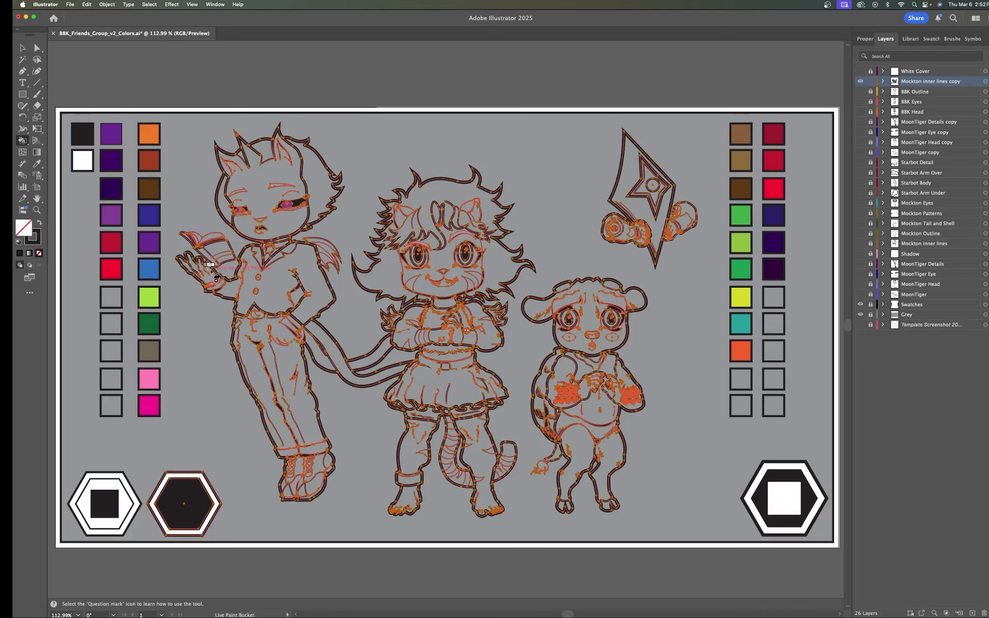
key("i")
left_click(152, 136)
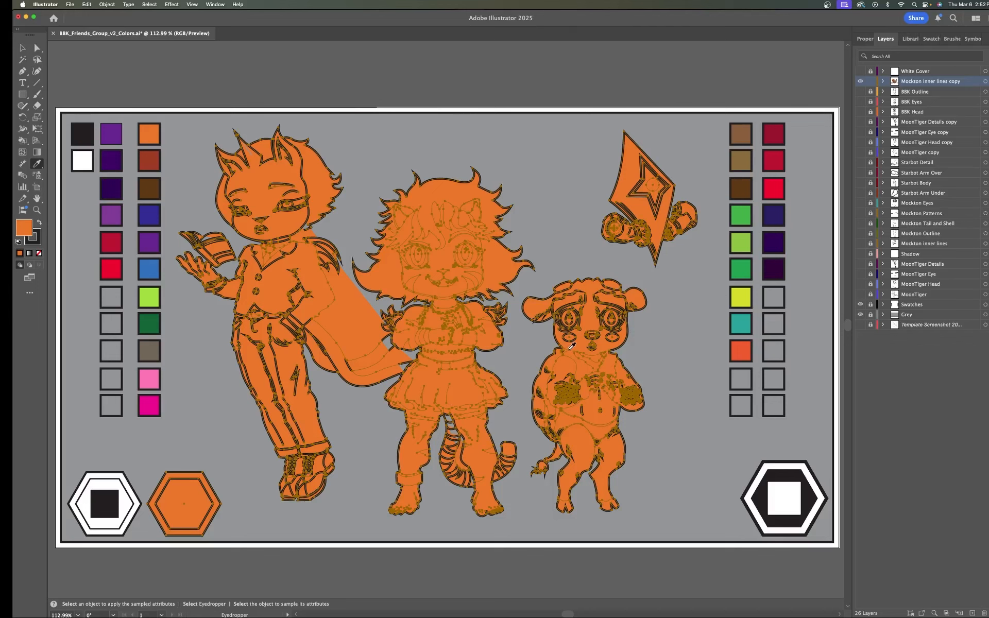
key("v")
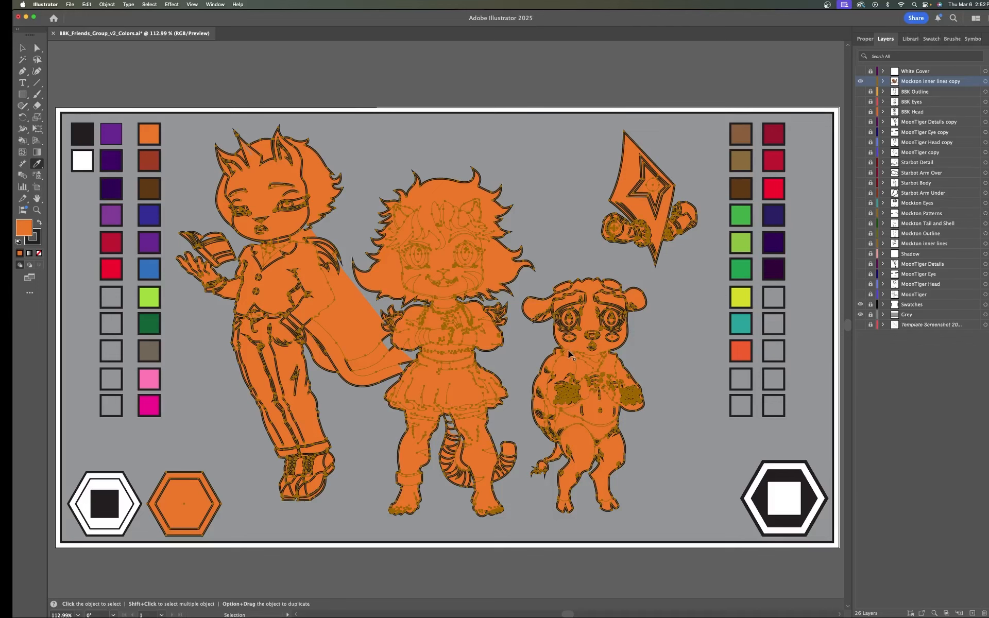
key("super+z")
Sample the orange swatch, undo its recolouring of the artwork, and Live Paint the middle tiger character's face orange.
key("i")
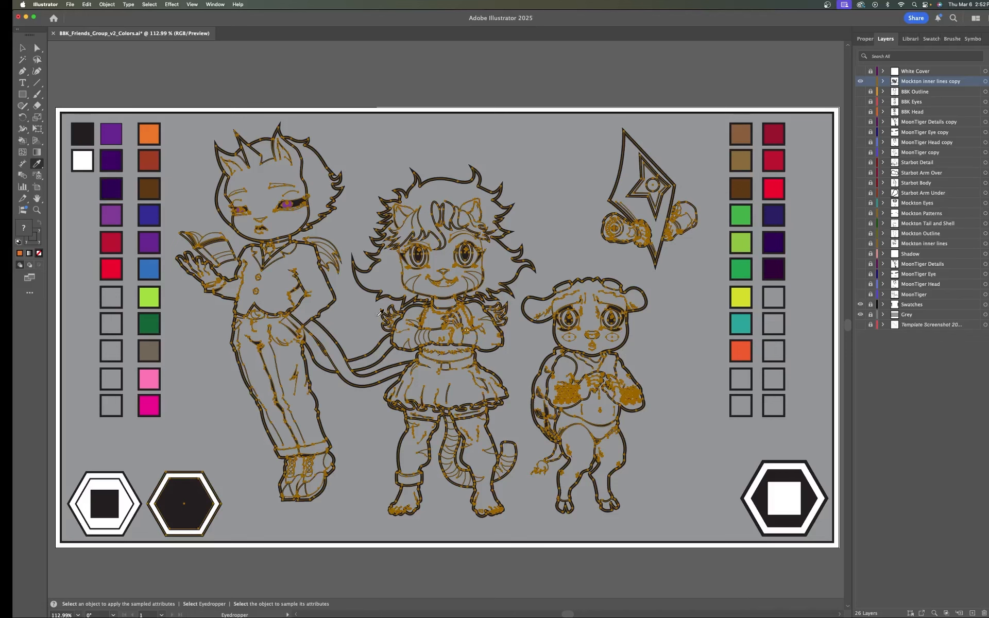
left_click(150, 136)
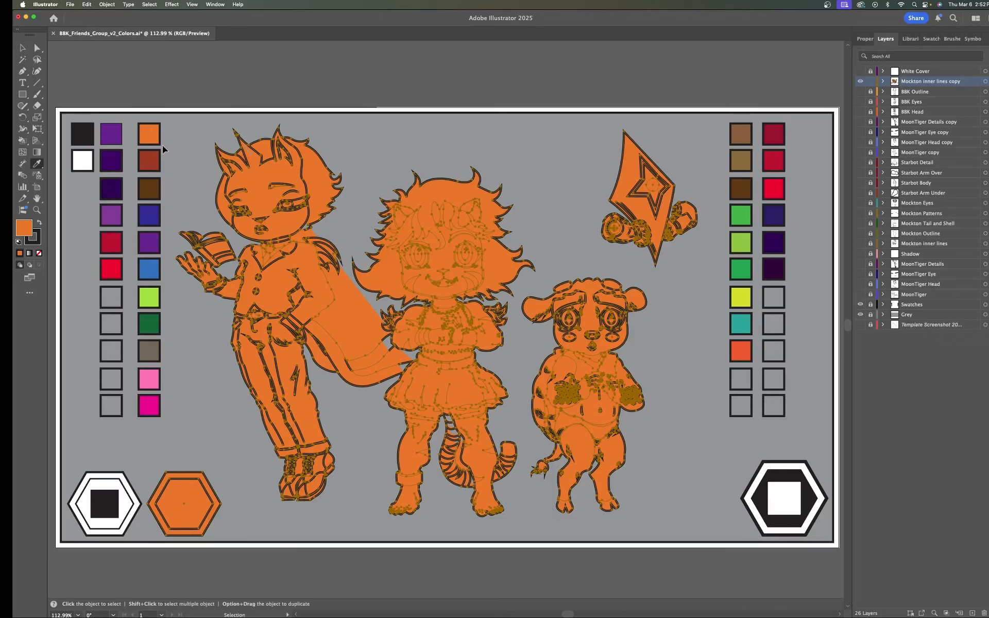
key("super+z")
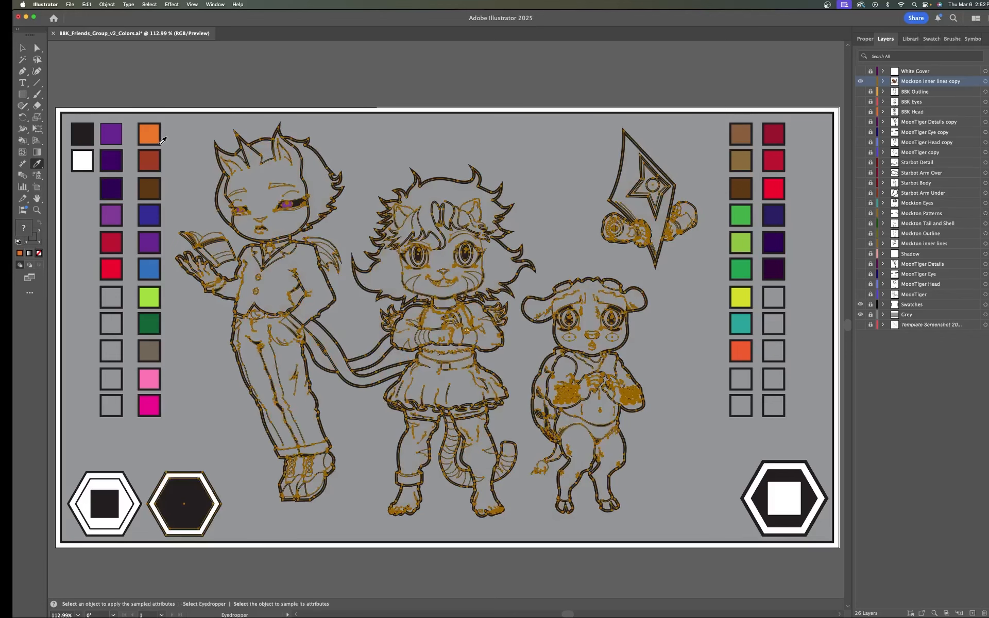
key("k")
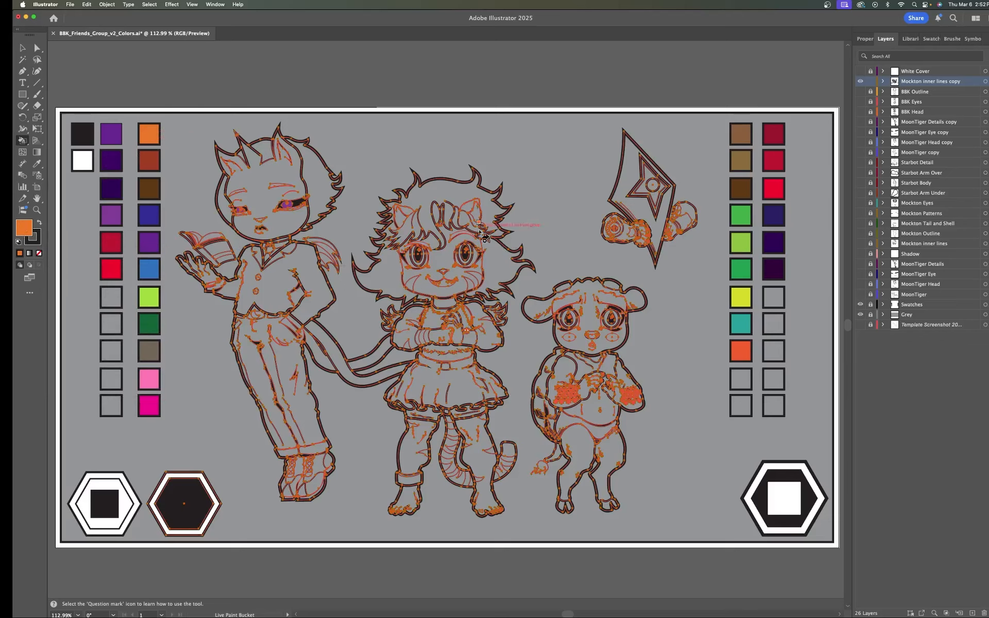
left_click(458, 290)
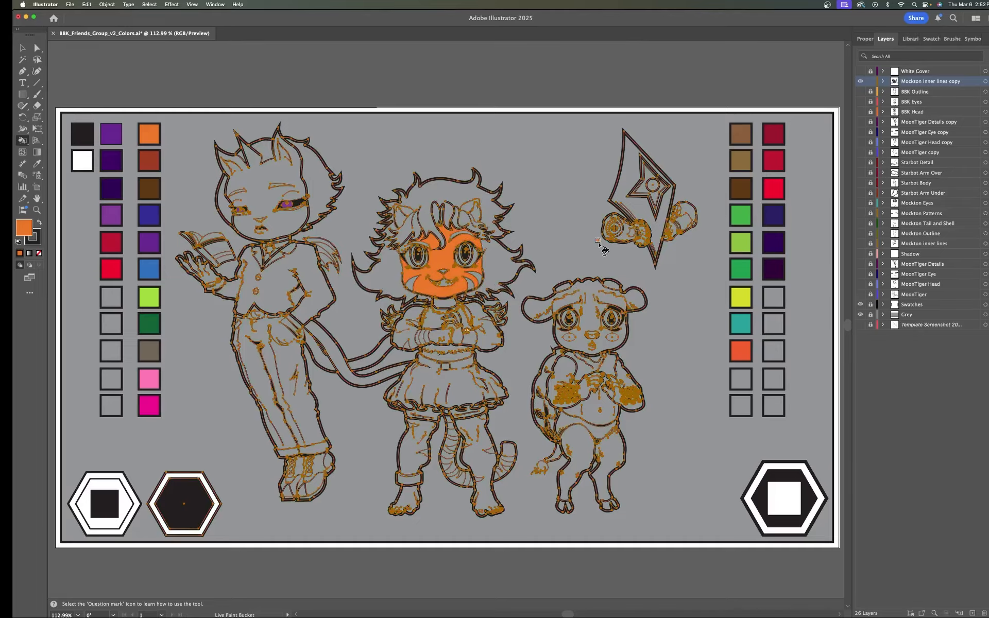
Live Paint the tiger character's neck, arms, waist, skirt, legs and feet with the same orange.
scroll(474, 341, "up", 3)
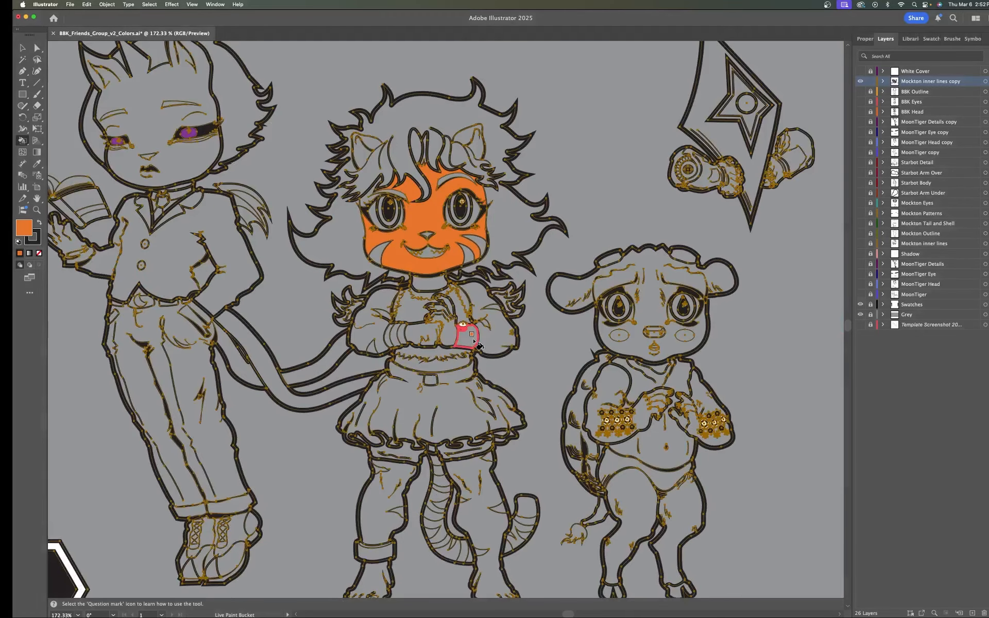
scroll(473, 341, "up", 1)
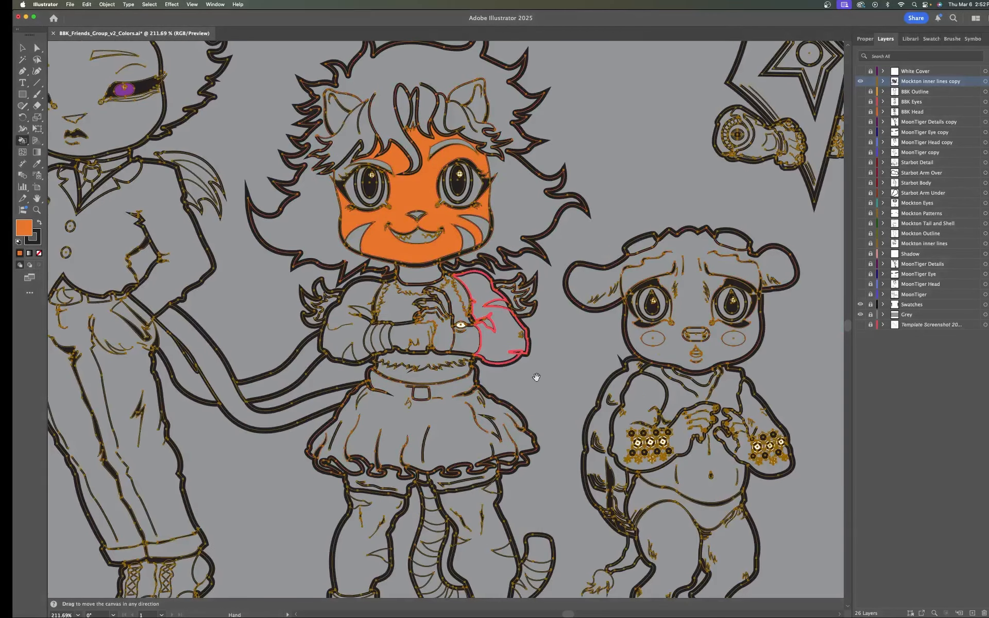
mouse_move(544, 351)
left_mouse_down()
mouse_move(572, 162)
mouse_move(551, 264)
left_mouse_up()
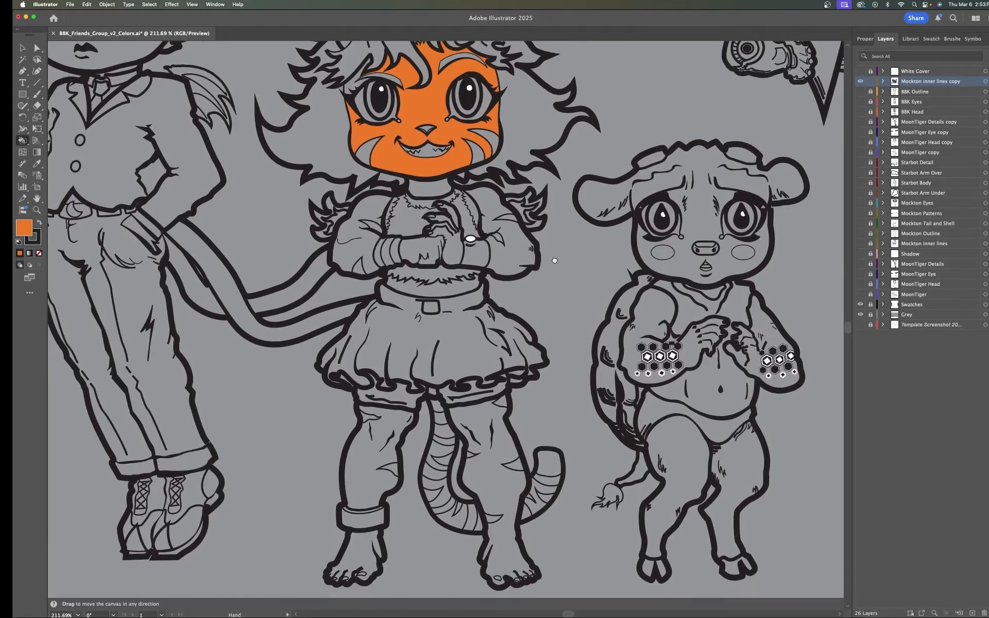
left_click(430, 191)
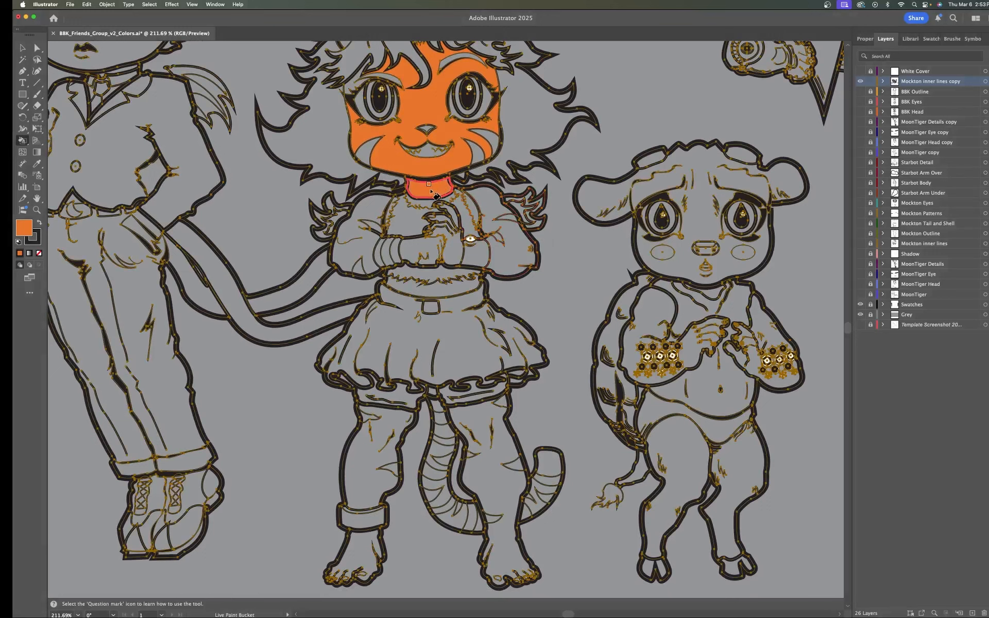
left_click(368, 255)
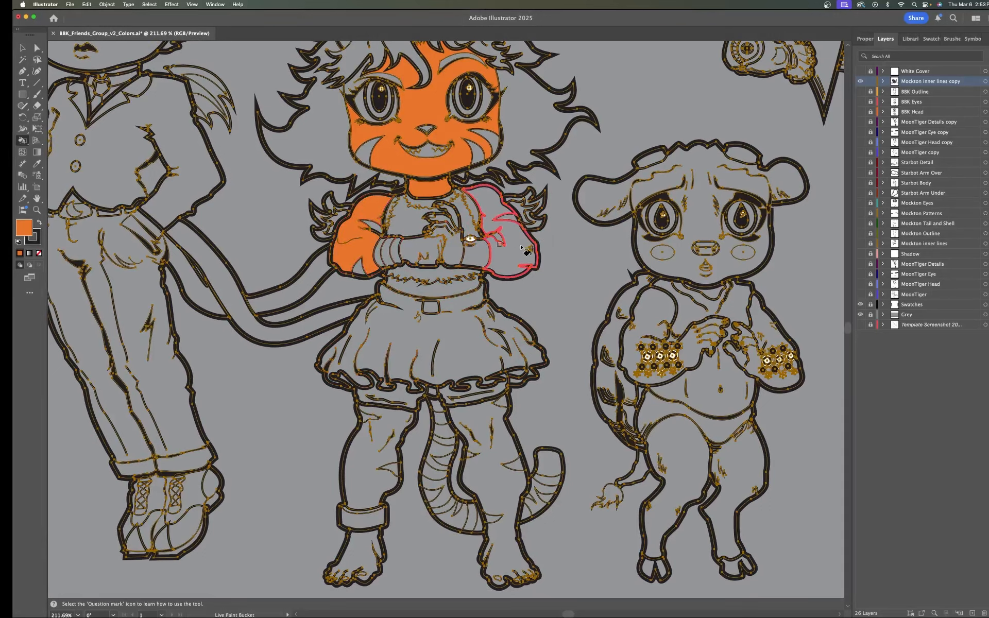
left_click(516, 249)
left_click(427, 250)
left_click(386, 466)
left_click(495, 472)
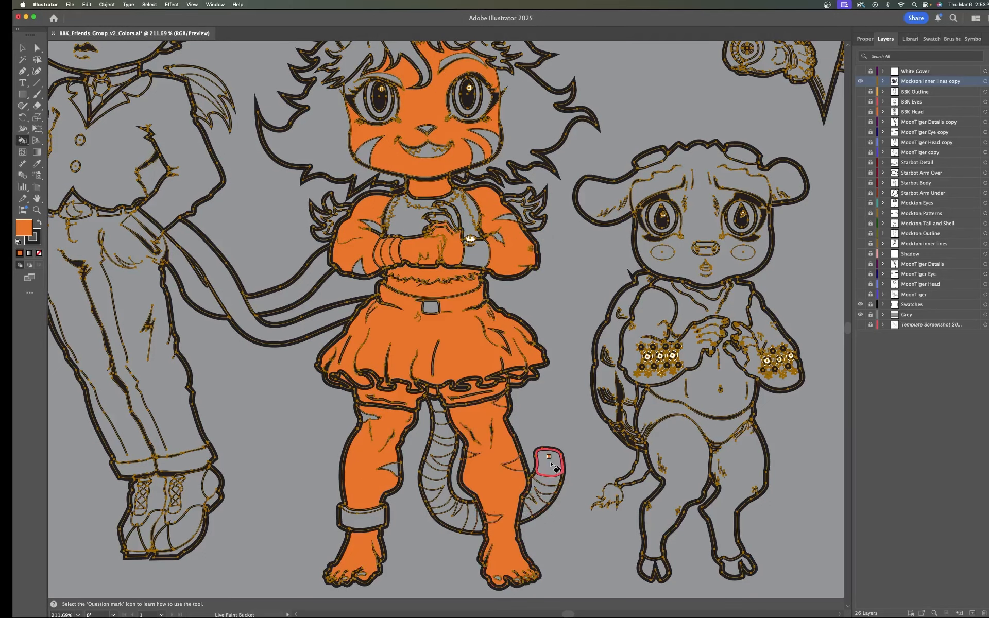
Fill alternating segments of the tiger character's tail with orange, leaving the stripes between them unpainted.
left_click(551, 464)
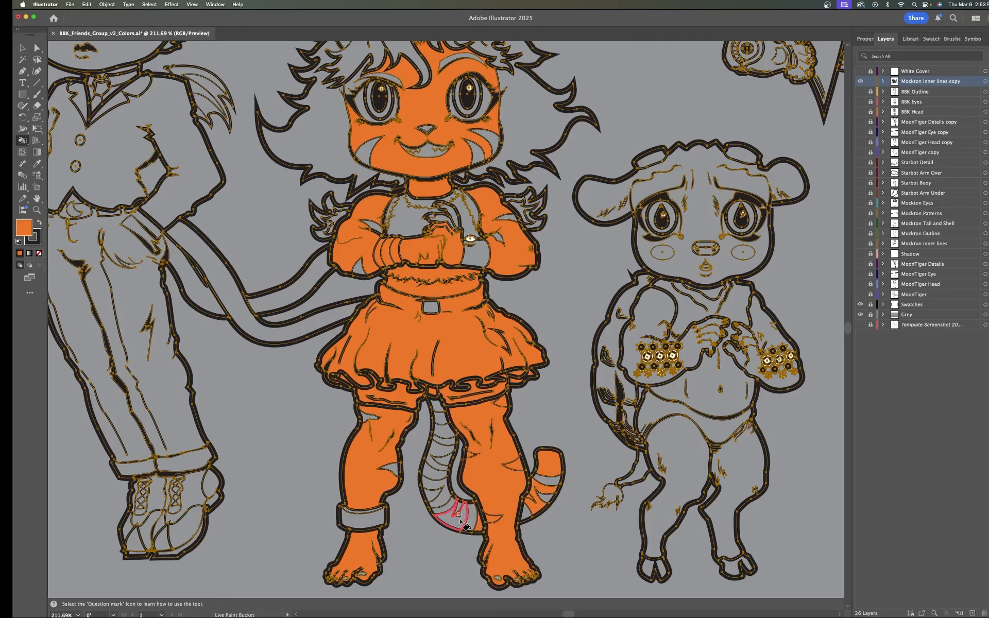
left_click(459, 519)
left_click(434, 472)
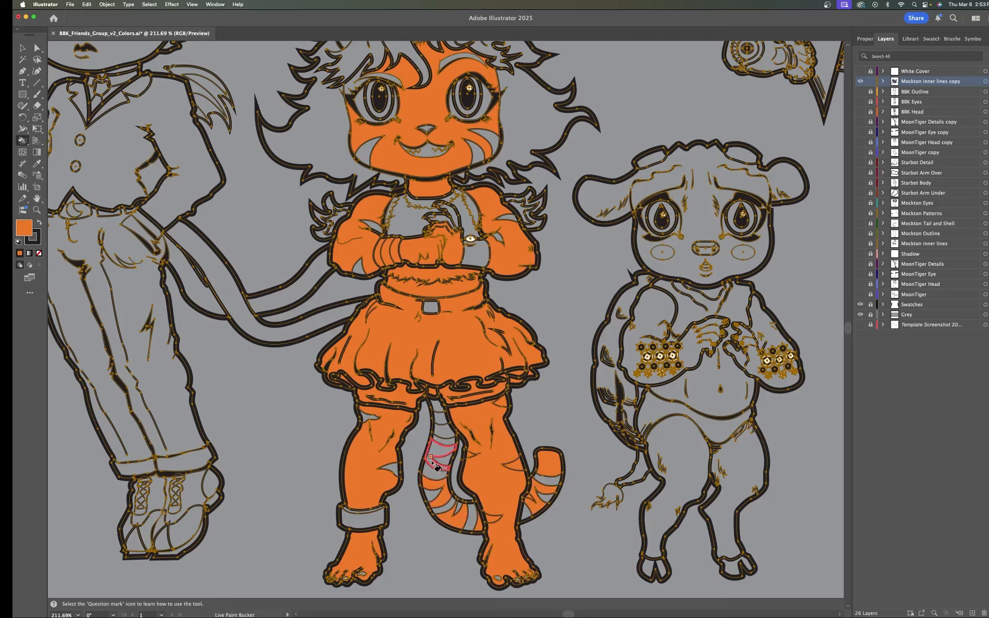
left_click(433, 463)
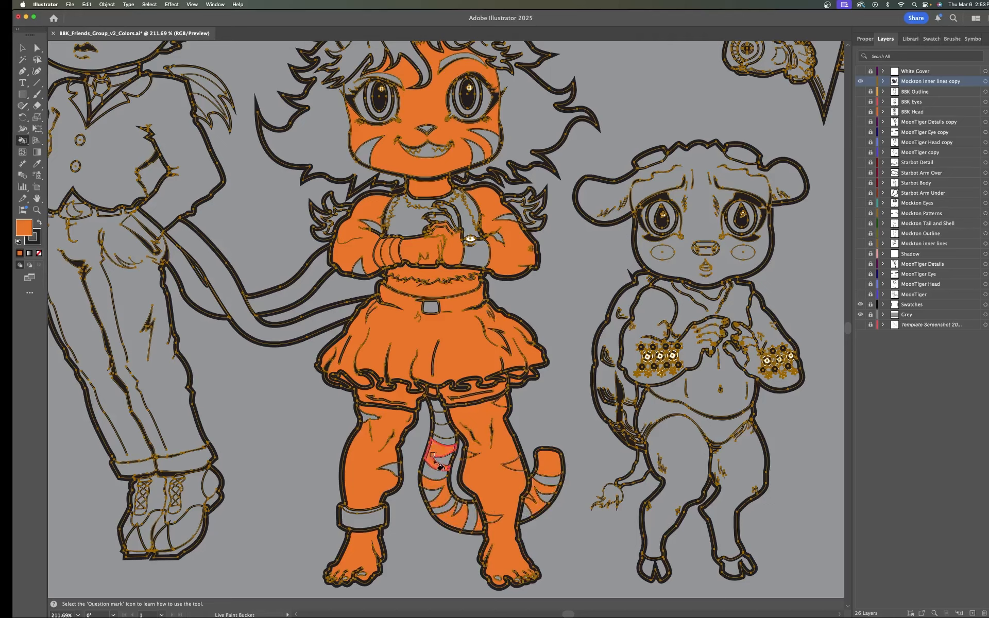
left_click(446, 432)
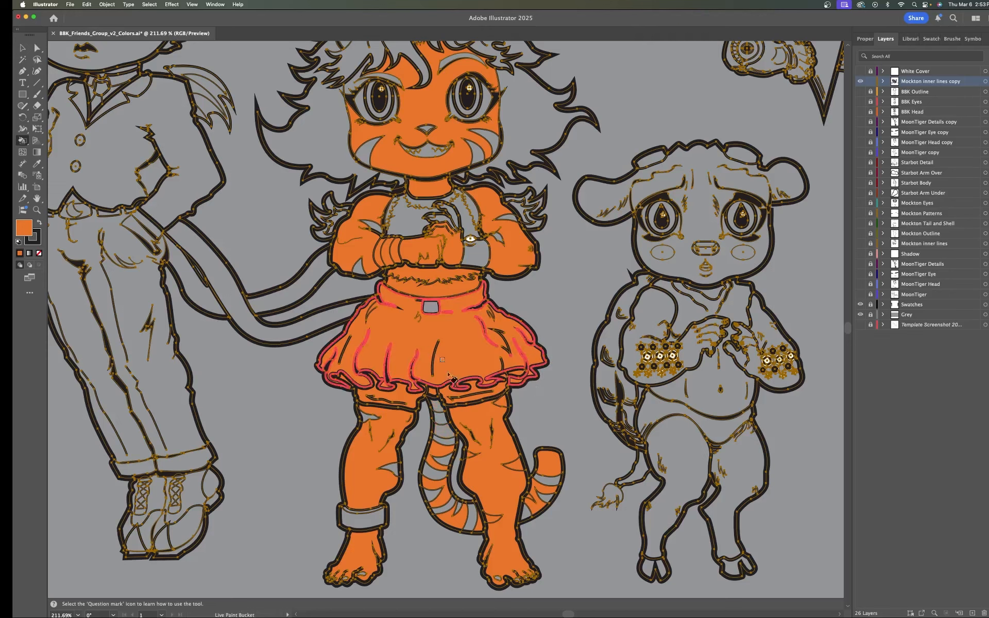
left_click(443, 427)
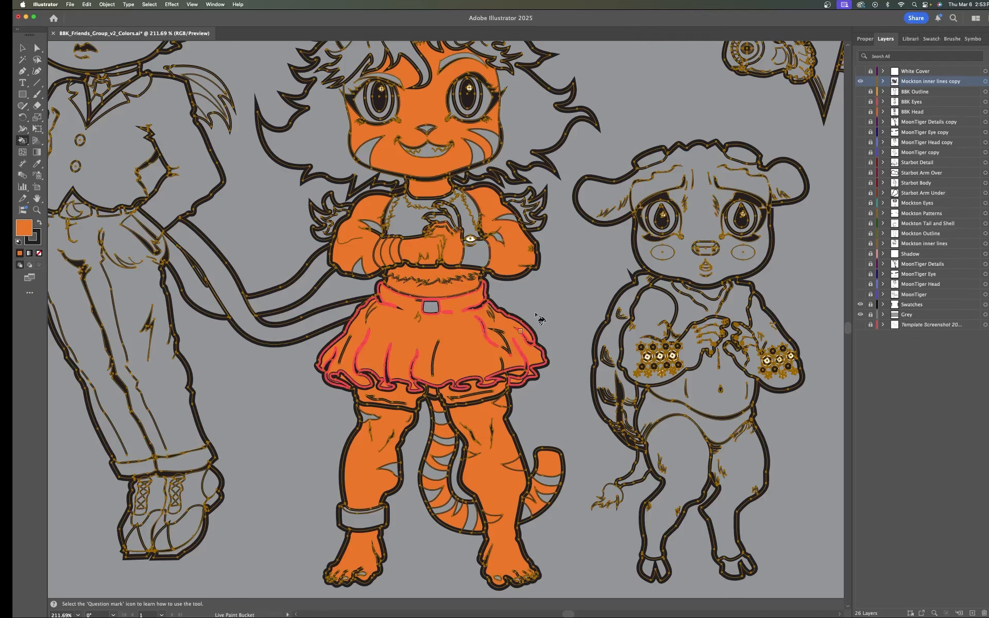
Fill both of the tiger character's ears with orange, undoing the misplaced fill.
scroll(591, 366, "down", 2, "alt")
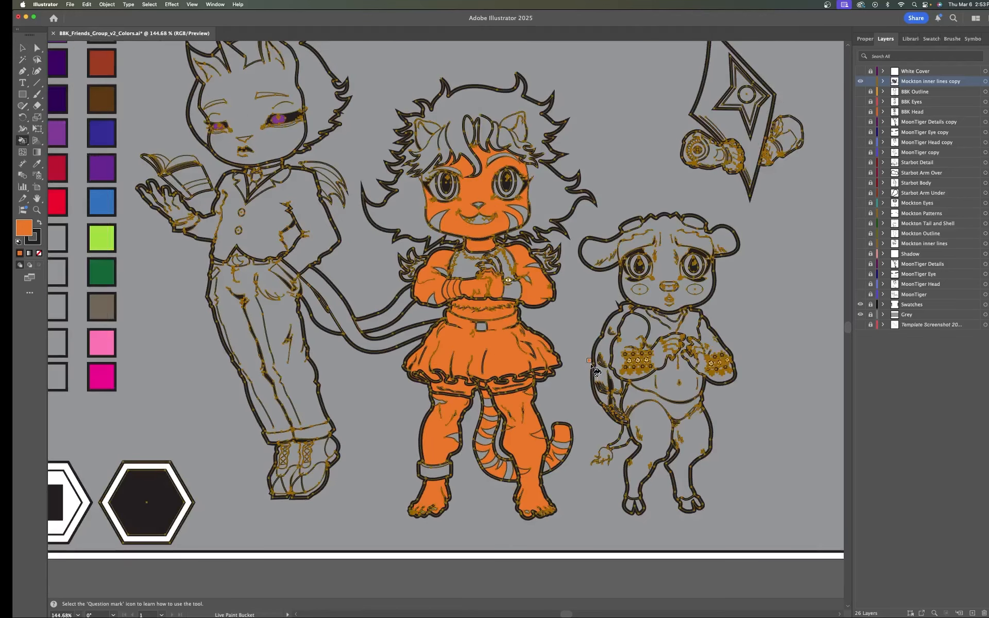
left_click(431, 126)
left_click(507, 122)
key("super+z")
left_click(515, 123)
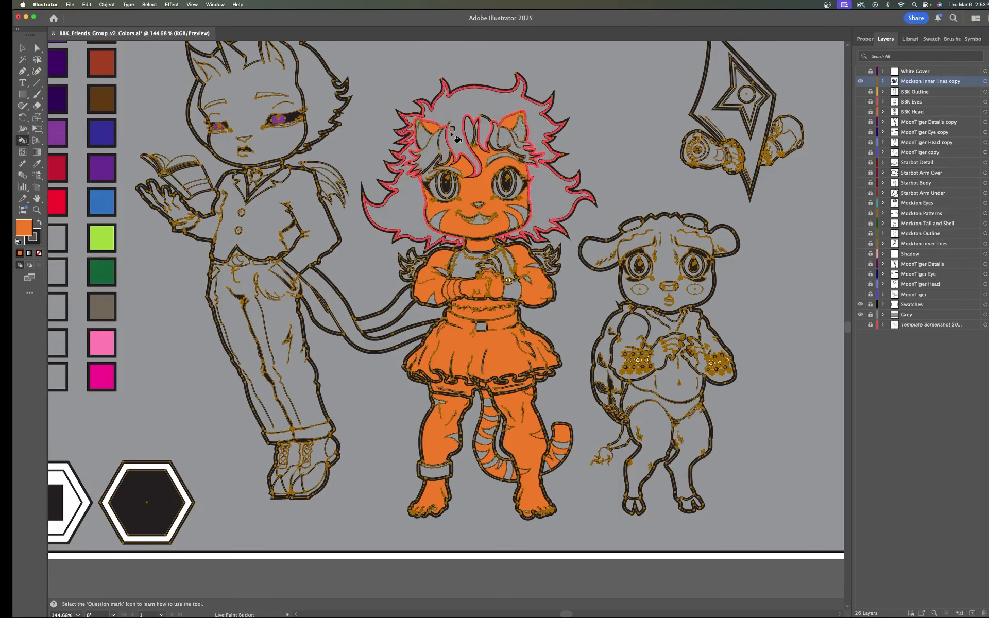
left_click(423, 138)
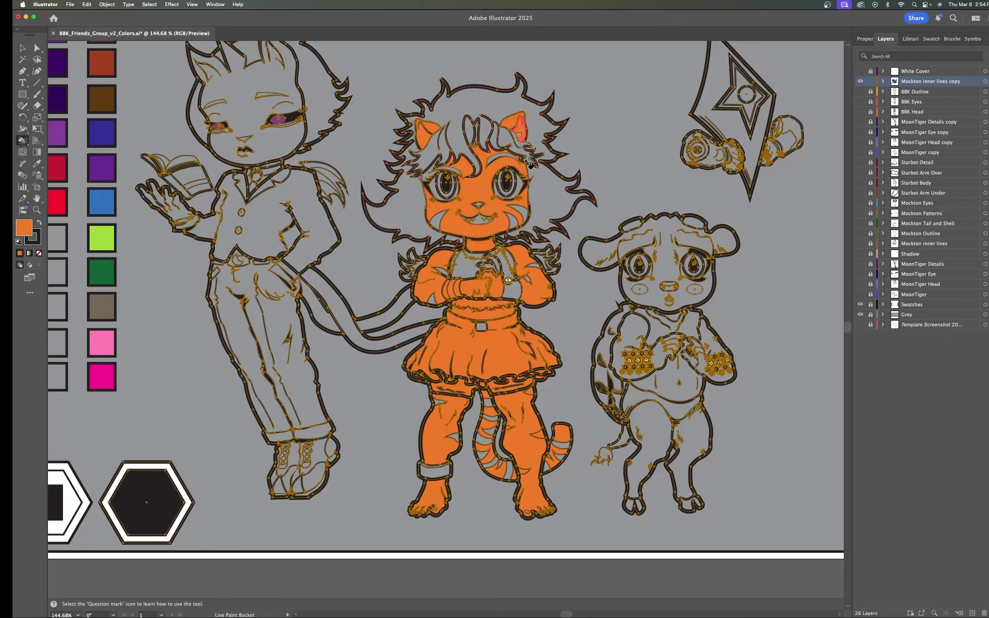
scroll(561, 239, "up", 2)
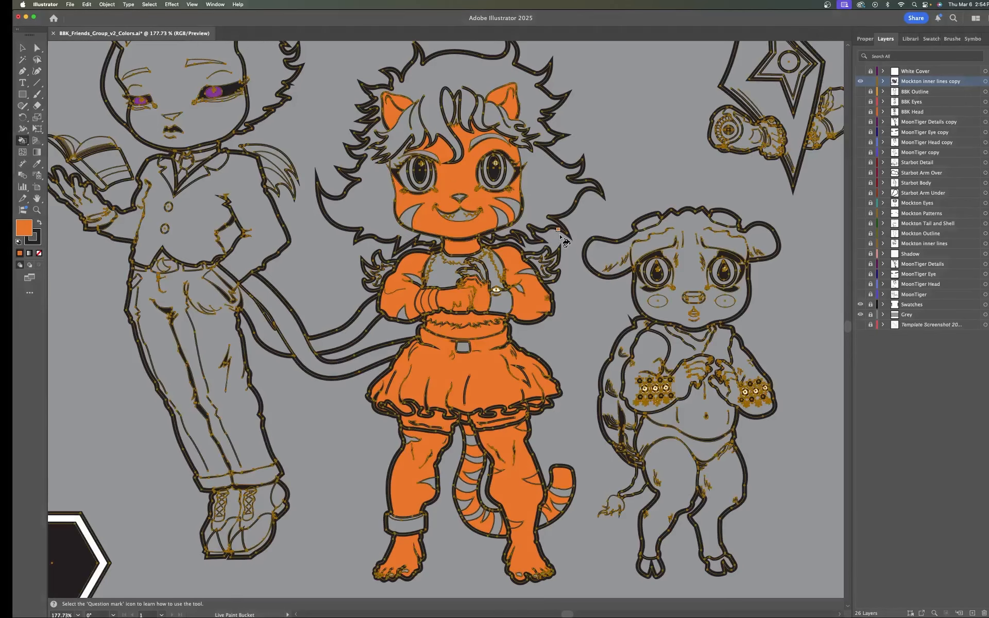
scroll(421, 169, "up", 3)
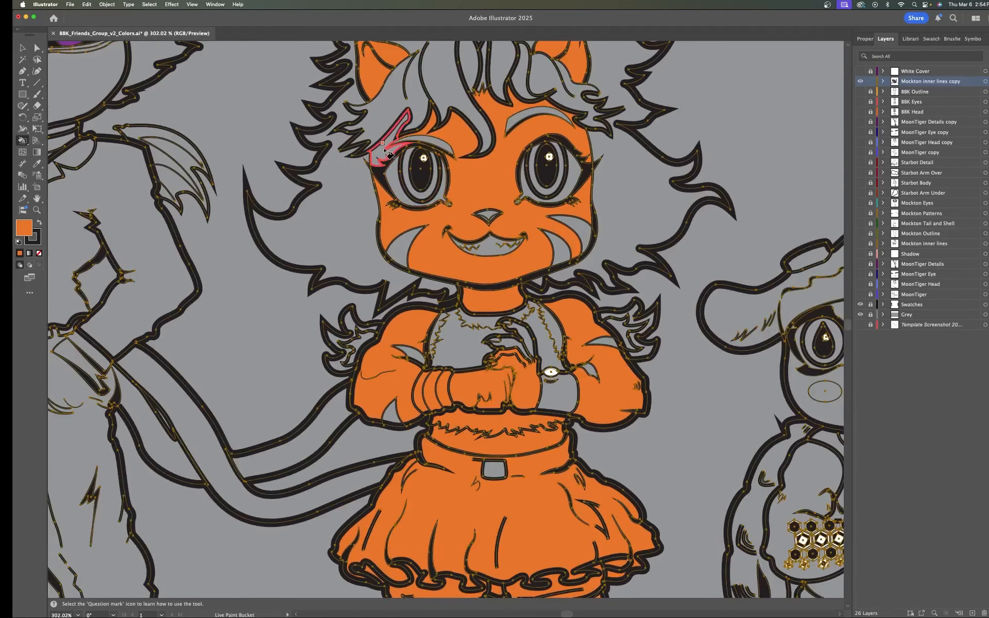
scroll(383, 157, "down", 2)
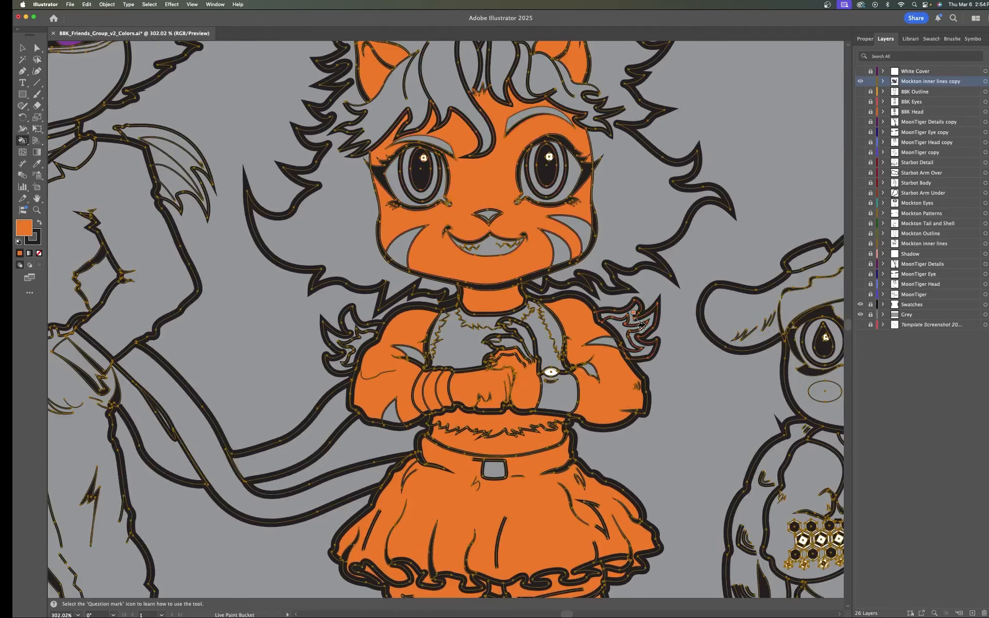
scroll(639, 319, "down", 3)
scroll(621, 241, "up", 3)
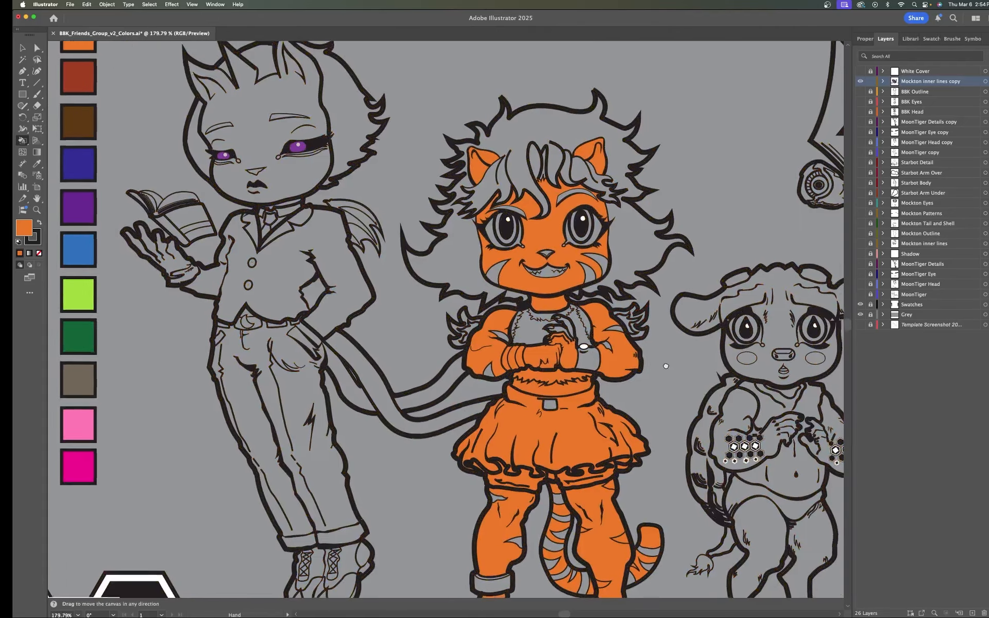
left_click_drag(621, 240, 628, 289)
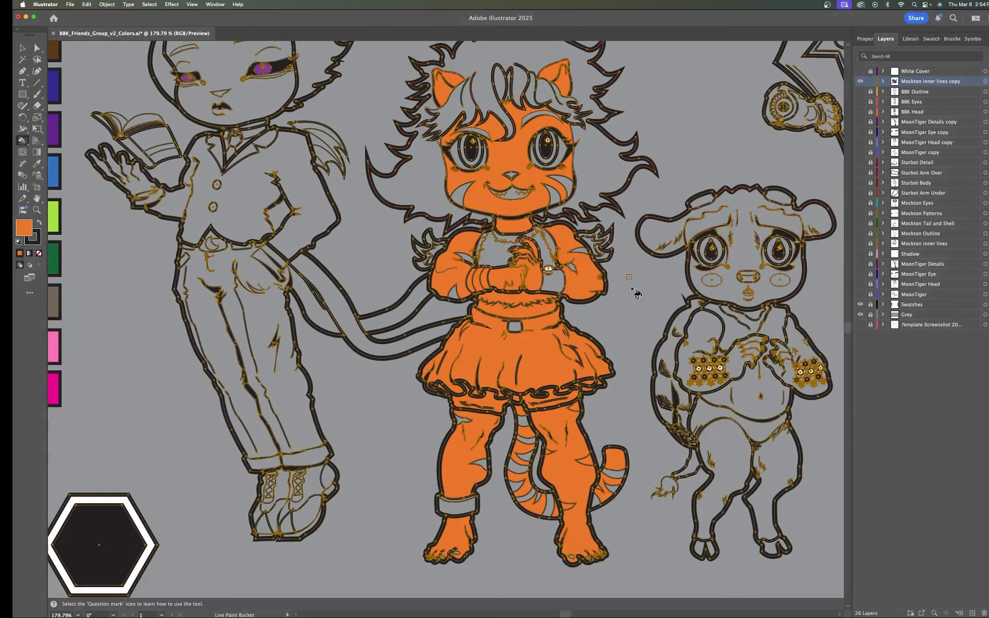
Sample the rust-red swatch, undo its recolouring of the artwork, and Live Paint the tiger character's main hair mass rust red.
scroll(413, 354, "down", 3)
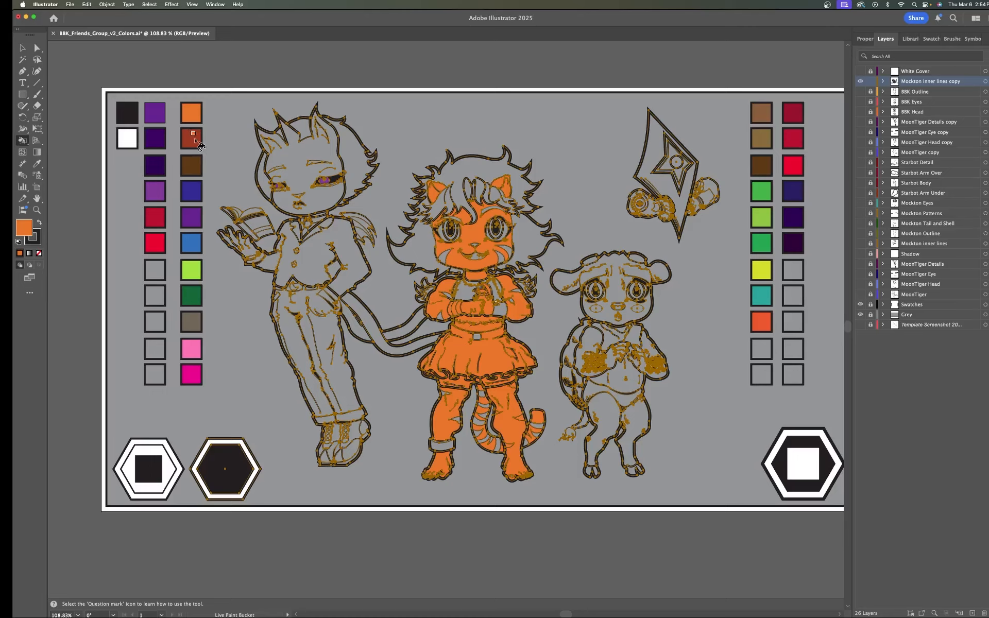
key("i")
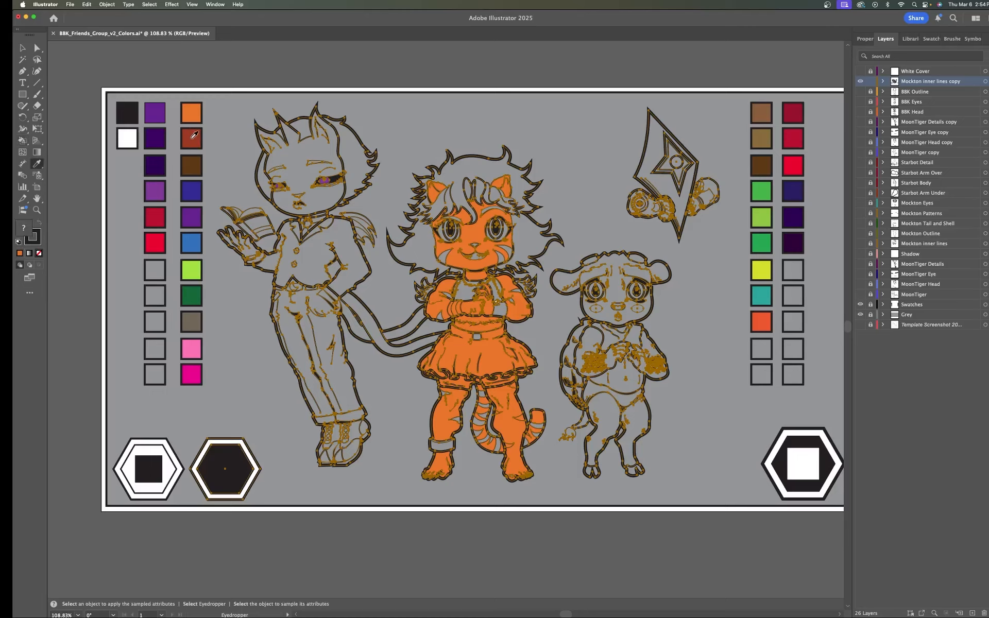
left_click(194, 135)
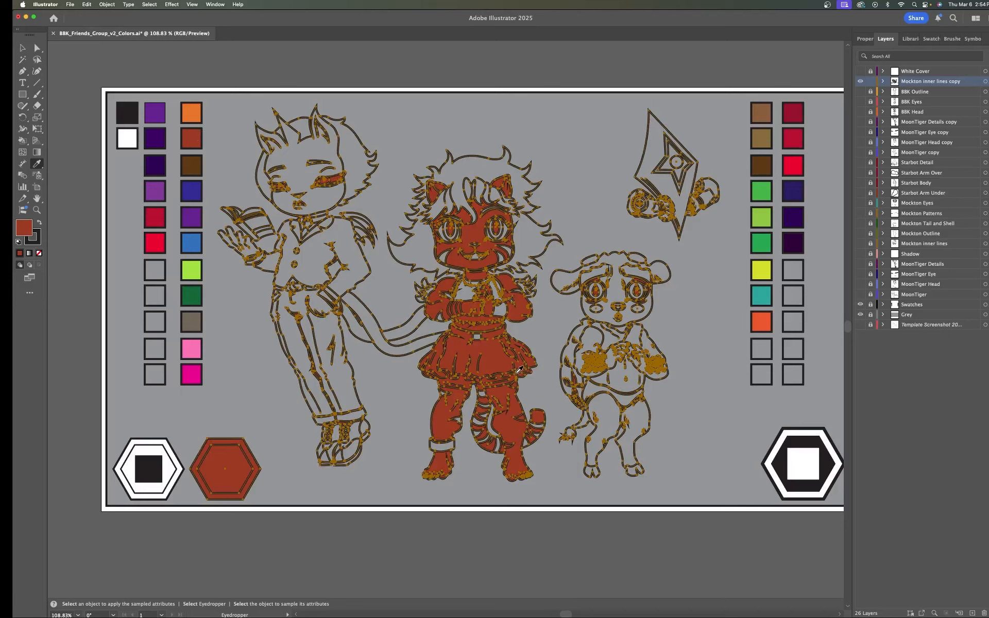
key("v")
key("i")
key("super+z")
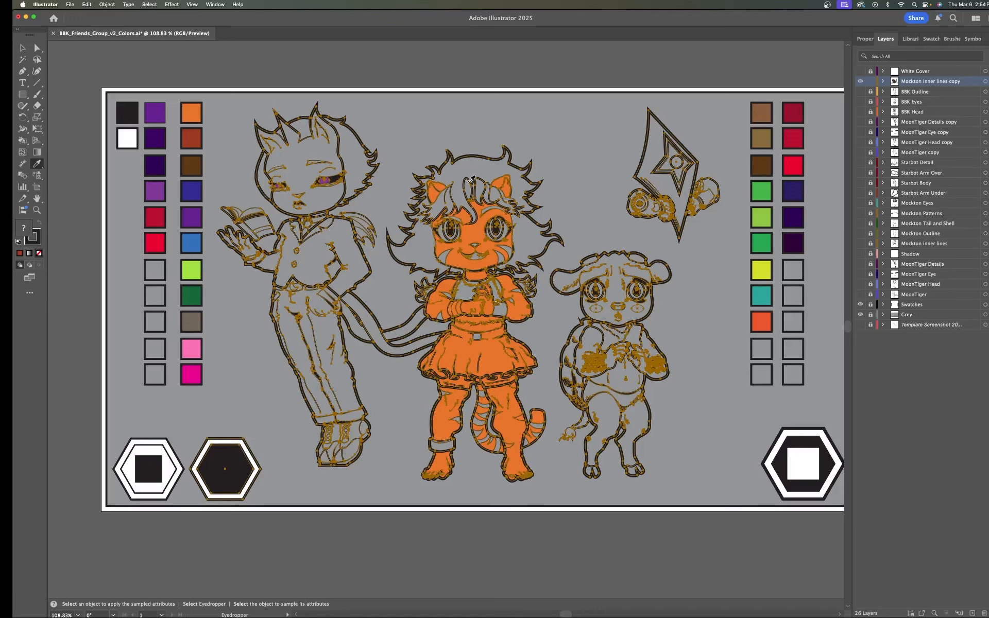
key("k")
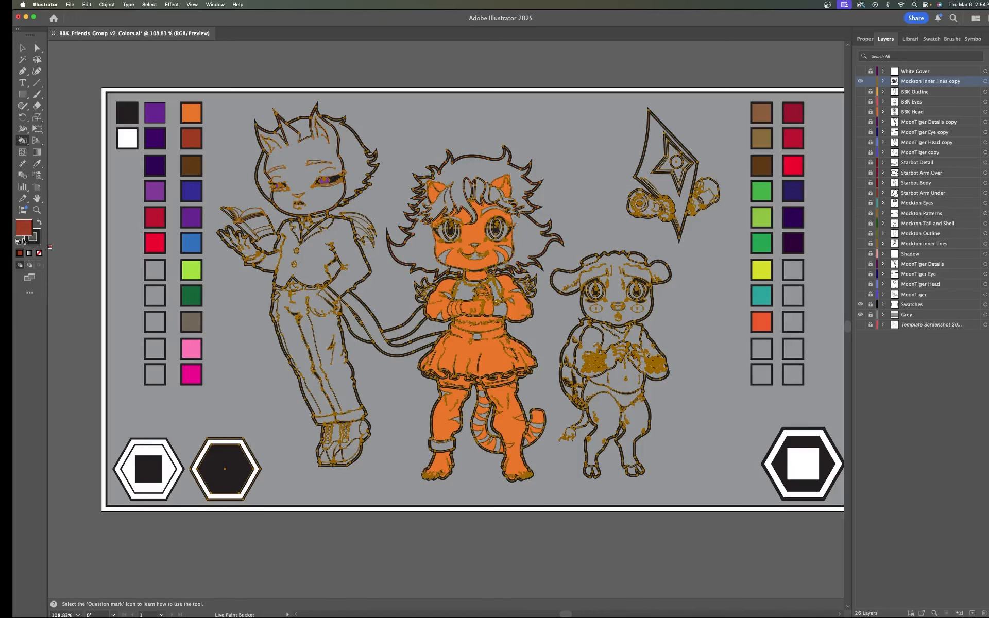
left_click(463, 170)
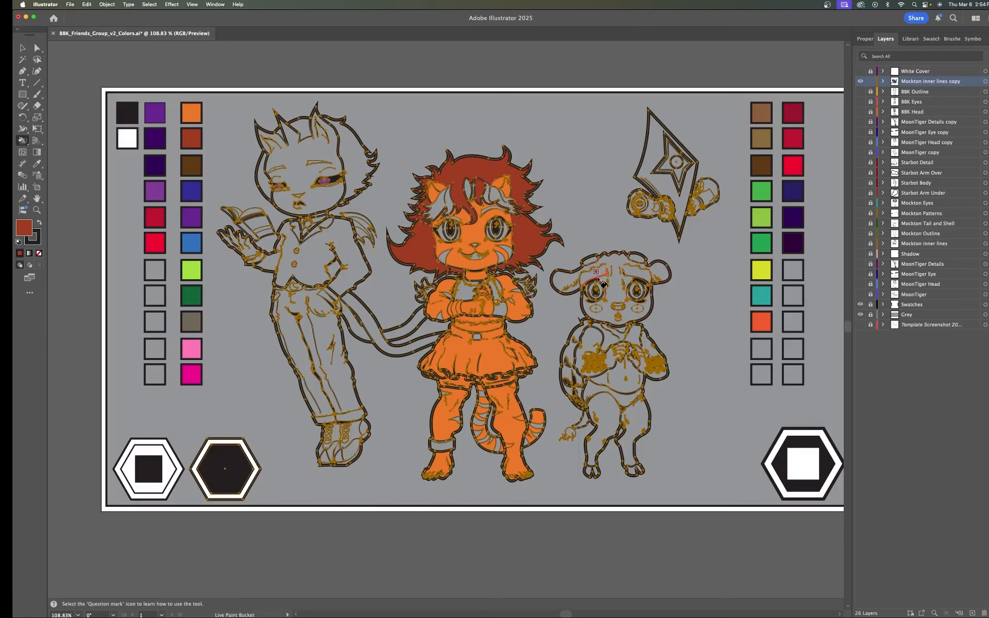
Live Paint the tiger character's remaining bangs and the narrow locks between the ears rust red.
scroll(507, 229, "up", 5)
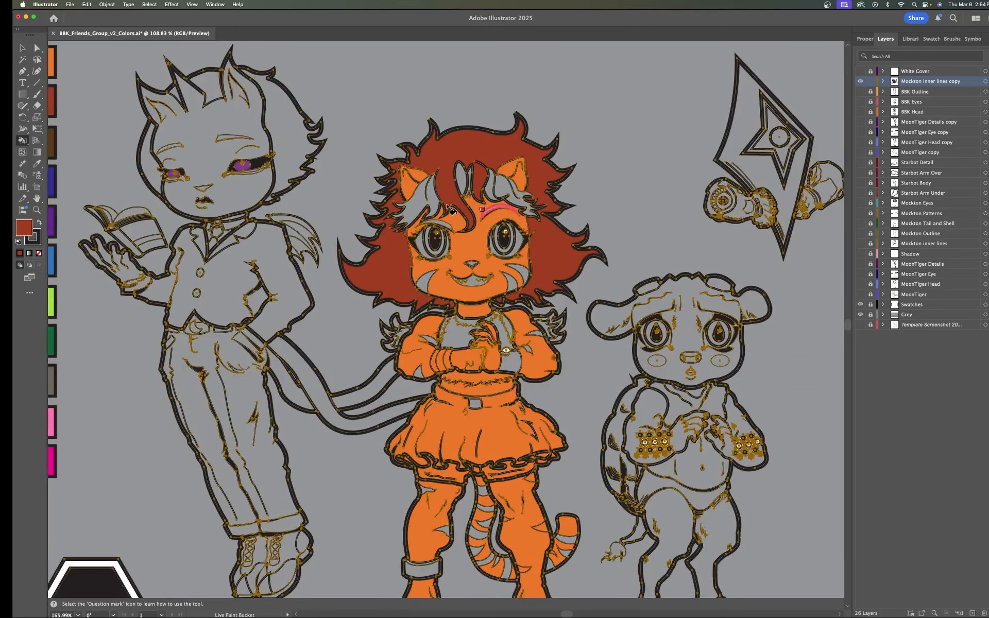
left_click(420, 204)
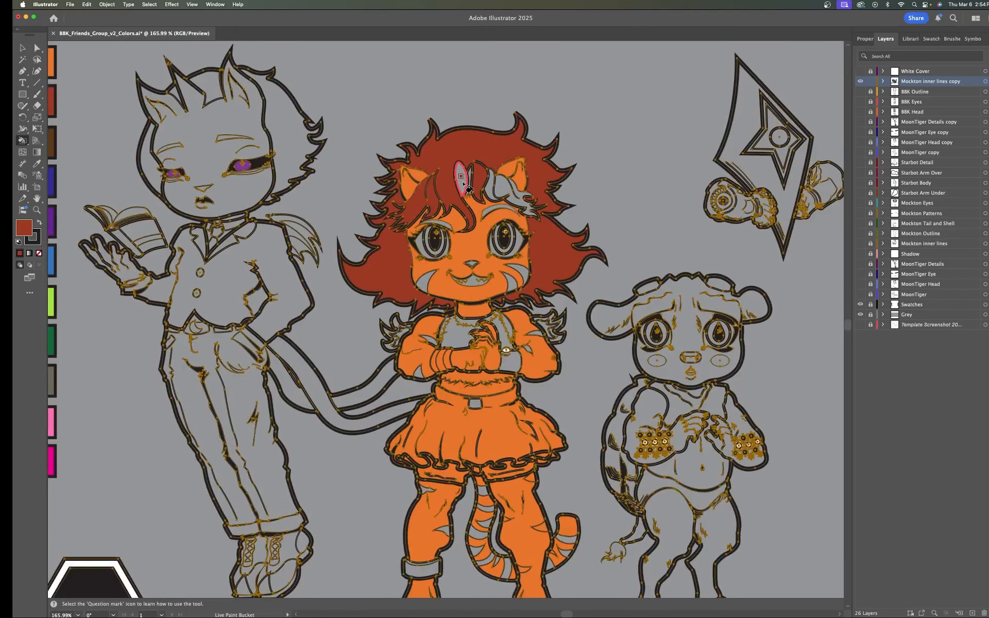
left_click(520, 198)
scroll(534, 205, "up", 2)
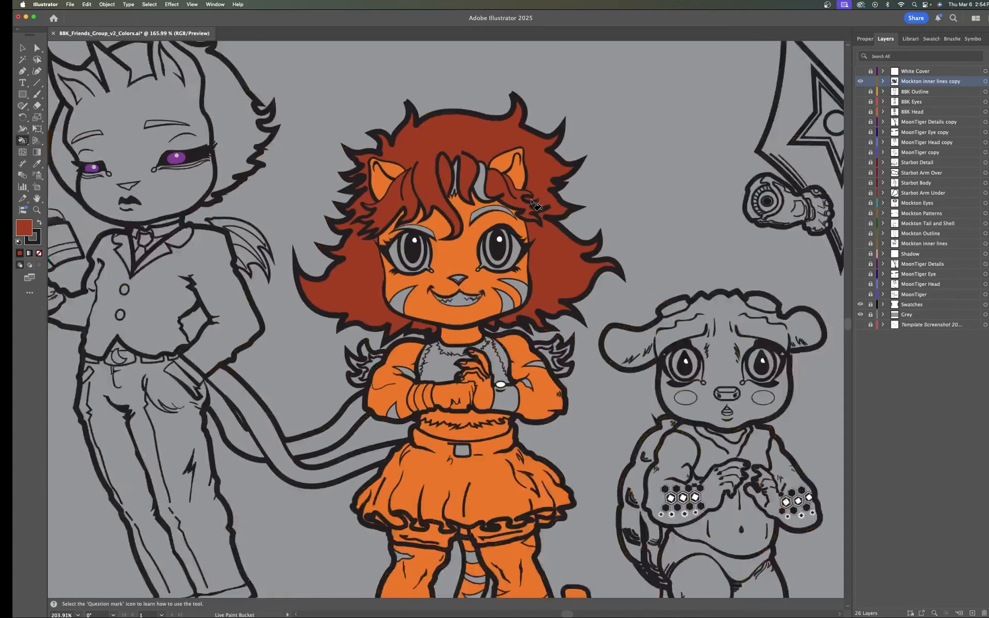
scroll(536, 205, "up", 2)
left_click(468, 187)
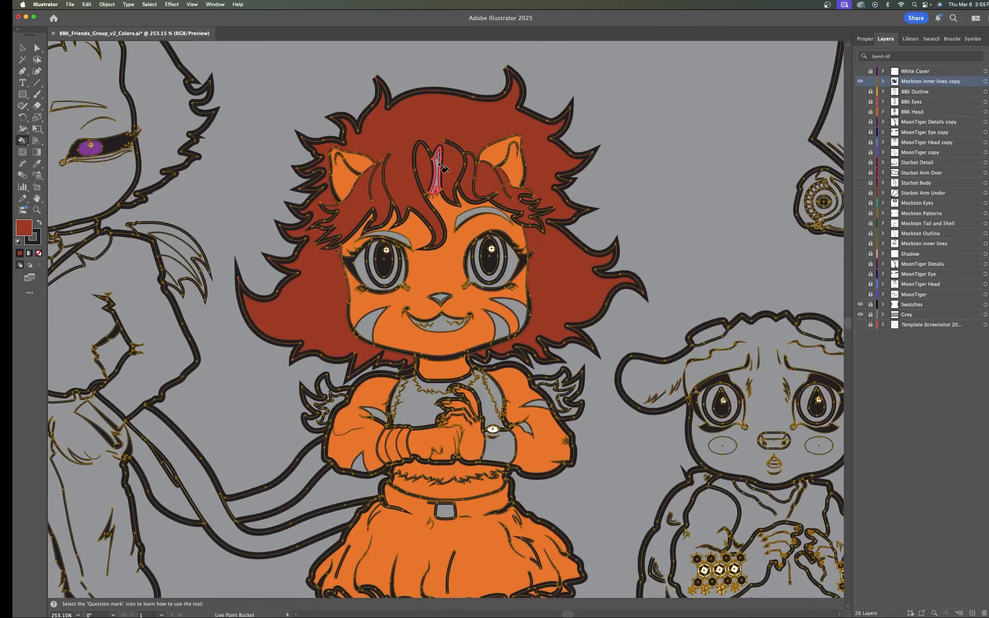
left_click(436, 154)
Sample the dark brown swatch with all artwork selected, undo its recolouring of the artwork, and return to the Live Paint Bucket.
scroll(628, 302, "down", 2)
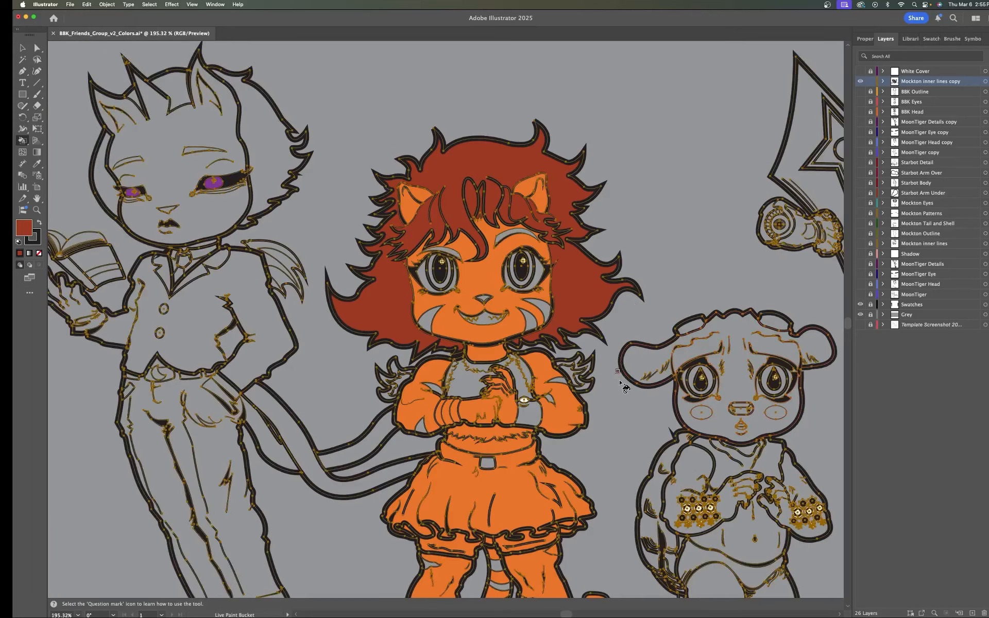
left_click_drag(611, 396, 601, 238)
scroll(588, 296, "down", 2)
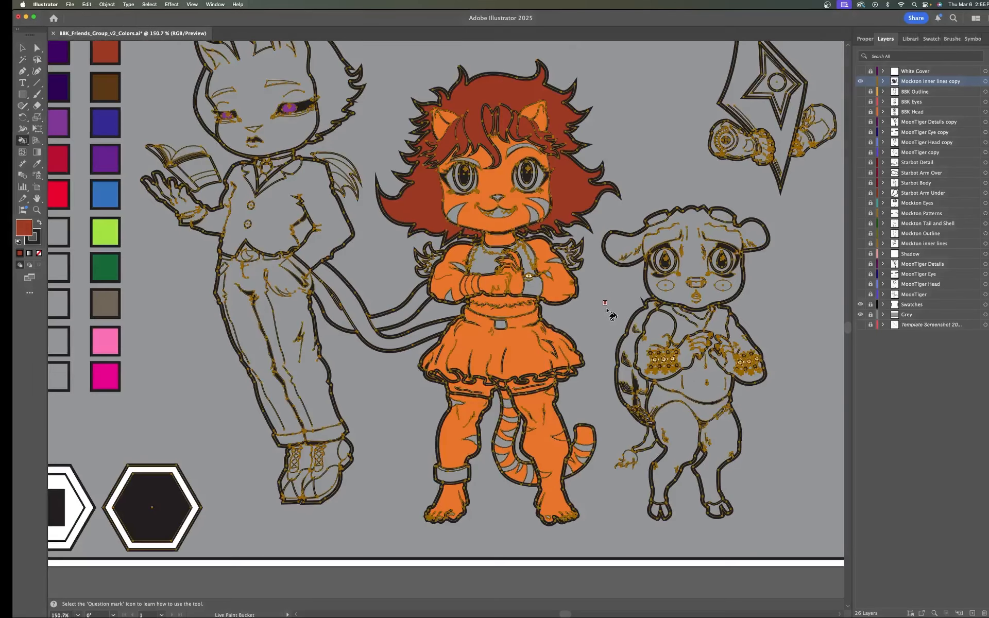
scroll(584, 305, "up", 3)
left_click_drag(584, 306, 598, 320)
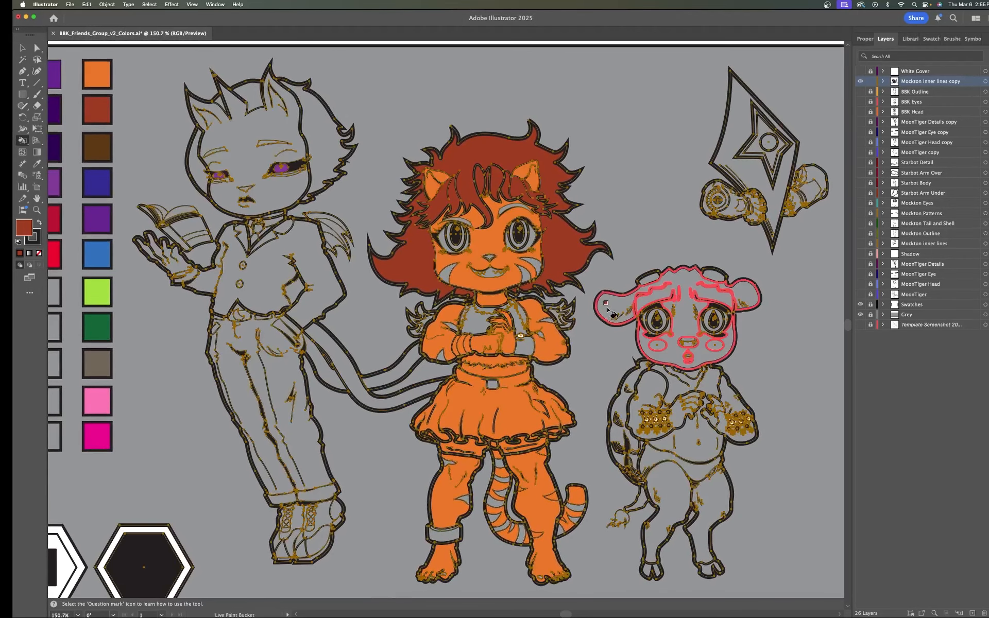
key("space")
mouse_move(641, 193)
left_mouse_down()
mouse_move(614, 200)
mouse_move(651, 179)
mouse_move(595, 202)
mouse_move(613, 194)
mouse_move(602, 191)
mouse_move(688, 186)
mouse_move(681, 180)
left_mouse_up()
key("super+a")
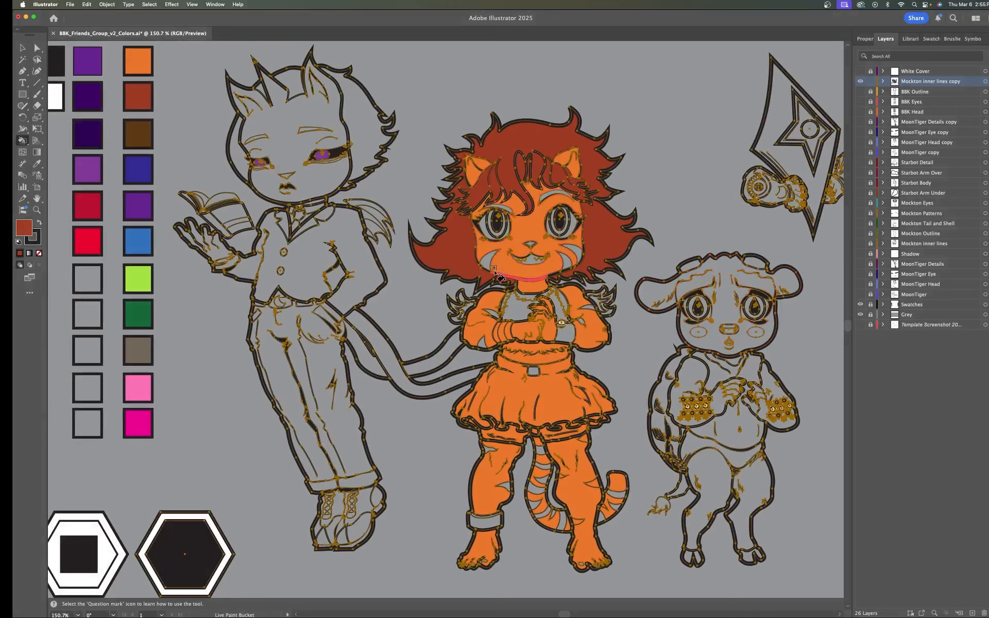
key("i")
left_click(141, 129)
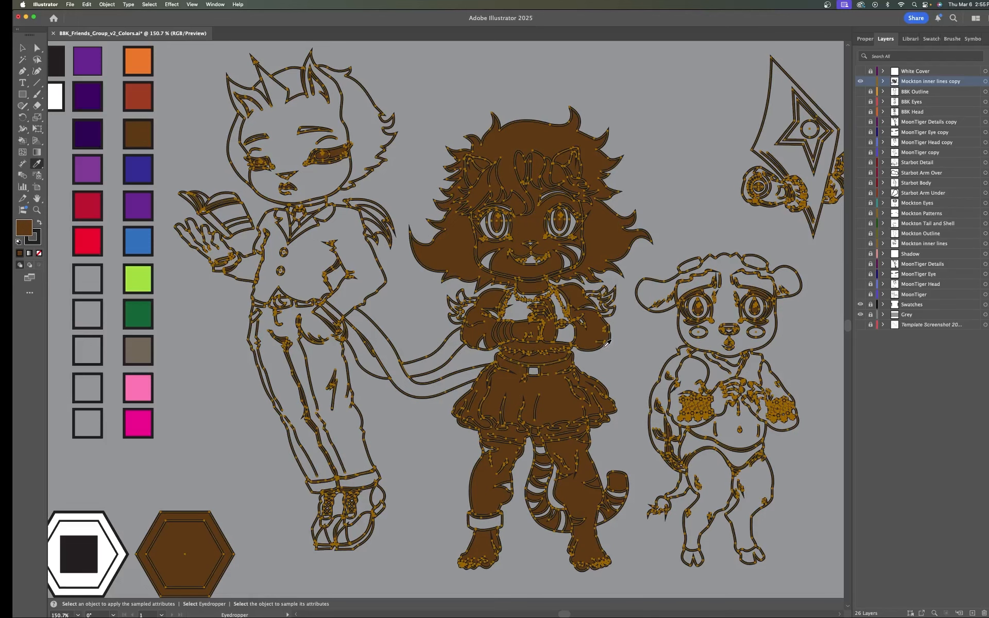
key("super+z")
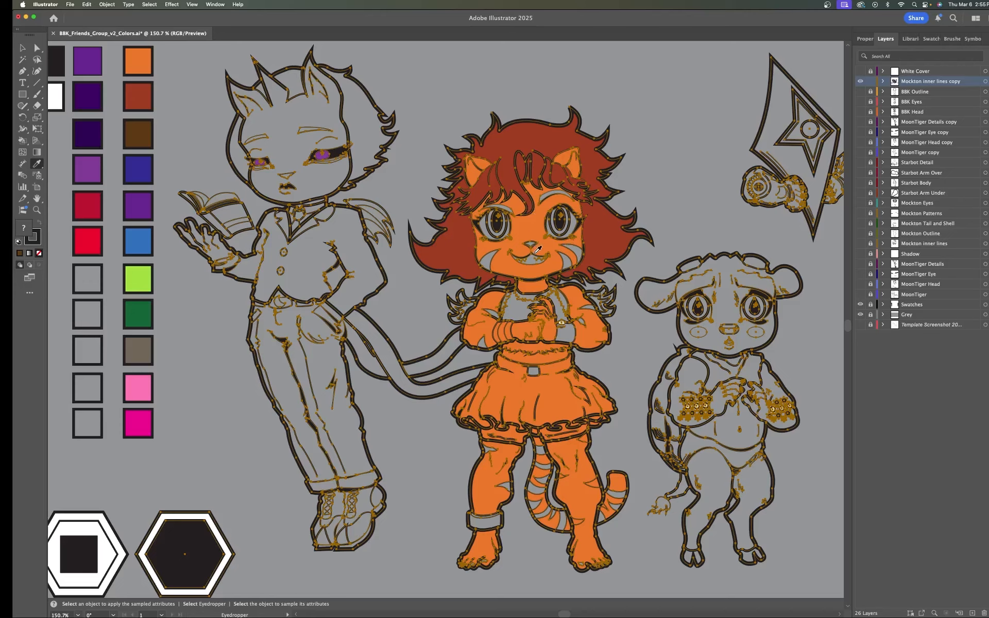
key("k")
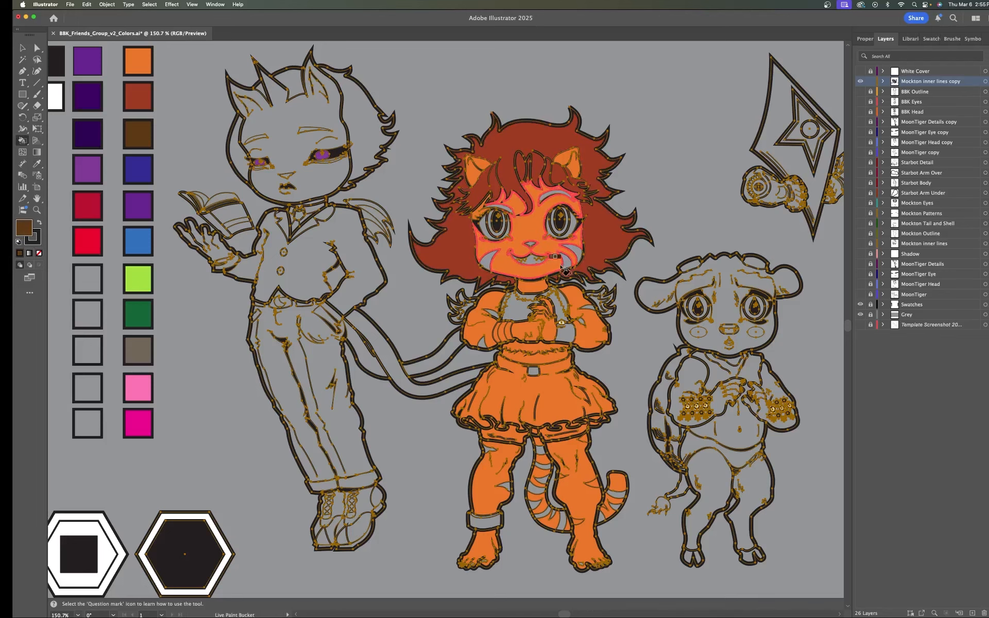
Live Paint the tiger character's cheek stripes and both eyebrows dark brown.
scroll(558, 262, "up", 3)
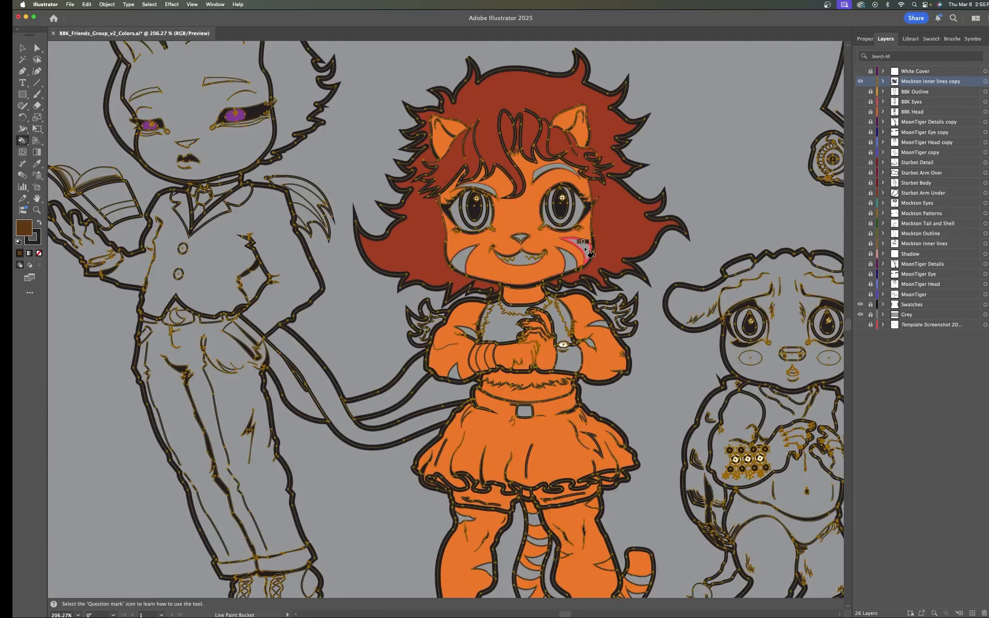
left_click(584, 249)
left_click(568, 264)
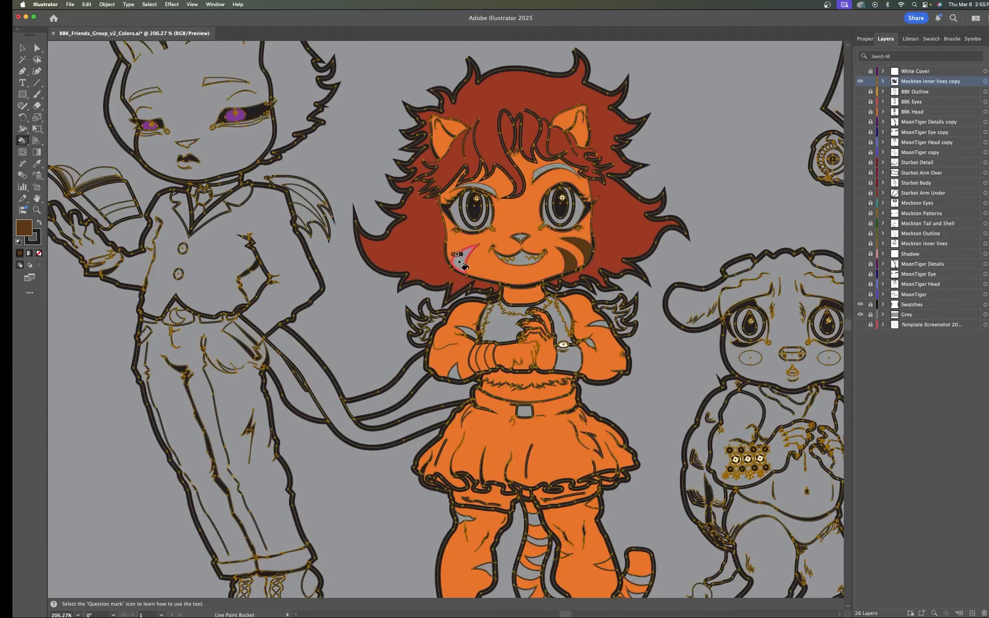
left_click(460, 262)
scroll(526, 206, "up", 5)
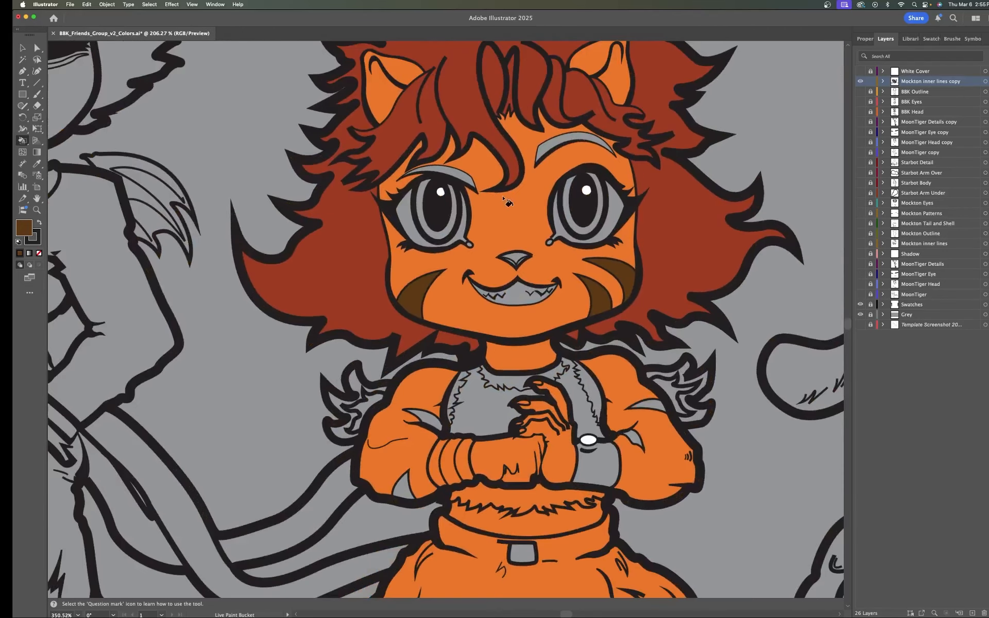
left_click(460, 177)
left_click(574, 146)
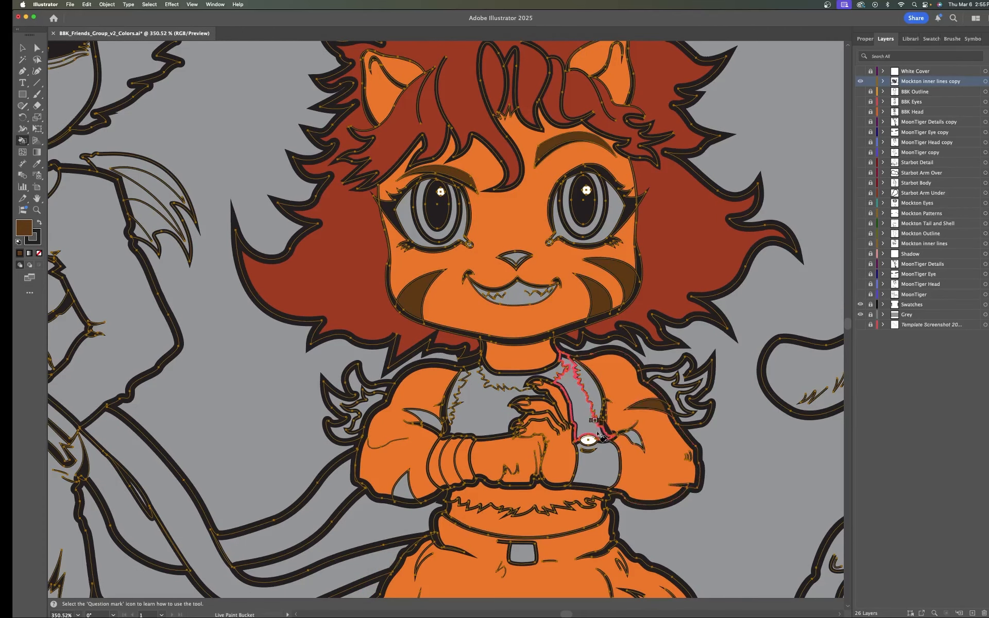
Fill the stripes on the tiger character's upper arms and elbow with dark brown.
left_click(647, 404)
left_click(638, 440)
left_click(430, 420)
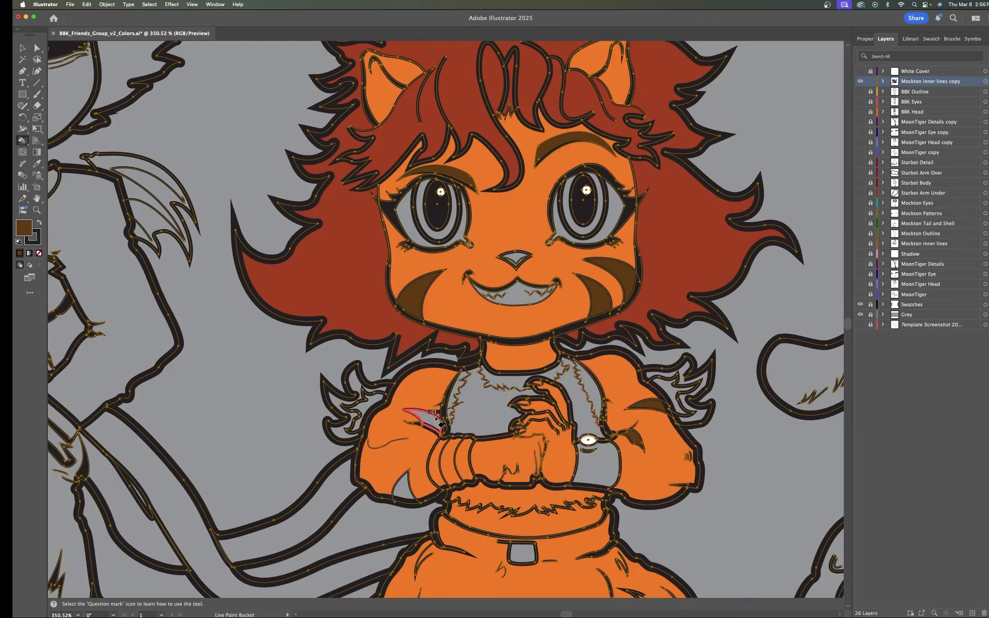
Fill the stripes on both of the tiger character's legs with dark brown, undoing the fill that floods the body.
scroll(418, 346, "down", 10)
left_click(418, 346)
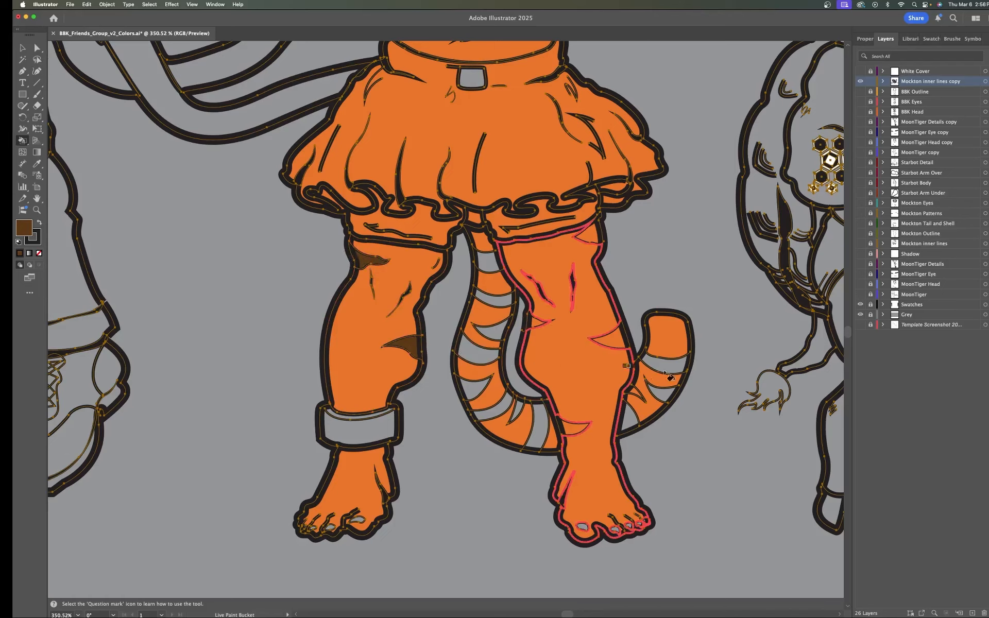
left_click(616, 340)
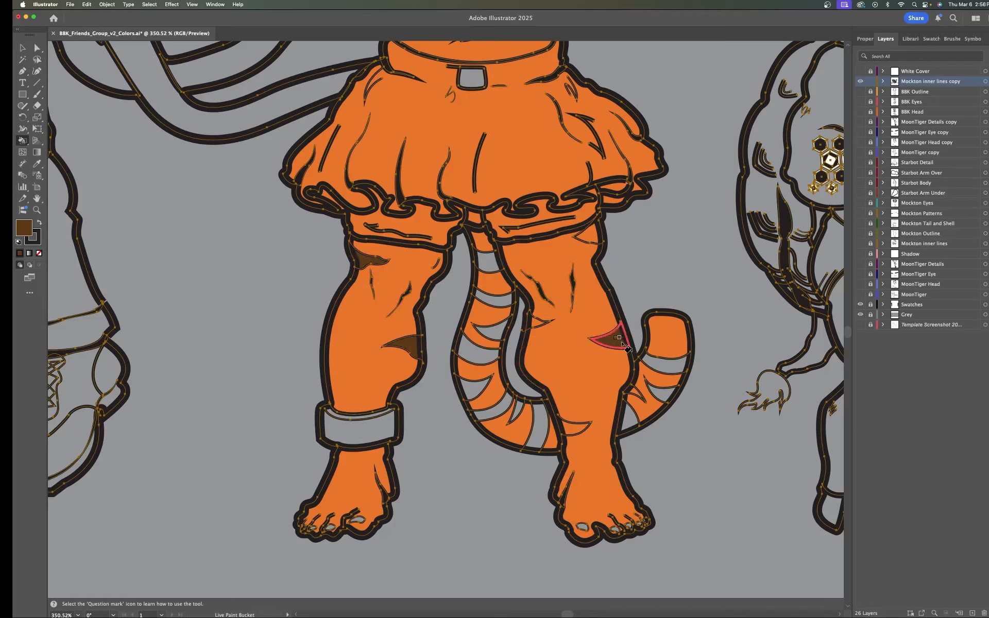
left_click(536, 323)
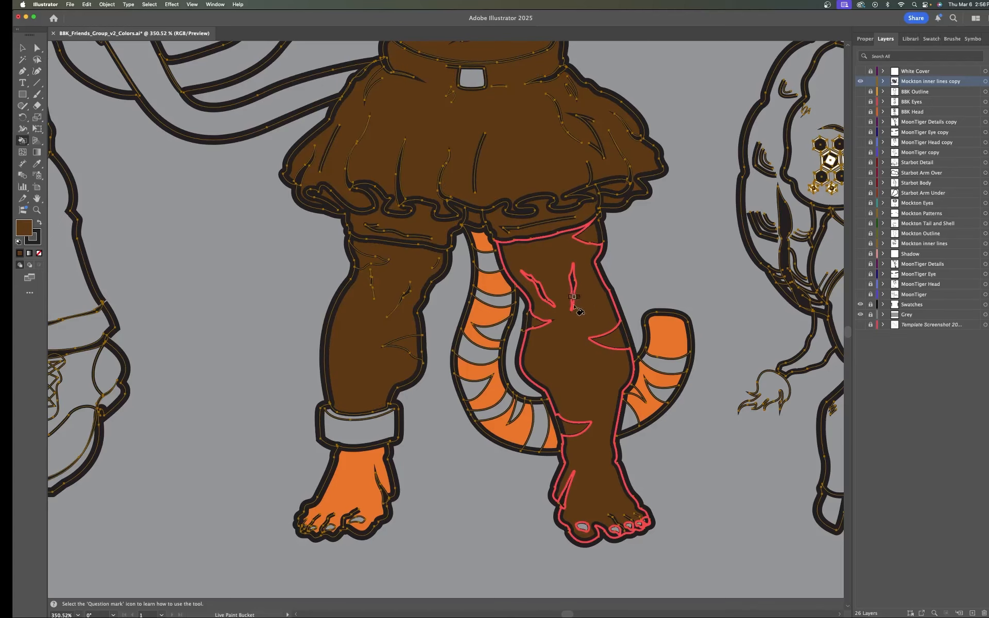
key("super+z")
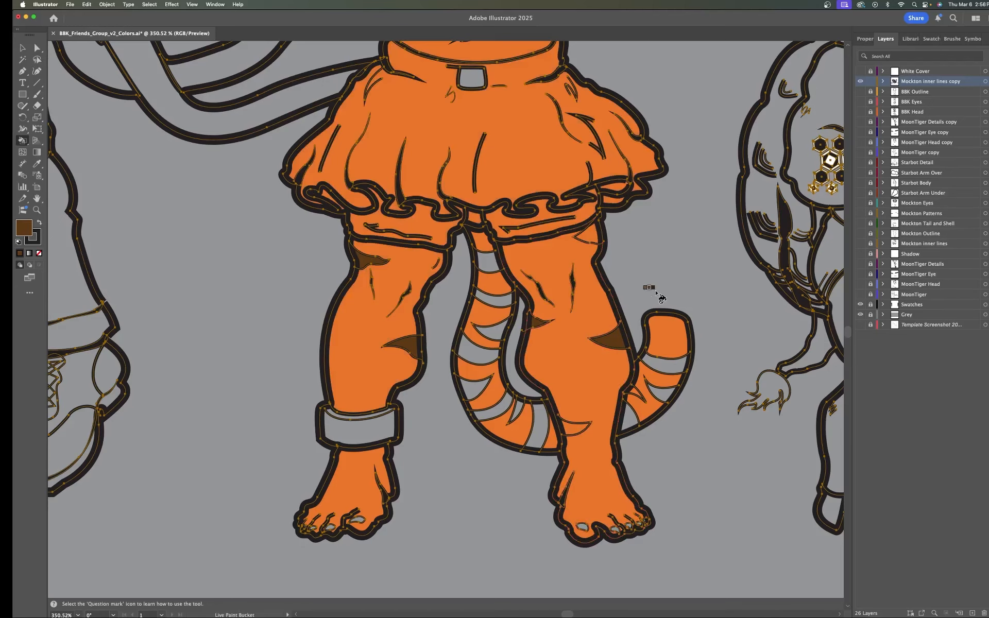
left_click(592, 238)
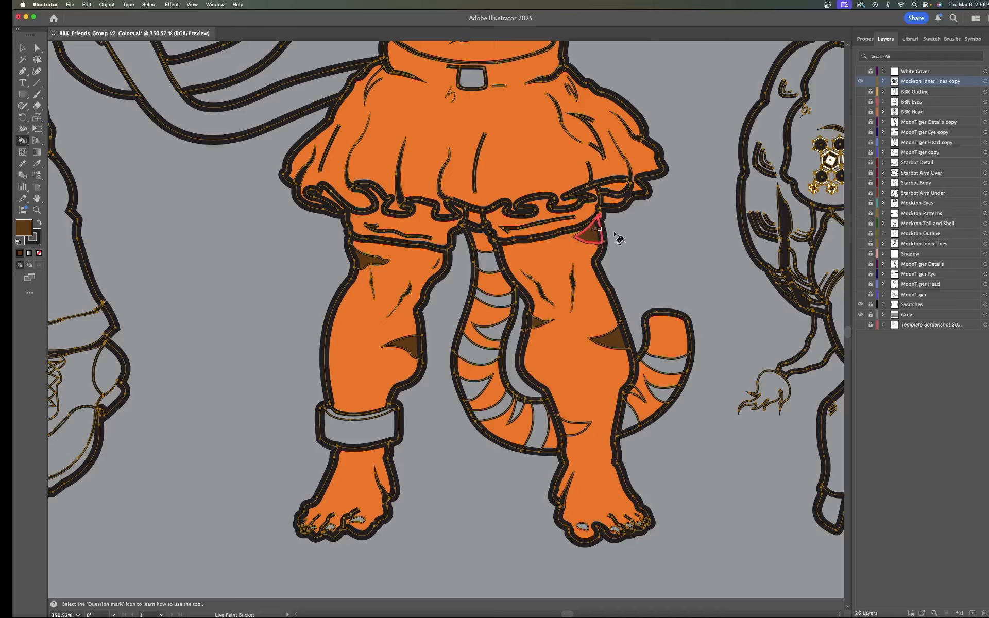
left_click(574, 430)
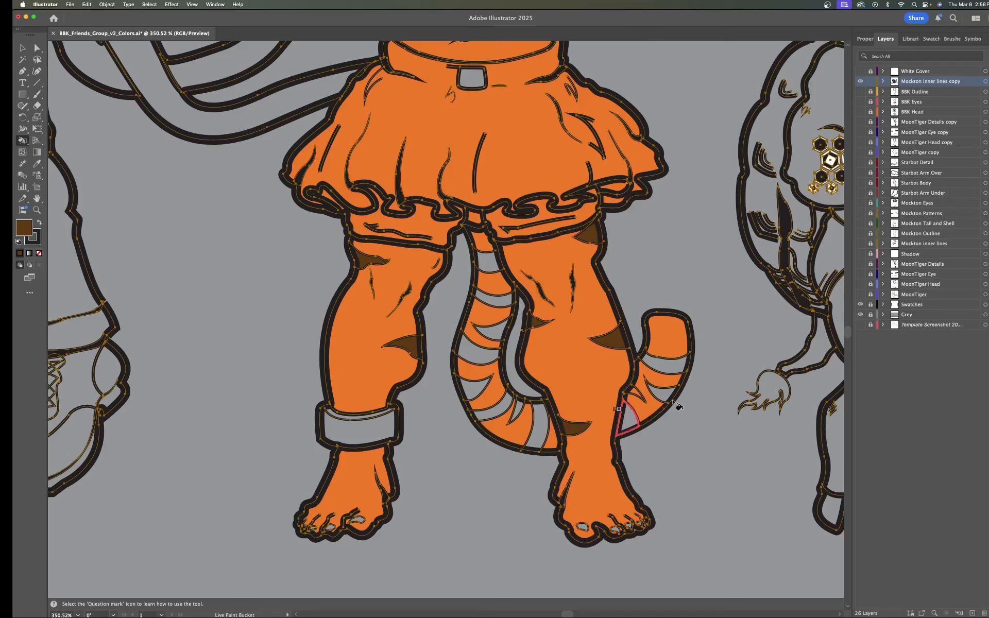
Fill the three large unpainted stripes on the raised end of the tiger character's tail with dark brown.
left_click(669, 367)
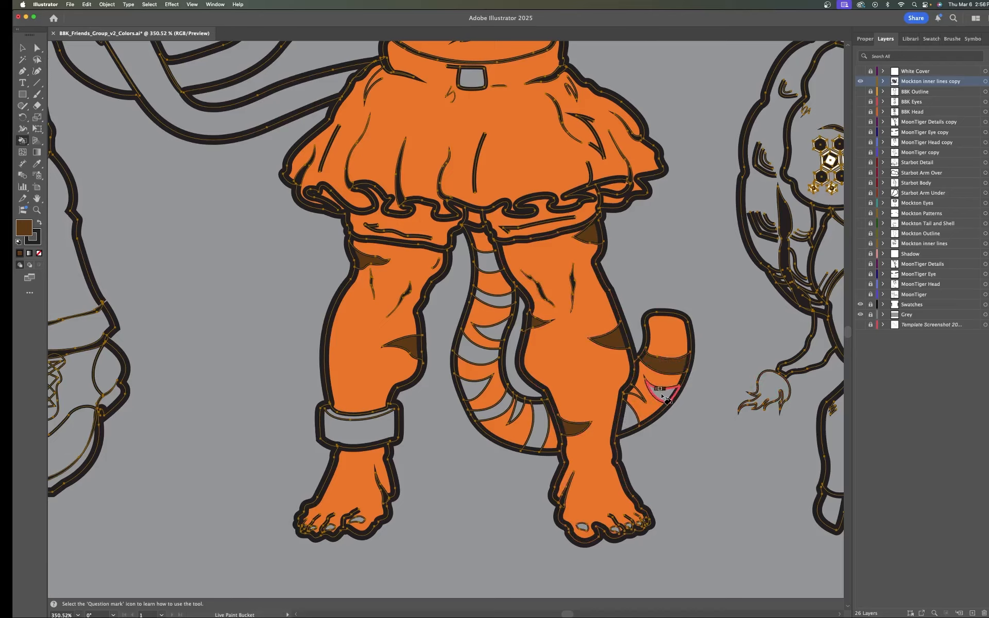
left_click(661, 394)
left_click(631, 416)
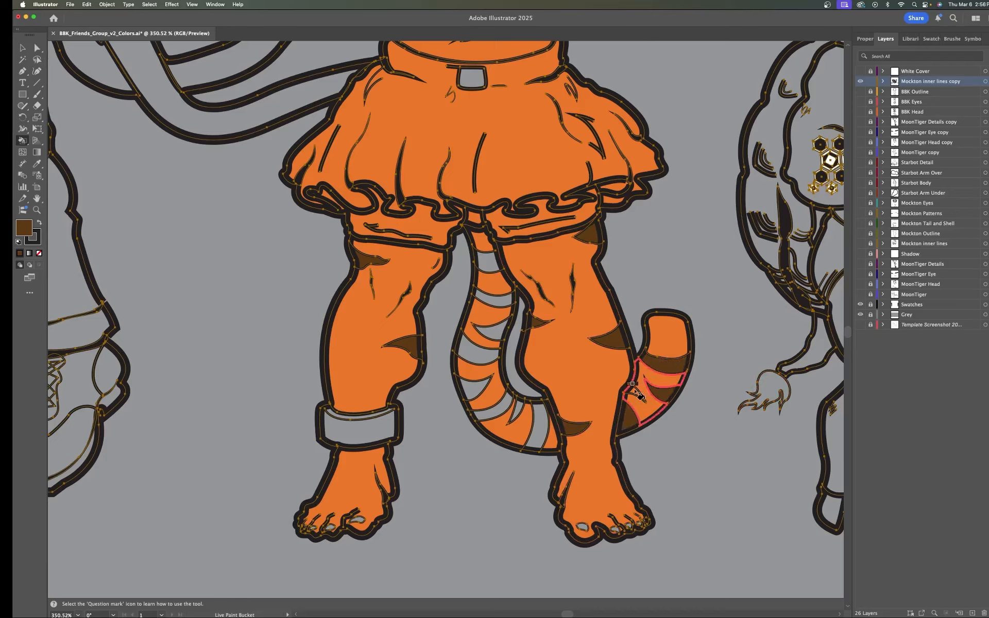
Try to fill the small stripe on the tail beside the leg with dark brown, undoing each fill that floods the orange segment.
left_click(635, 392)
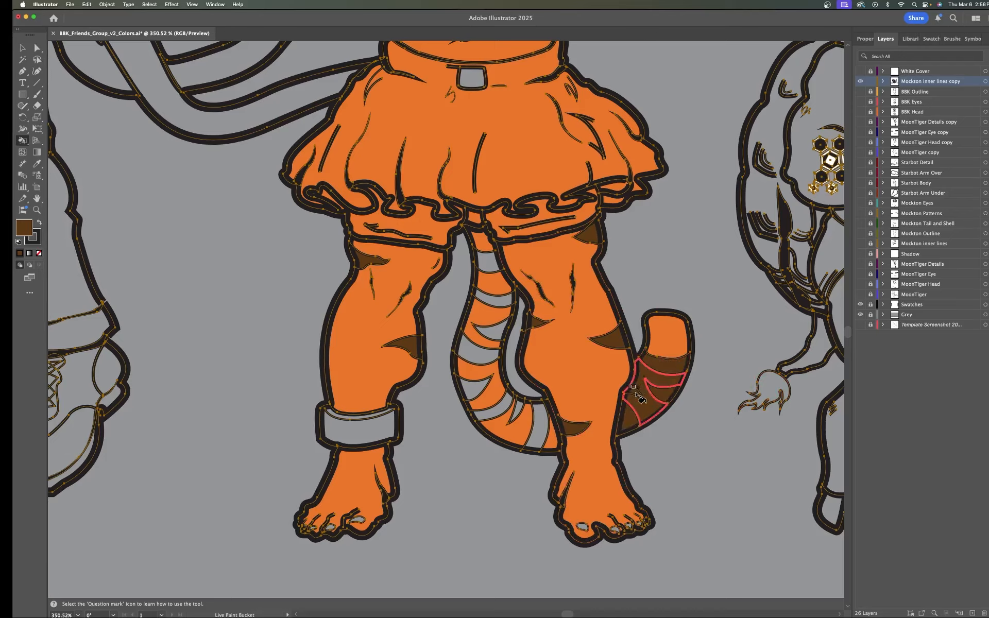
key("cmd+z")
left_click(636, 392)
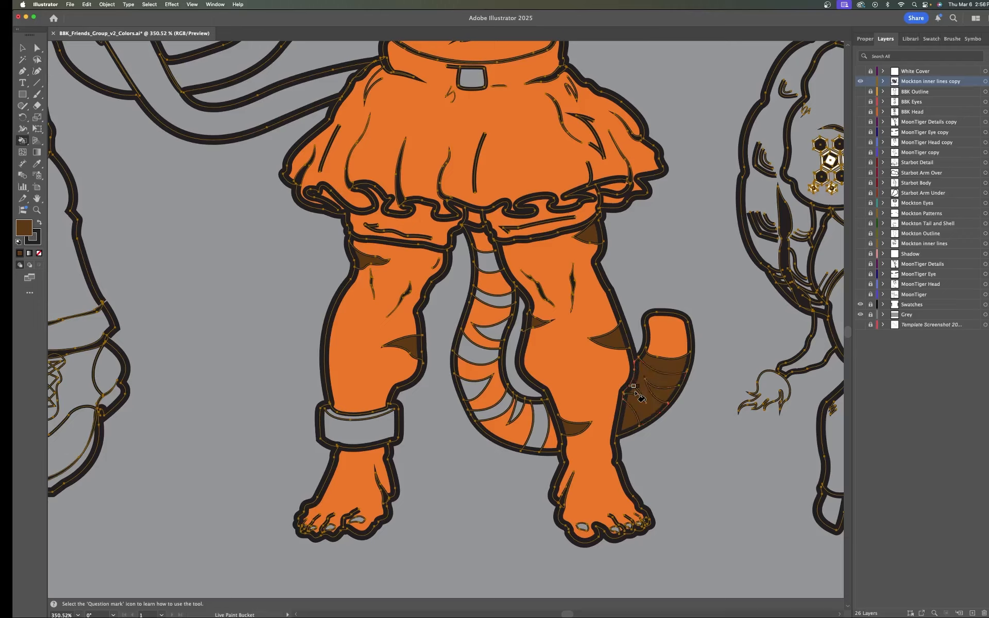
key("cmd+z")
left_click(636, 392)
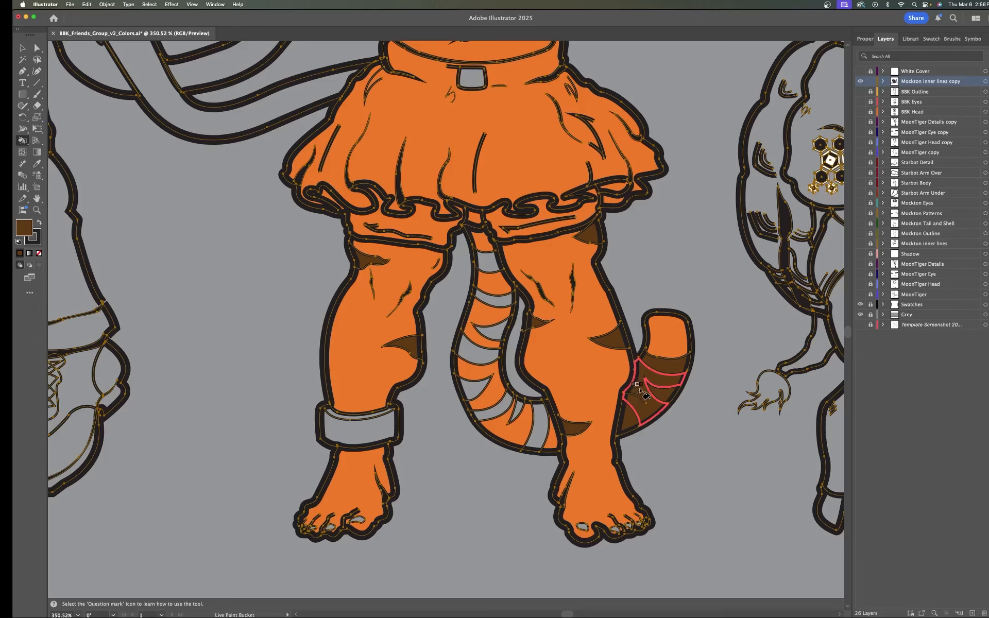
key("cmd+z")
left_click(641, 383)
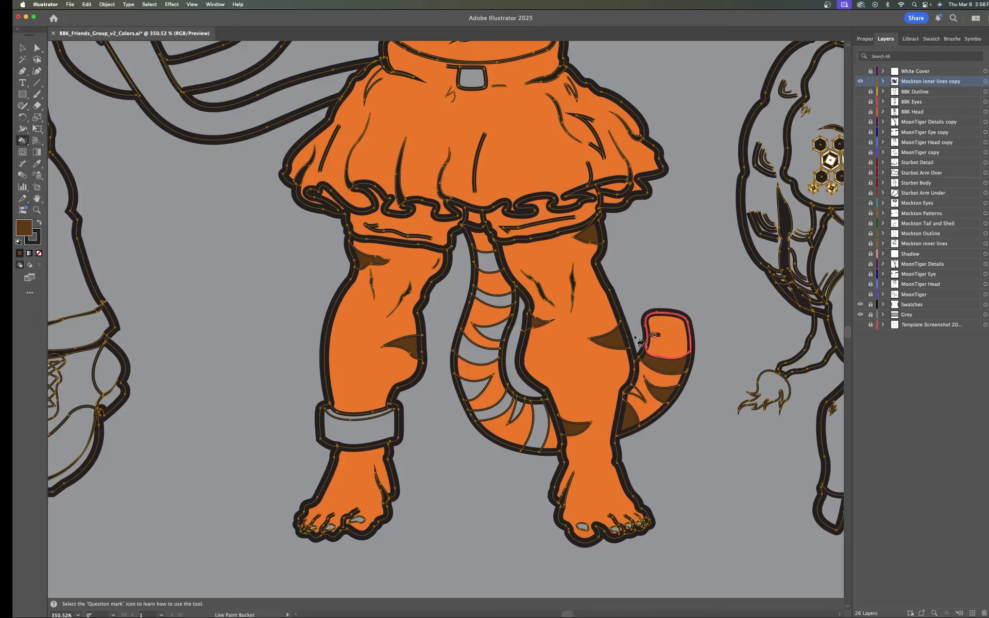
Fill all the stripes along the curved tail section between the tiger character's legs with dark brown.
left_click(538, 424)
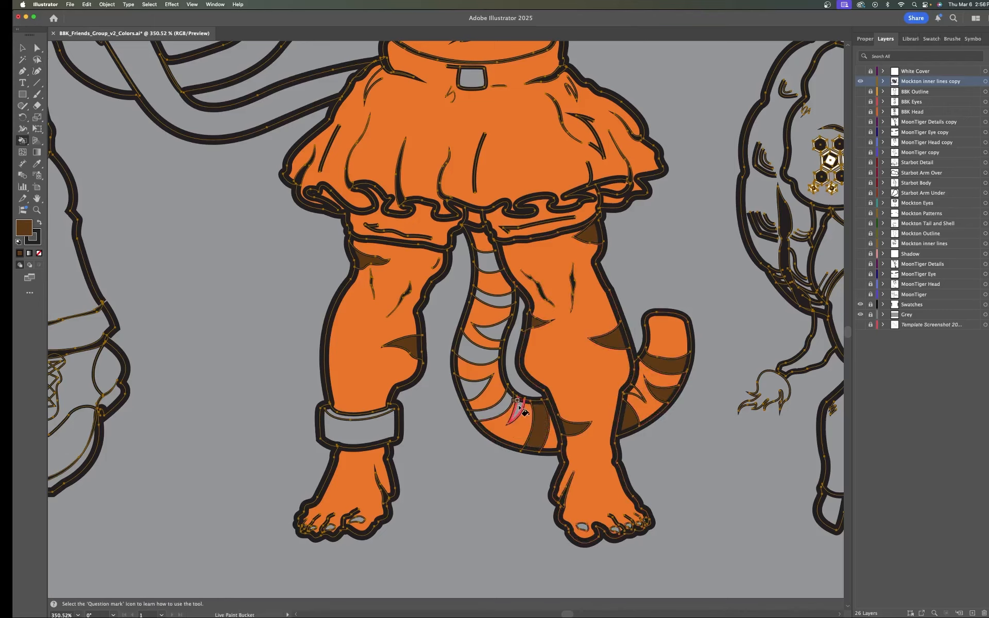
left_click(518, 407)
left_click(493, 408)
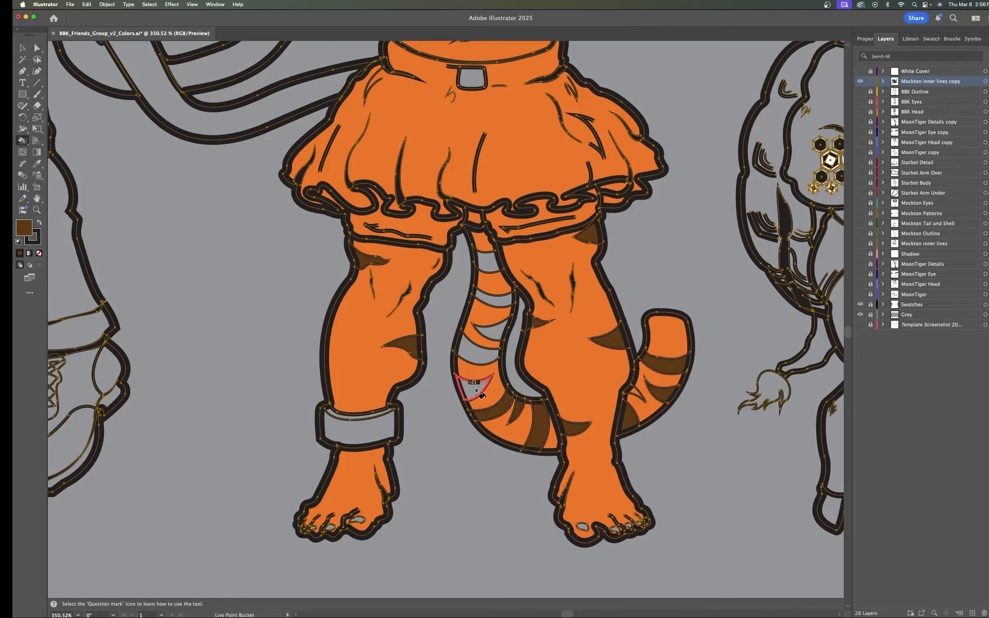
left_click(475, 389)
left_click(479, 352)
left_click(487, 332)
left_click(493, 298)
left_click(486, 261)
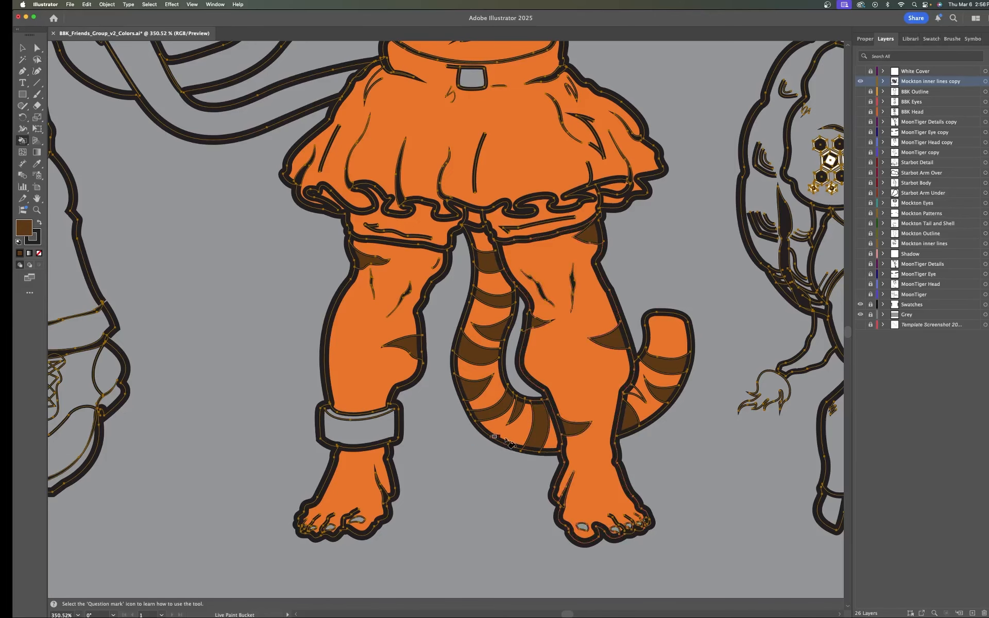
Sample the dark blue swatch as the Live Paint colour, undoing the recolouring it applies to the selected artwork.
scroll(506, 442, "down", 5)
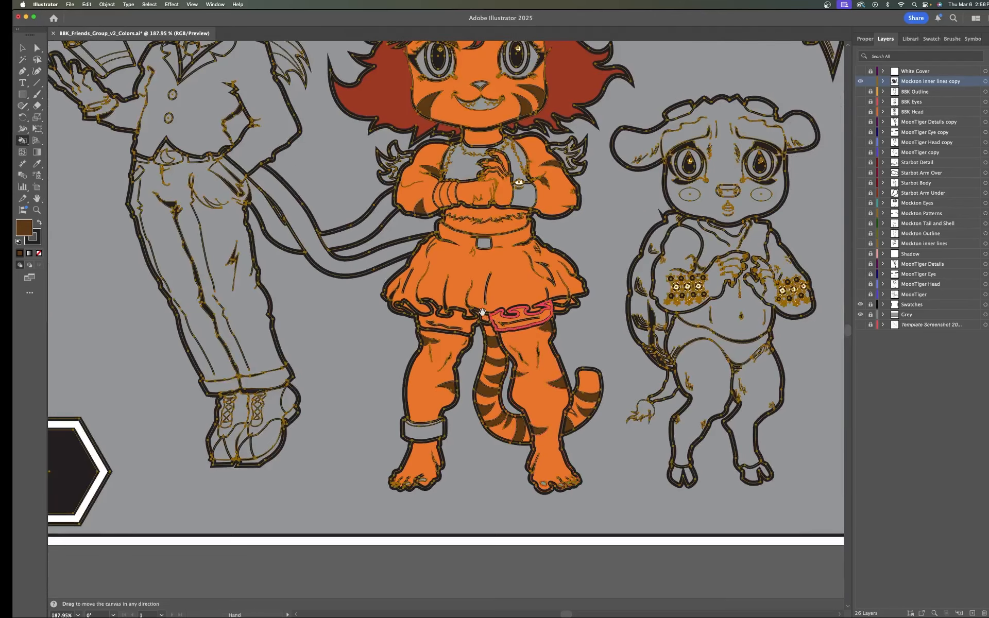
left_click_drag(483, 312, 474, 398)
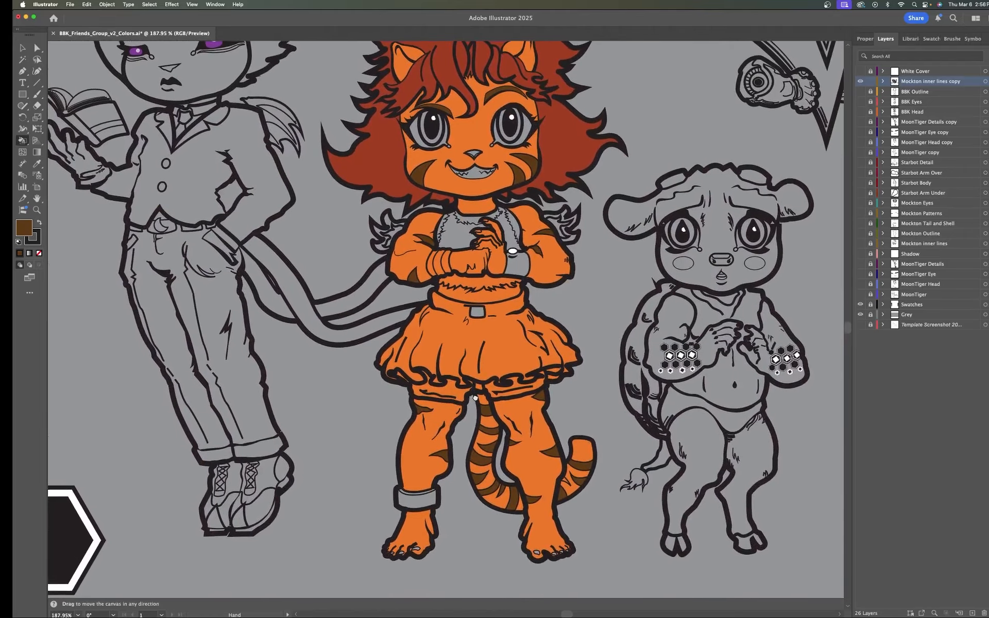
scroll(474, 398, "down", 3)
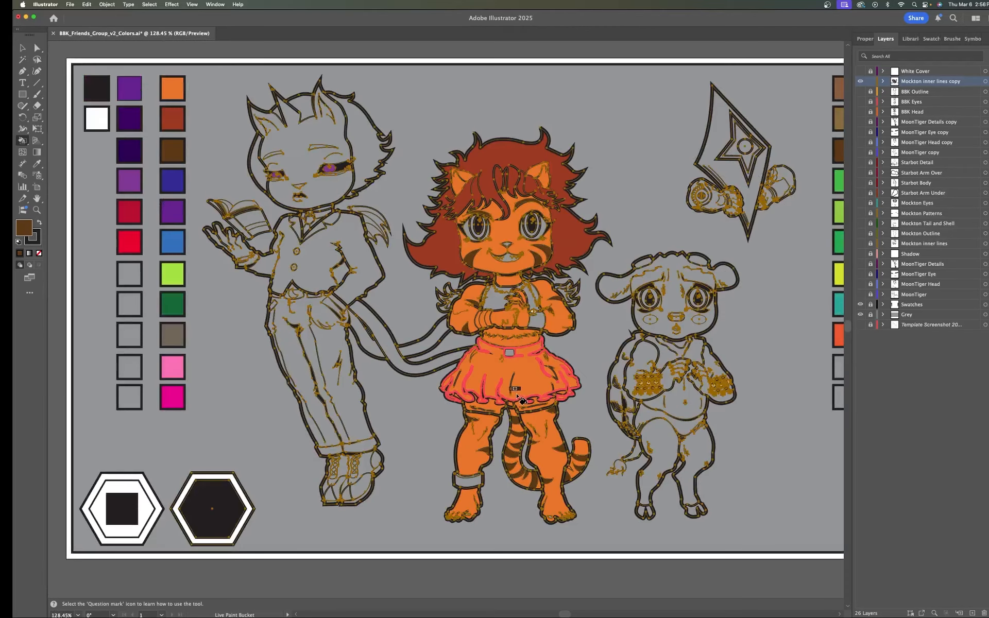
key("i")
left_click(175, 178)
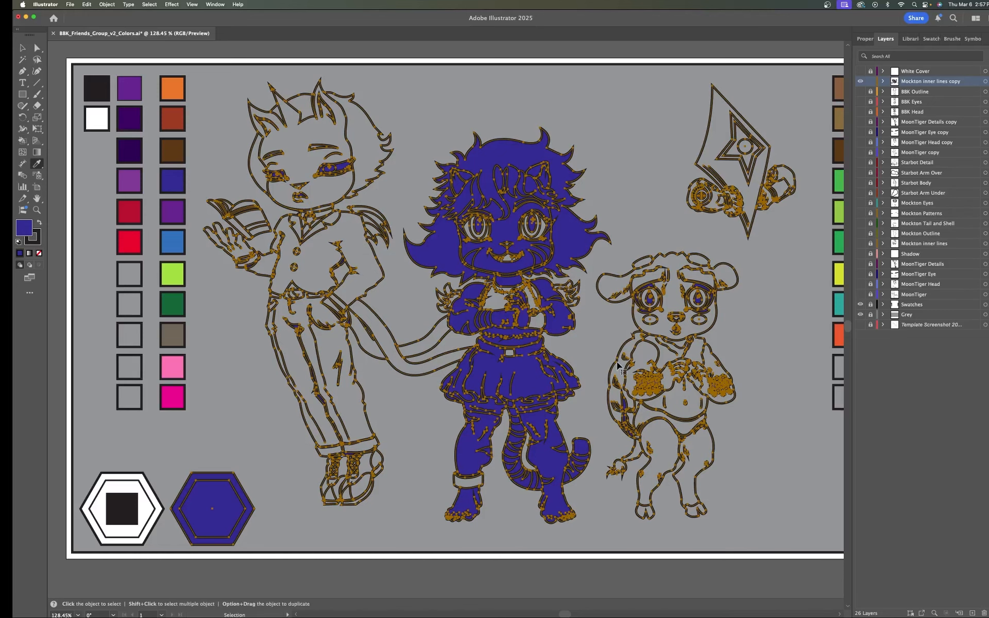
key("super+z")
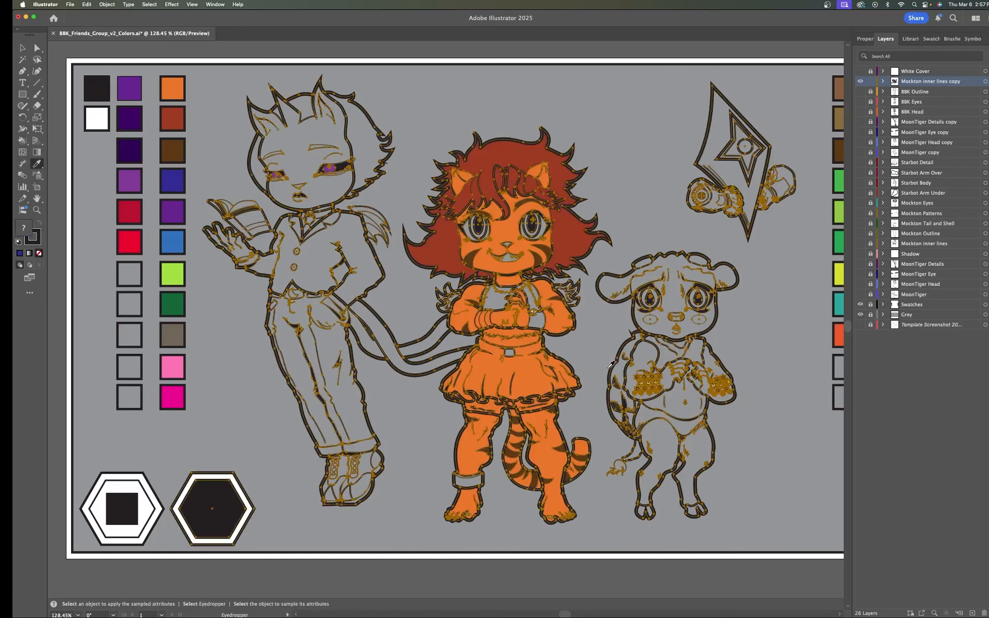
key("k")
Fill the jagged collar, both armhole trims and the band above the skirt on the tiger character with dark blue.
scroll(529, 291, "up", 10)
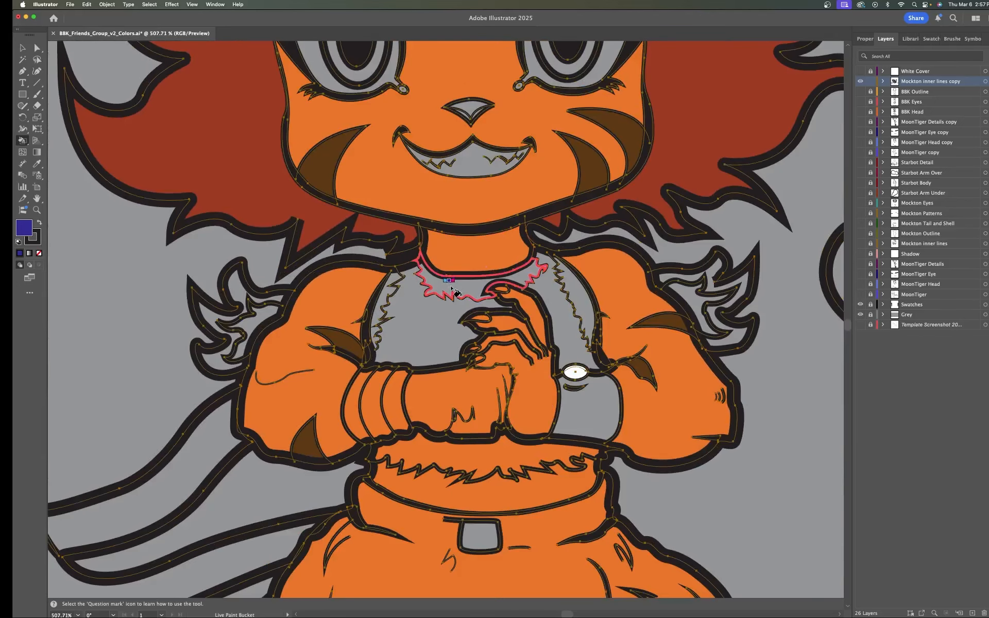
left_click(451, 290)
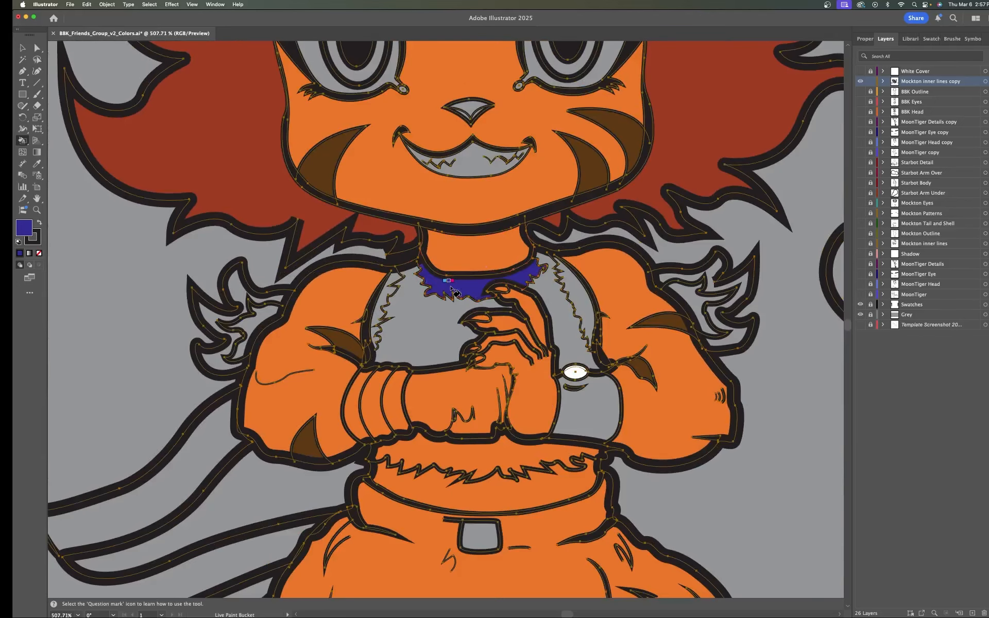
left_click(385, 298)
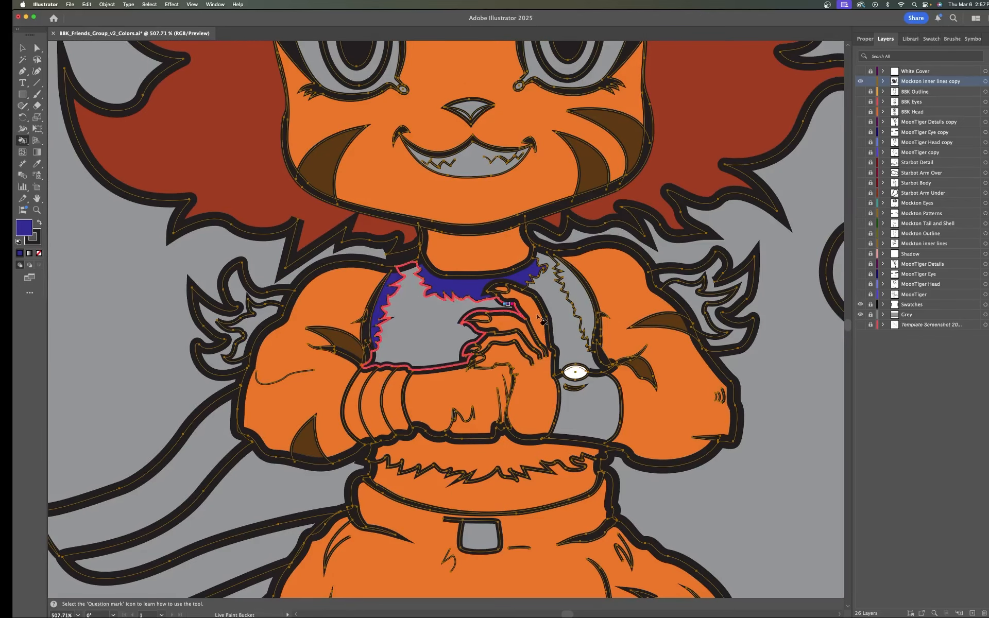
left_click(581, 297)
left_click(556, 486)
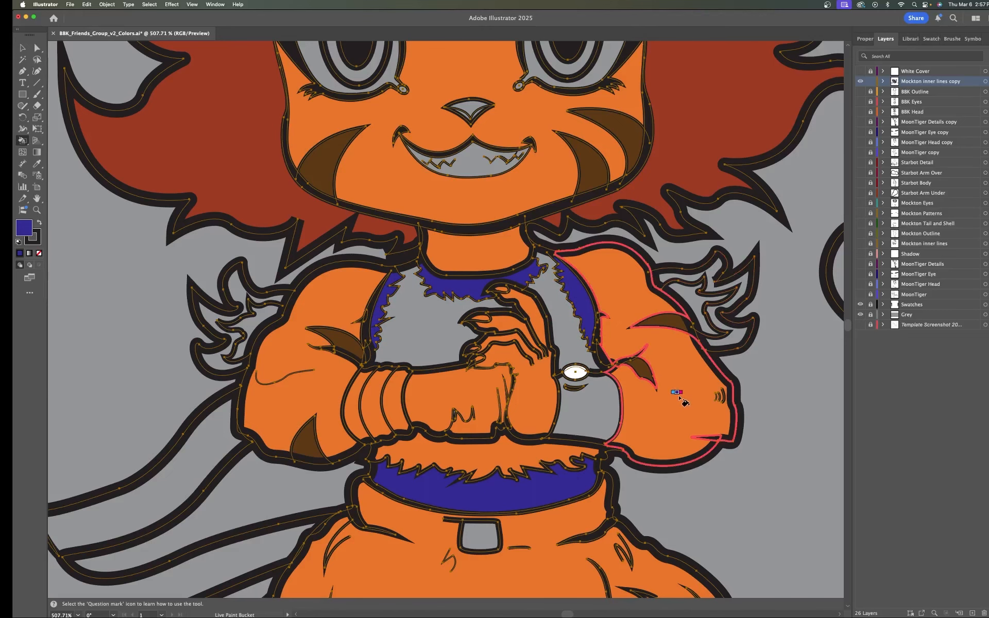
Fill the shorts showing below the tiger character's skirt and the outer face of the ankle cuff with dark blue.
scroll(678, 396, "down", 5)
left_click_drag(639, 580, 582, 448)
left_click(582, 448)
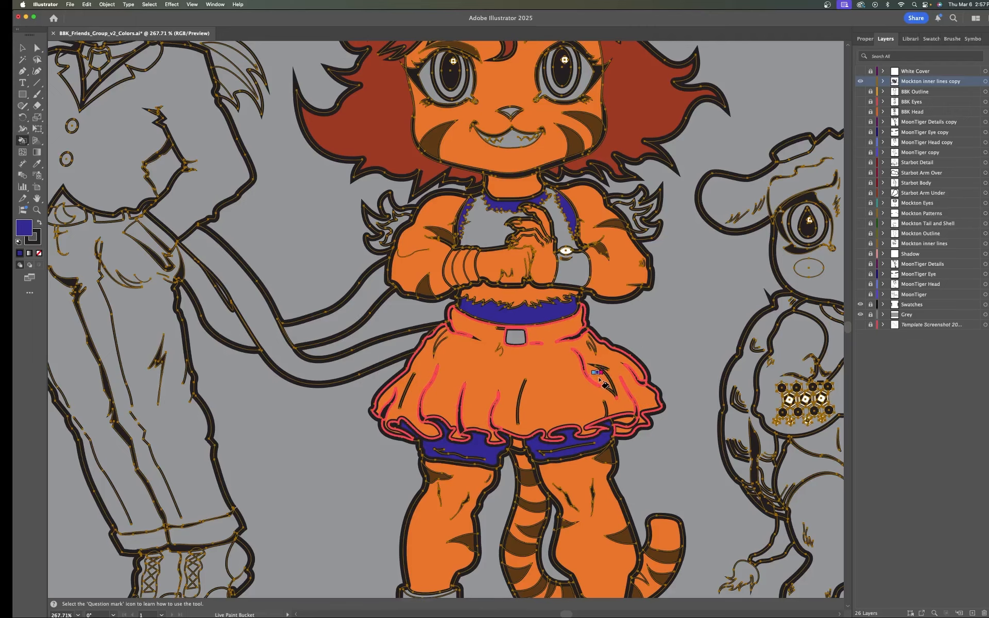
scroll(599, 379, "down", 2)
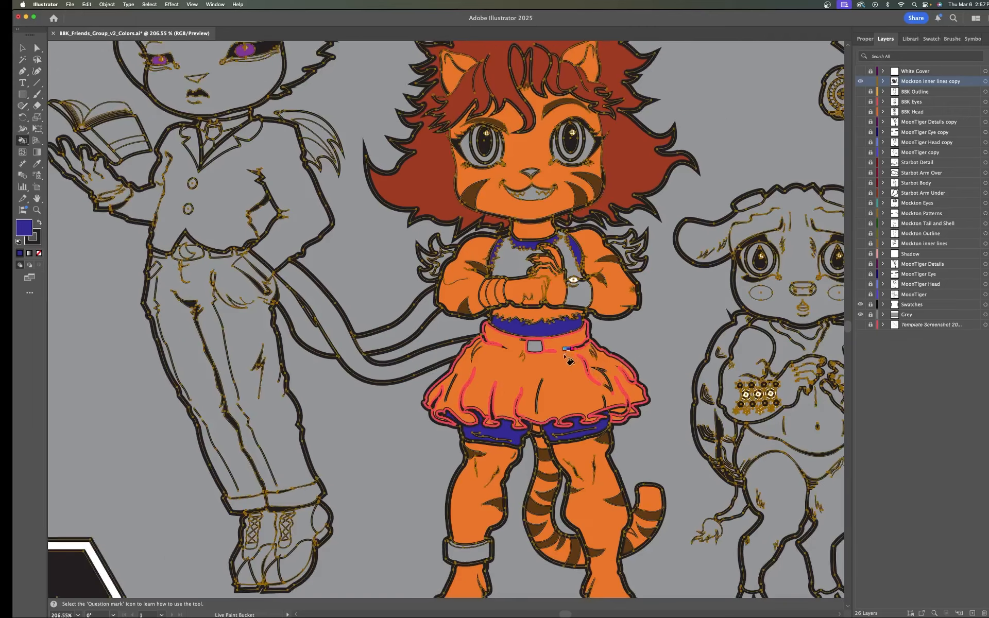
mouse_move(566, 358)
left_mouse_down()
mouse_move(554, 385)
mouse_move(545, 381)
mouse_move(540, 346)
mouse_move(508, 332)
mouse_move(503, 317)
left_mouse_up()
left_click(431, 502)
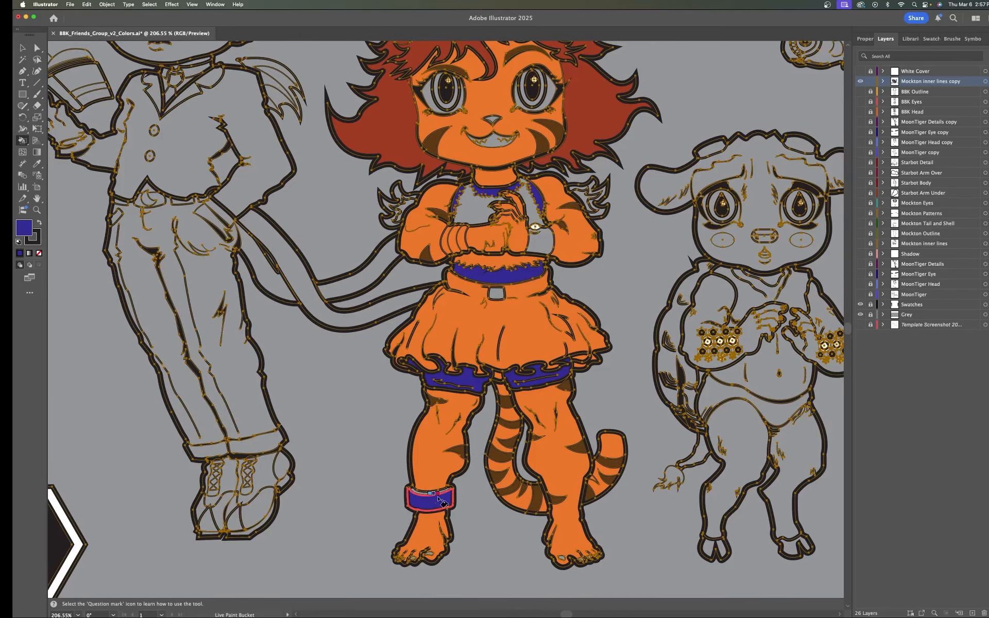
Sample the purple swatch below the dark blue one as the Live Paint colour, undoing the recolouring of the selected artwork.
scroll(470, 479, "up", 2)
scroll(471, 484, "down", 1)
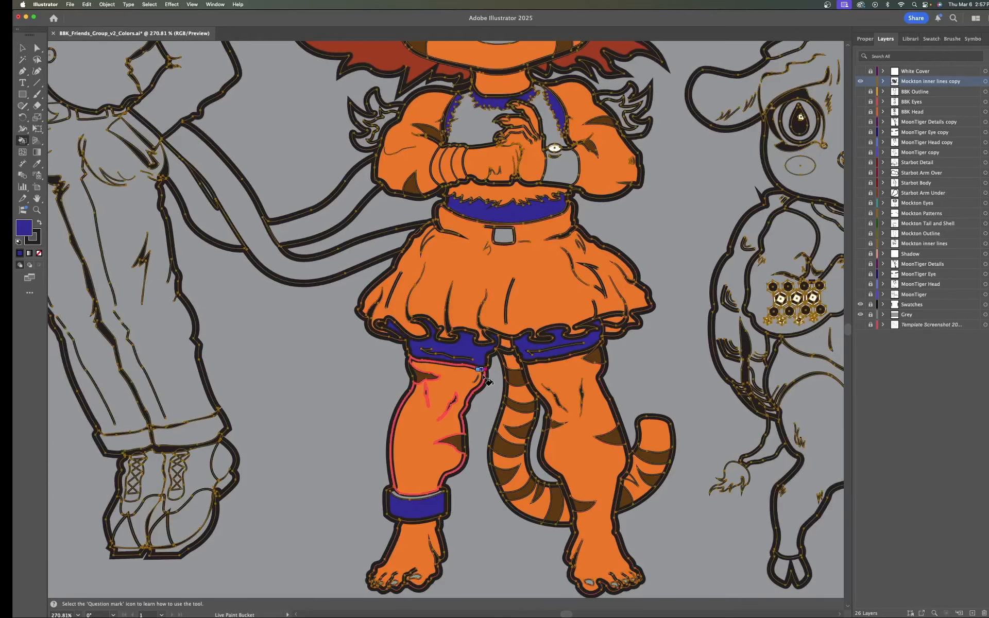
scroll(472, 369, "down", 2)
mouse_move(483, 324)
left_mouse_down()
mouse_move(509, 359)
mouse_move(508, 395)
mouse_move(522, 393)
mouse_move(524, 435)
mouse_move(514, 388)
left_mouse_up()
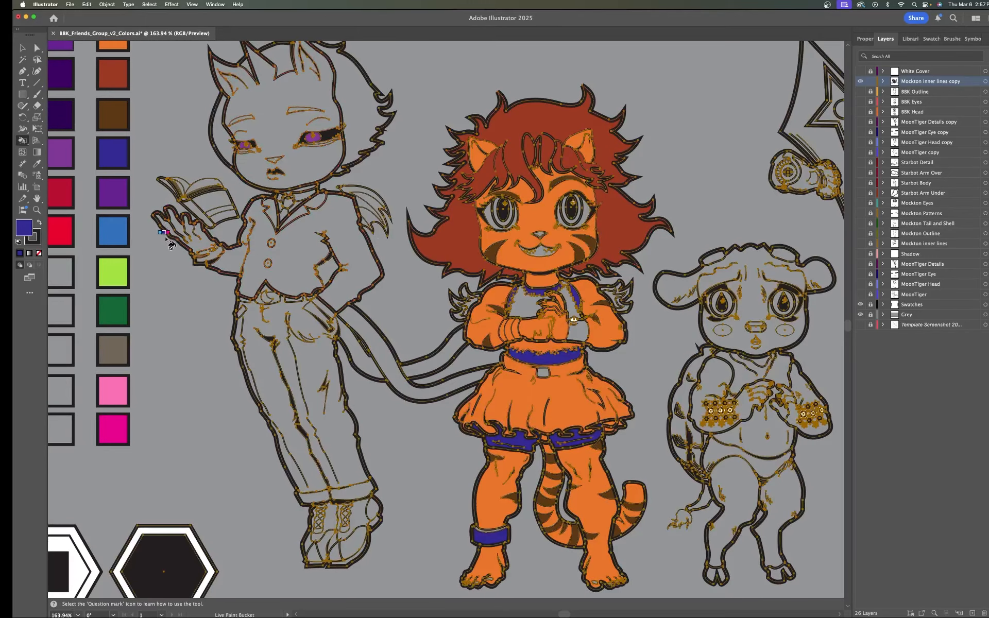
key("i")
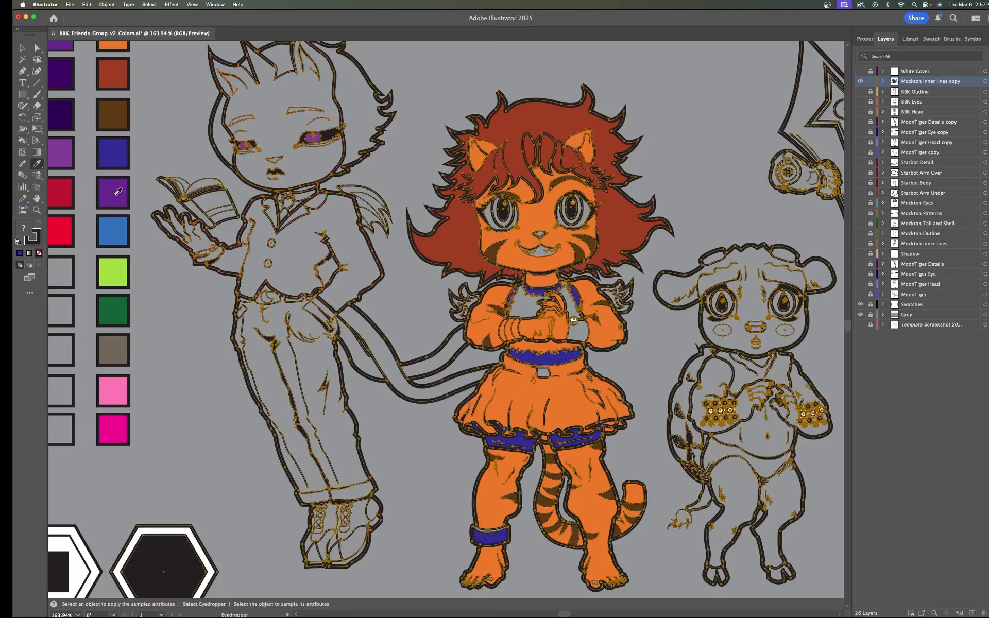
left_click(116, 189)
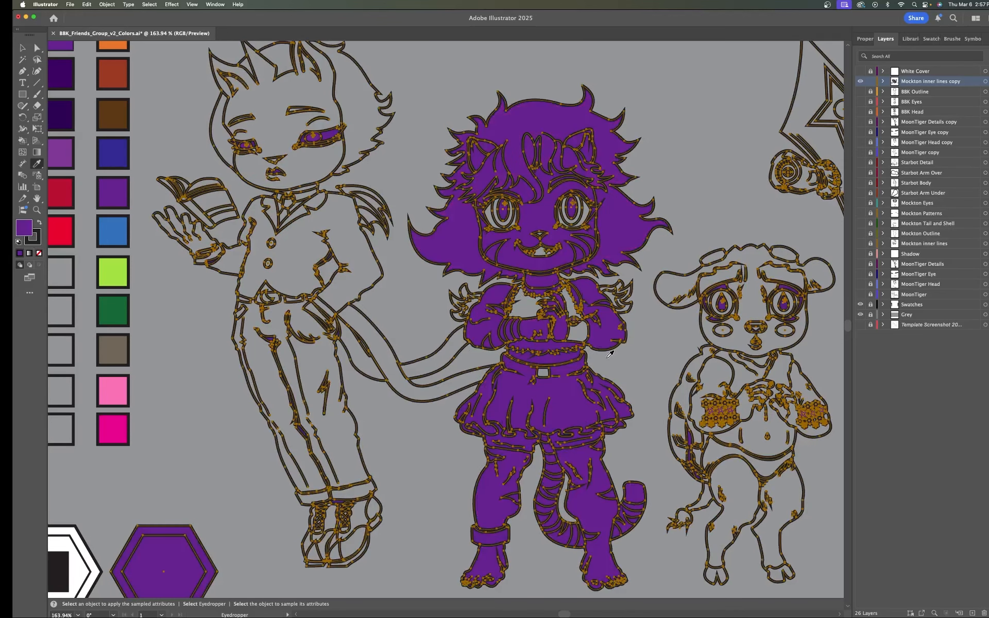
key("super+z")
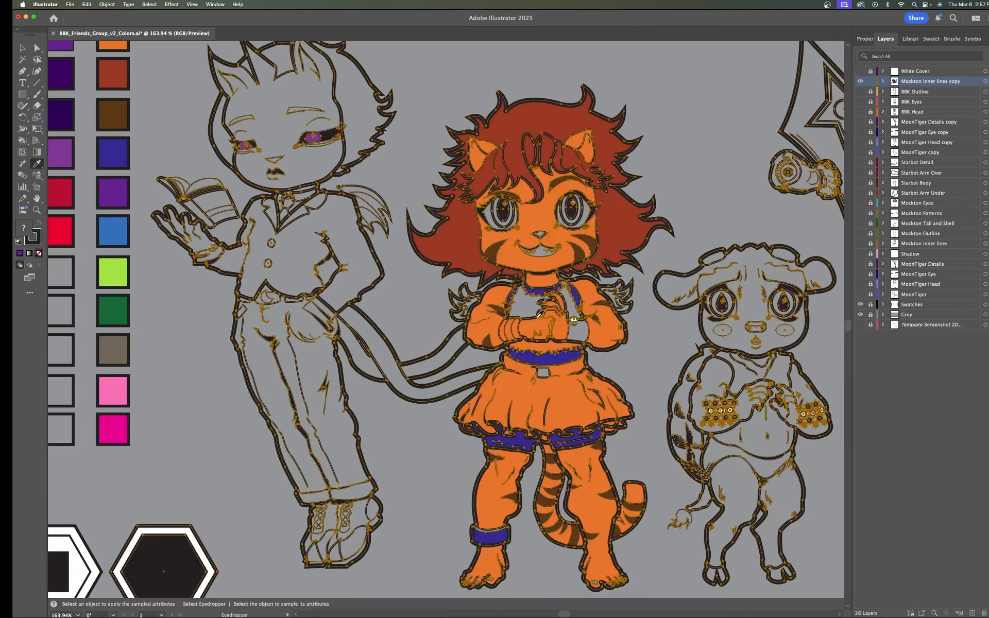
key("k")
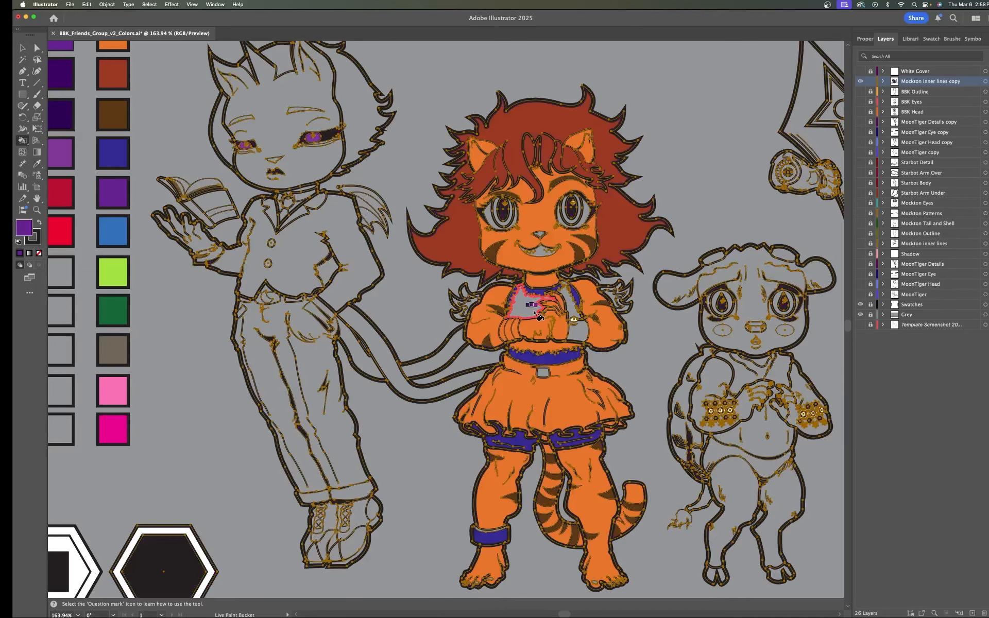
Fill the outer flame-shaped areas of both small wings behind the tiger character's arms with purple.
scroll(509, 294, "up", 5)
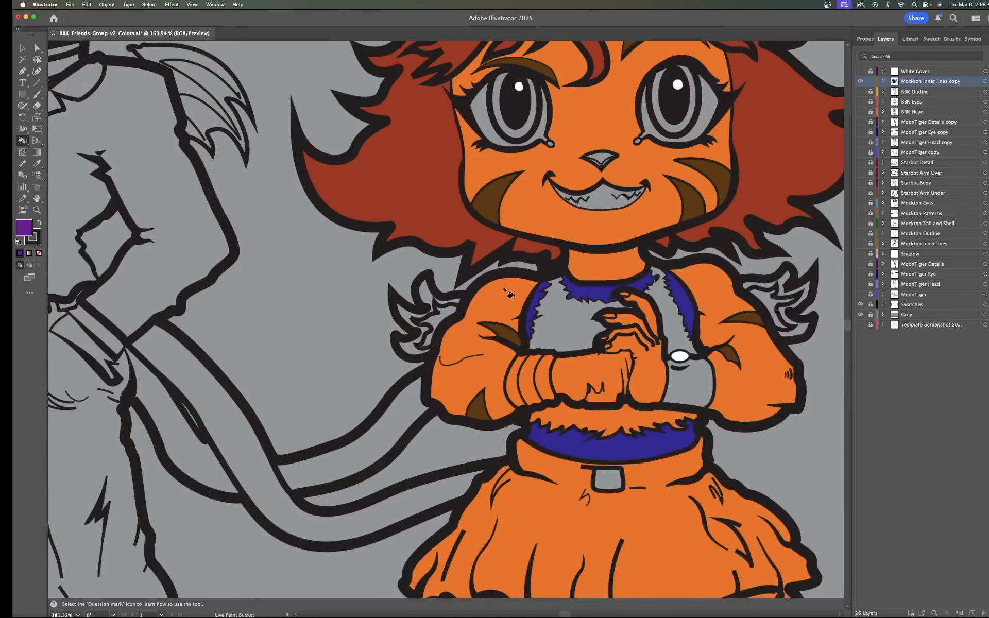
key("super+a")
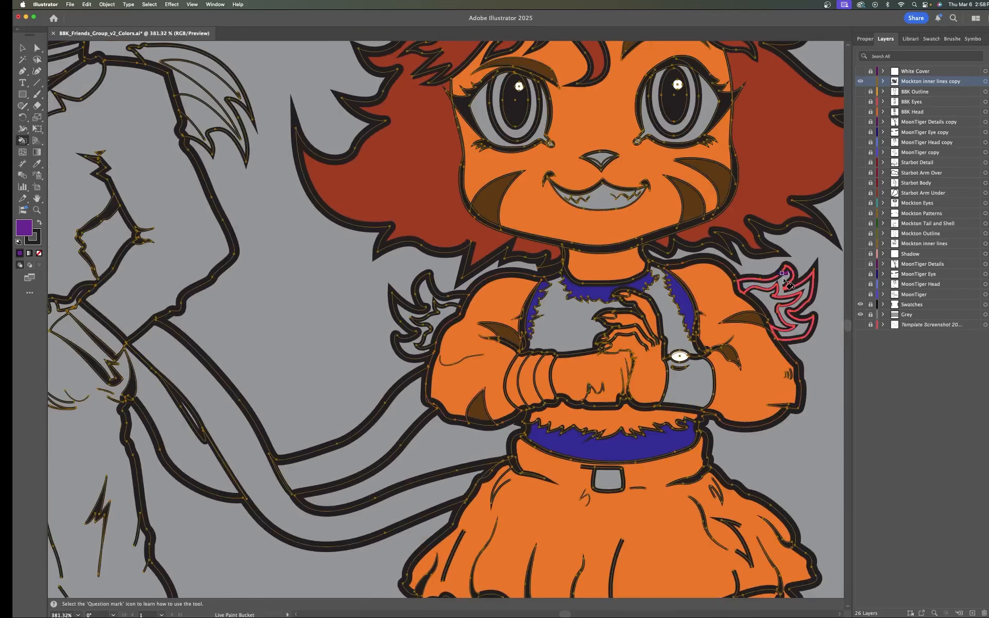
scroll(596, 311, "down", 10)
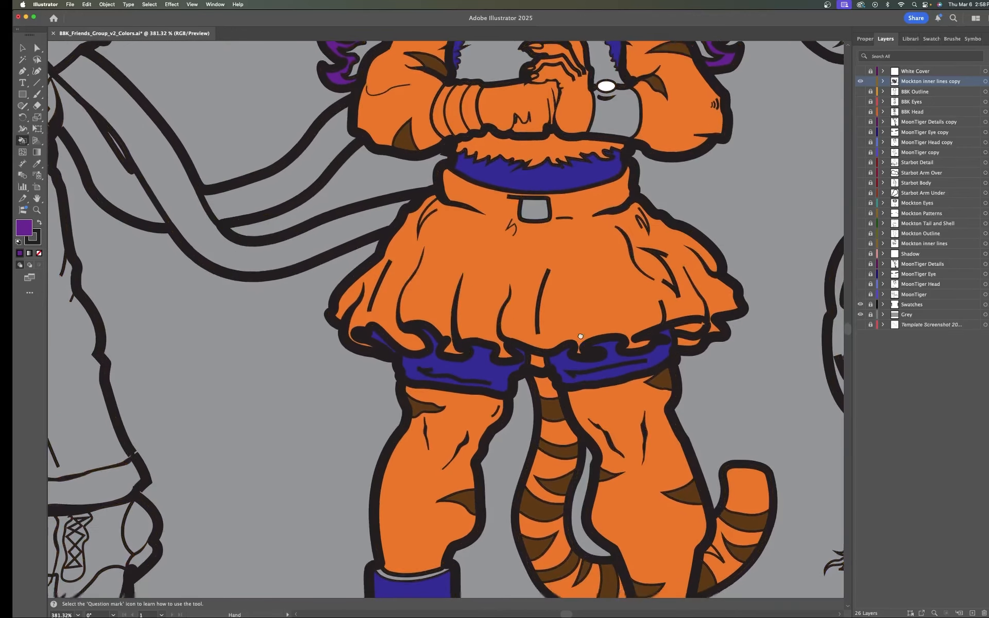
Sample the light blue swatch as the Live Paint colour, undoing the recolouring it applies to the selected artwork.
scroll(581, 336, "down", 5)
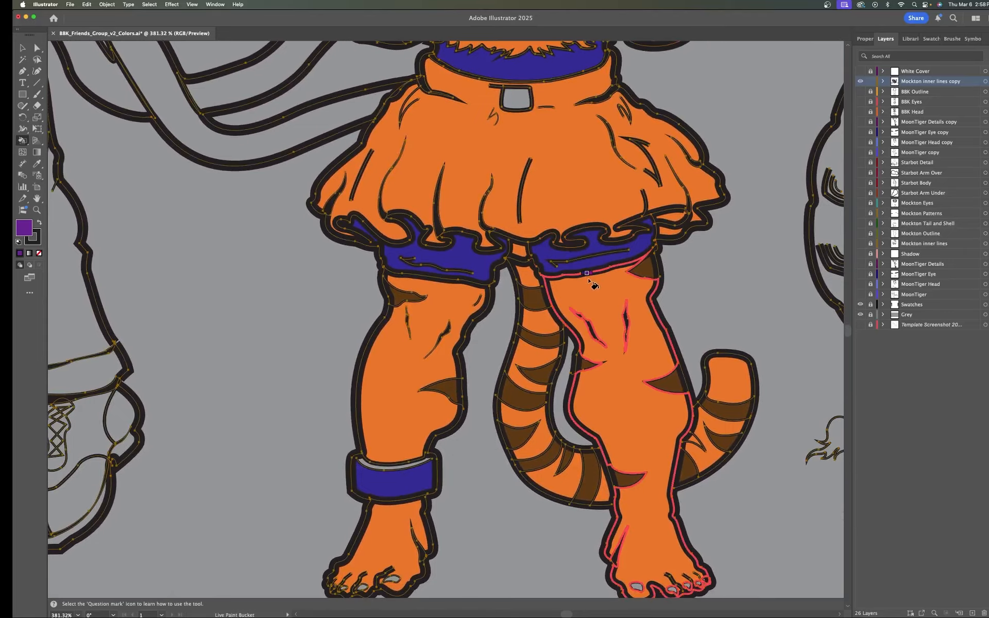
scroll(588, 281, "down", 5)
left_click_drag(605, 223, 587, 440)
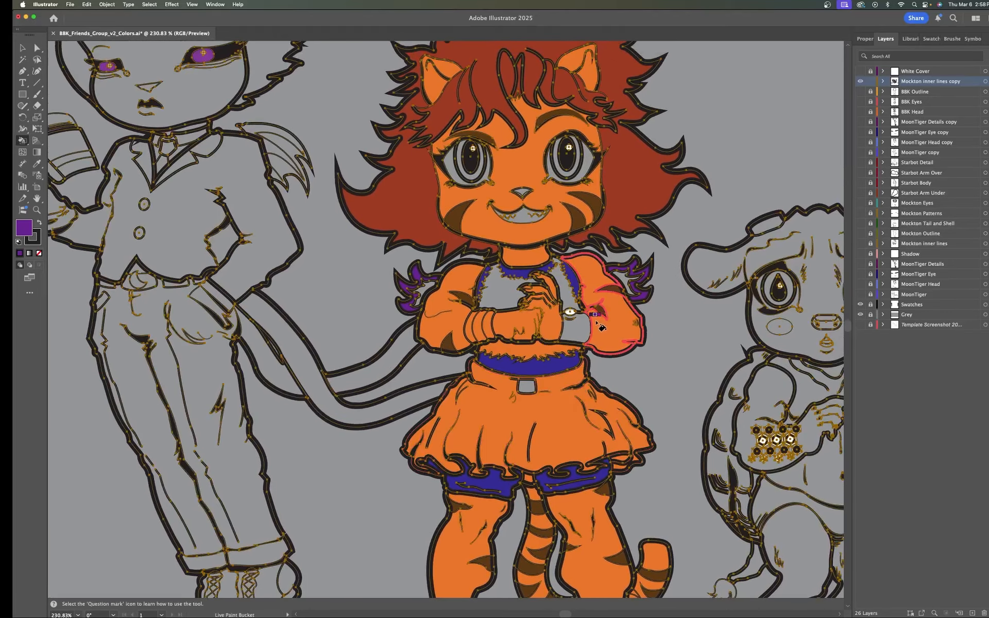
scroll(597, 332, "down", 2)
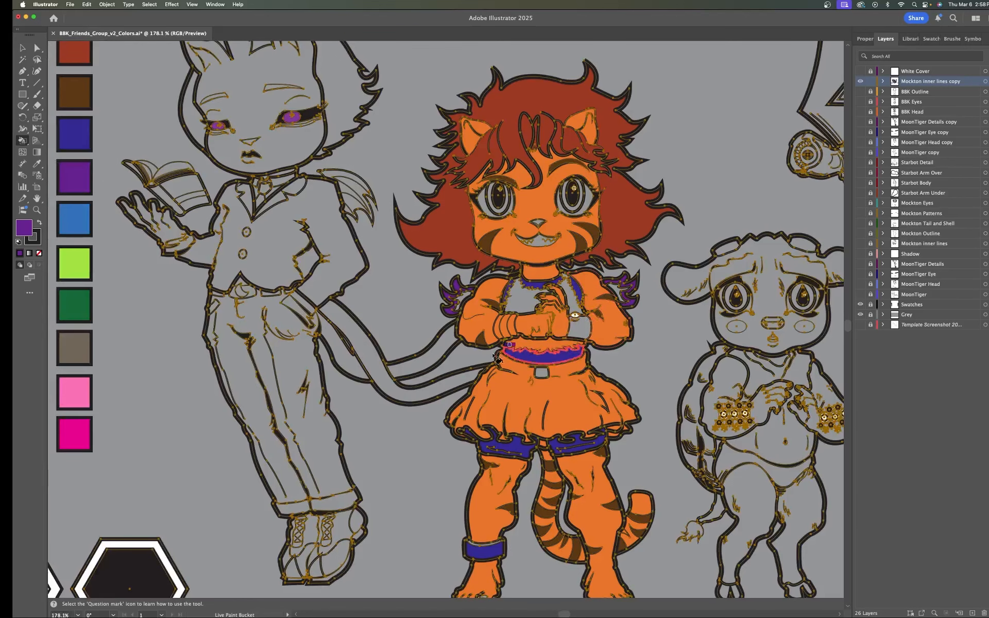
key("i")
left_click(77, 219)
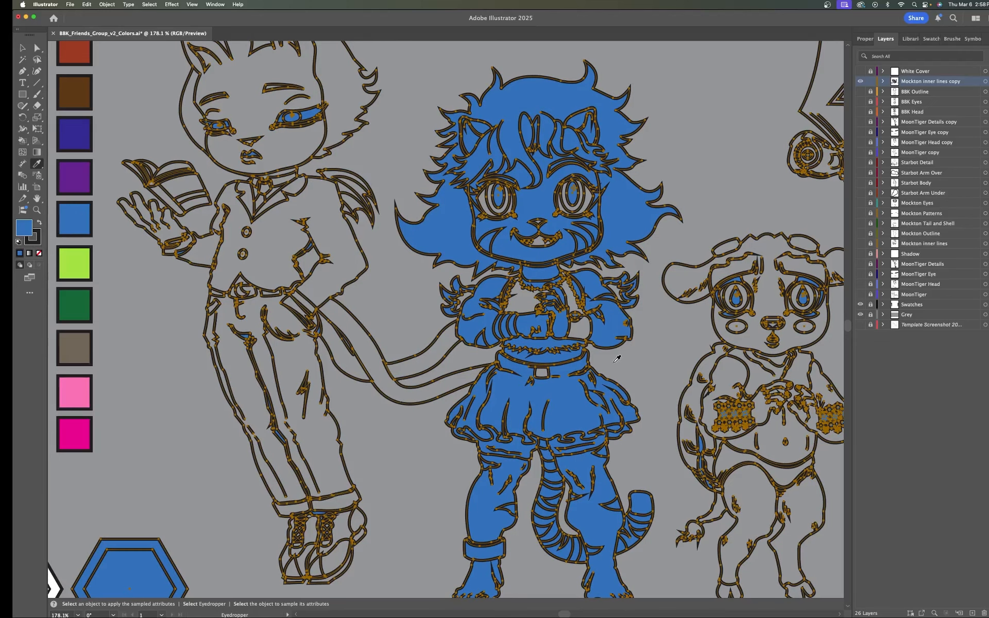
key("super")
key("super+z")
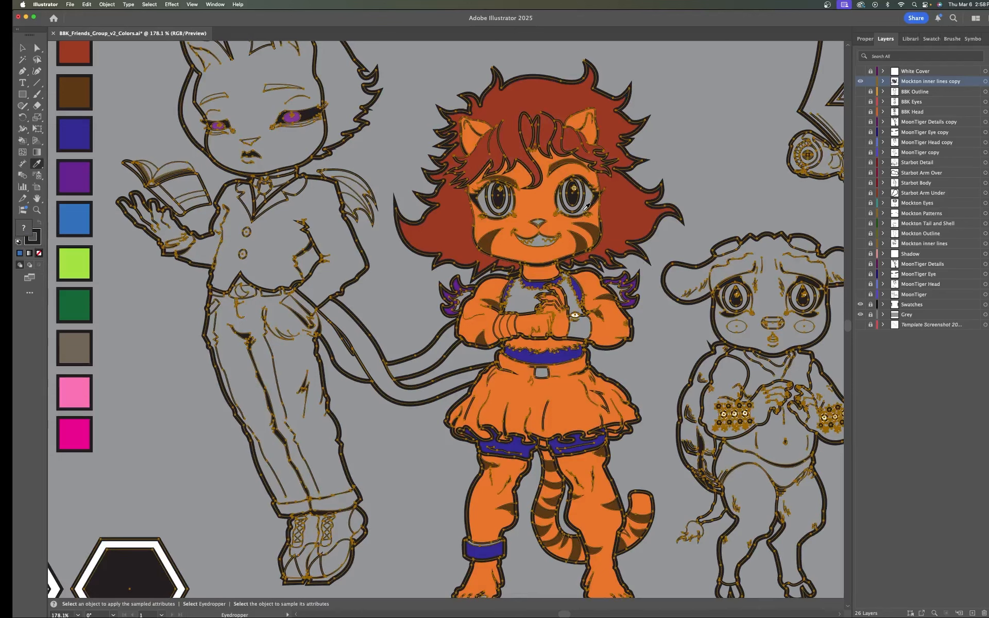
key("k")
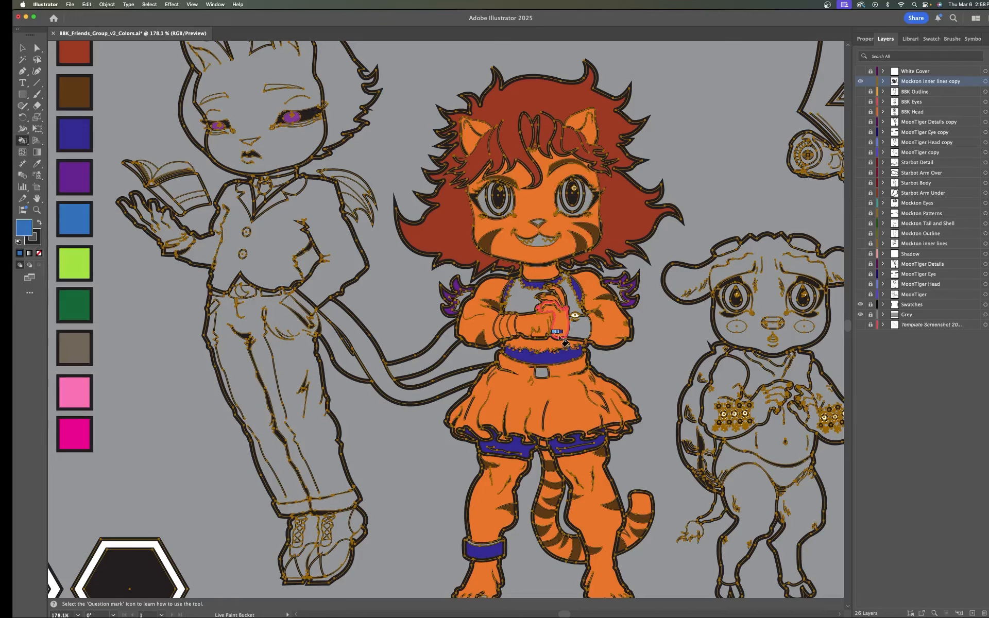
Fill the inner areas of both small wings behind the tiger character's arms with light blue.
scroll(564, 342, "up", 3)
scroll(388, 281, "up", 3)
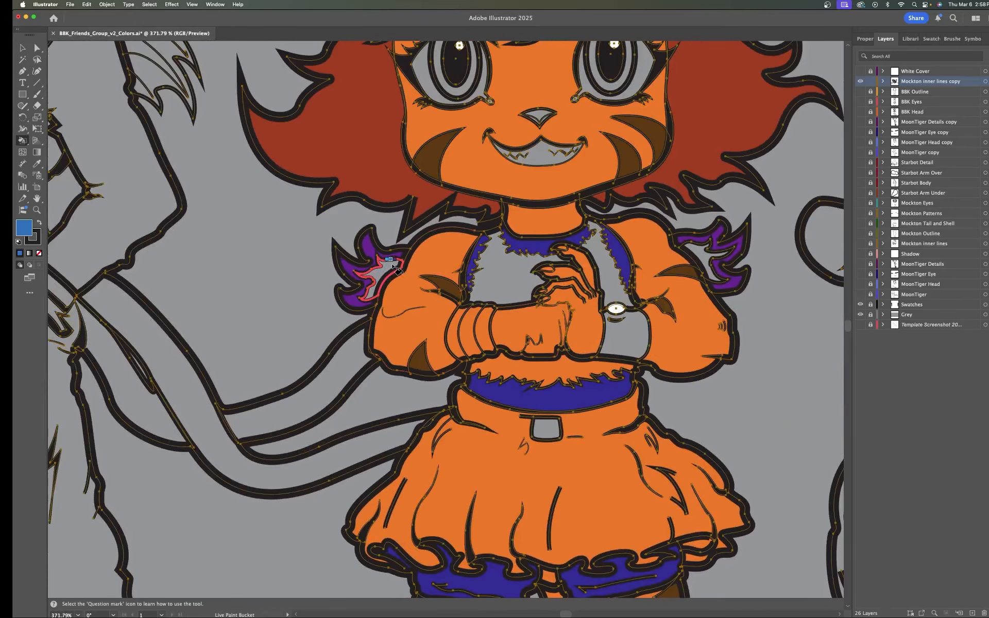
left_click(393, 267)
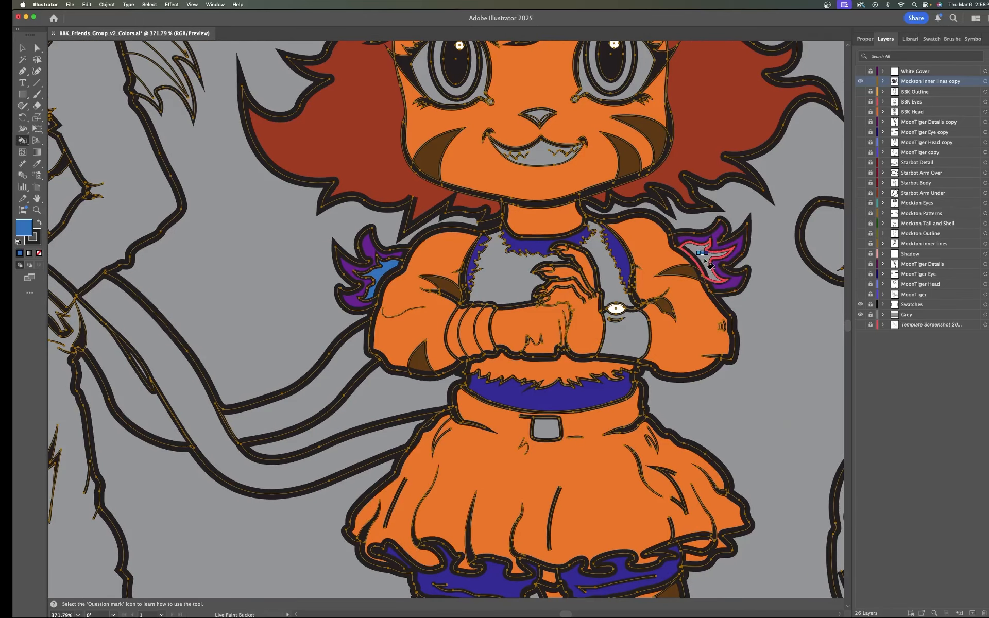
left_click(715, 276)
Fill the thin inner rim of the tiger character's ankle cuff with light blue.
scroll(715, 276, "down", 3)
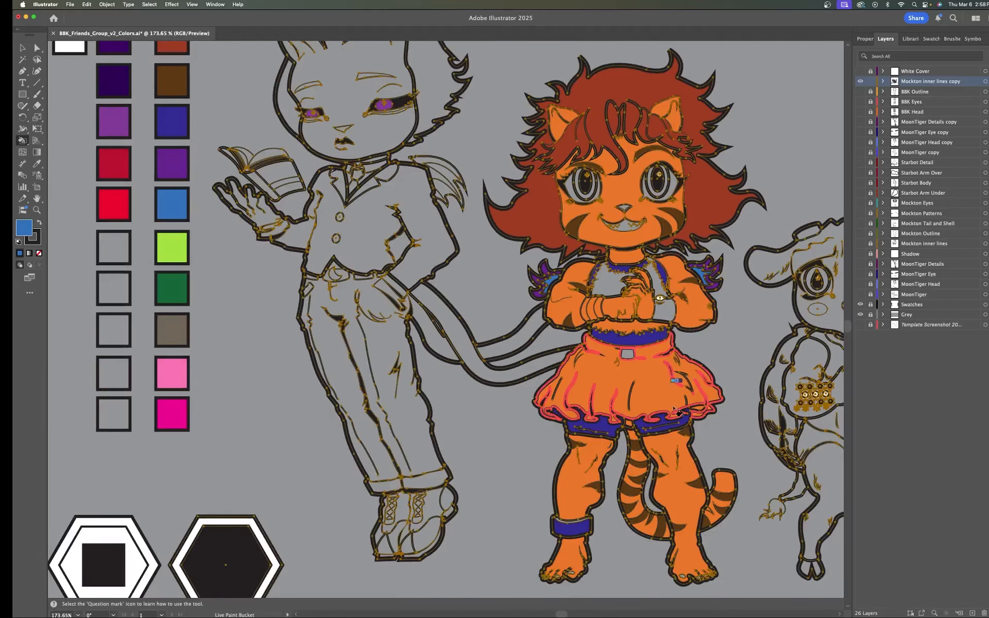
left_click_drag(607, 475, 594, 299)
scroll(658, 324, "up", 5)
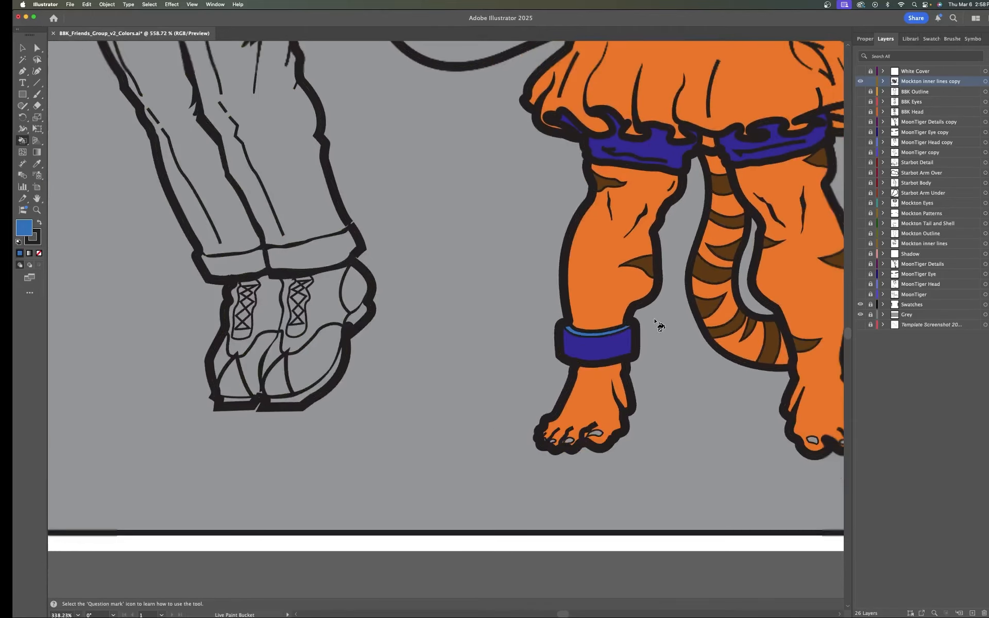
scroll(658, 324, "down", 4)
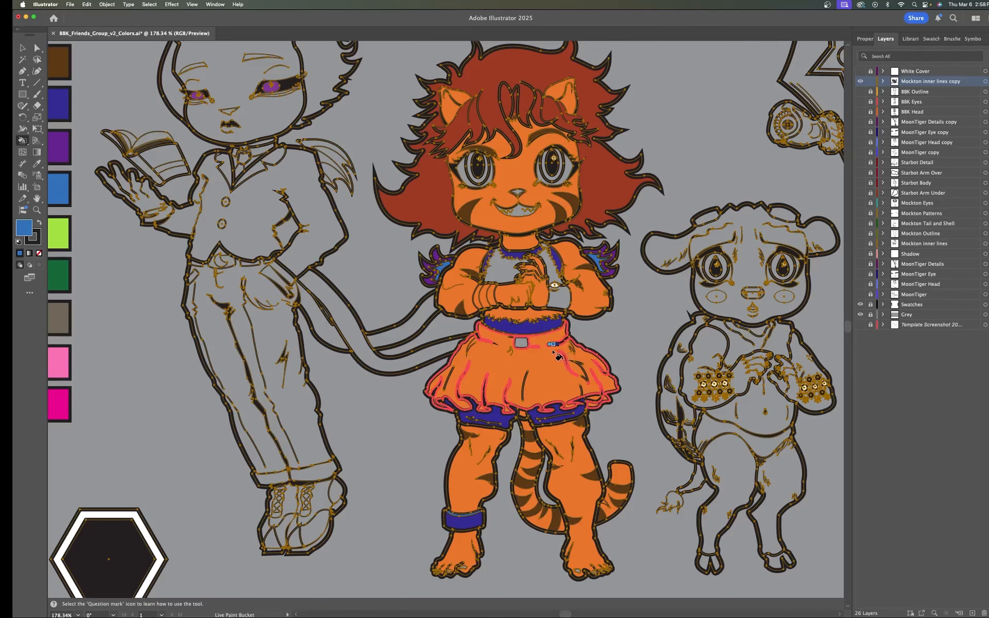
Sample the lime green swatch as the current fill colour, undoing the recolouring it applies to the selected artwork.
scroll(360, 373, "left", 4)
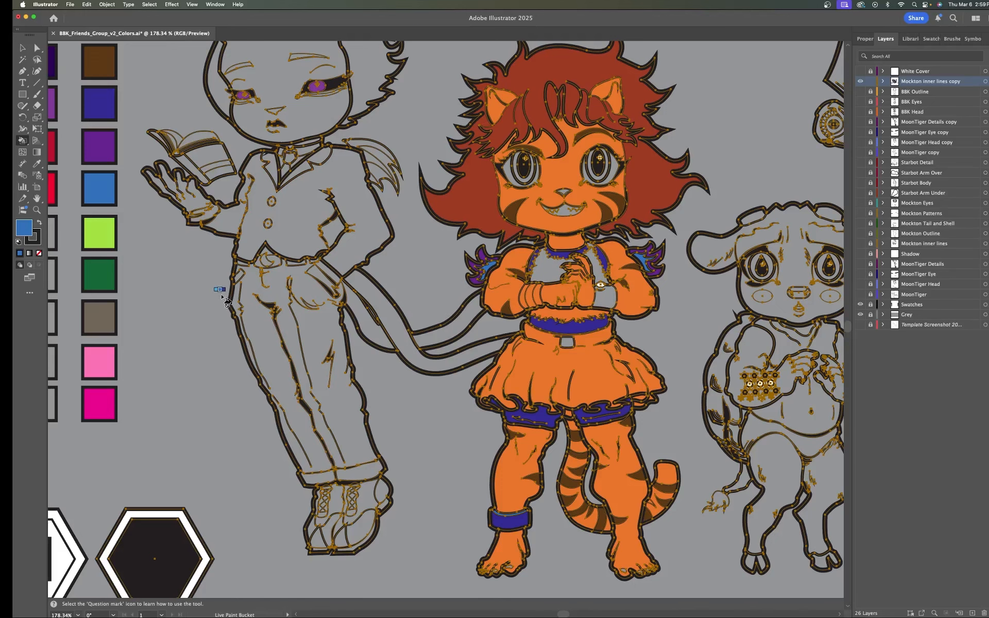
key("i")
left_click(104, 231)
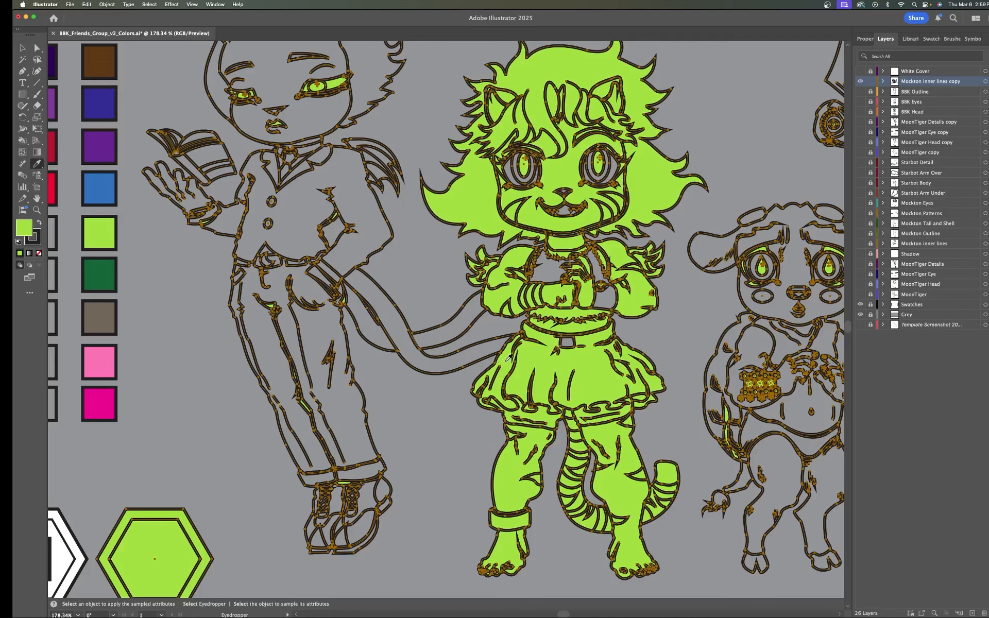
key("super+z")
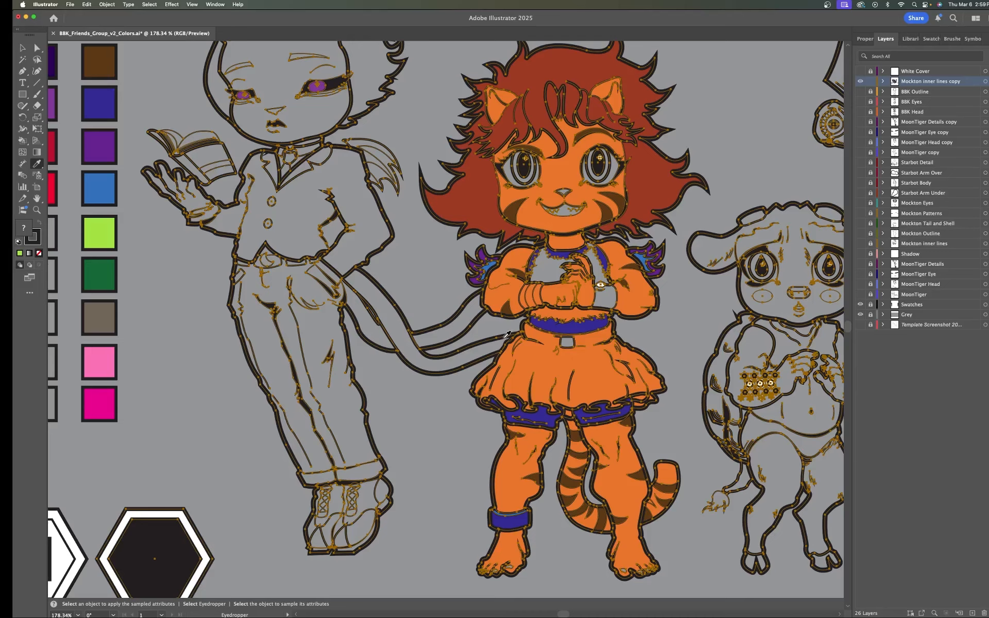
Fill both chest areas and the lower band of the tiger character's top with lime green.
key("k")
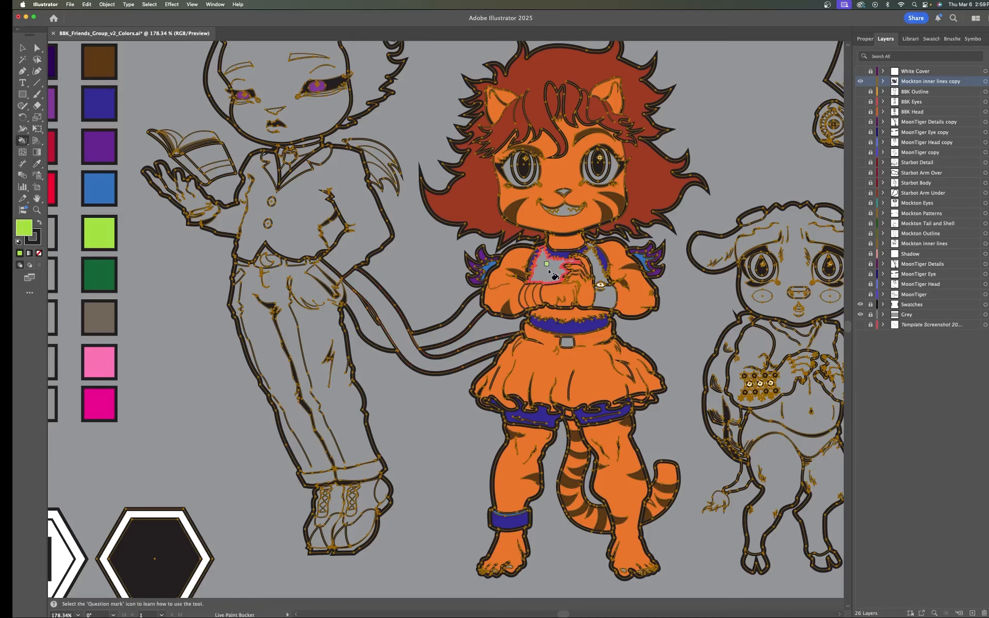
left_click(549, 272)
left_click(599, 266)
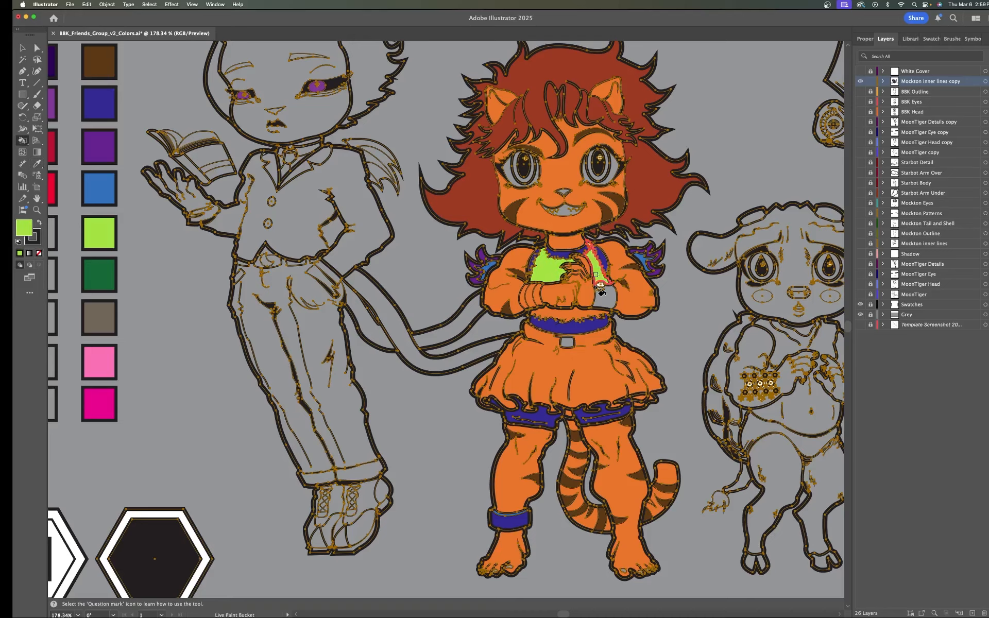
left_click(572, 312)
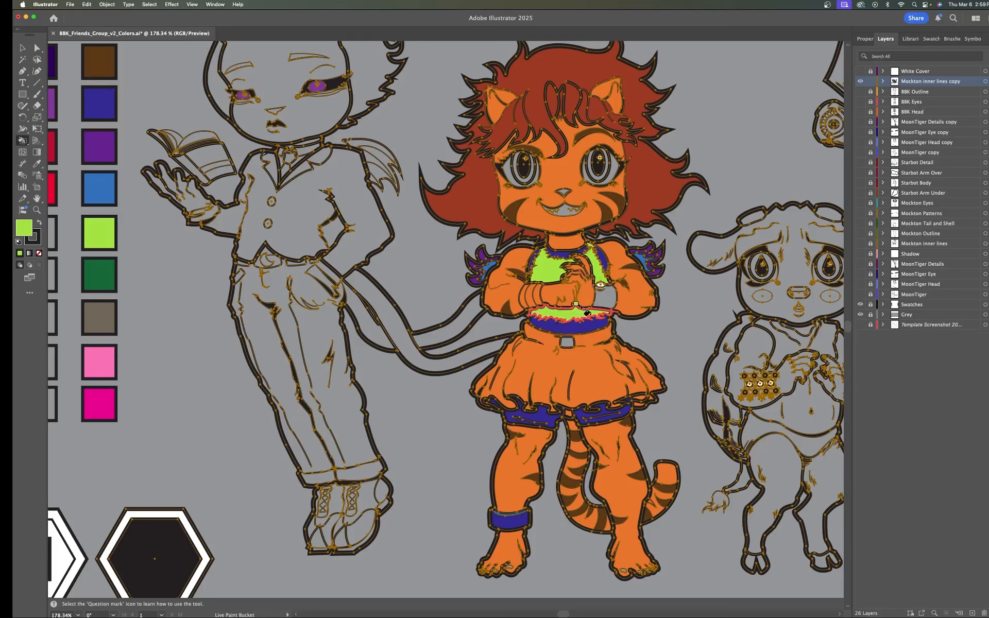
Fill the iris rings of both of the tiger character's eyes with lime green.
scroll(610, 178, "up", 5)
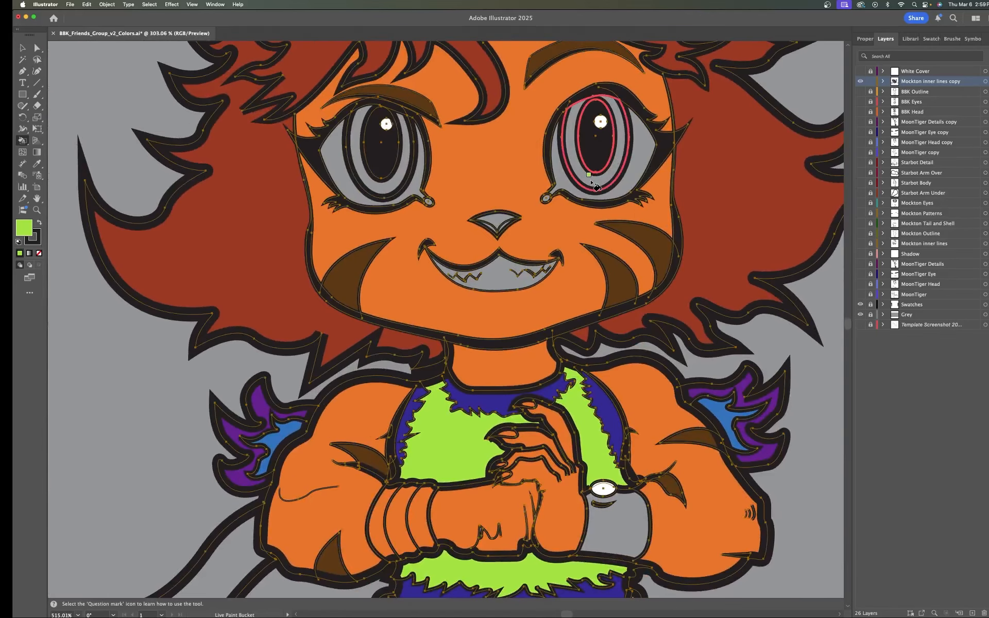
left_click(594, 180)
left_click(392, 185)
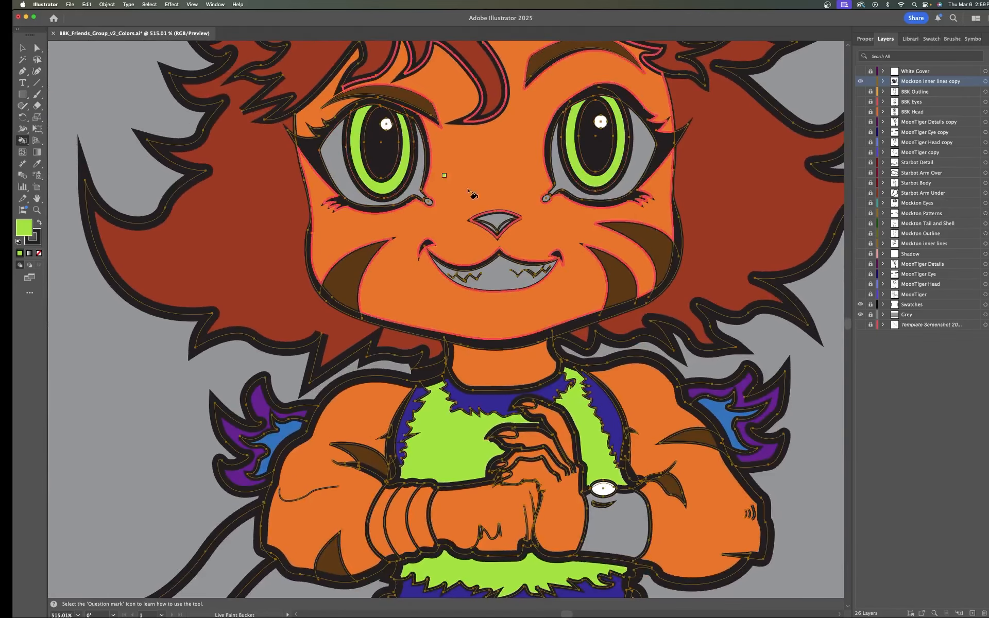
Sample the dark green swatch as the Live Paint colour, undoing the recolouring it applies to the selected artwork.
scroll(587, 281, "down", 5)
mouse_move(582, 368)
left_mouse_down()
mouse_move(574, 378)
mouse_move(592, 360)
left_mouse_up()
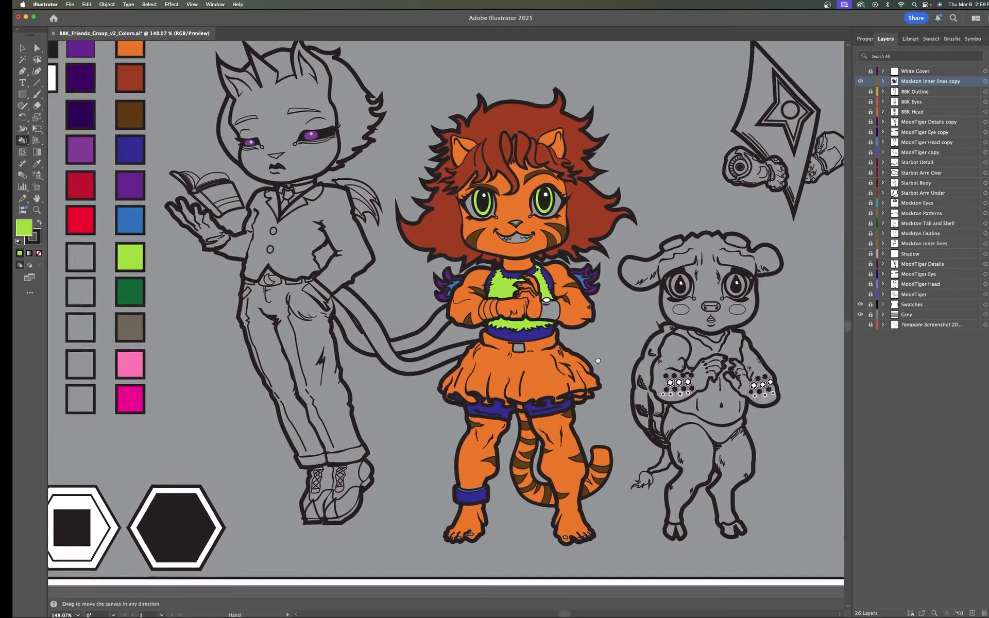
key("i")
left_click(131, 281)
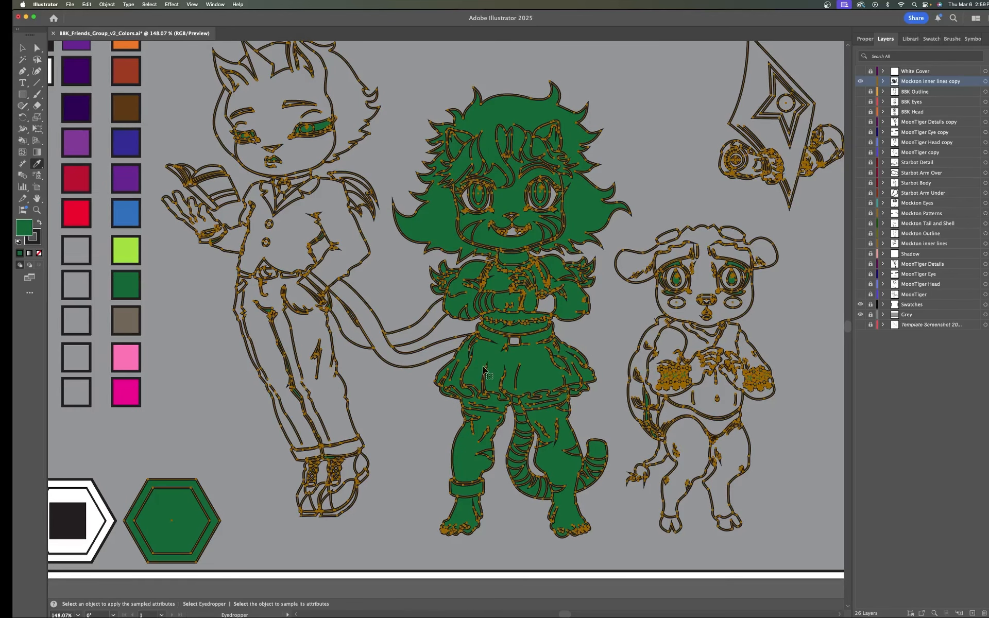
key("v")
key("ctrl+z")
key("i")
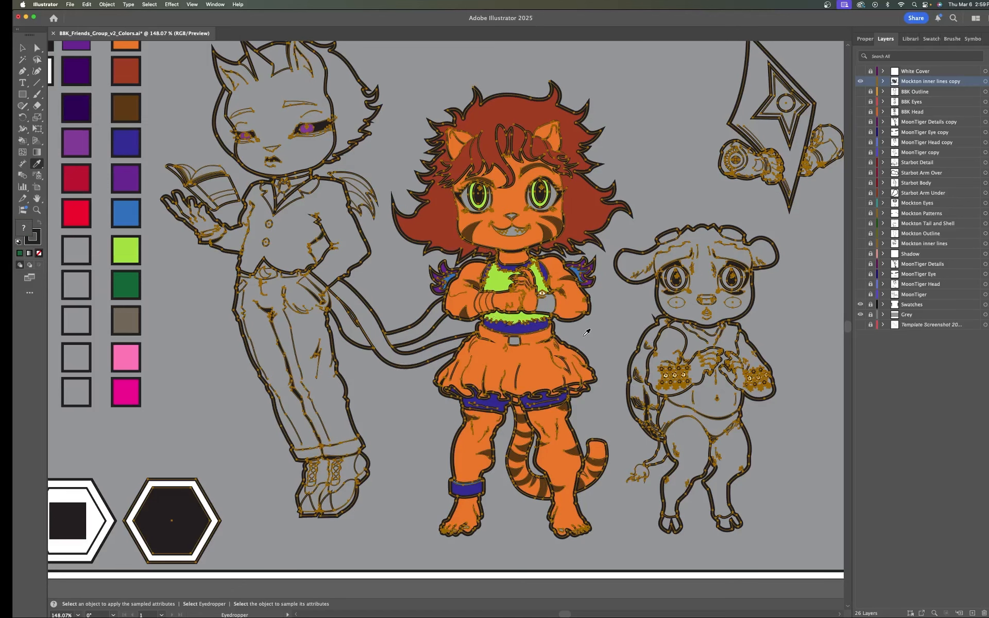
Fill the tiger character's skirt and its belt buckle with dark green.
key("k")
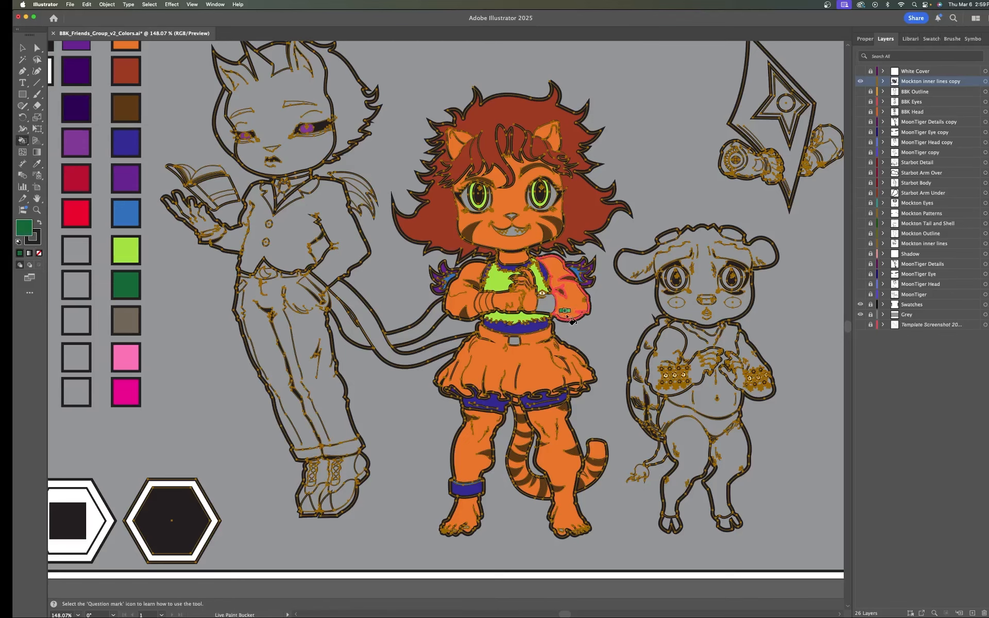
left_click(541, 367)
scroll(541, 367, "up", 4)
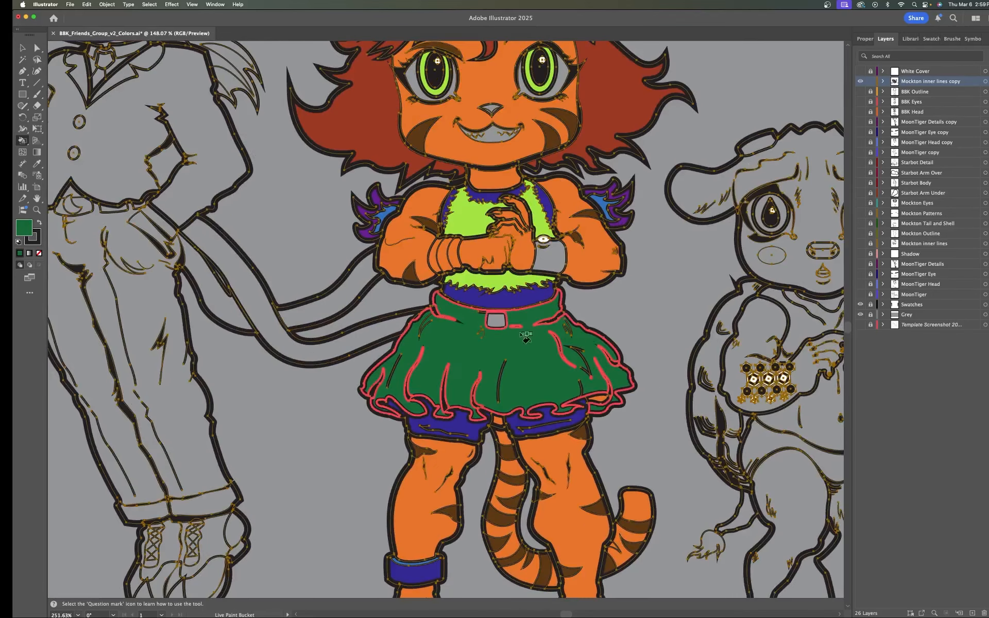
left_click(493, 321)
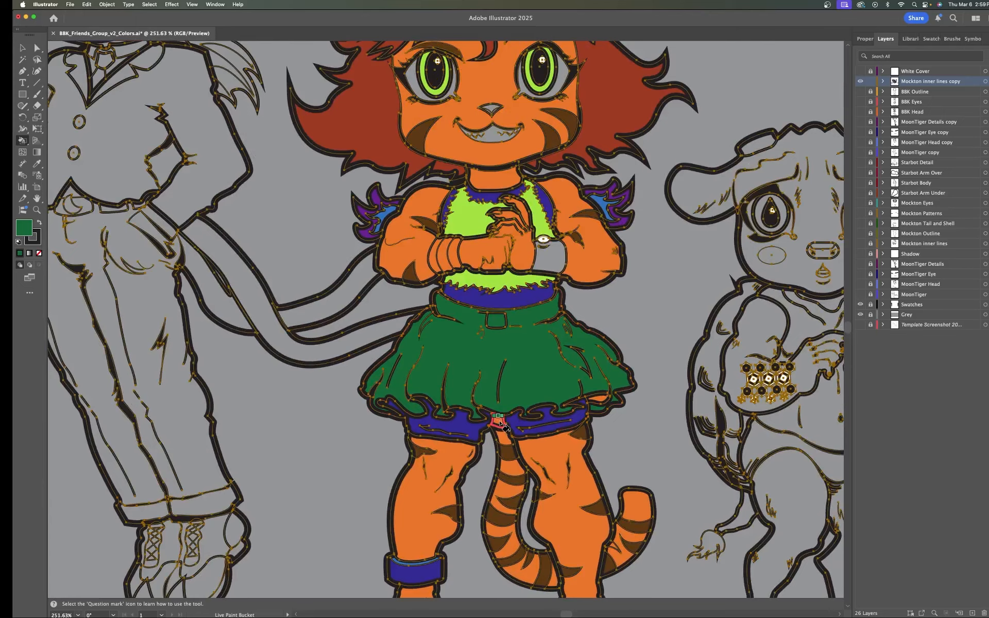
scroll(651, 326, "down", 2)
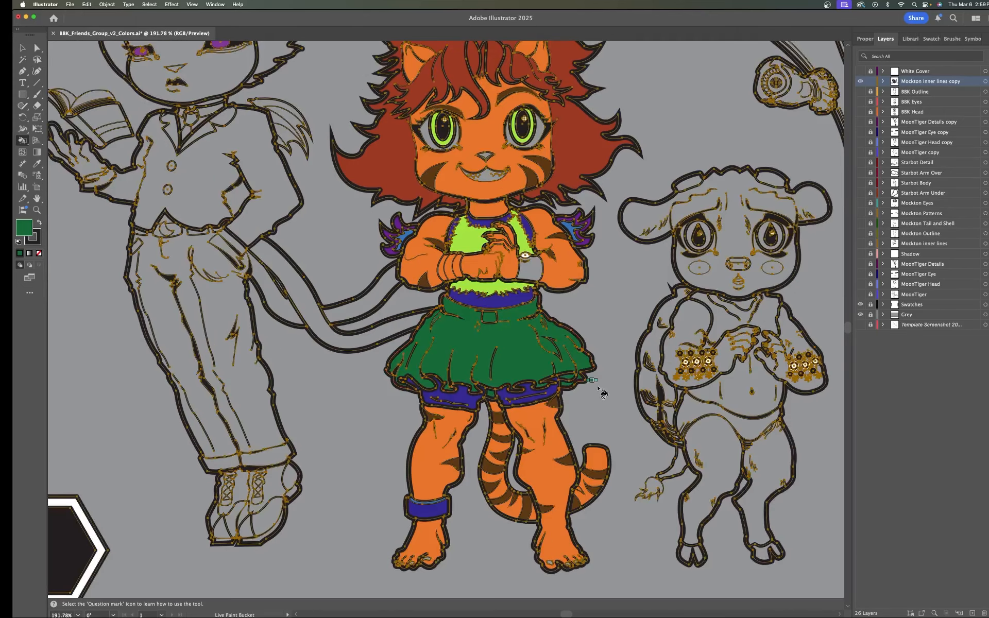
key("space")
left_click_drag(526, 406, 506, 406)
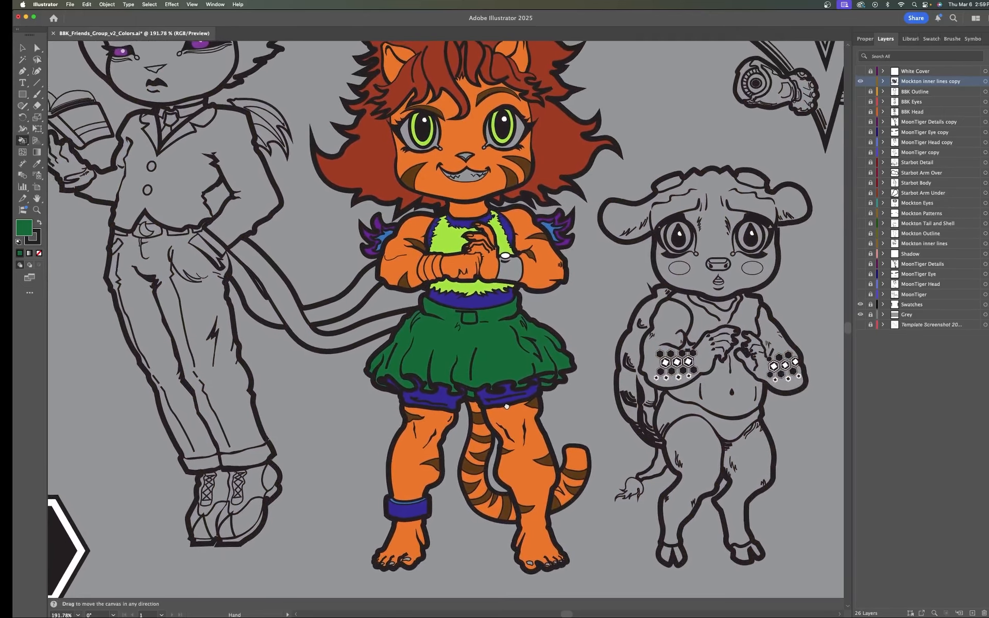
Sample the grey-brown swatch as the Live Paint colour, undoing the recolouring it applies to the selected artwork.
scroll(506, 406, "down", 2)
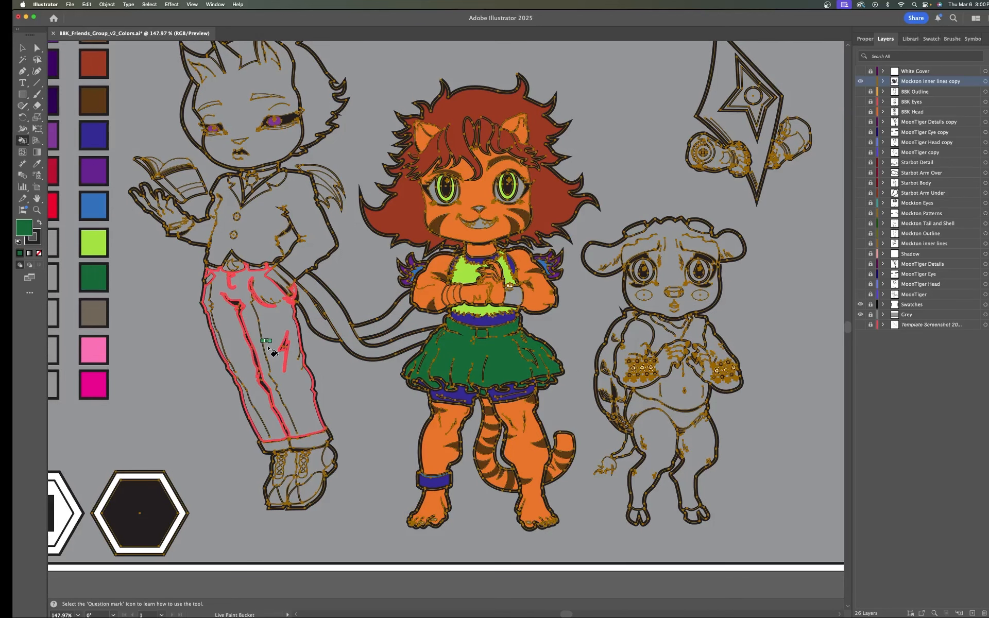
key("i")
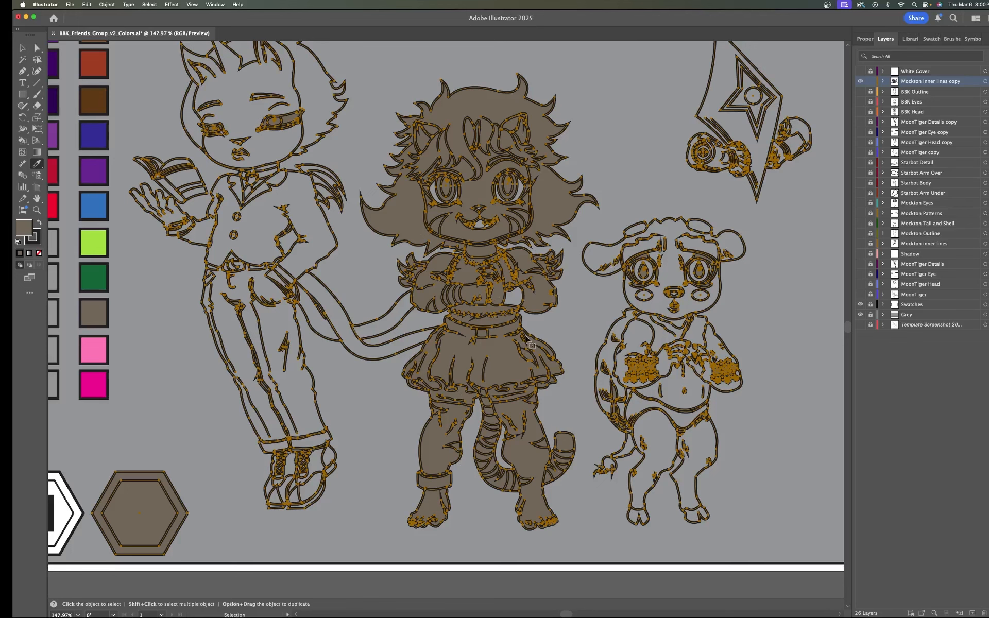
key("super+z")
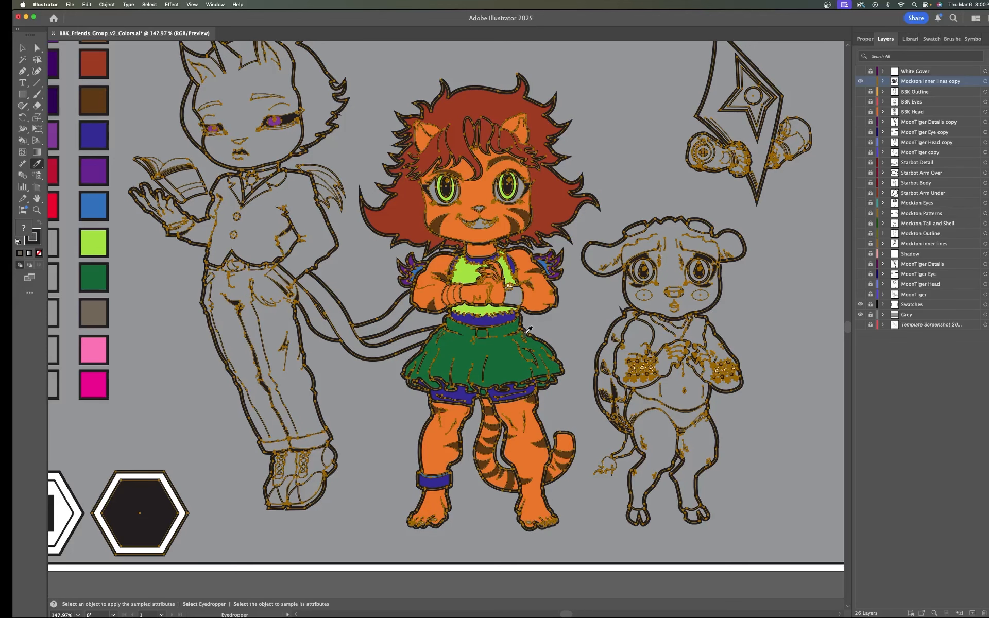
Fill the wide wristband on the tiger character's forearm with grey-brown.
key("k")
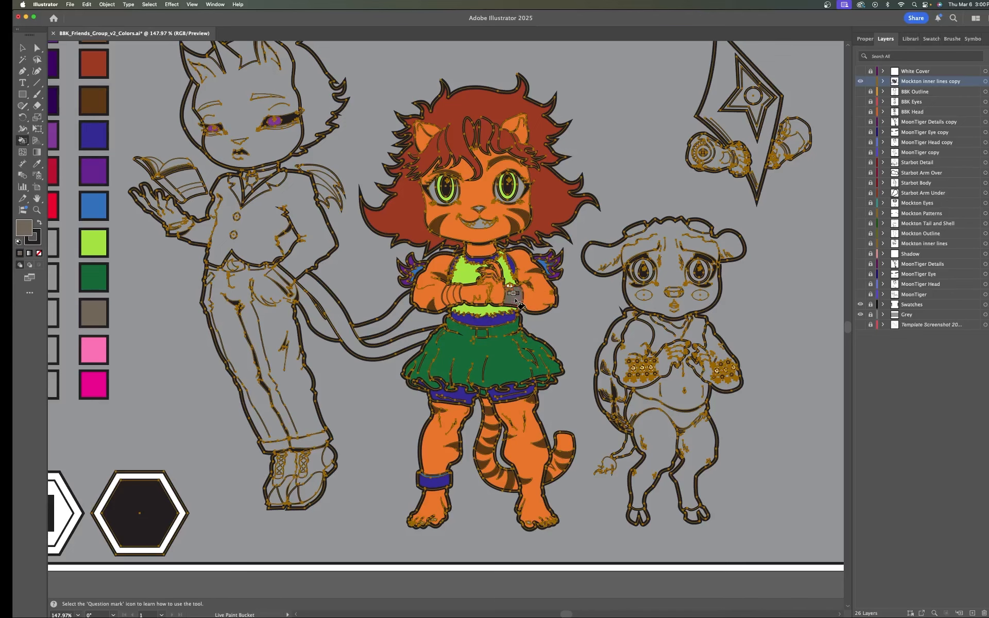
scroll(552, 307, "up", 3)
scroll(493, 278, "up", 8)
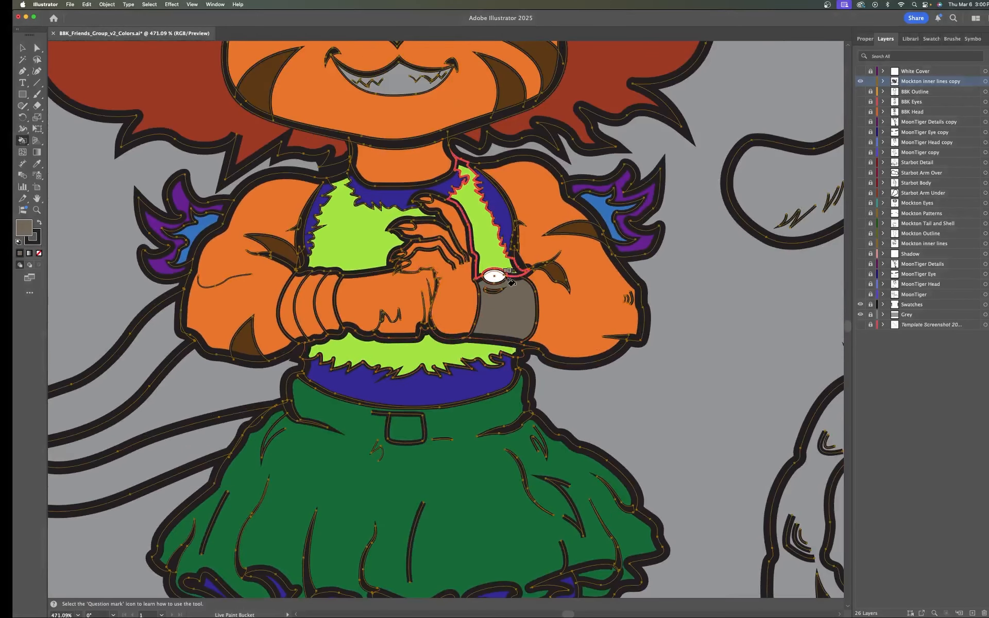
Sample lime green from the tiger character's top as the fill colour, undoing the recolouring of the selected artwork.
scroll(494, 309, "down", 5)
key("super+a")
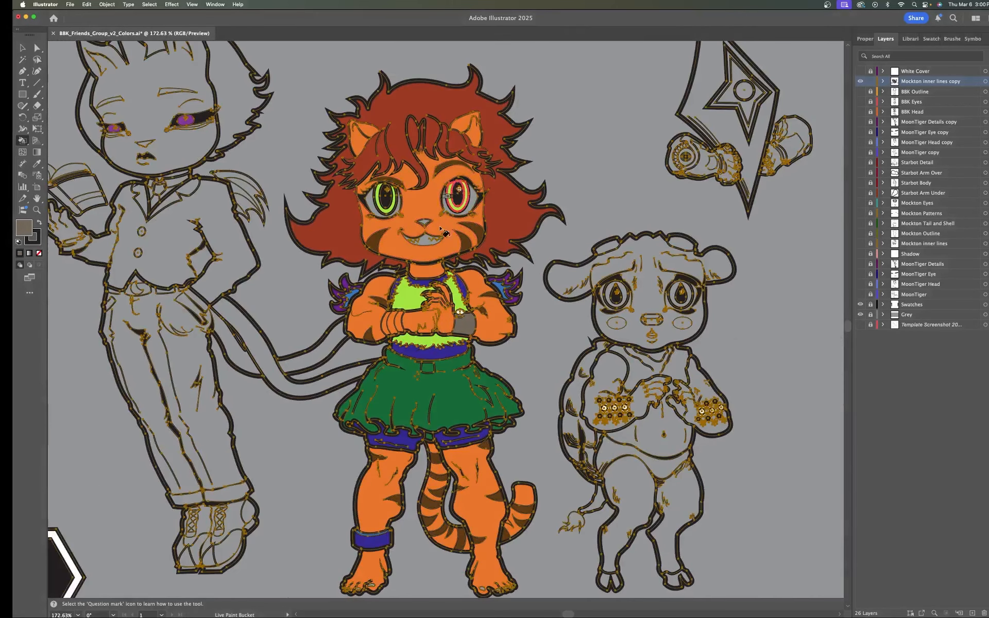
key("i")
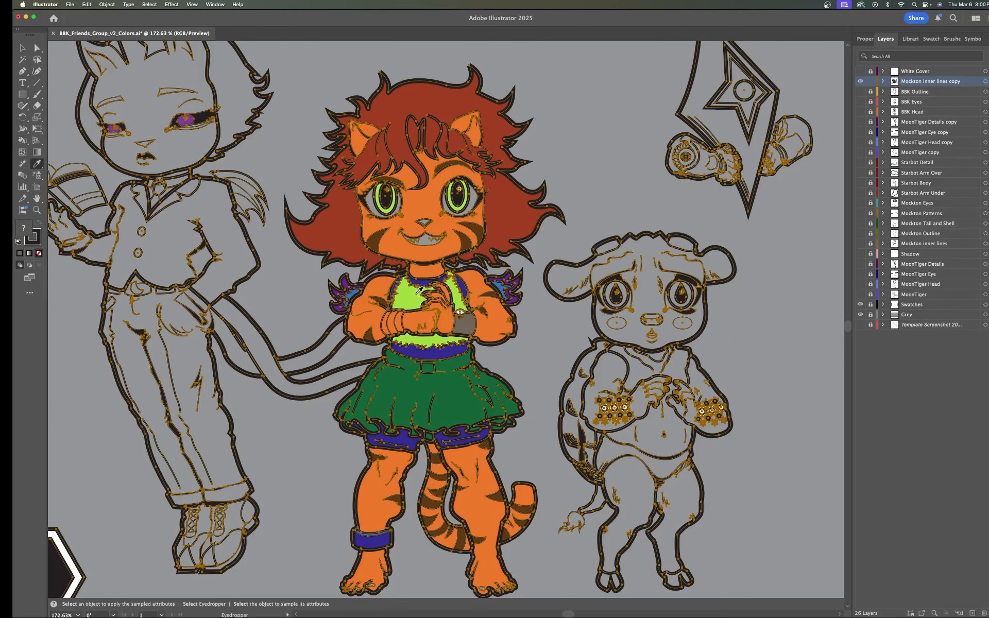
left_click(412, 294)
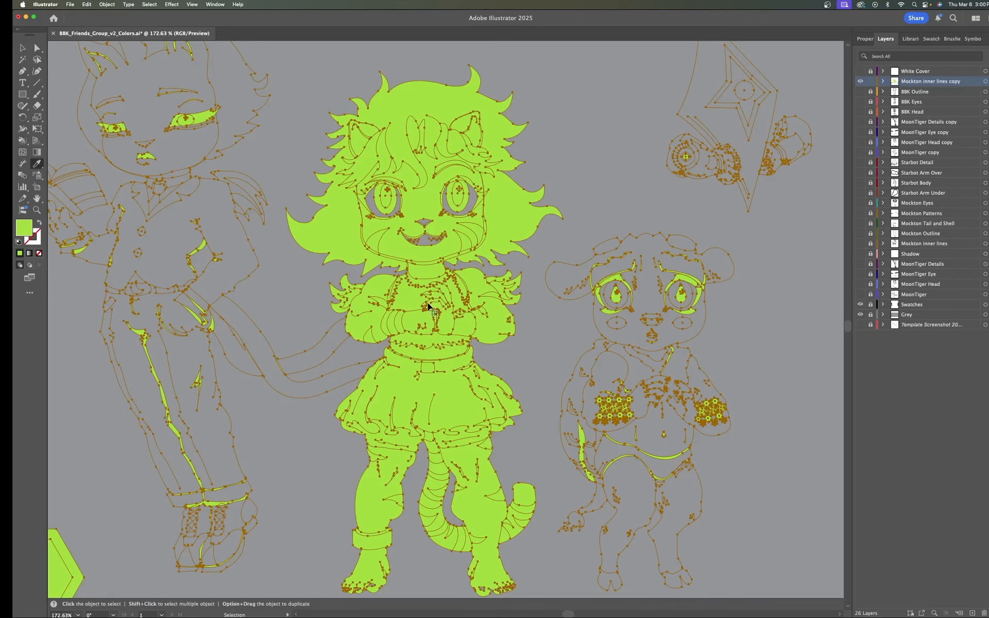
key("super+z")
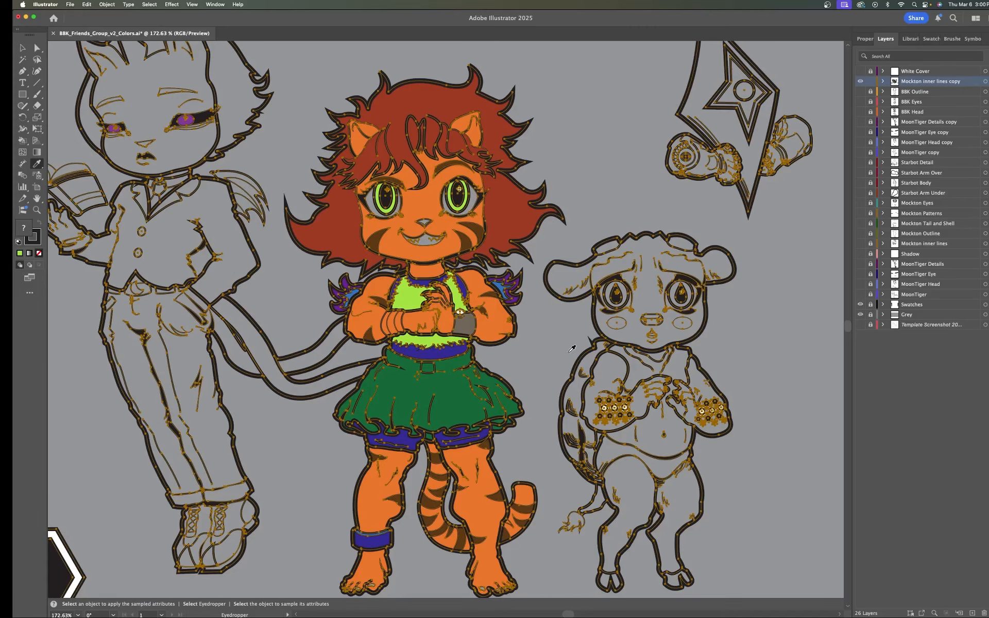
Fill both parts of the white oval on the tiger character's wristband with lime green.
key("k")
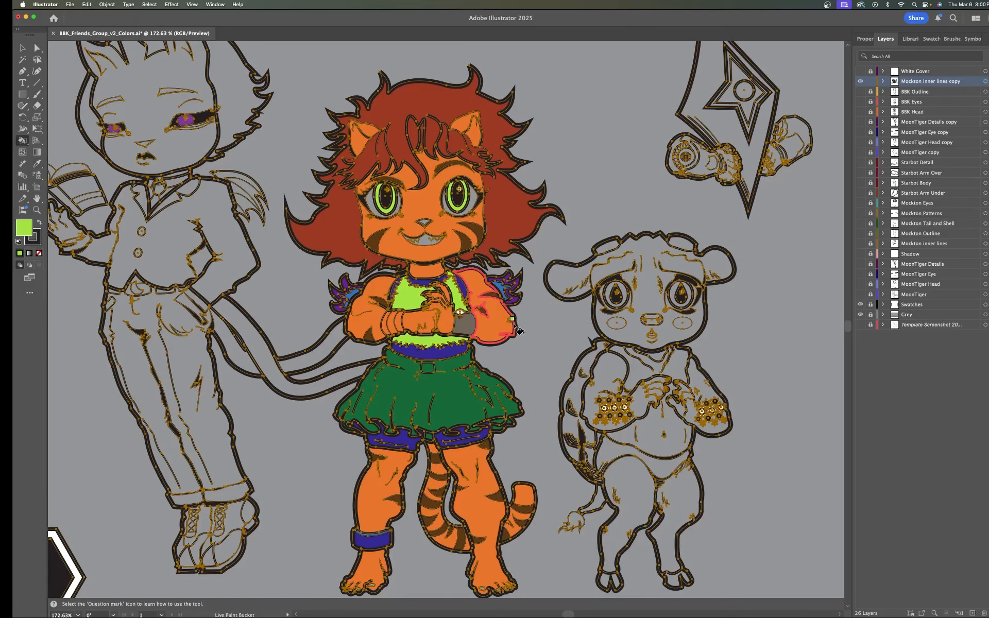
scroll(453, 317, "up", 5)
scroll(448, 312, "up", 10)
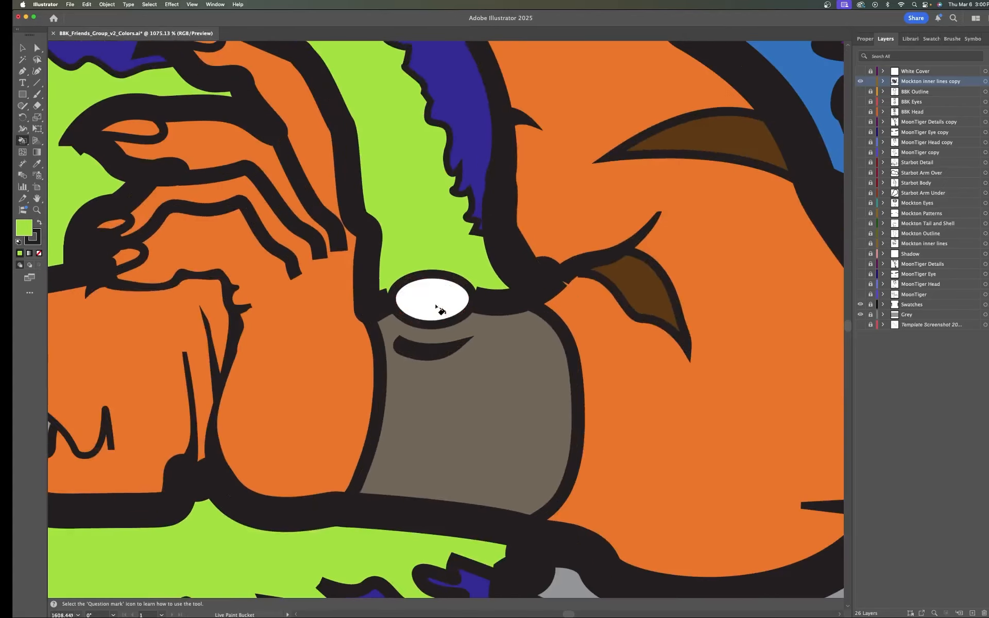
left_click(431, 306)
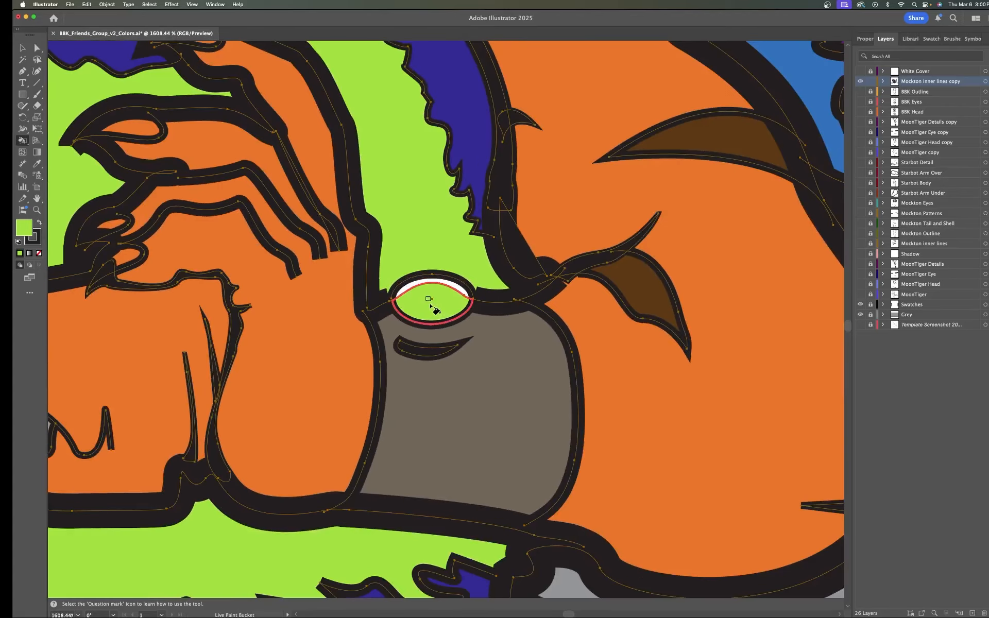
left_click(409, 286)
Sample the light pink swatch as the Live Paint colour, undoing the recolouring it applies to the selected artwork.
left_click_drag(522, 299, 408, 411)
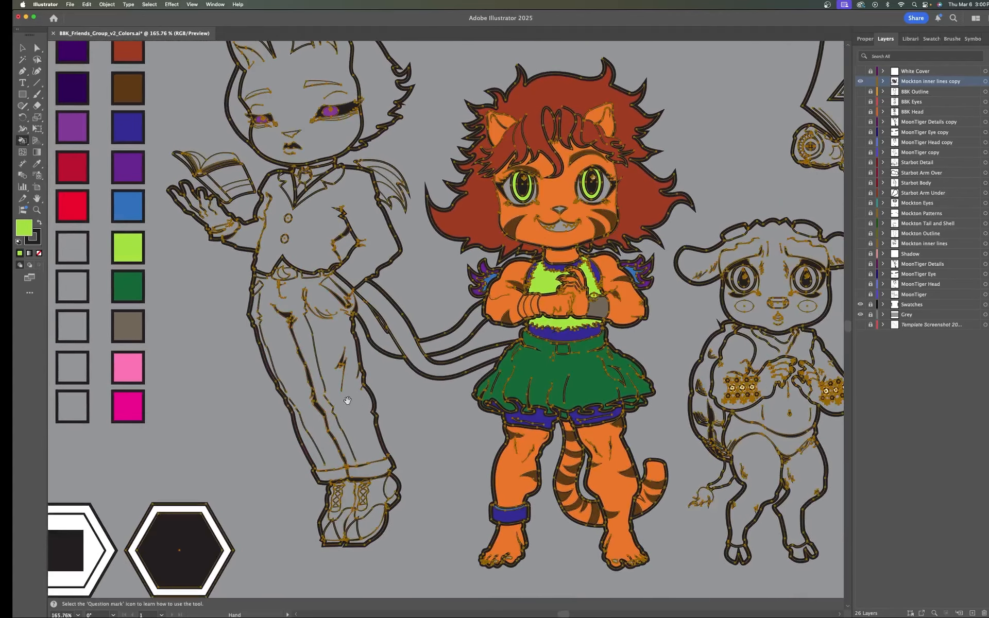
key("i")
left_click(130, 363)
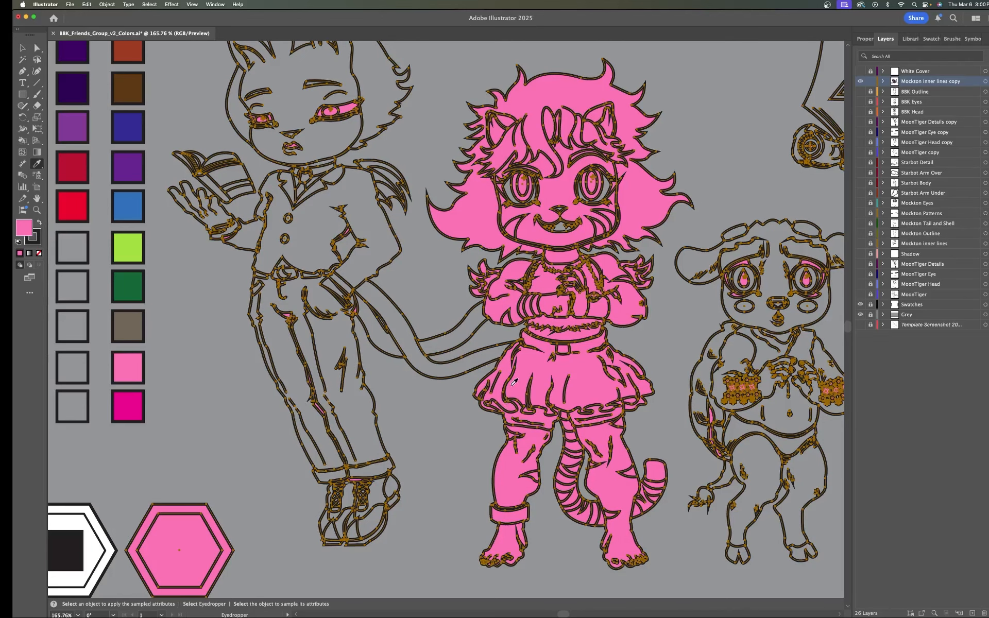
key("super")
key("super+z")
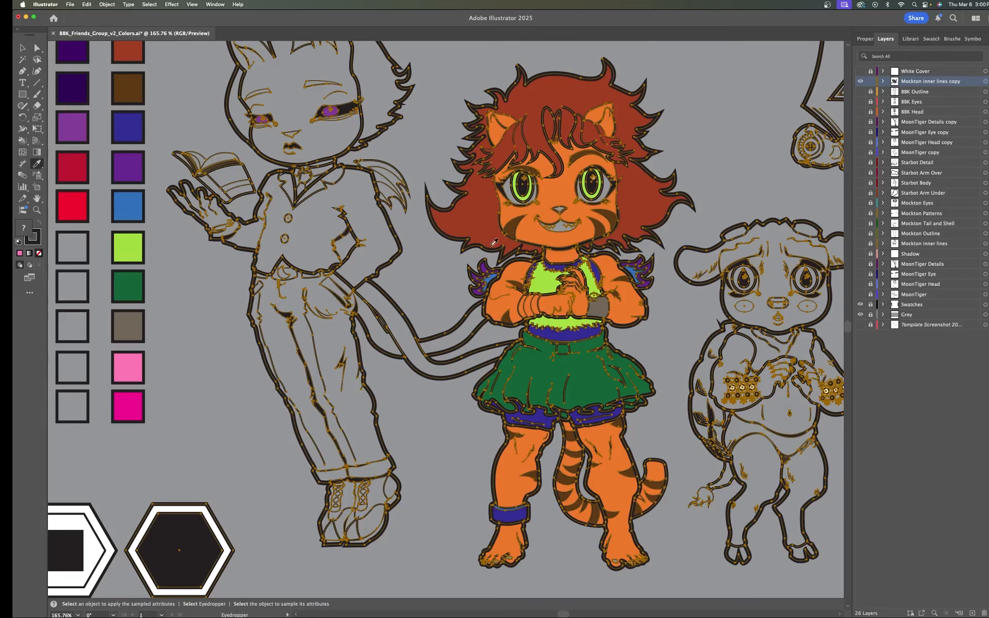
Fill the upper area of the tiger character's nose with light pink.
scroll(586, 352, "right", 5)
scroll(586, 352, "up", 1)
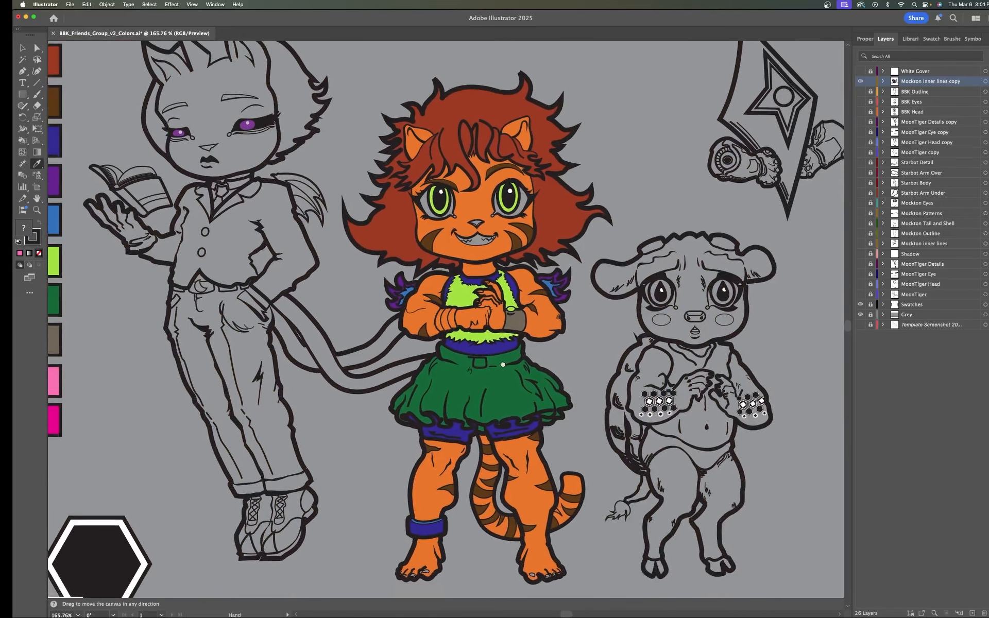
key("k")
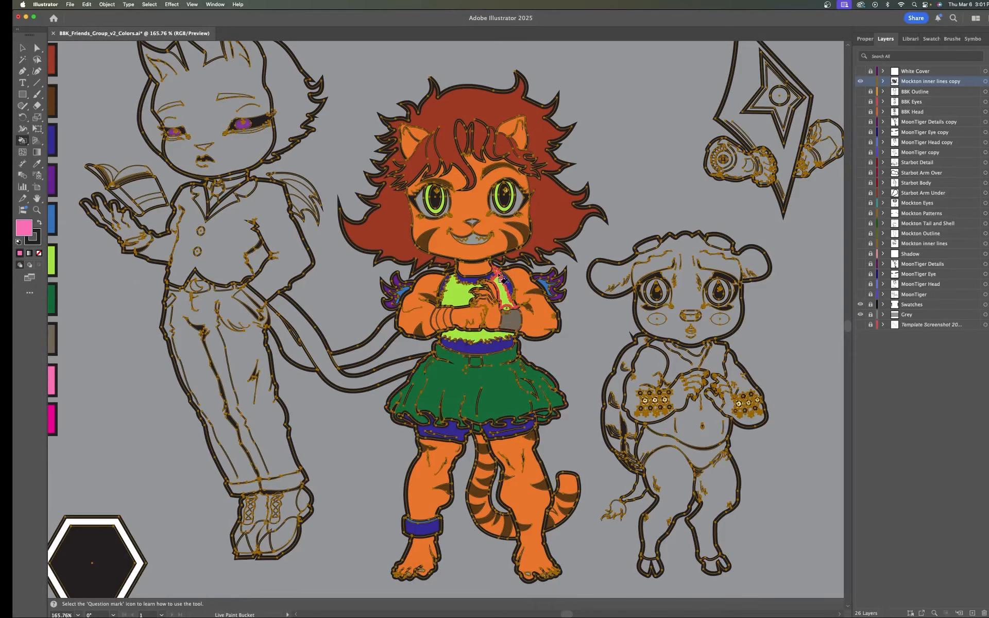
scroll(478, 244, "up", 5)
scroll(481, 251, "up", 10)
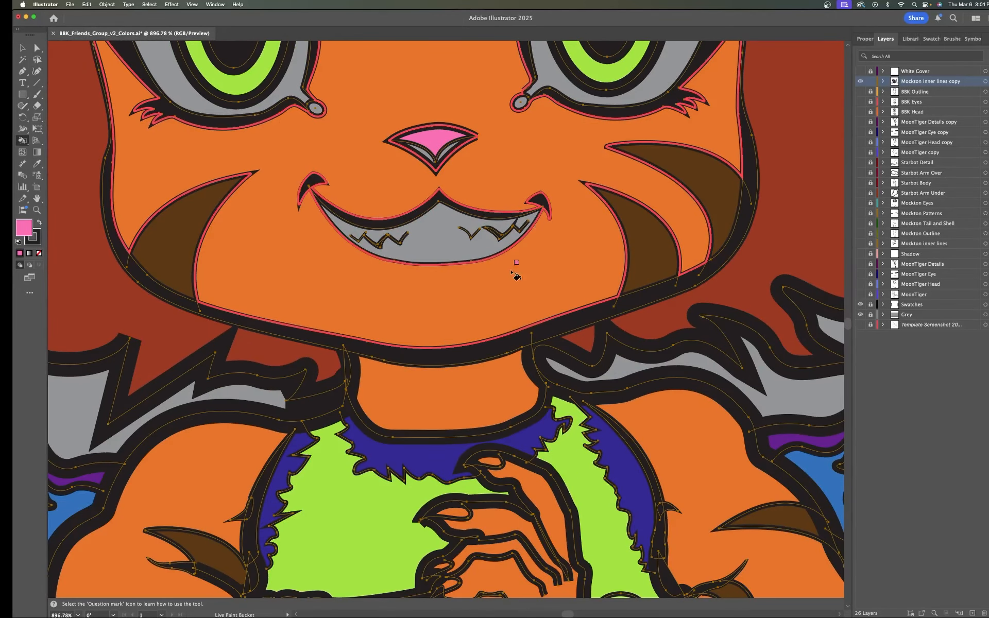
key("space")
left_click_drag(504, 276, 543, 408)
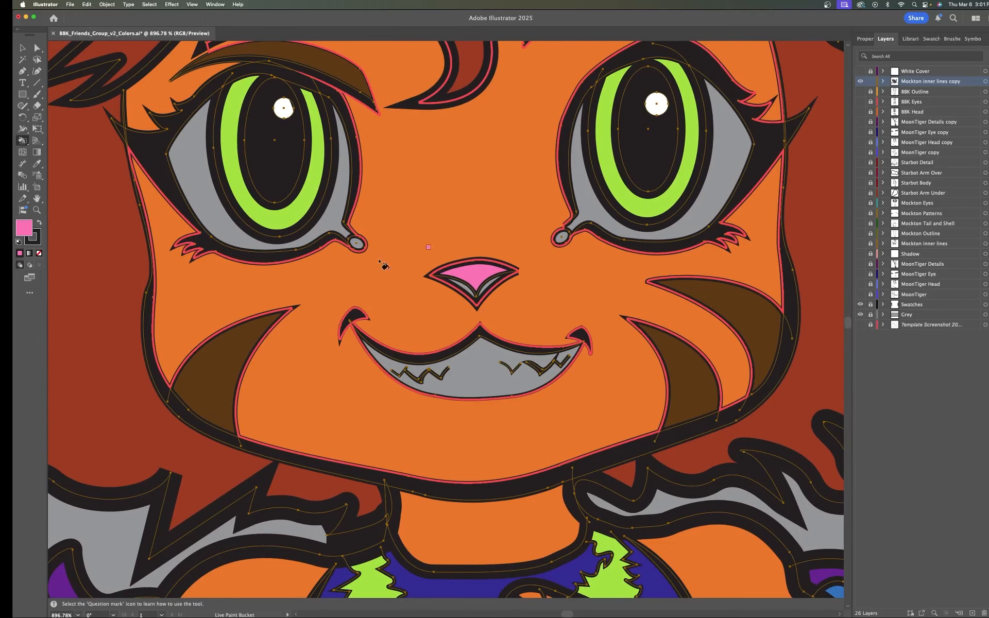
Sample the magenta swatch as the Live Paint colour, undoing the recolouring it applies to the selected artwork.
scroll(566, 235, "down", 15)
scroll(567, 235, "up", 2)
key("space")
mouse_move(540, 282)
left_mouse_down()
mouse_move(488, 257)
mouse_move(495, 229)
mouse_move(540, 225)
left_mouse_up()
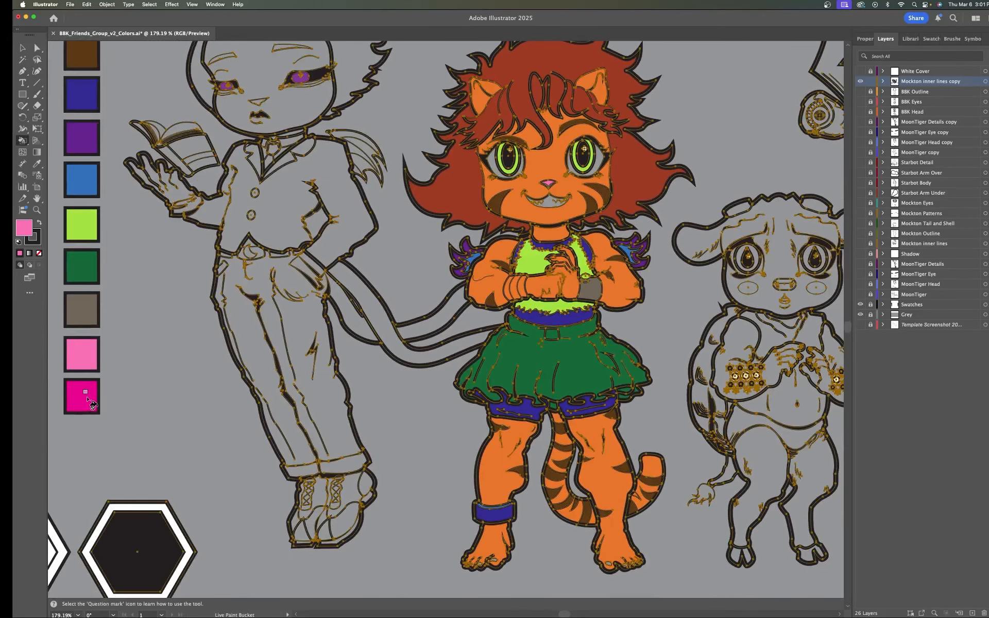
key("i")
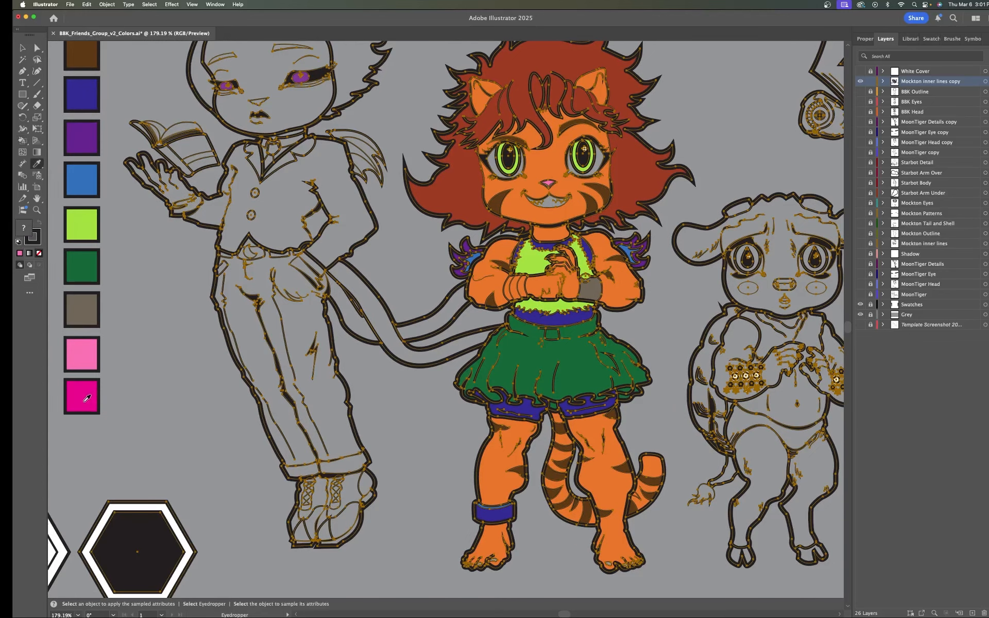
left_click(85, 397)
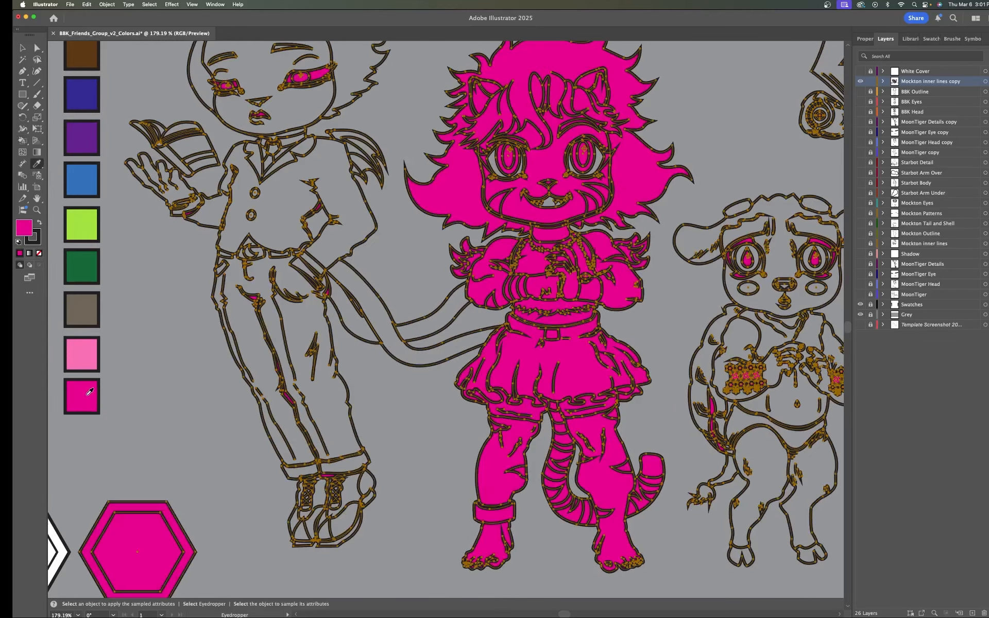
key("super+z")
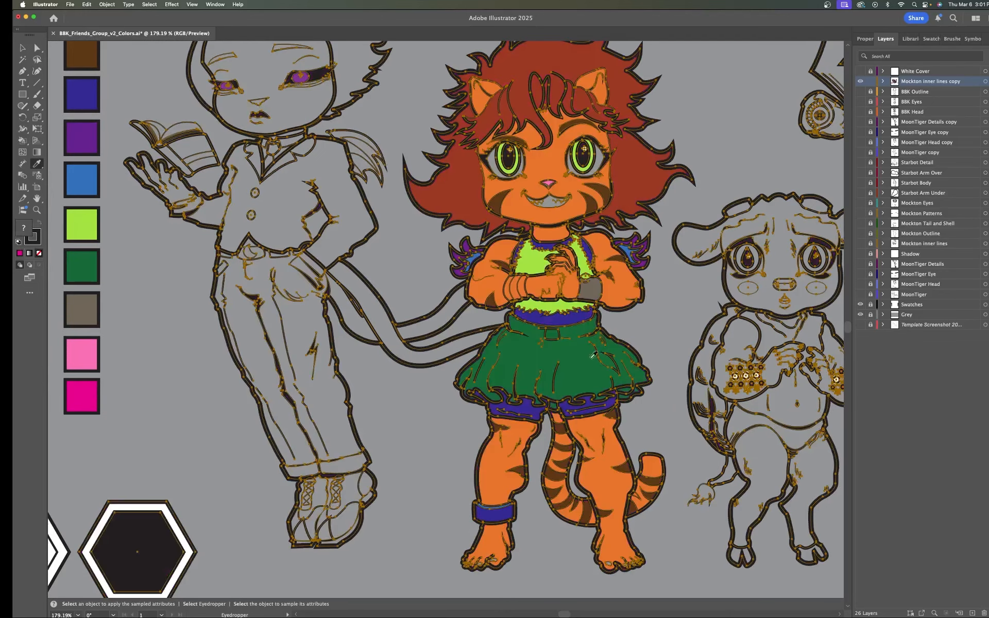
key("k")
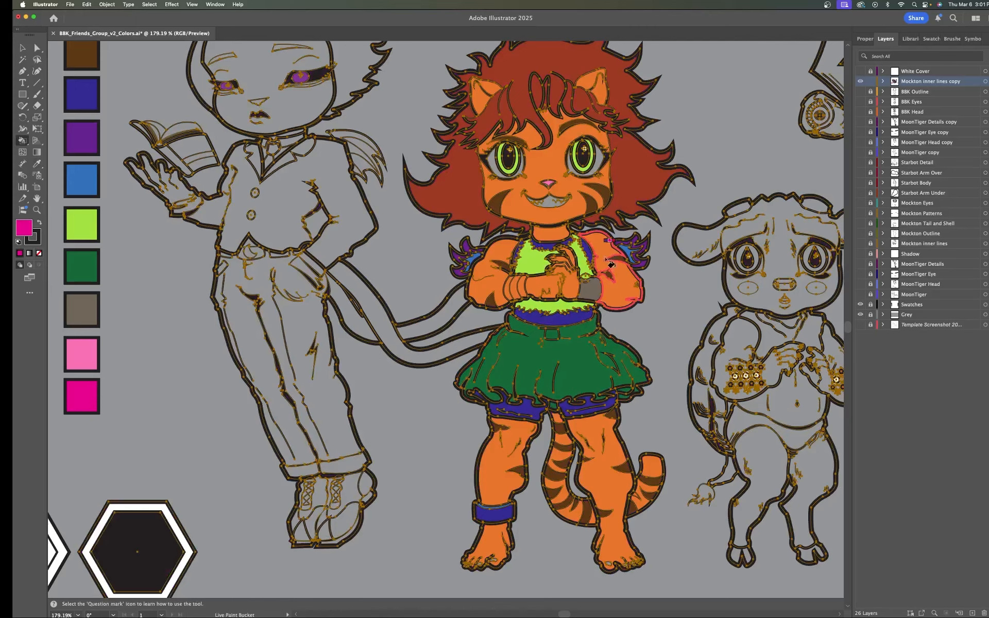
Fill the lower sections of the tiger character's nose and the inner corners of both eyes with magenta.
left_click_drag(595, 274, 513, 399)
scroll(504, 331, "up", 6)
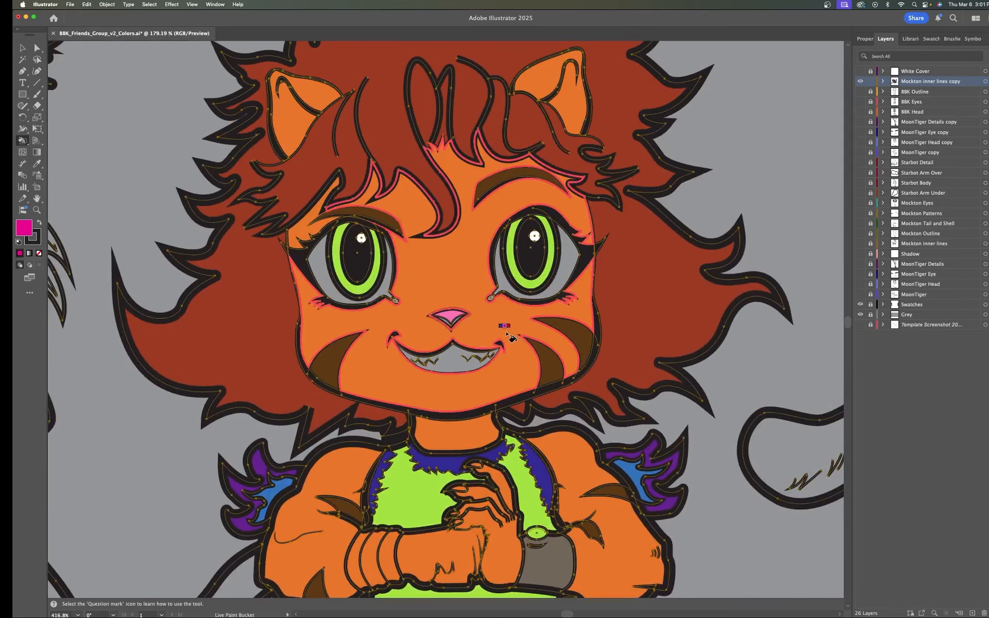
scroll(481, 334, "up", 3)
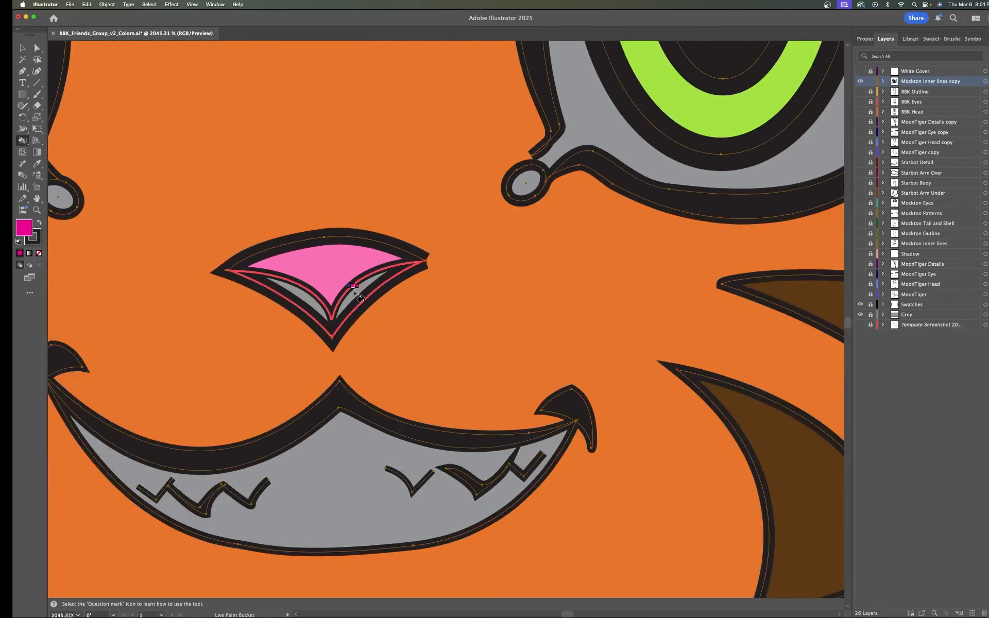
left_click(356, 295)
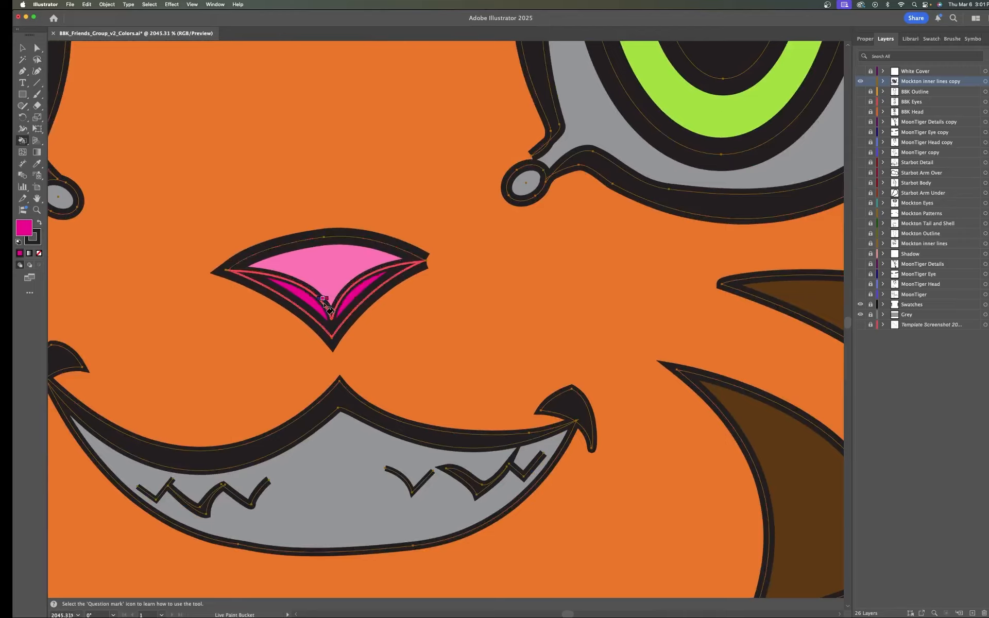
left_click(525, 188)
scroll(541, 288, "down", 5)
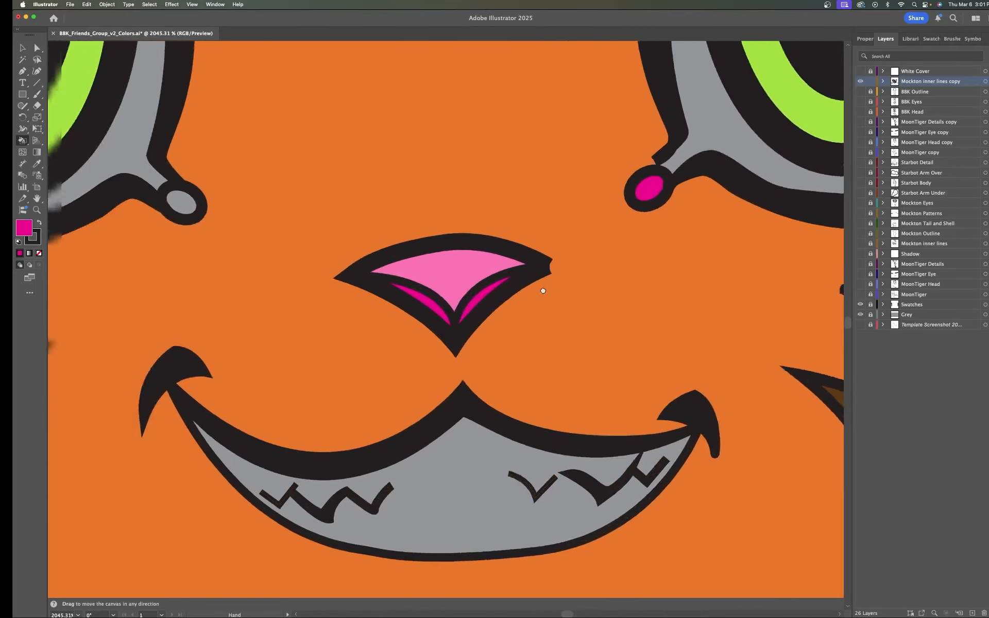
scroll(543, 346, "down", 6)
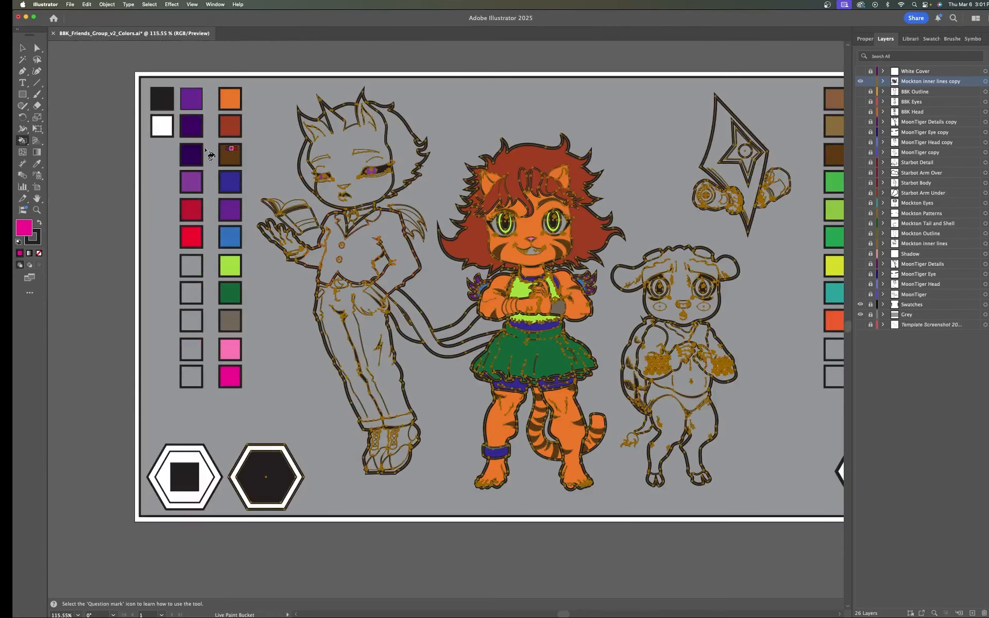
Sample the white swatch as the Live Paint colour, undoing the recolouring of the selected artwork.
mouse_move(419, 282)
left_mouse_down()
mouse_move(415, 322)
mouse_move(374, 331)
left_mouse_up()
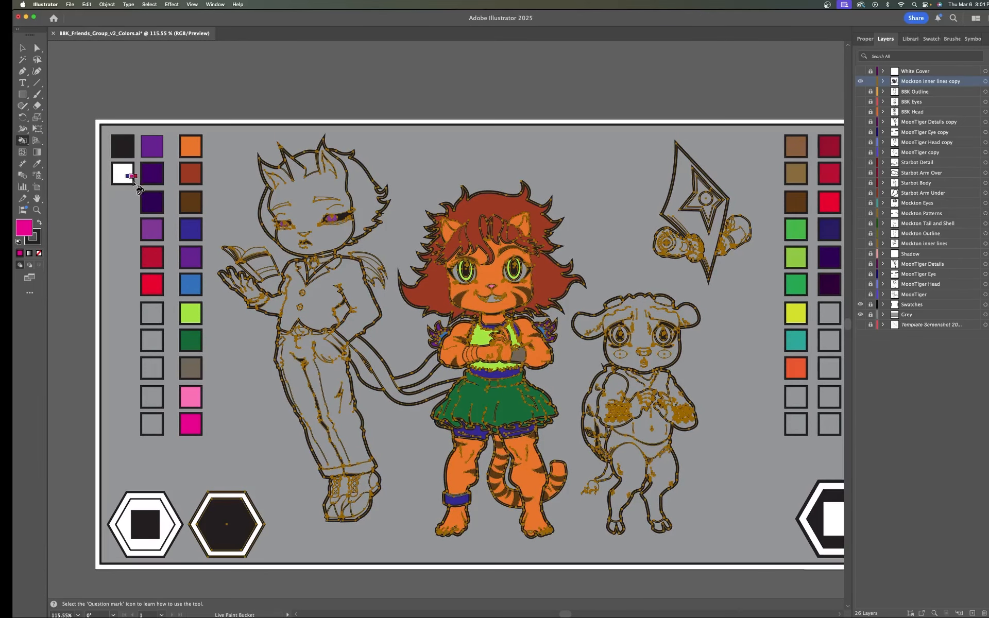
key("i")
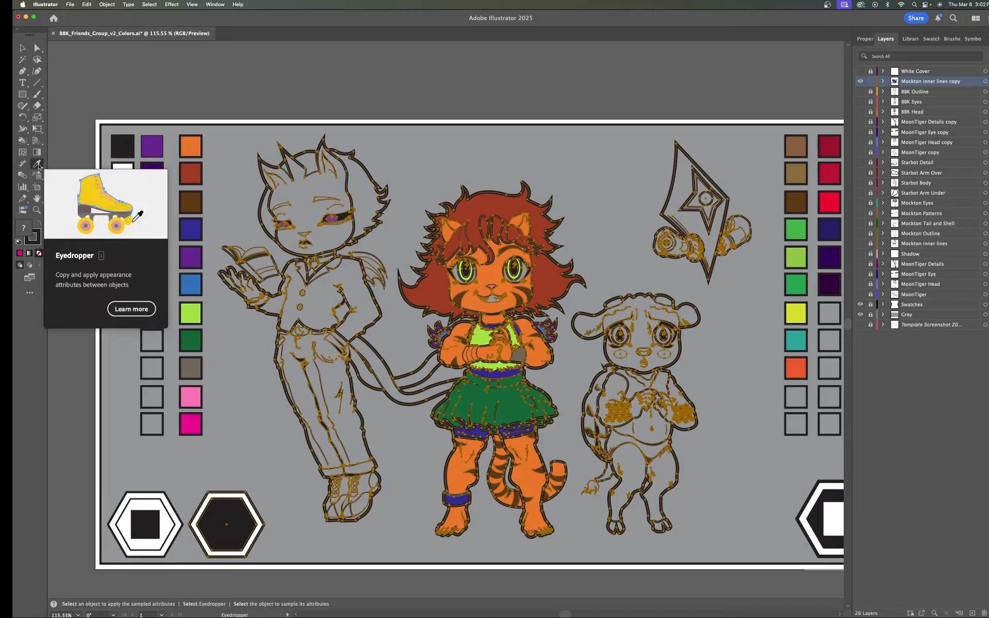
left_click(131, 174)
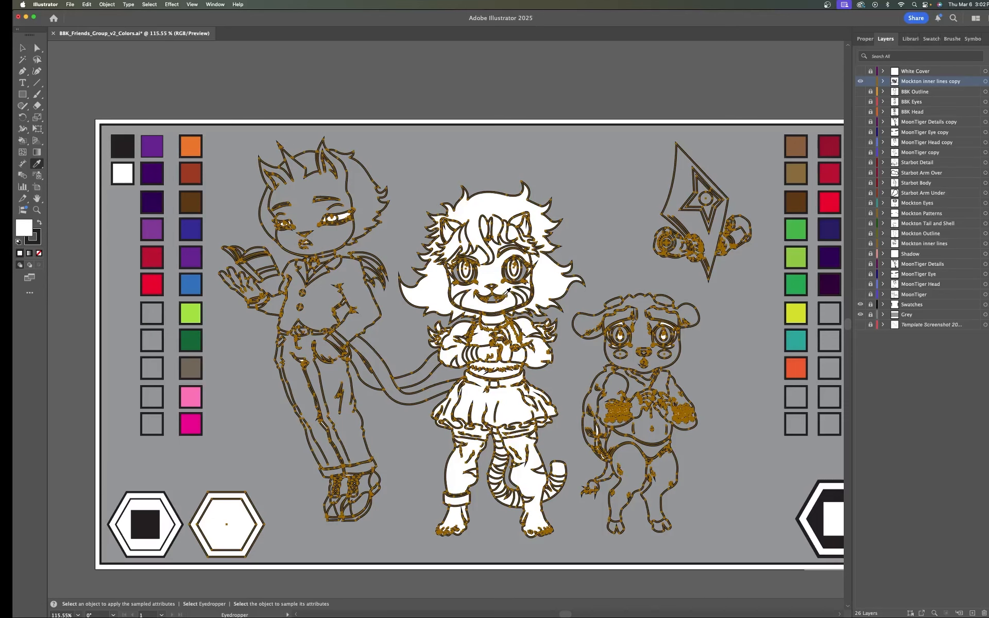
key("v")
key("super+z")
key("i")
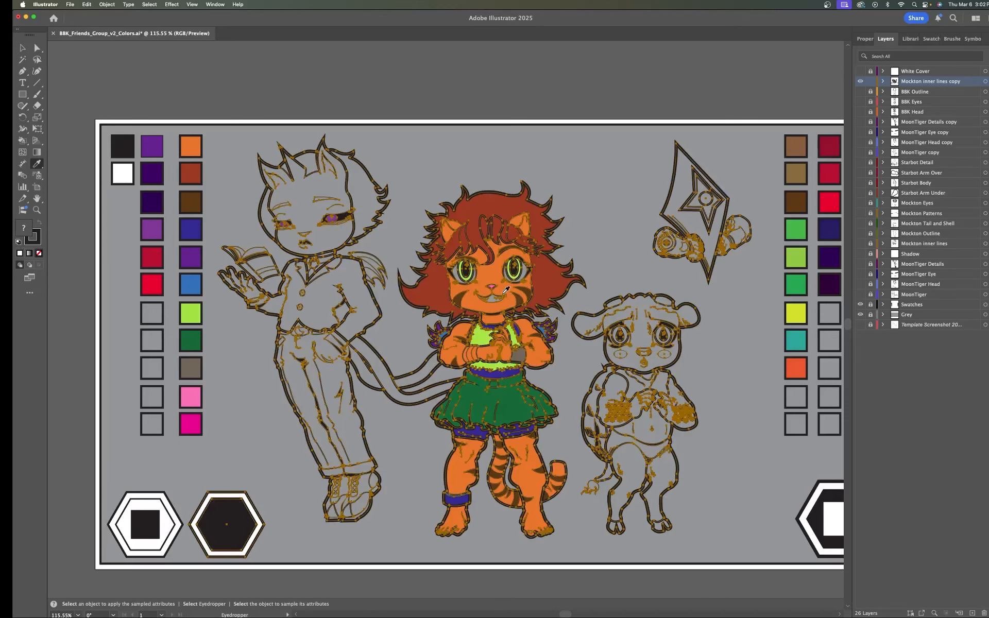
key("k")
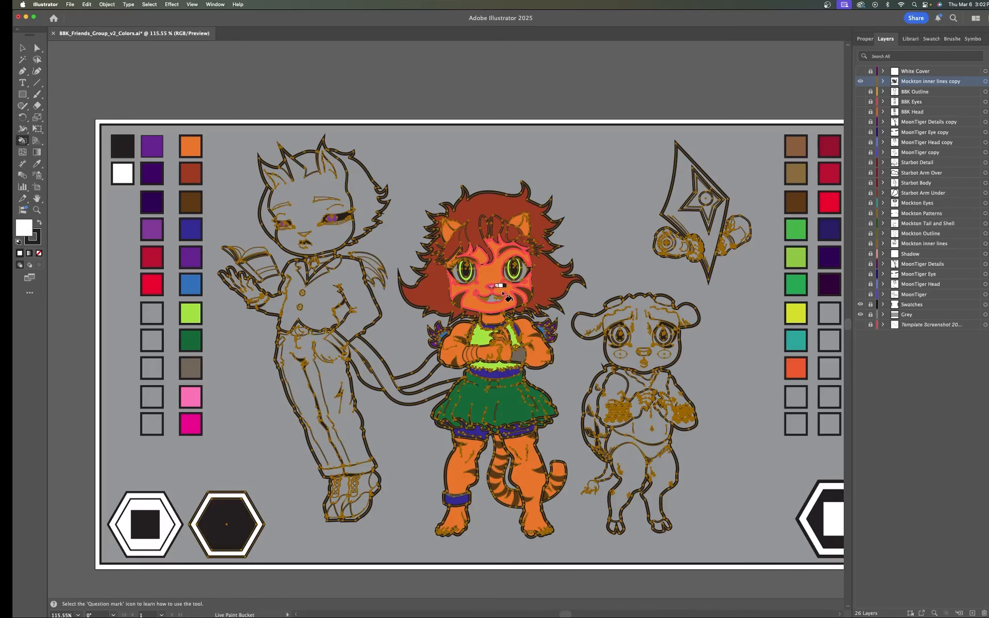
Fill the whites of both of the tiger character's eyes and its teeth with white.
scroll(502, 293, "up", 5)
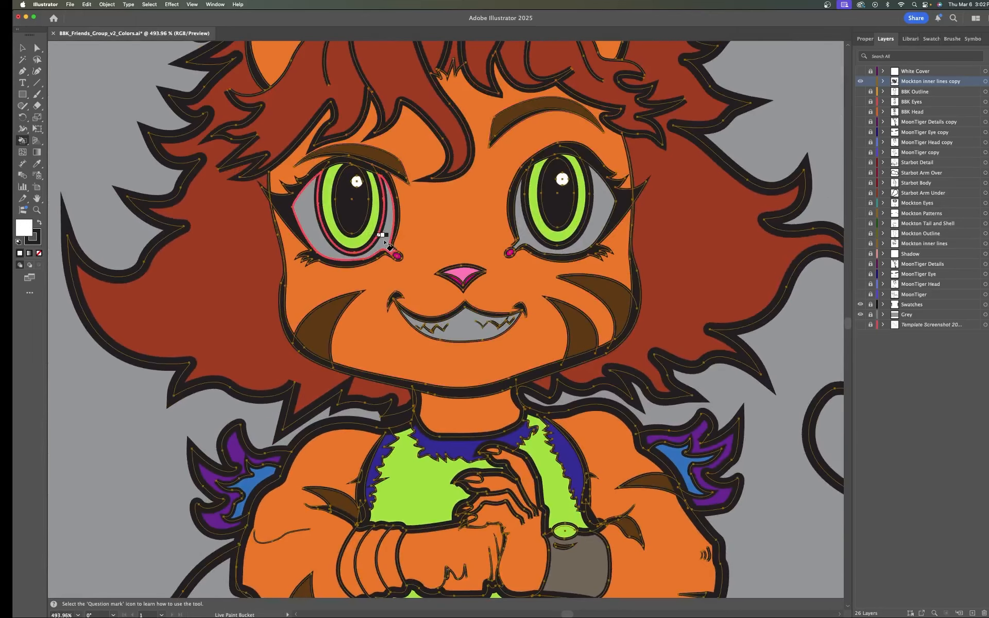
left_click(385, 241)
left_click(530, 237)
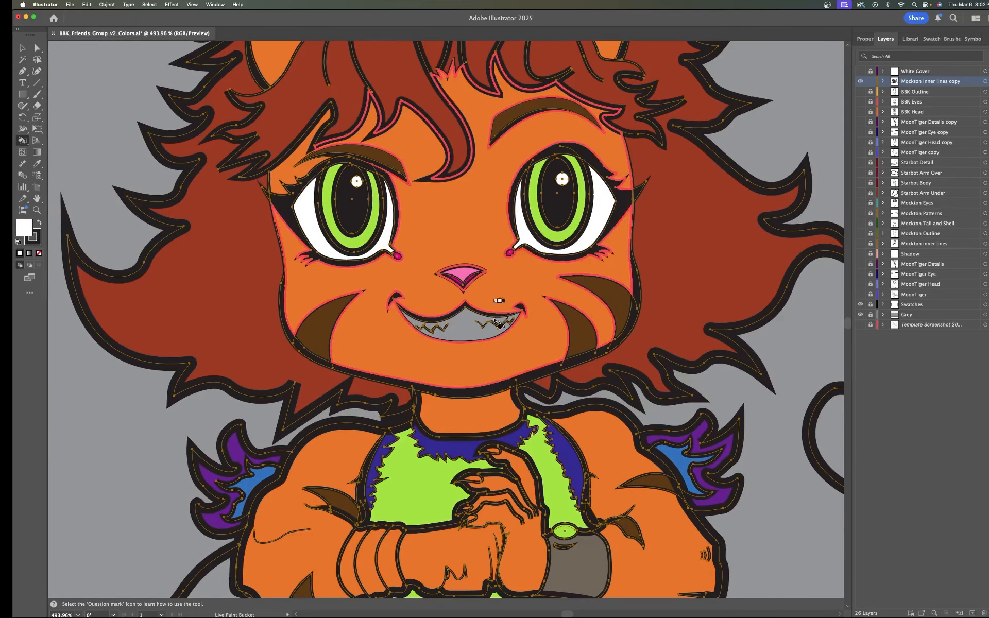
left_click(499, 323)
Fill the outer areas of both of the calf character's eyes with white.
scroll(499, 323, "down", 5)
left_click_drag(592, 250, 591, 293)
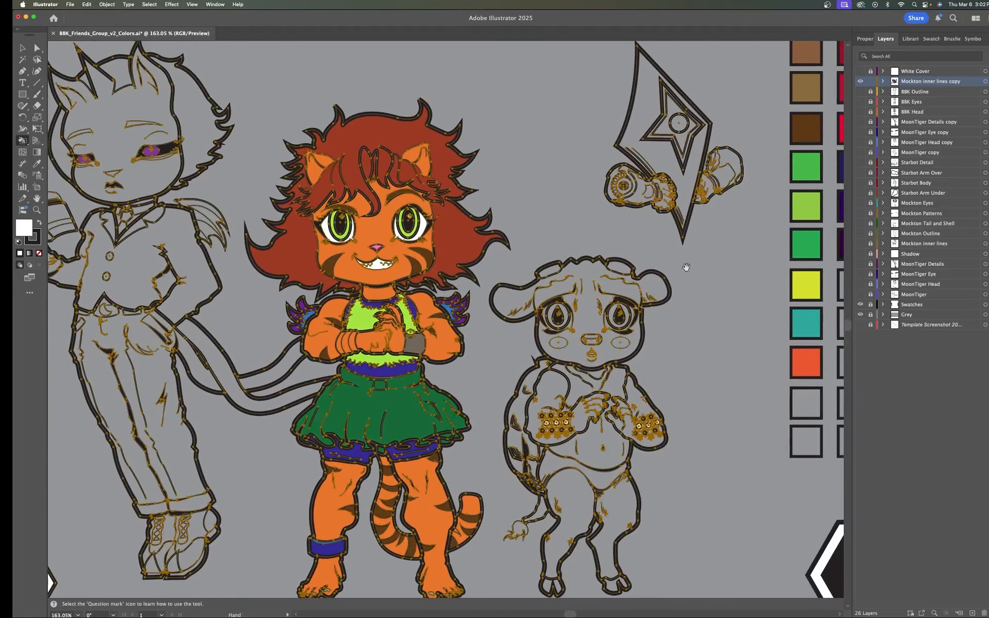
scroll(569, 327, "up", 2)
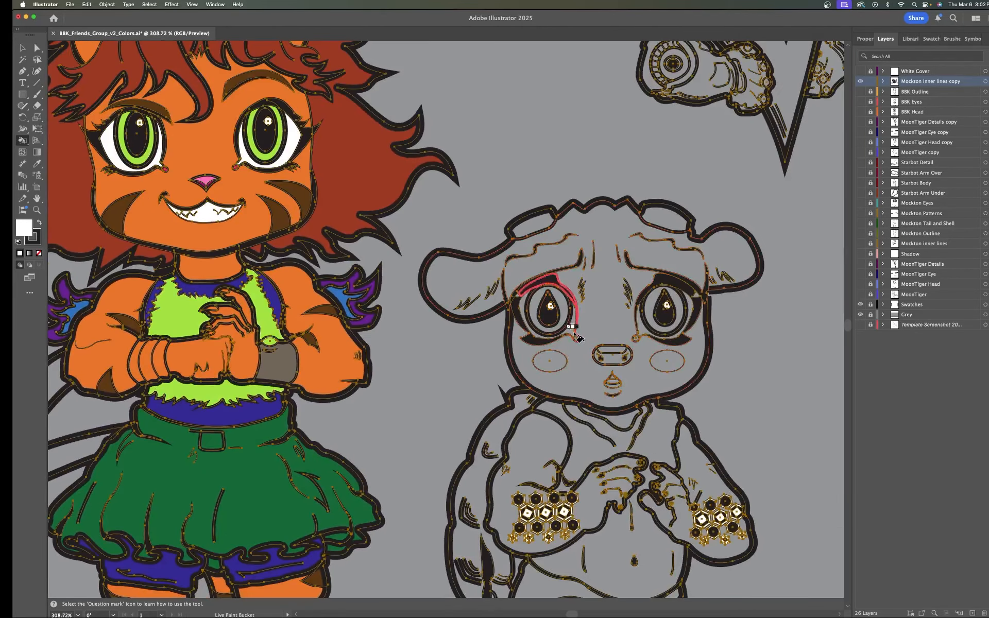
left_click(573, 332)
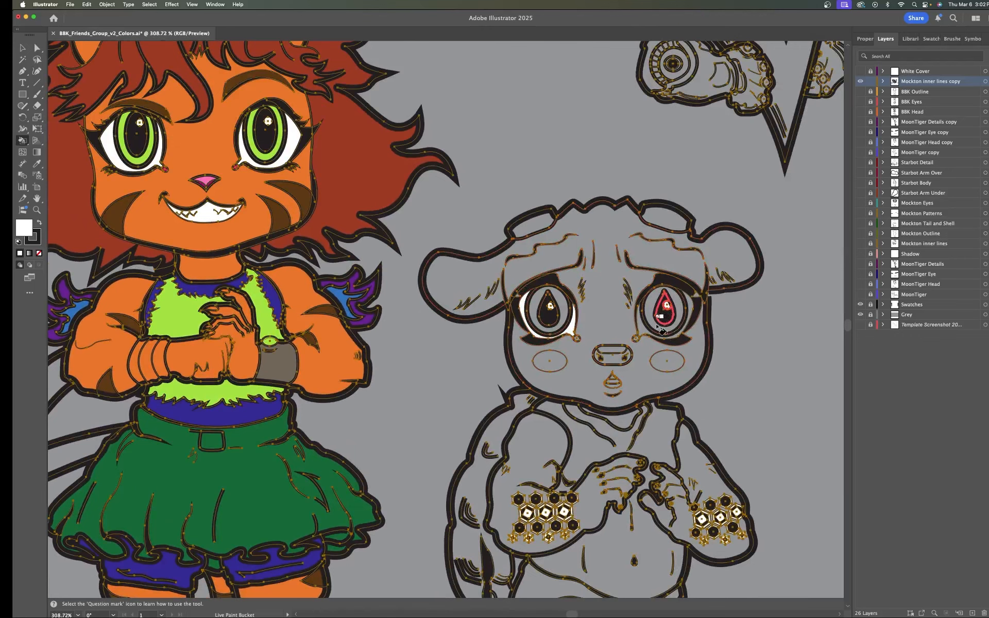
left_click(642, 328)
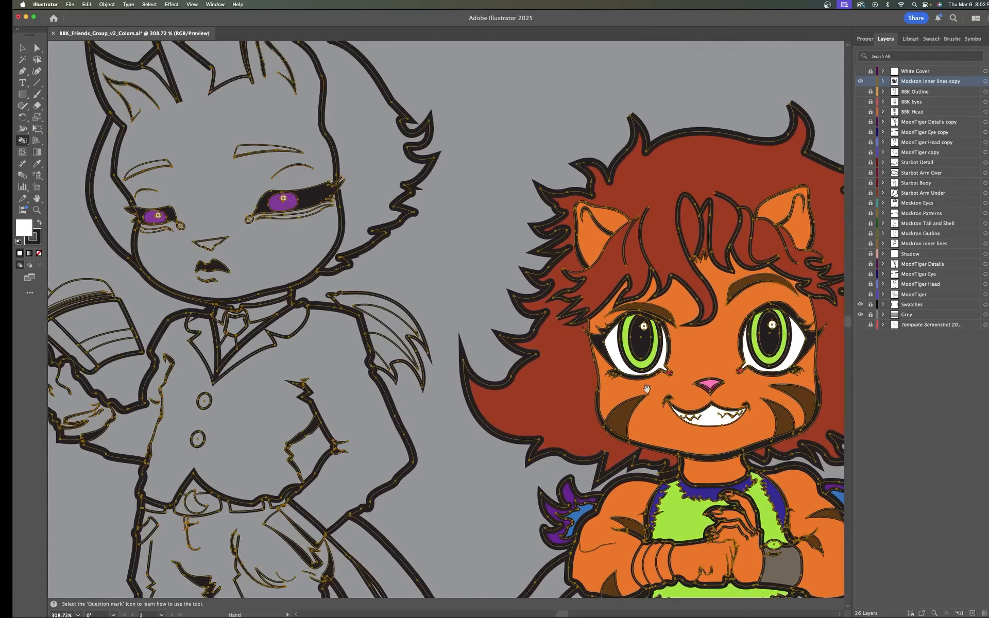
Look over the tiger, calf and star robot characters for areas still lacking colour.
left_click_drag(647, 389, 302, 394)
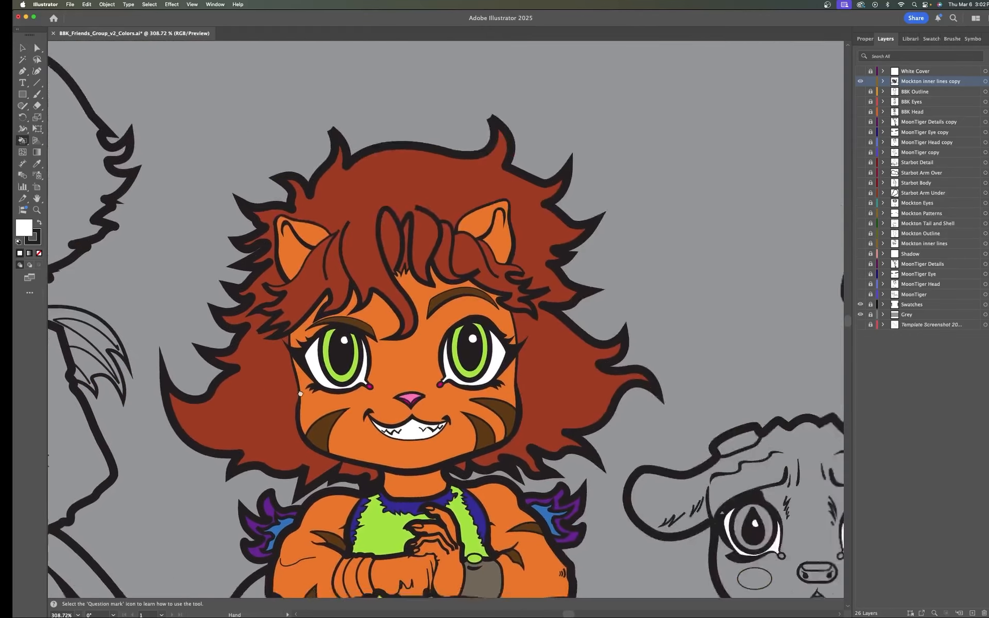
left_click_drag(618, 385, 324, 425)
left_click_drag(624, 323, 727, 316)
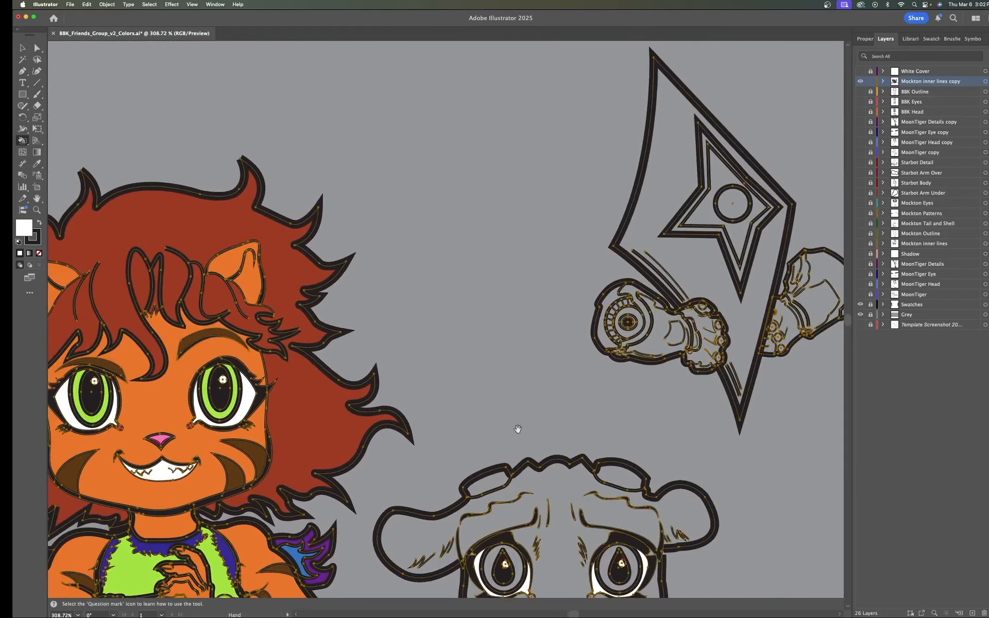
scroll(517, 429, "down", 10)
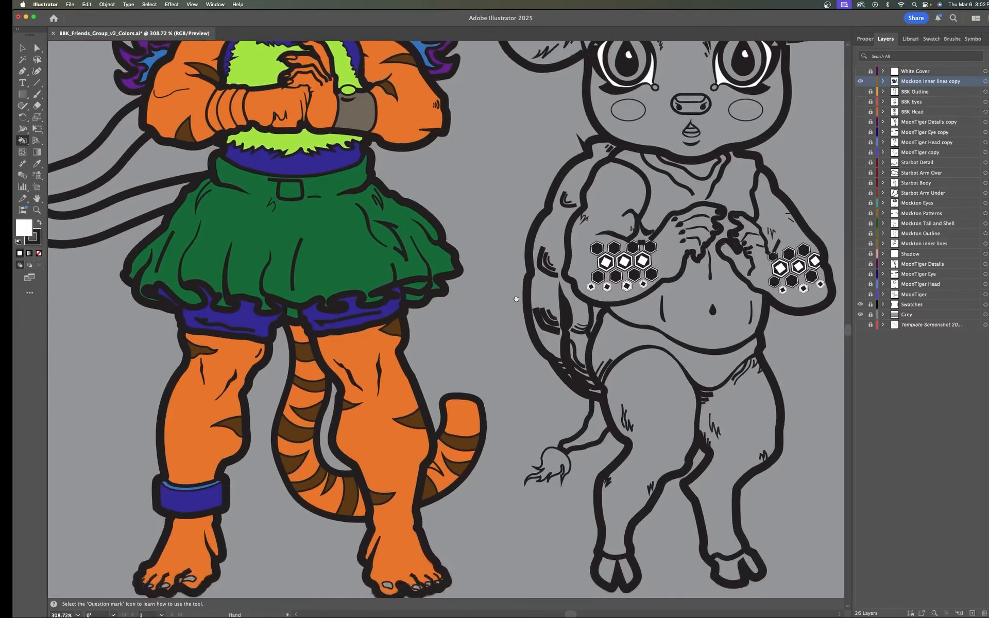
key("k")
scroll(473, 374, "down", 5)
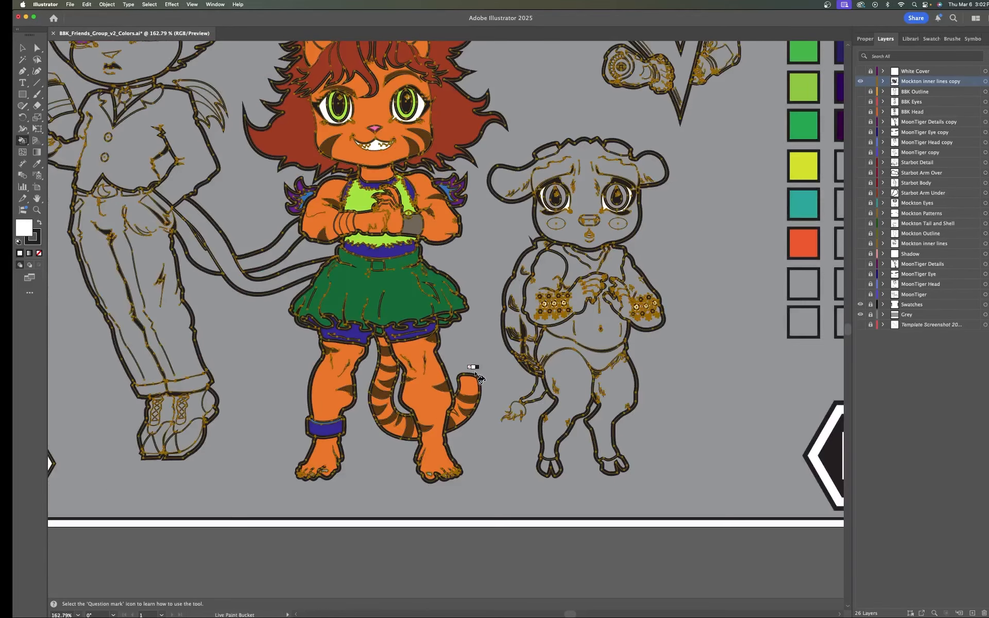
key("space")
mouse_move(476, 288)
left_mouse_down()
mouse_move(561, 400)
mouse_move(567, 386)
left_mouse_up()
Sample the purple swatch in the upper row of the palette as the fill colour, undoing the recolouring of the selected artwork.
key("super+0")
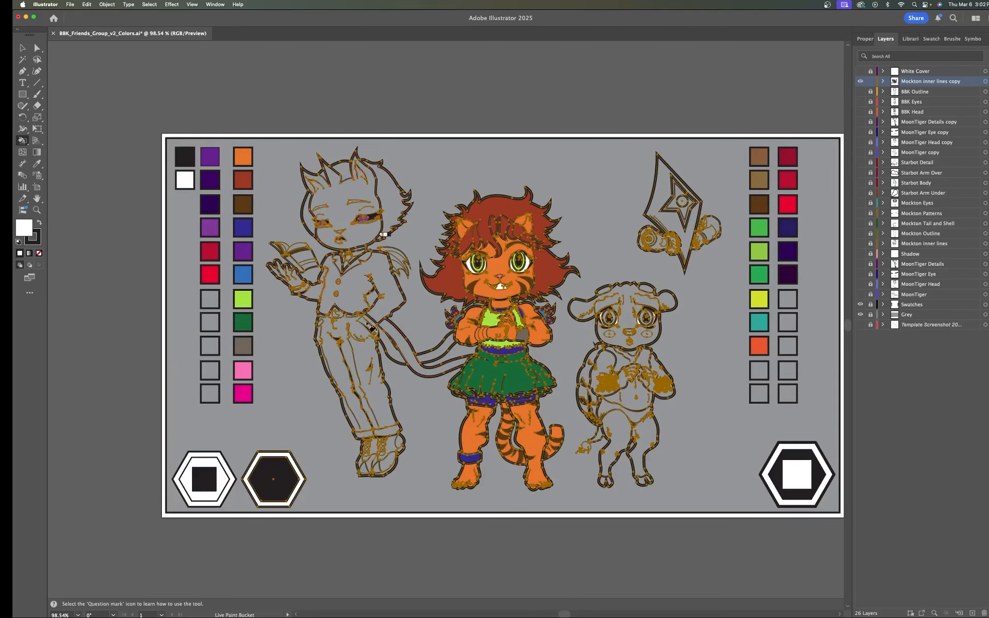
key("i")
left_click(210, 156)
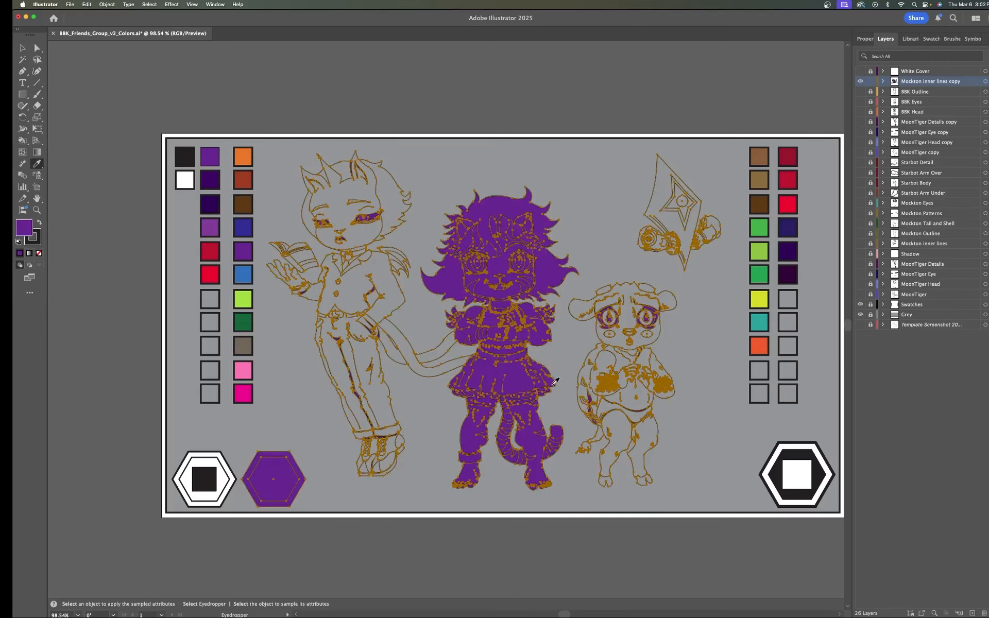
key("super+z")
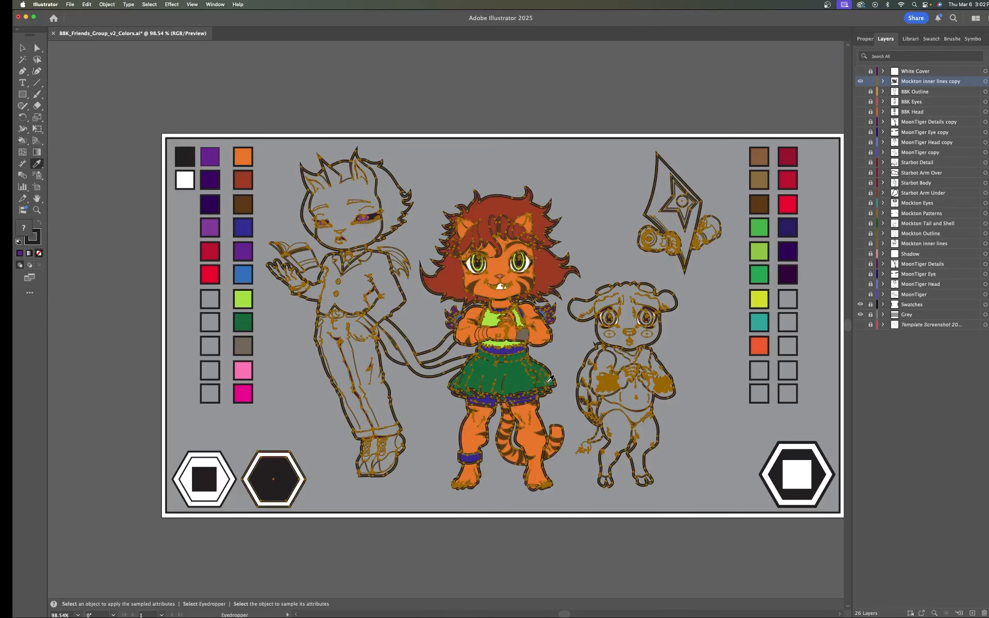
Fill the face and neck of the suited cat character holding the book with purple using Live Paint.
scroll(426, 337, "up", 3)
scroll(426, 335, "down", 1)
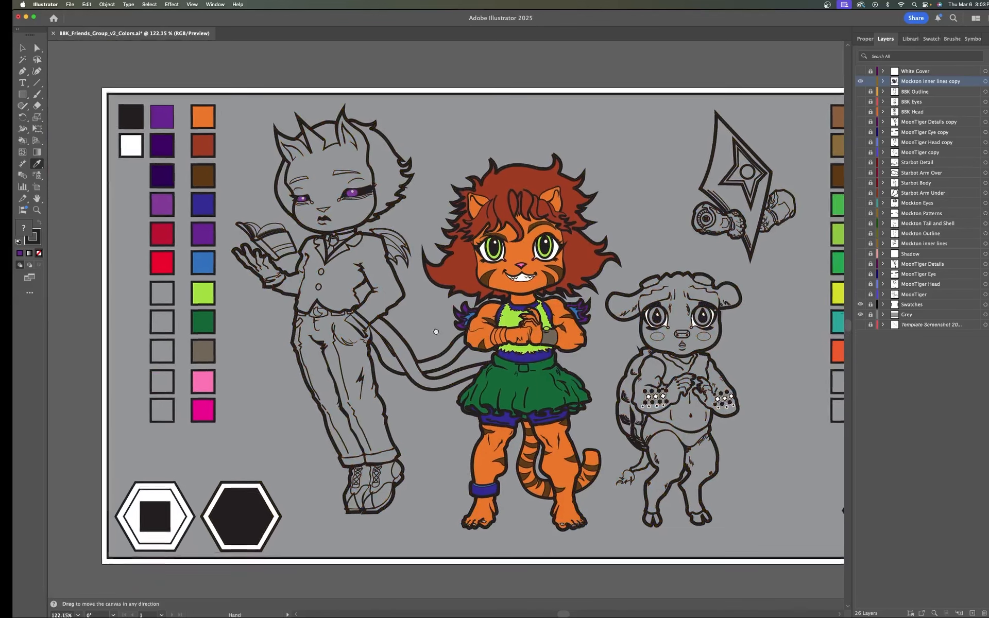
scroll(433, 320, "up", 2)
scroll(434, 320, "left", 2)
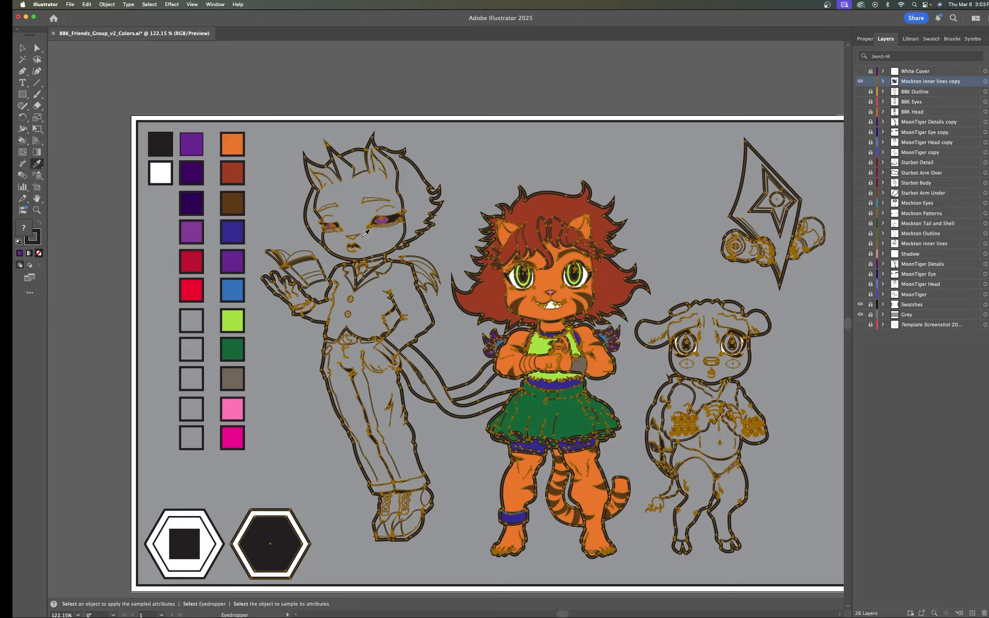
left_click(360, 223)
key("k")
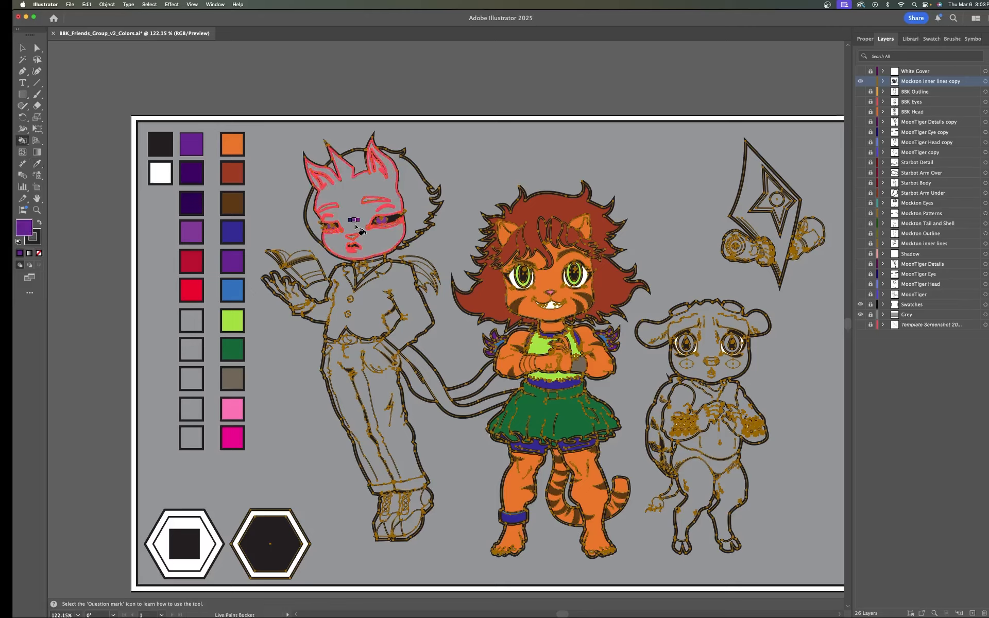
left_click(359, 220)
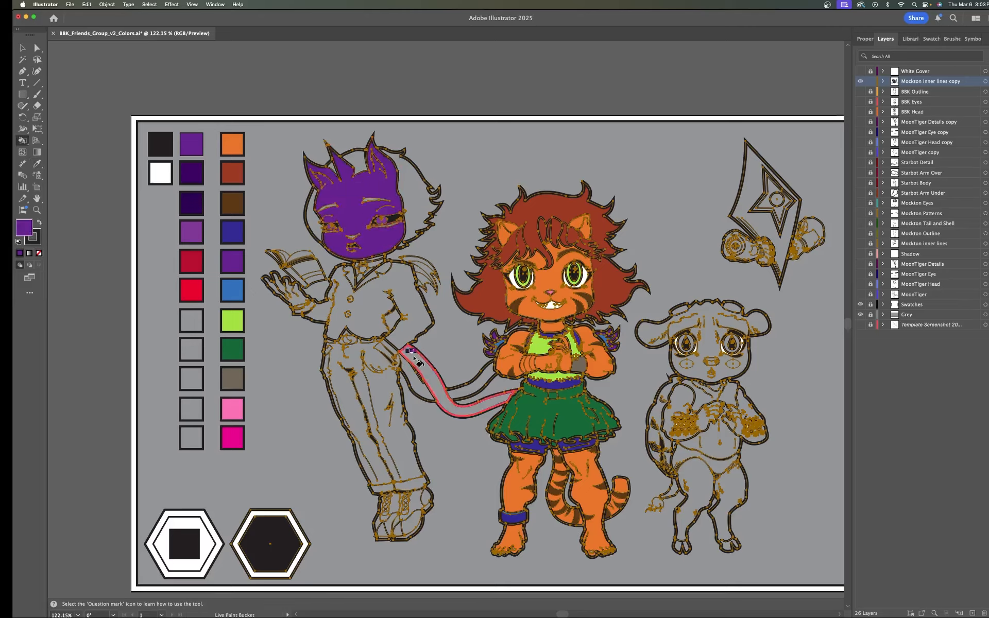
scroll(419, 356, "up", 8)
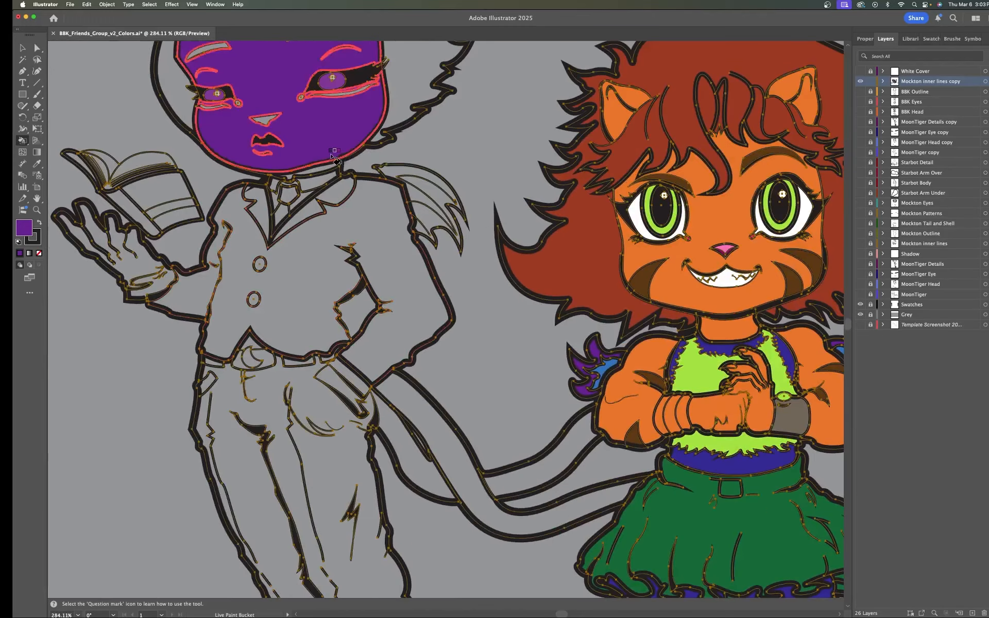
scroll(319, 178, "down", 5)
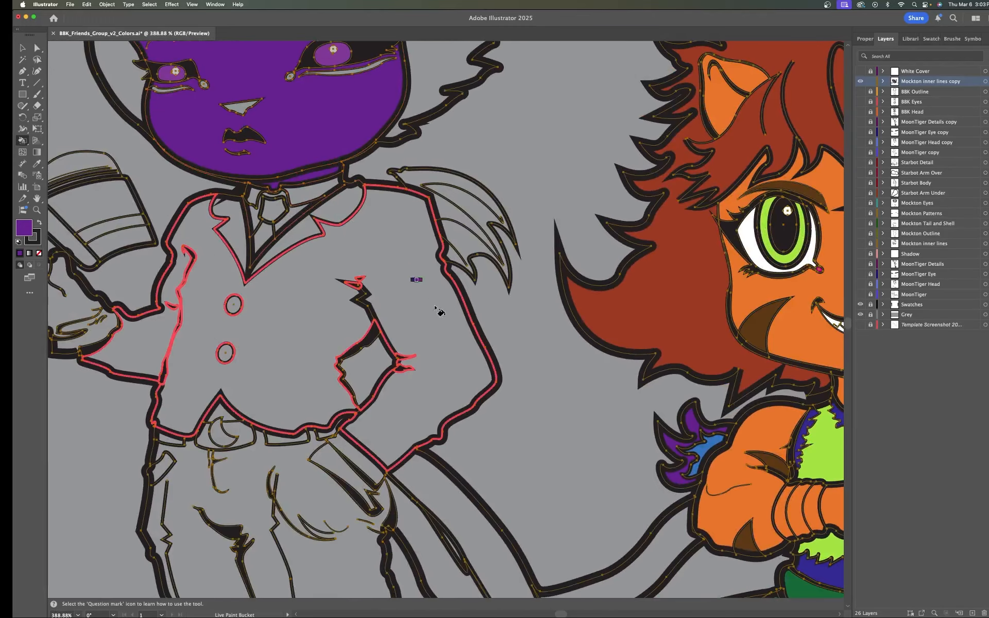
scroll(446, 330, "down", 2)
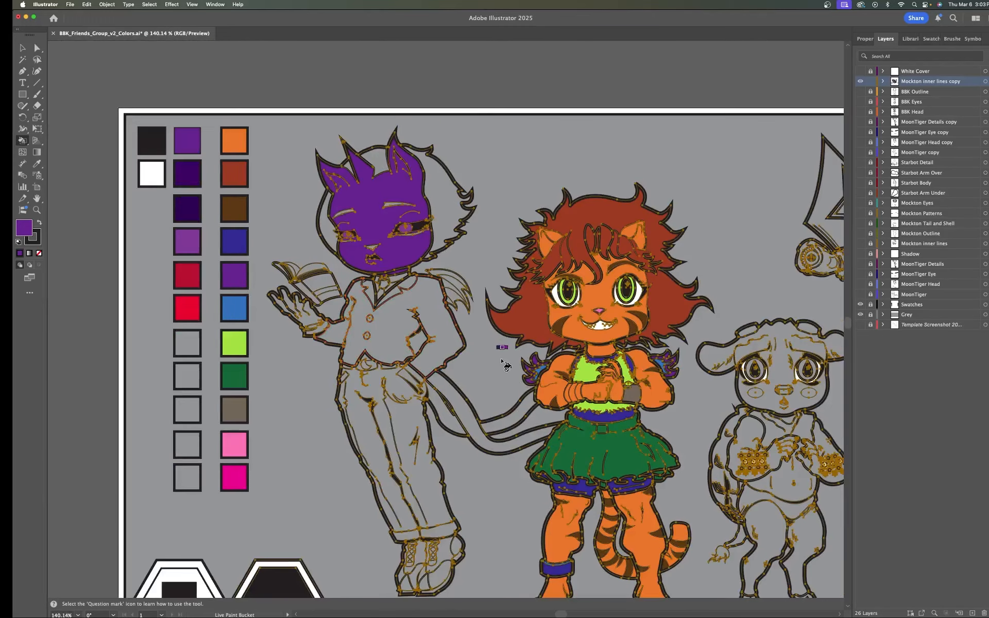
Fill the suited cat character's tails with the current purple using Live Paint.
left_click(472, 424)
scroll(472, 424, "down", 2)
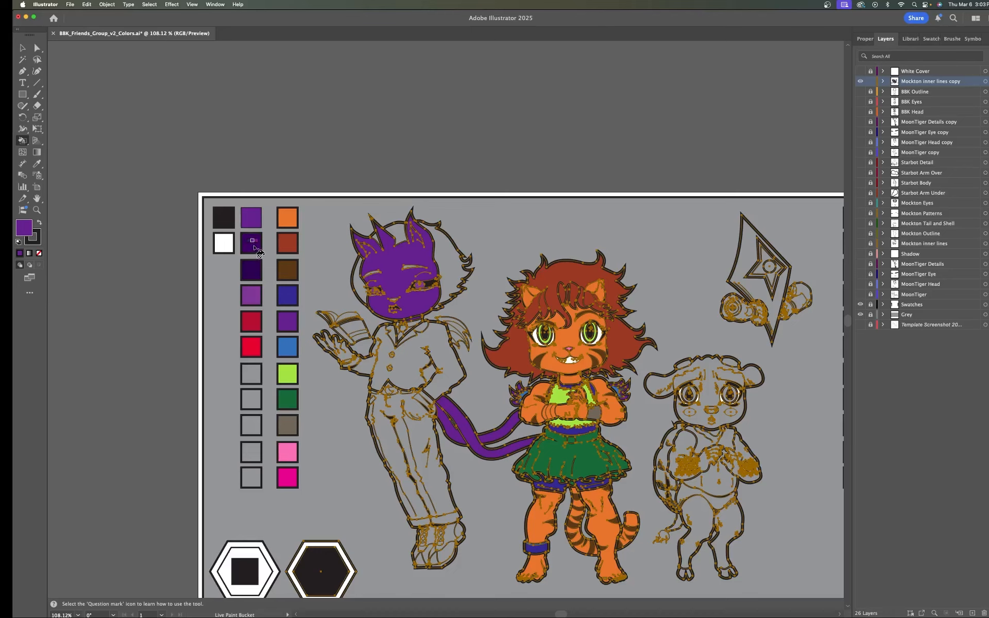
Sample the dark purple swatch directly below the bright purple one and fill the suited cat's jacket, trousers and trouser cuffs with it.
key("i")
left_click(254, 242)
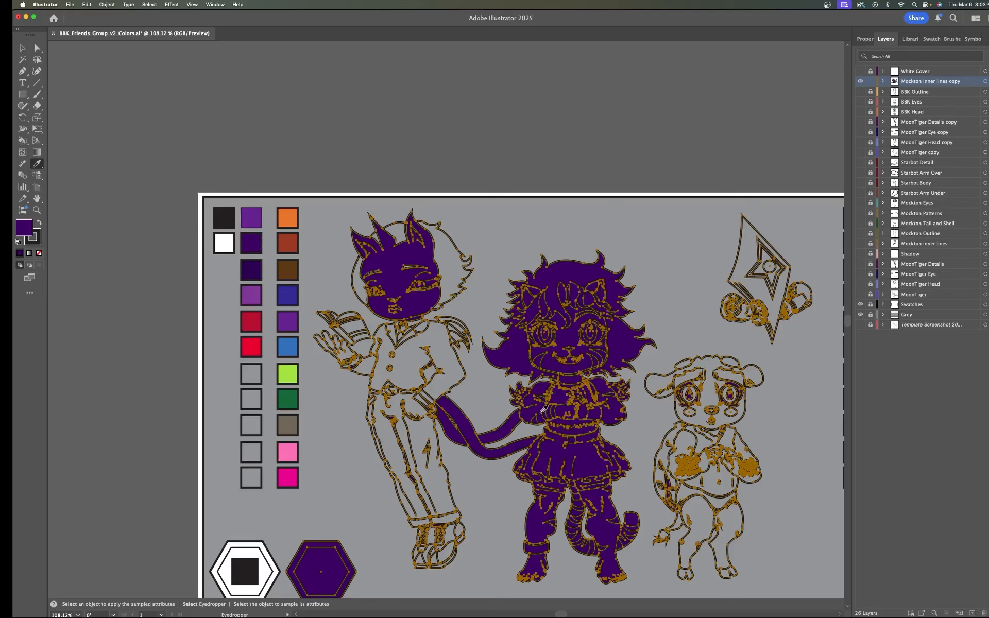
key("super+z")
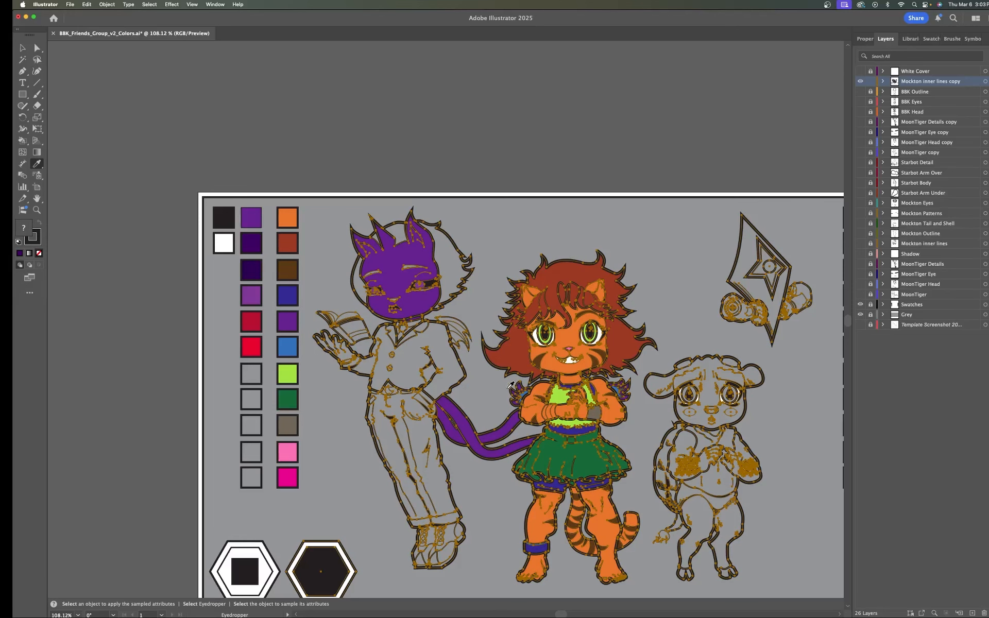
key("k")
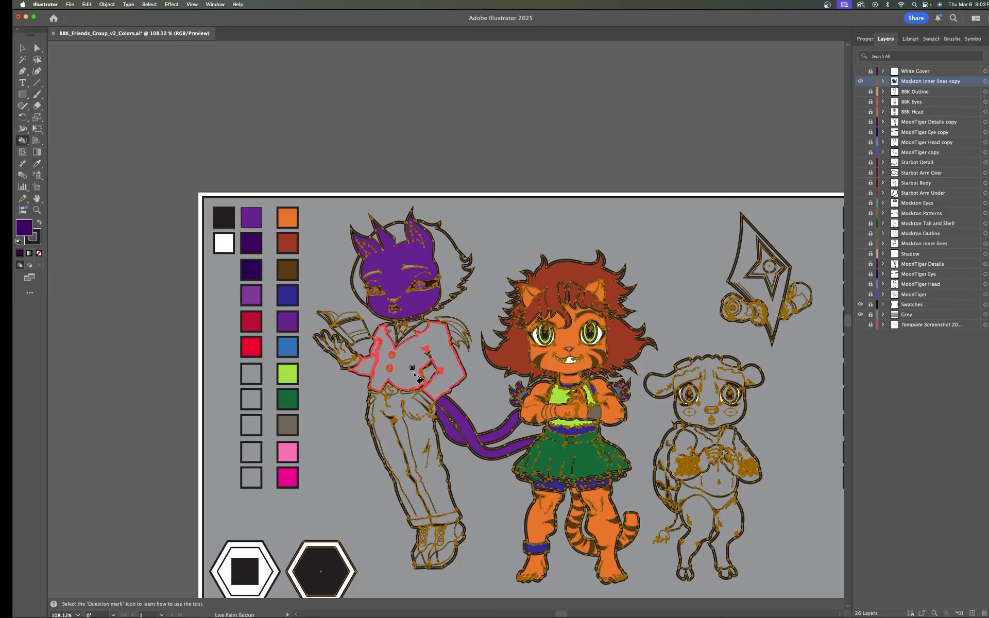
left_click(409, 368)
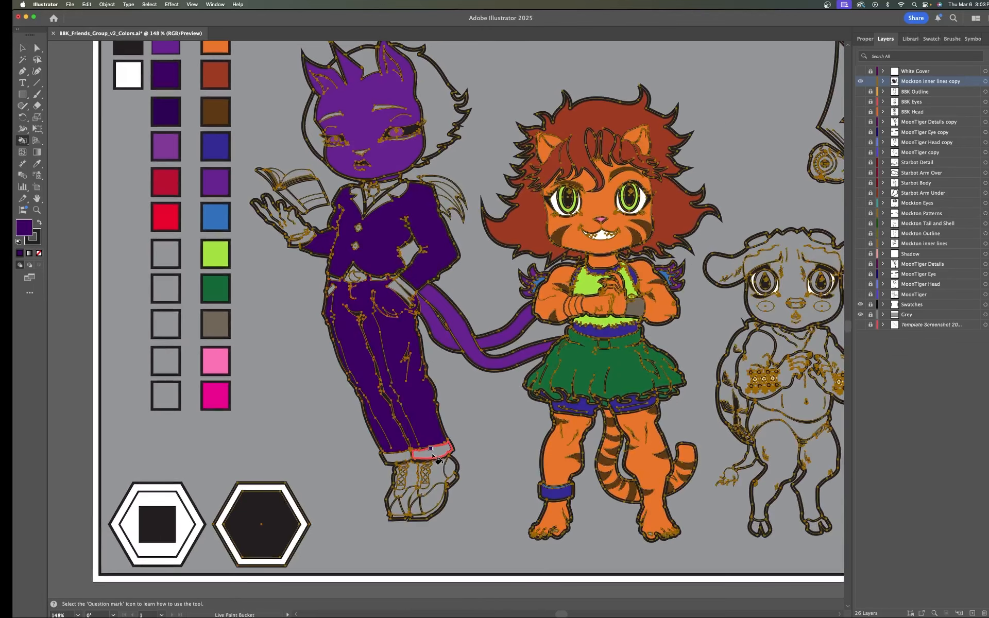
left_click(432, 452)
scroll(432, 452, "up", 2)
scroll(432, 452, "left", 2)
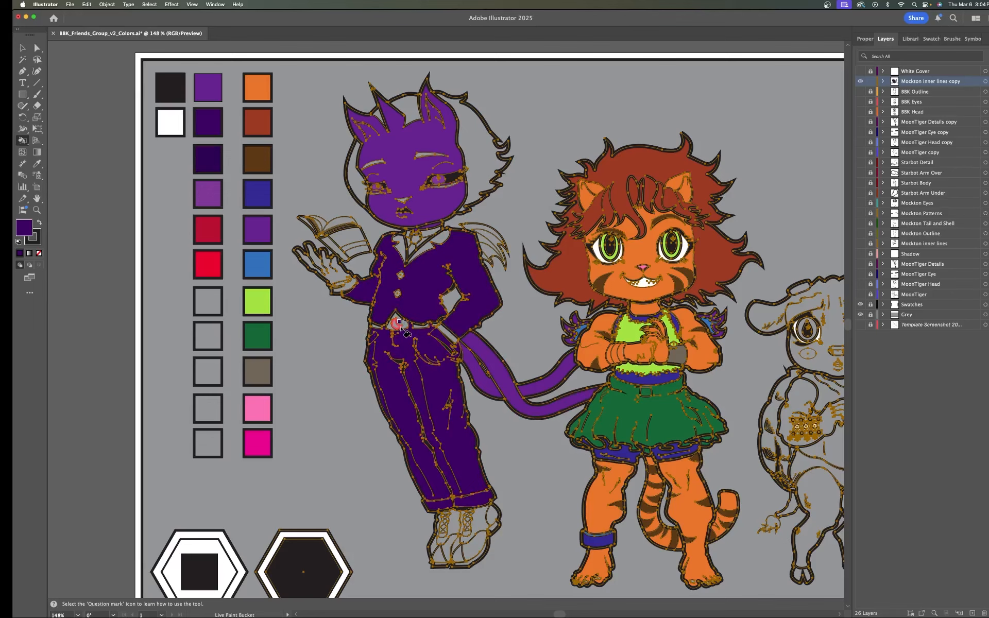
scroll(502, 330, "up", 1)
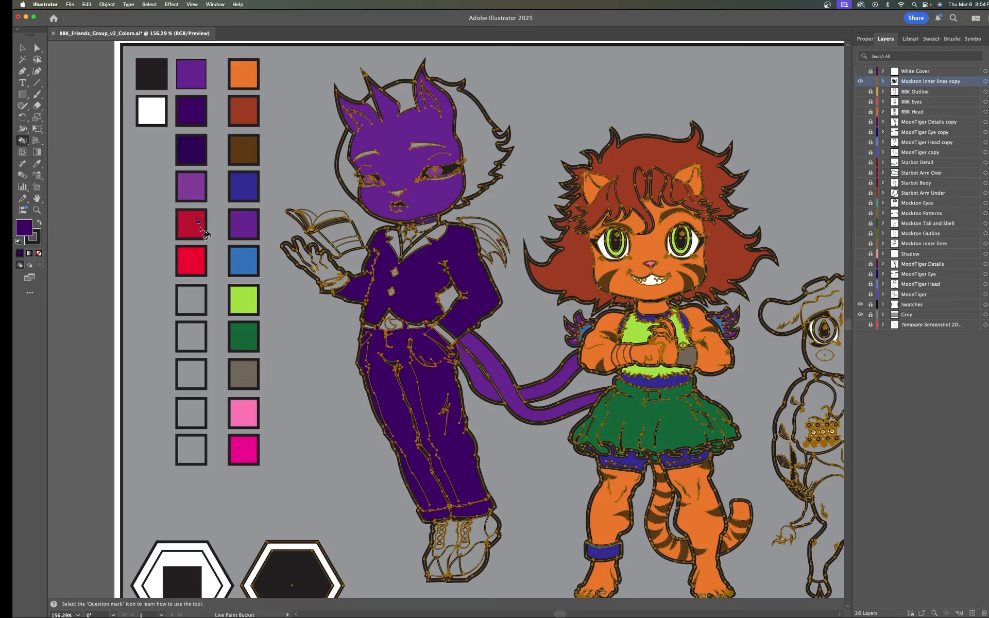
Sample the crimson swatch above the bright red one and fill the suited cat's wing with it using Live Paint.
key("i")
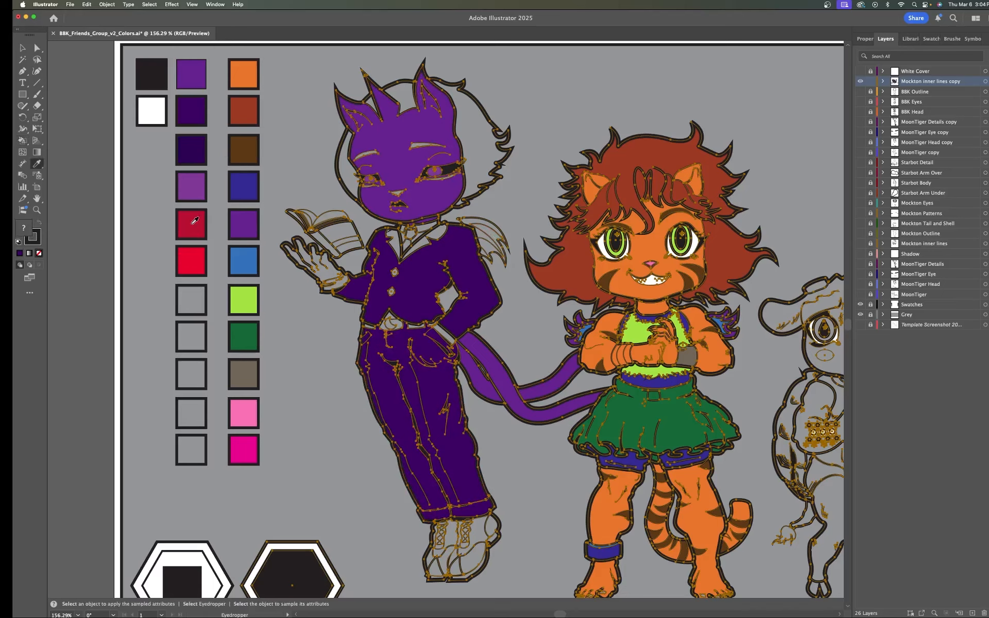
left_click(195, 222)
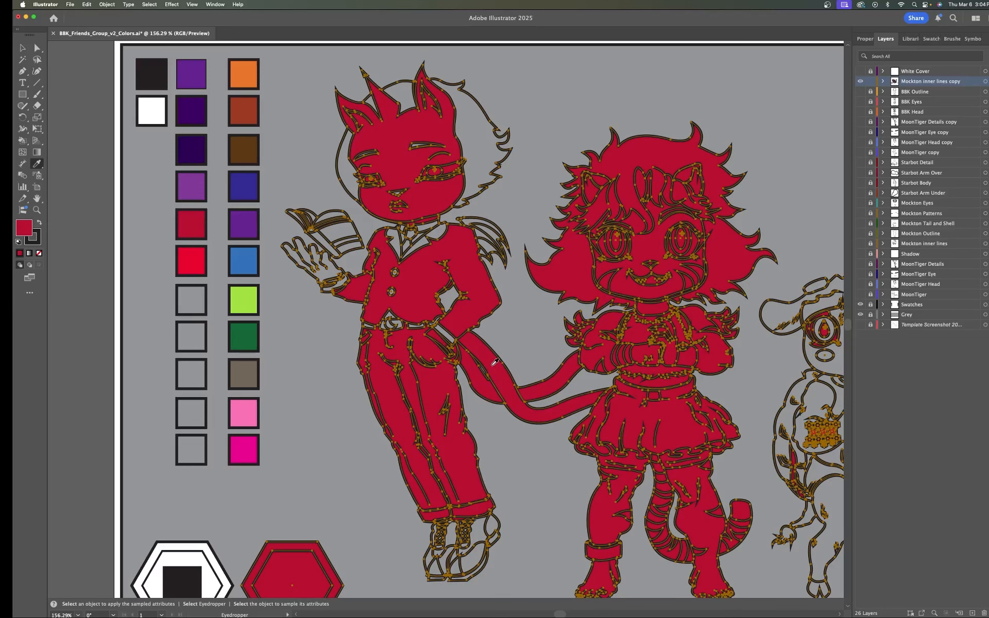
key("super+z")
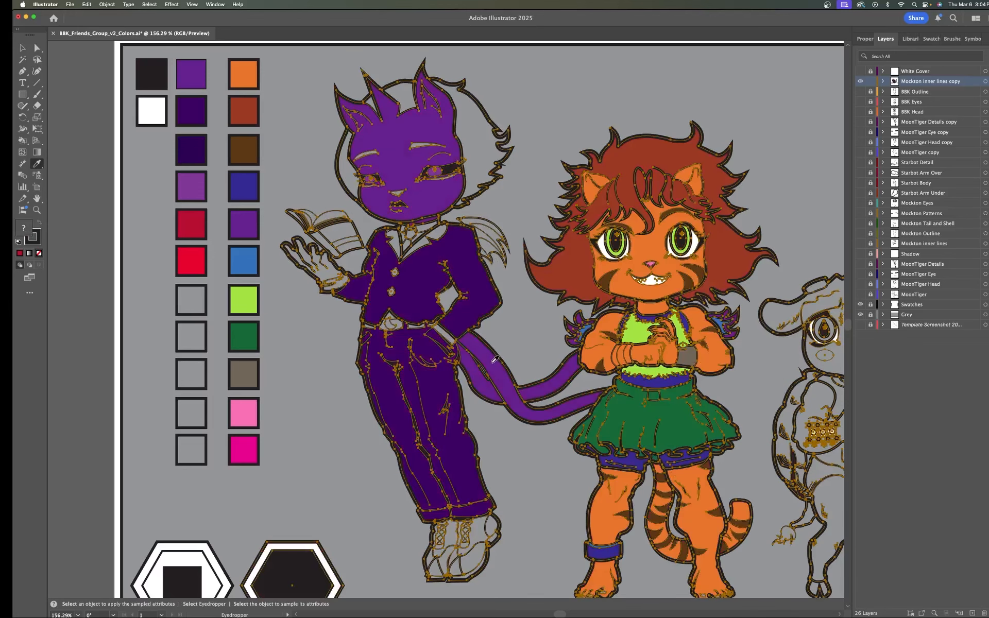
key("k")
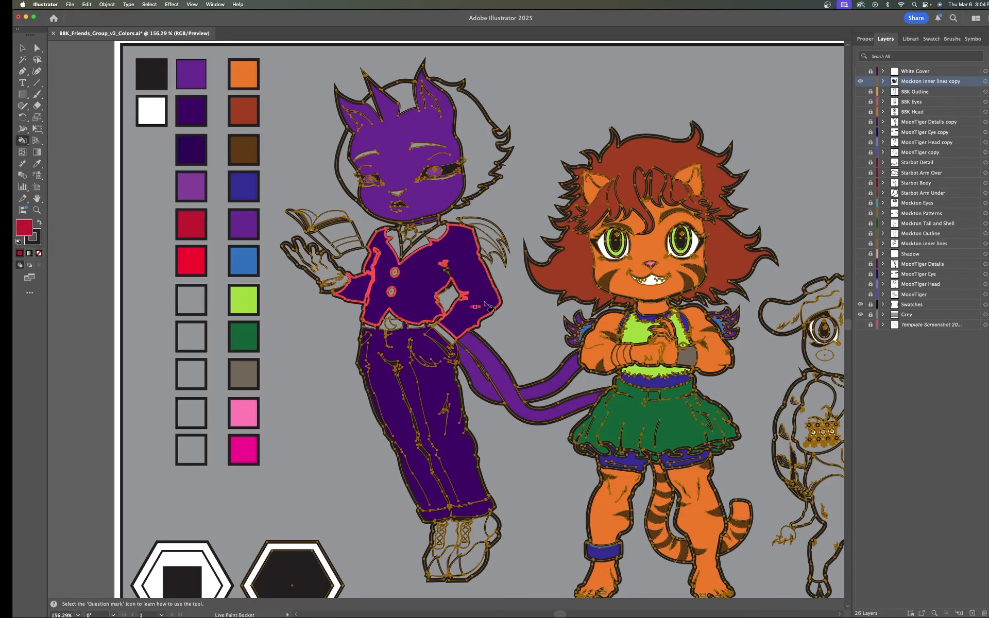
left_click(468, 223)
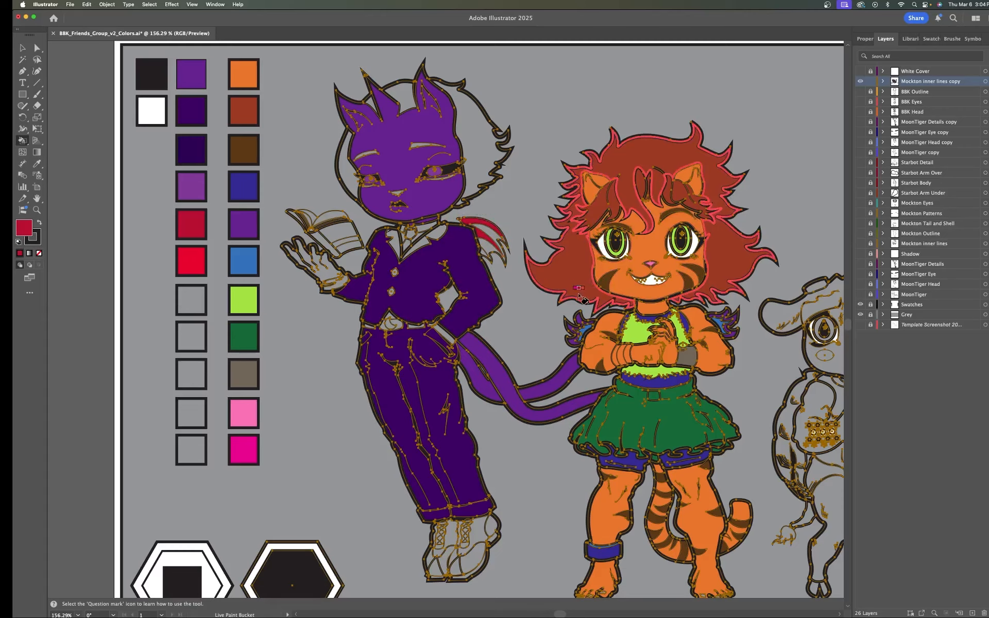
scroll(515, 278, "up", 2)
scroll(515, 281, "down", 3)
scroll(519, 285, "up", 1)
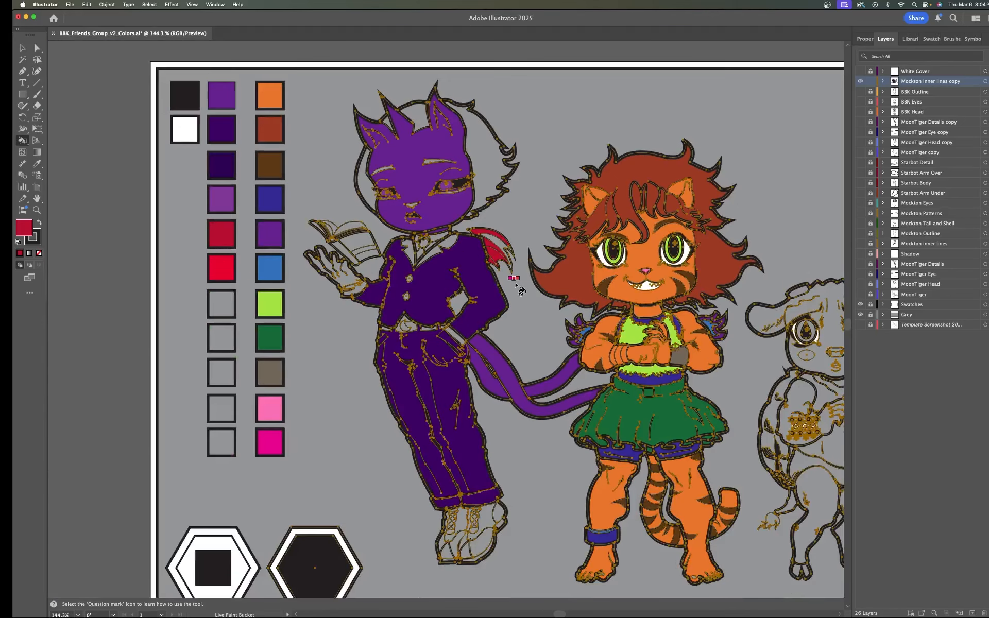
Fill the knot and blade of the suited cat's tie with crimson.
scroll(366, 219, "up", 3)
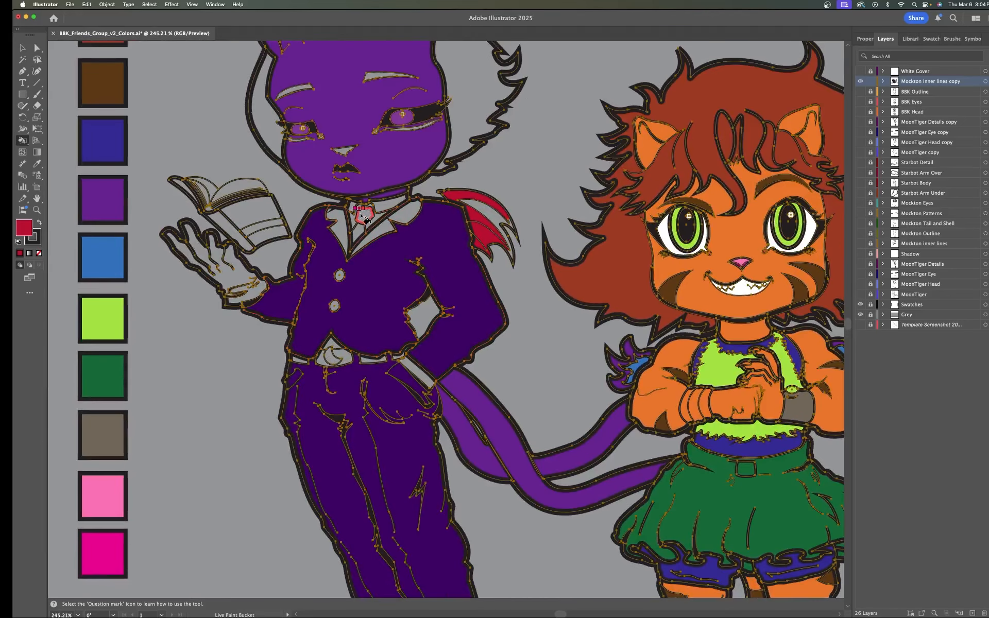
scroll(366, 219, "down", 3)
scroll(366, 219, "down", 2)
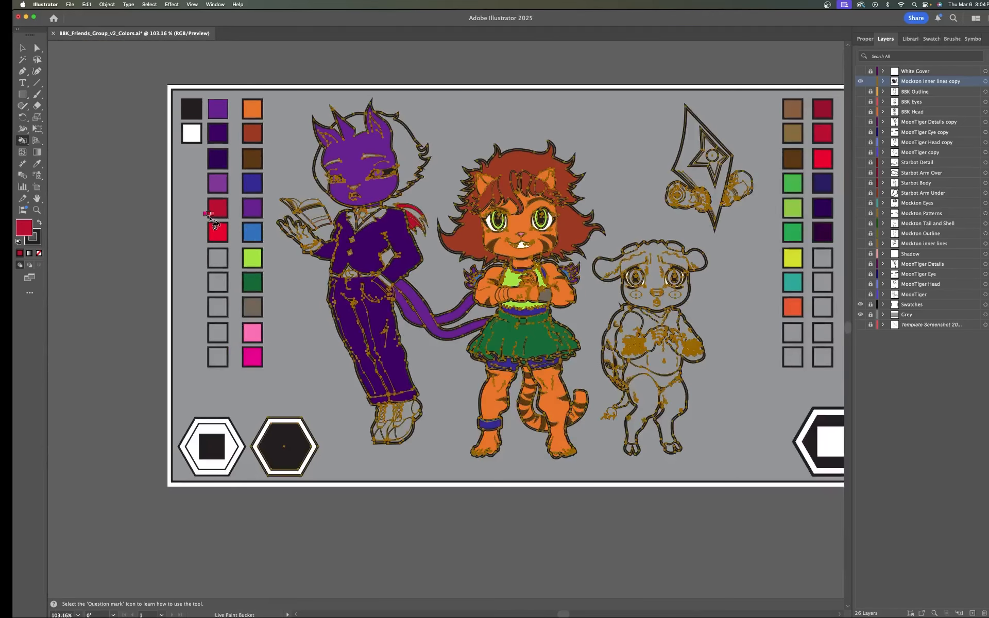
scroll(366, 219, "up", 3)
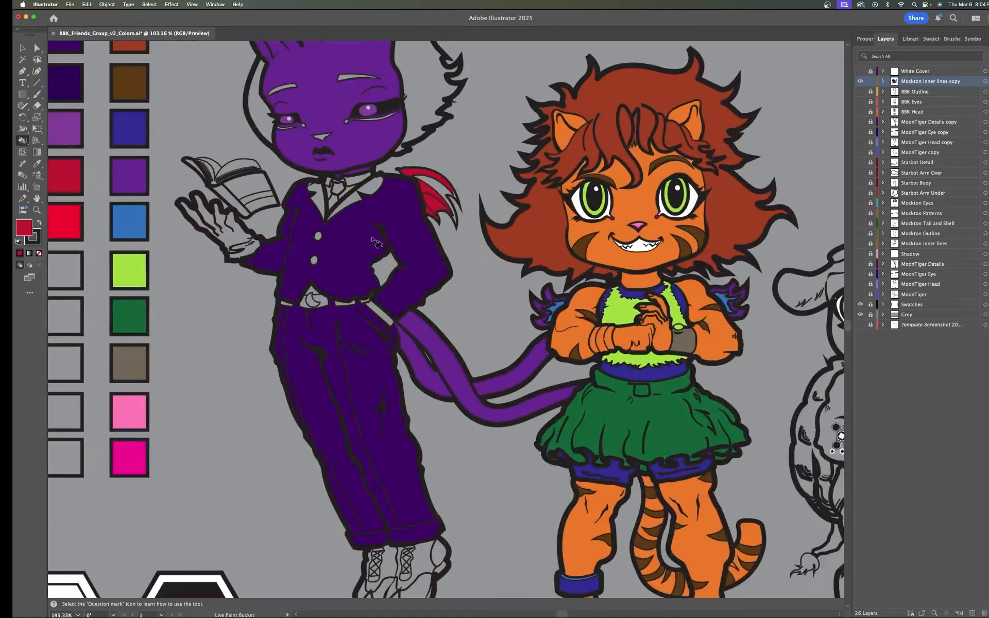
left_click(337, 189)
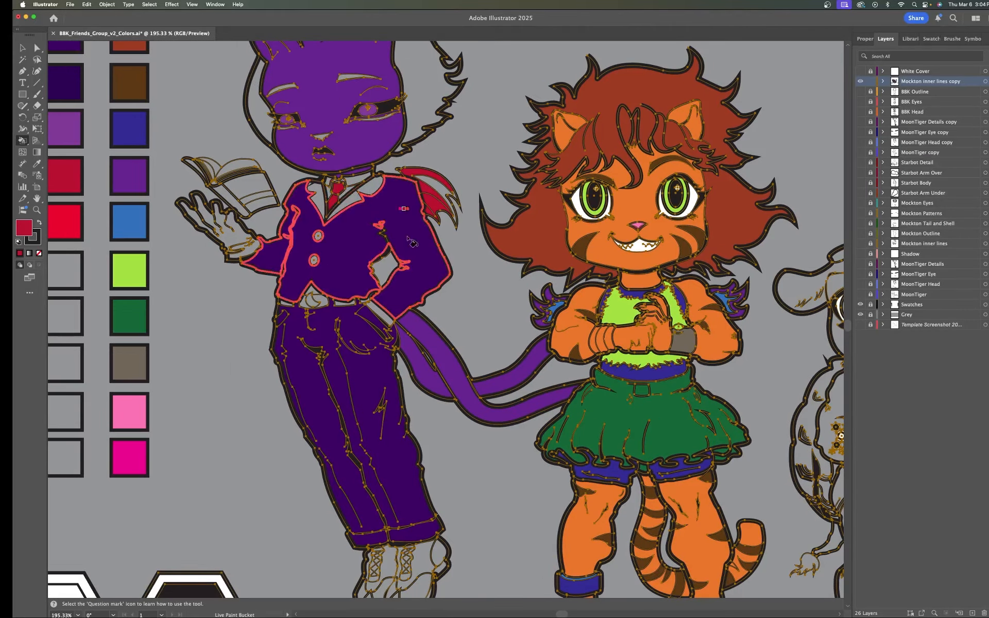
Fill the suited cat's belt segments and the buckle around the crescent moon with crimson.
scroll(414, 342, "down", 2)
scroll(397, 322, "up", 4)
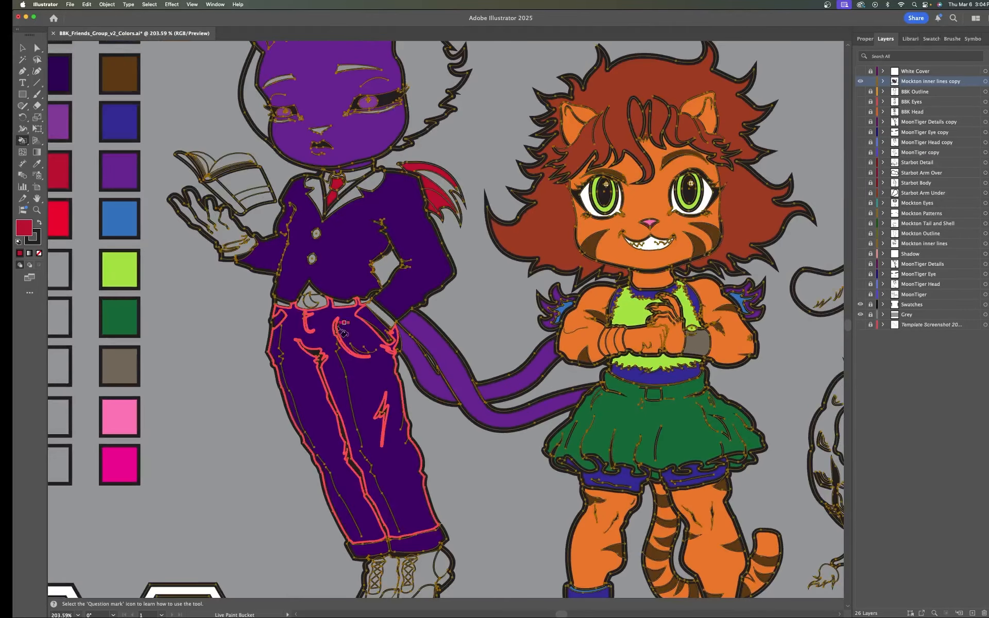
left_click(278, 300)
scroll(382, 301, "up", 2)
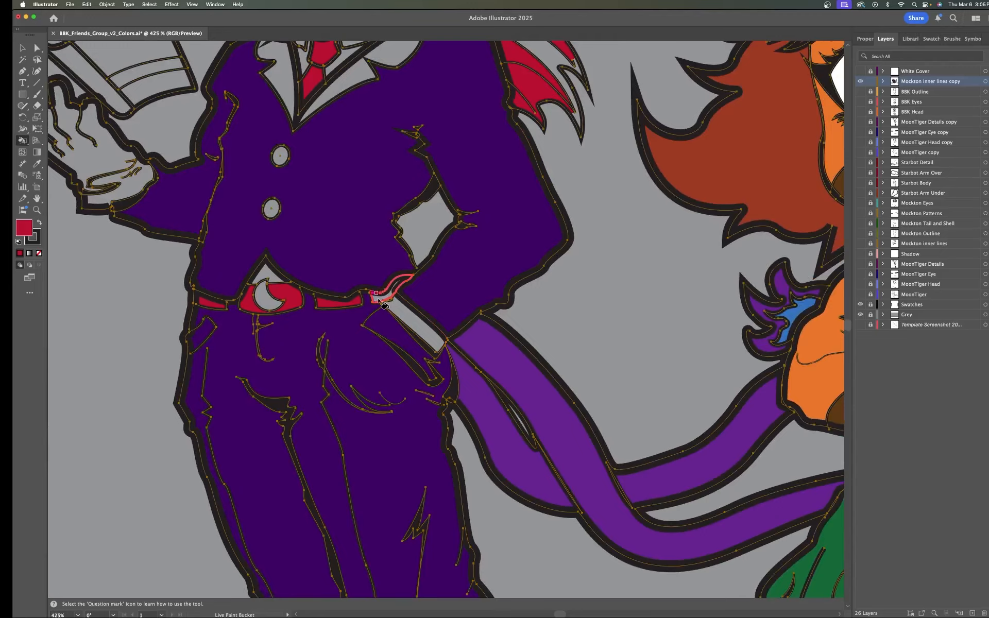
left_click(381, 301)
scroll(464, 281, "down", 3, "alt")
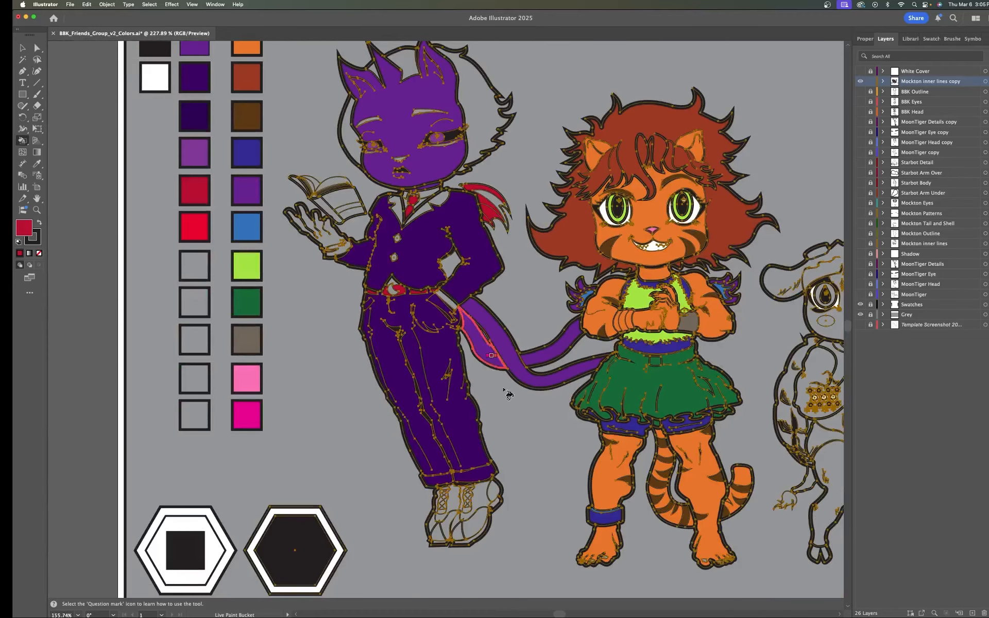
Fill the pointed toe sections of both of the suited cat's shoes with crimson.
scroll(468, 361, "down", 4)
scroll(473, 407, "up", 3, "alt")
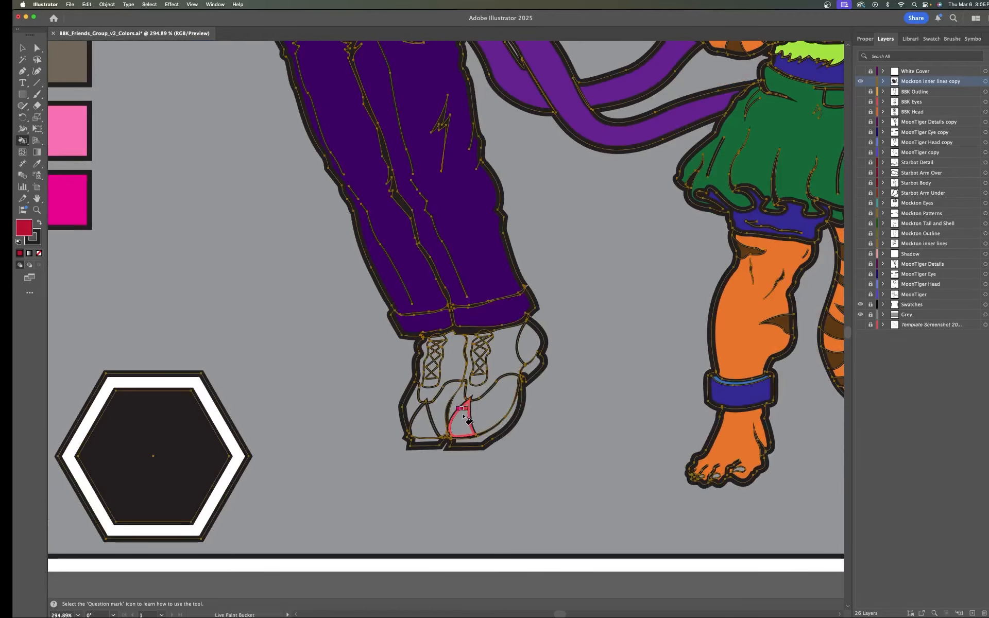
left_click(465, 427)
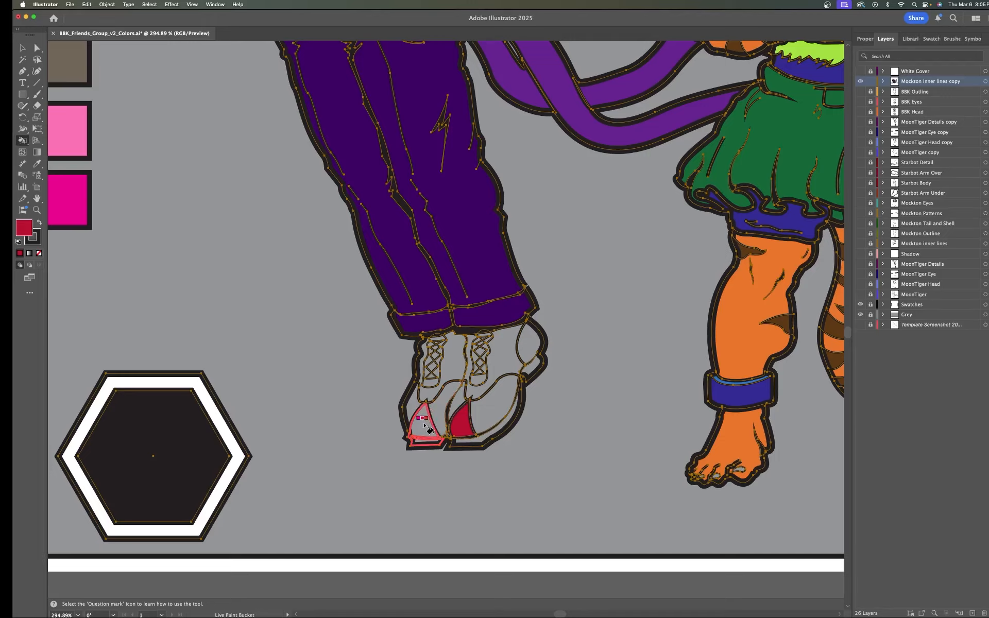
left_click(425, 428)
scroll(571, 386, "down", 3, "alt")
mouse_move(436, 307)
left_mouse_down()
mouse_move(422, 433)
mouse_move(373, 408)
mouse_move(341, 428)
left_mouse_up()
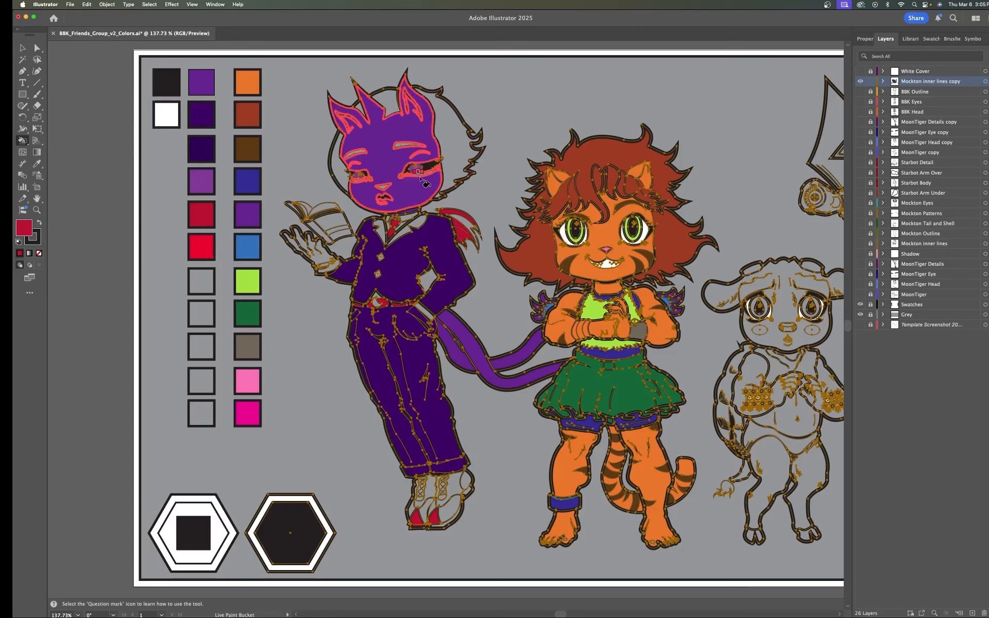
Fill the thin strips beneath the suited cat's eyes with crimson.
scroll(425, 178, "up", 5)
scroll(424, 179, "up", 3)
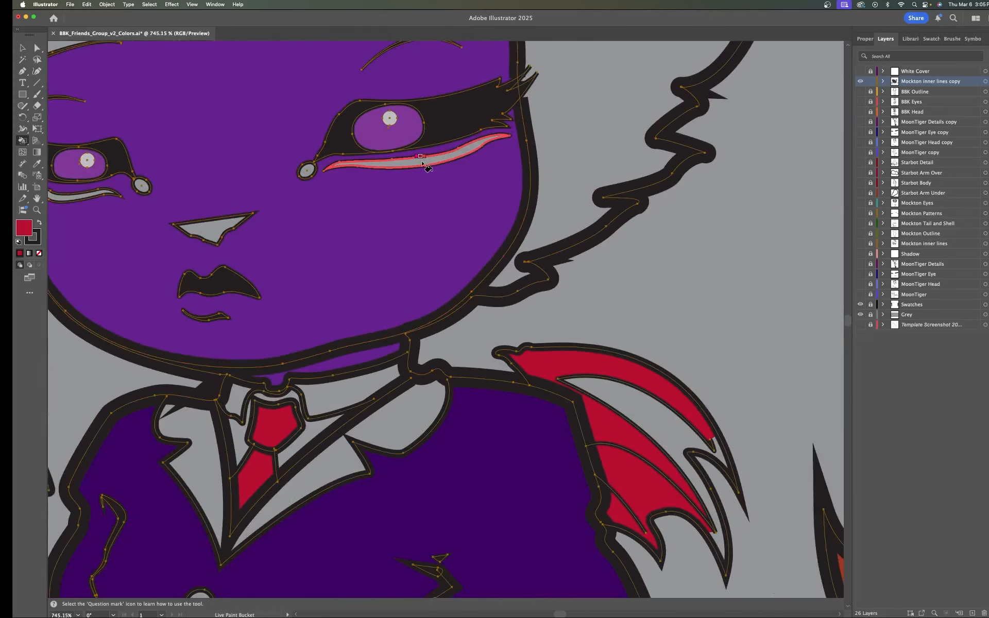
left_click(424, 164)
scroll(318, 226, "down", 8)
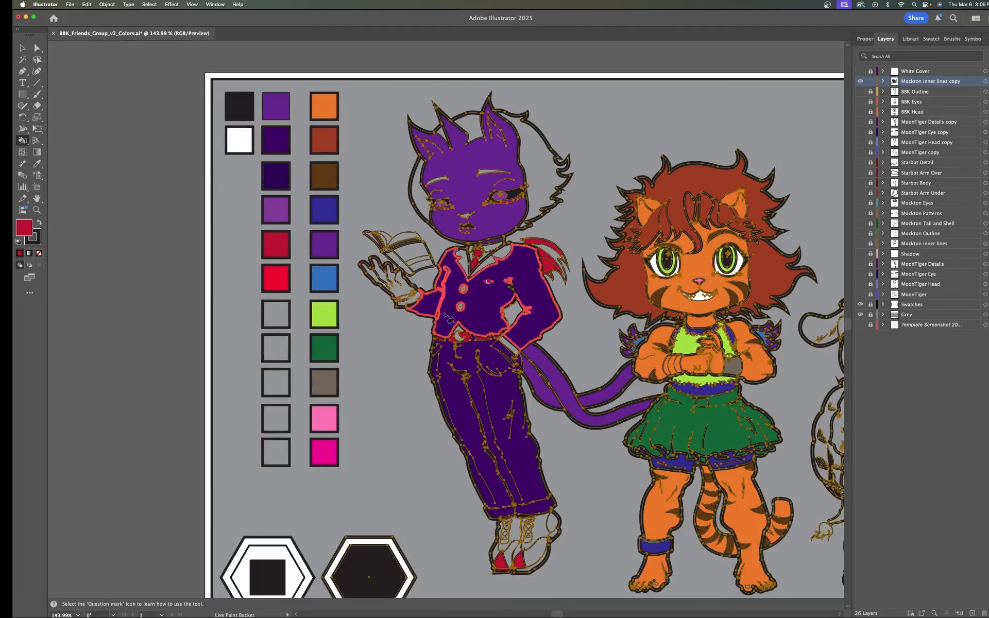
Sample the bright red swatch below the crimson one and fill the inner membranes of the suited cat's wing with it.
key("i")
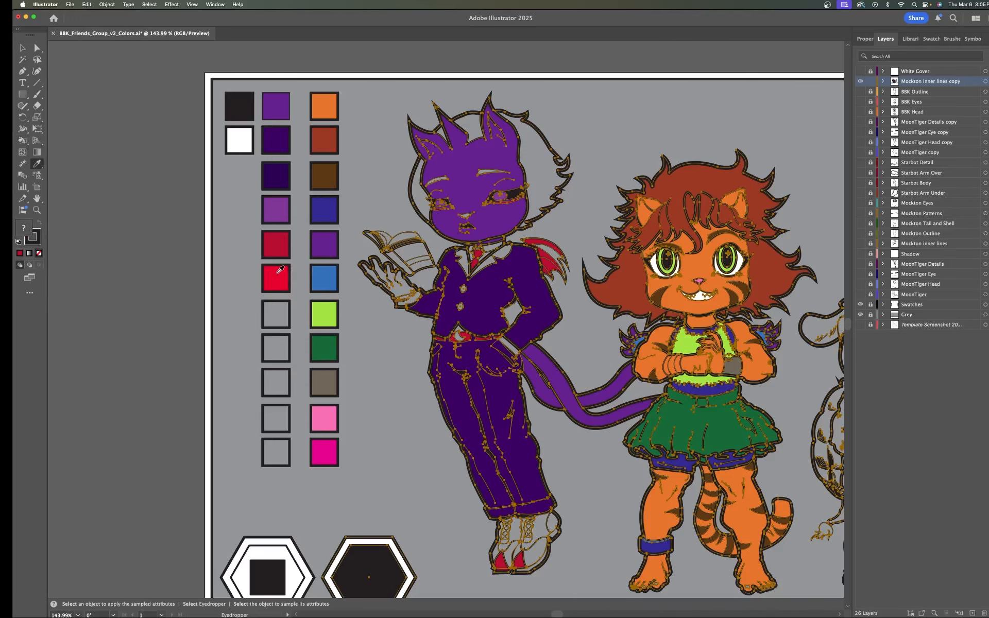
left_click(280, 274)
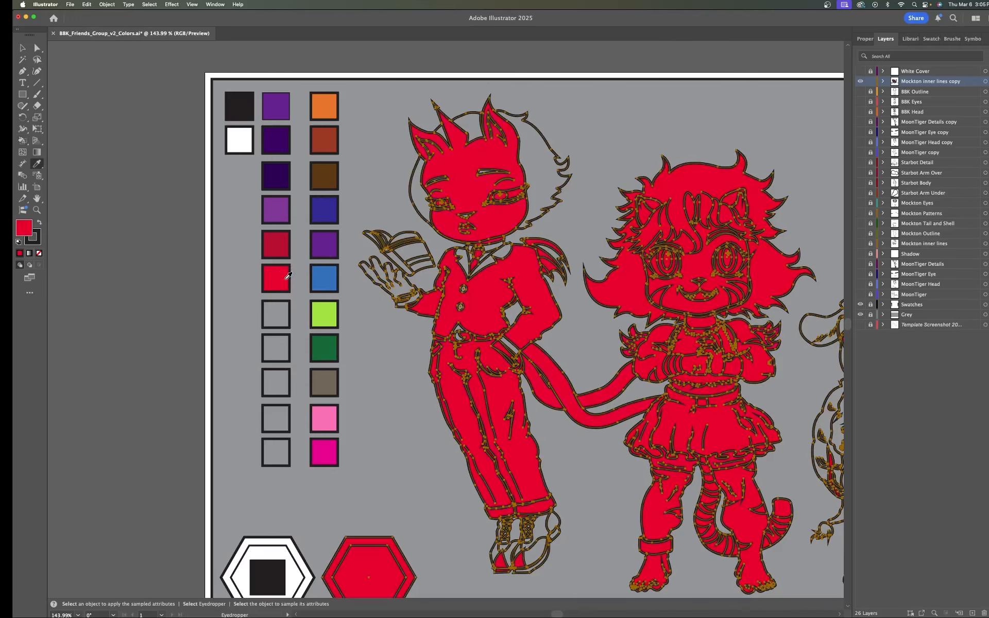
key("v")
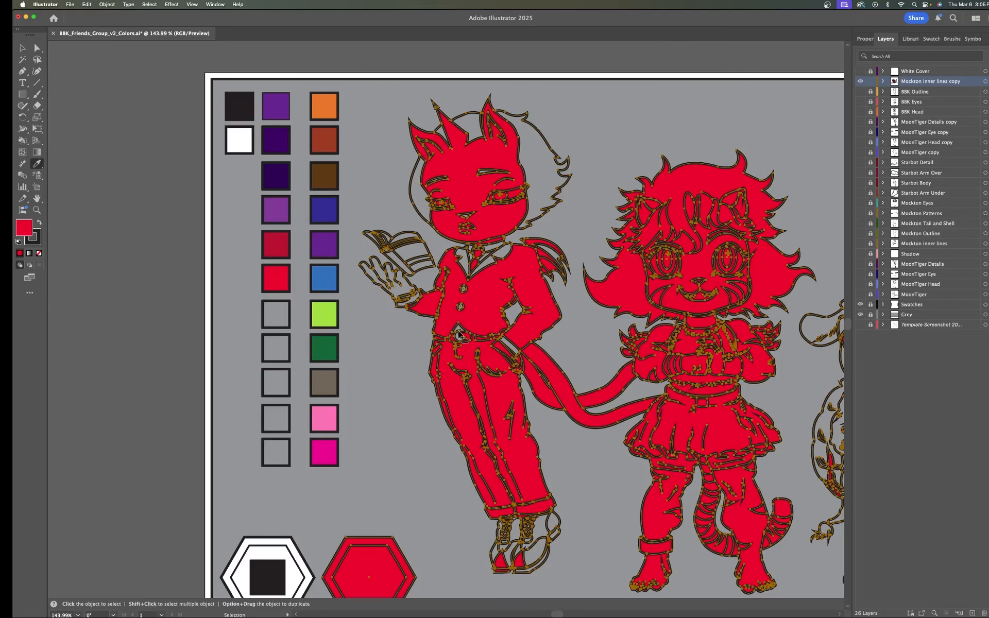
key("super+z")
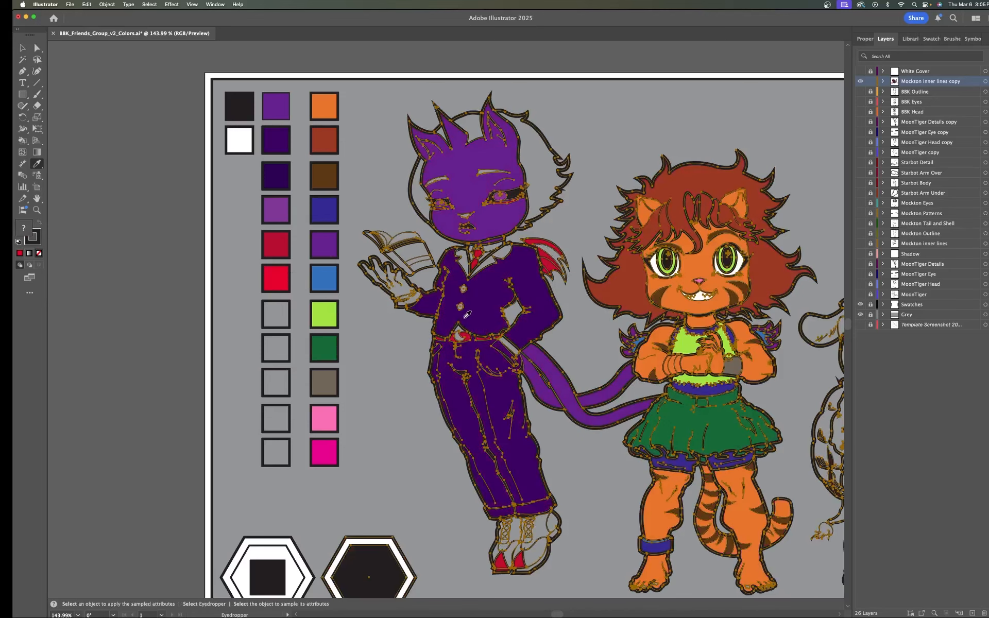
key("k")
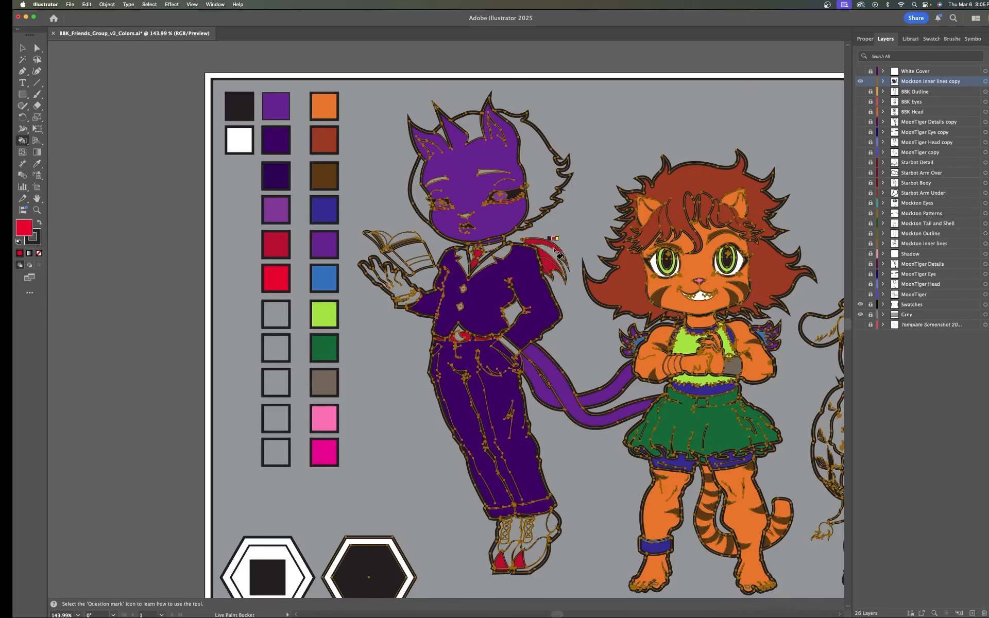
scroll(560, 264, "up", 5)
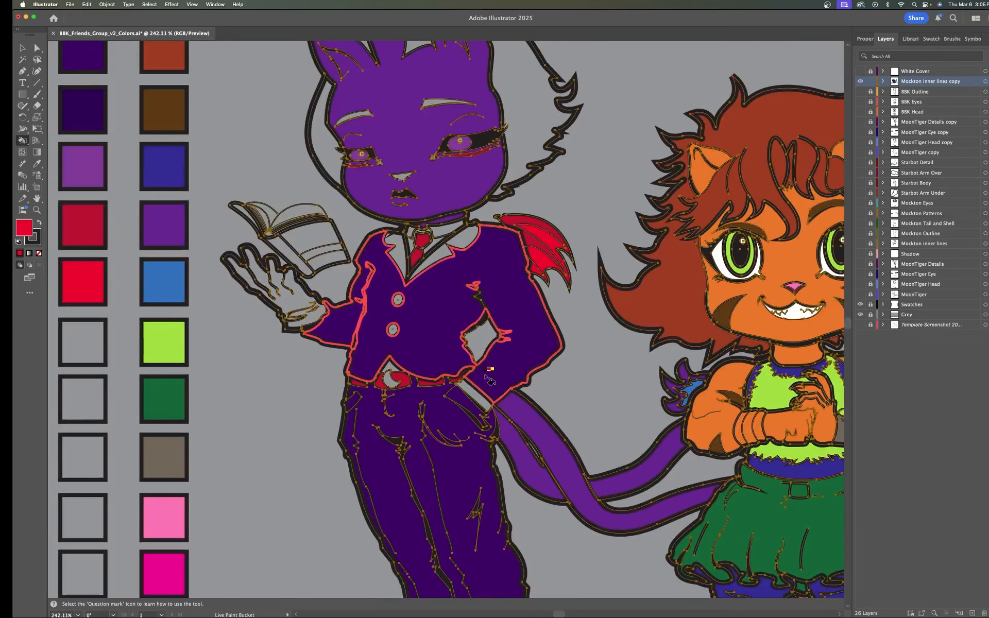
scroll(488, 320, "down", 5)
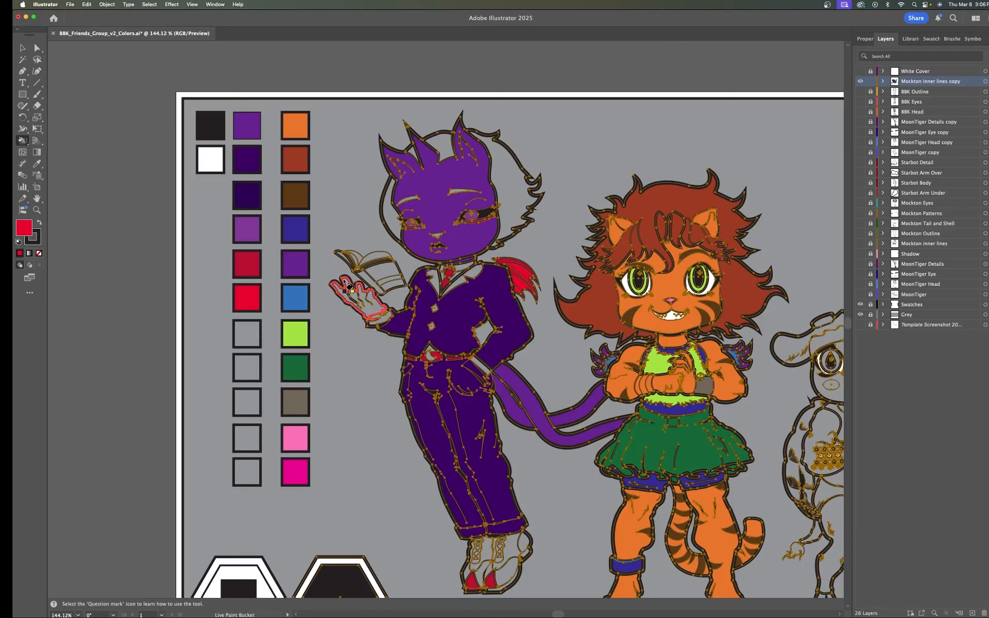
Sample the white swatch as the Live Paint fill colour, undoing the recolouring of the selected artwork.
key("i")
left_click(211, 158)
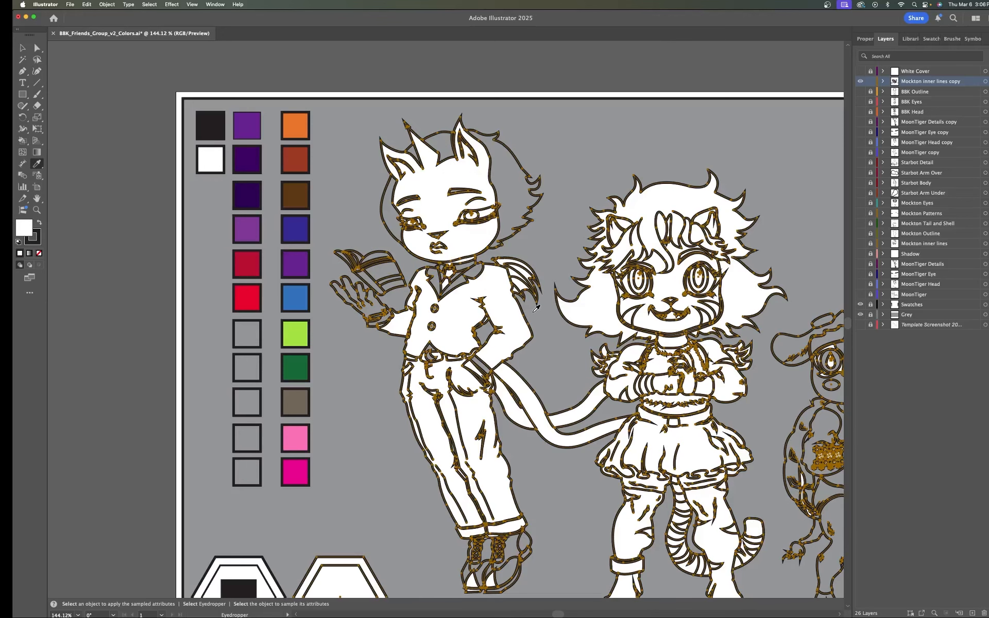
key("super")
key("super+z")
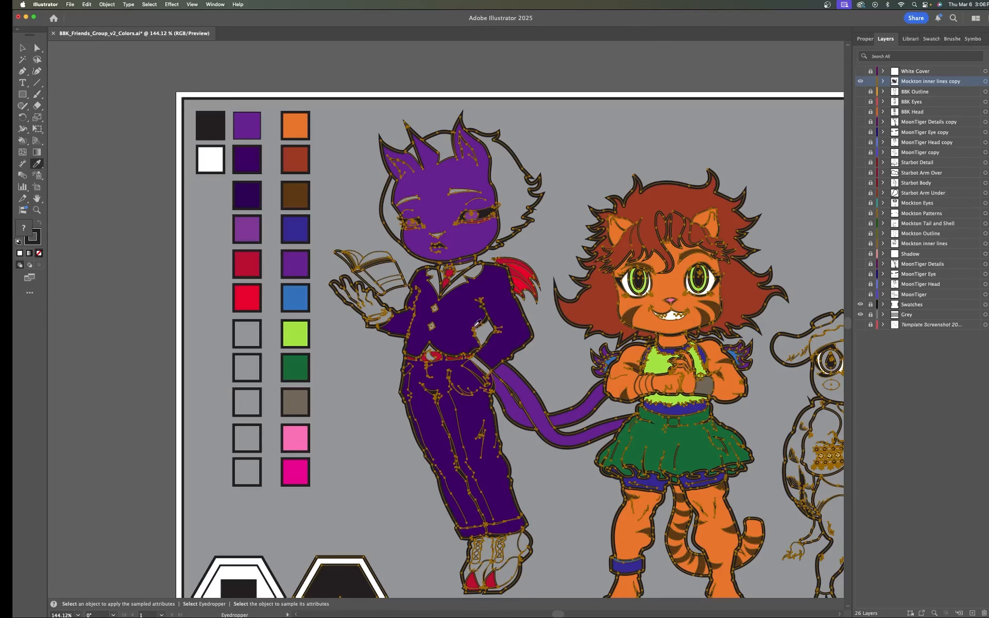
key("k")
scroll(451, 277, "up", 5)
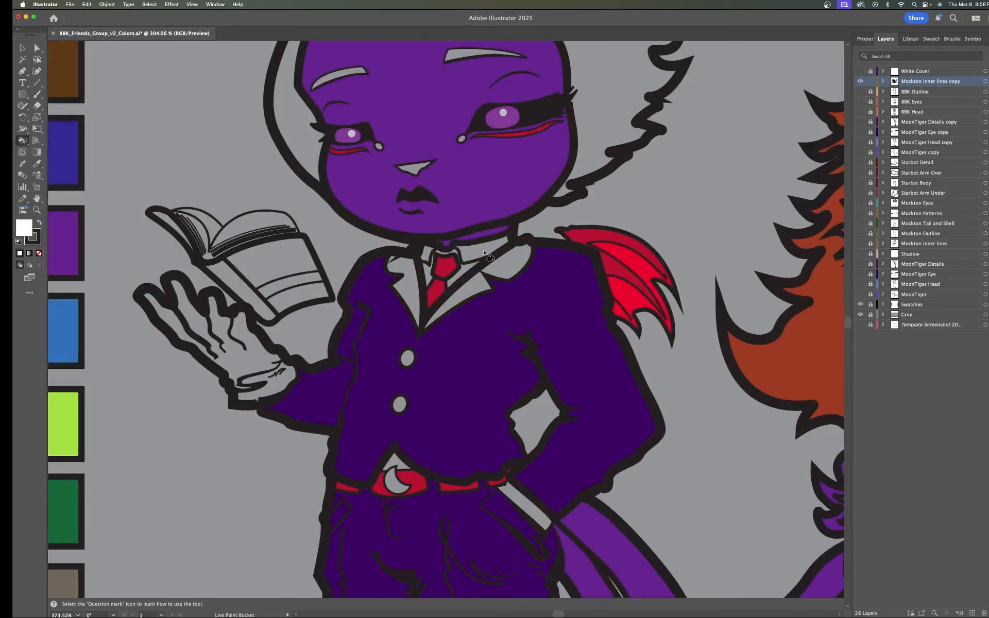
Fill the suited cat's shirt collar and the visible shirt sections on both sides of the tie with white.
left_click(483, 254)
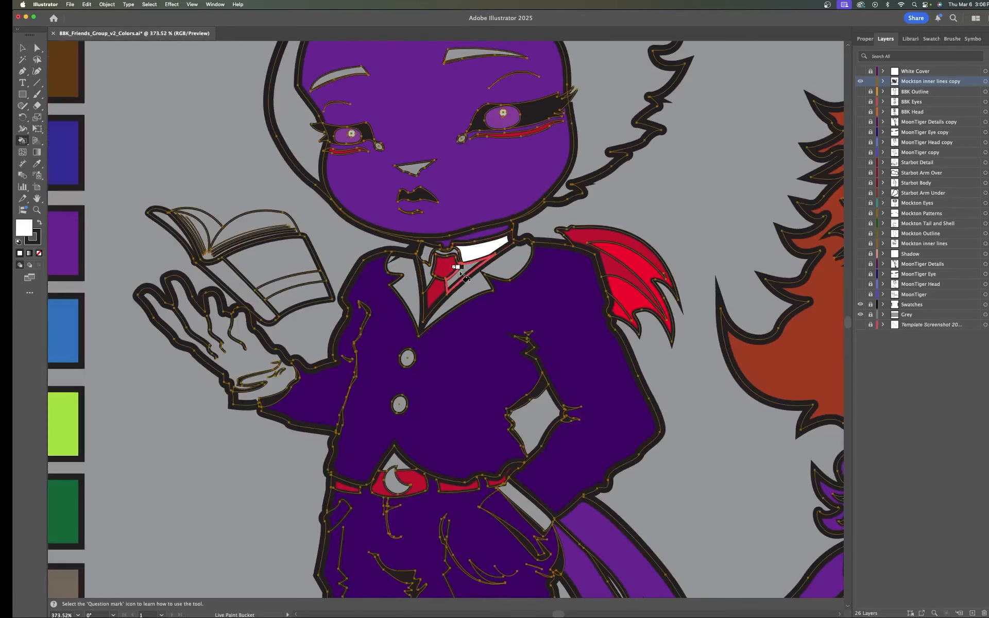
left_click(465, 271)
scroll(421, 278, "up", 3)
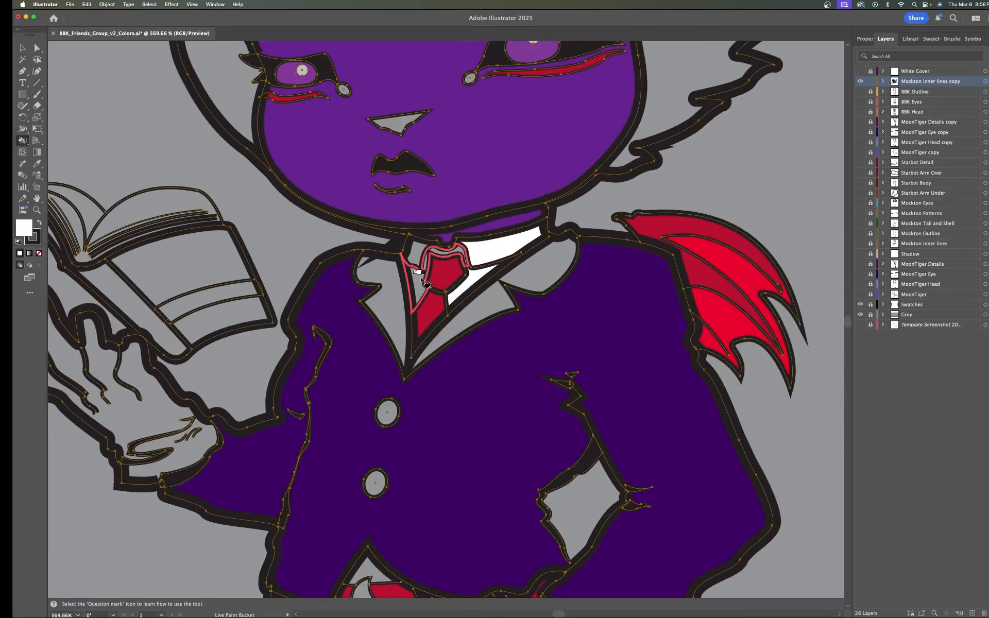
left_click(423, 280)
left_click(416, 251)
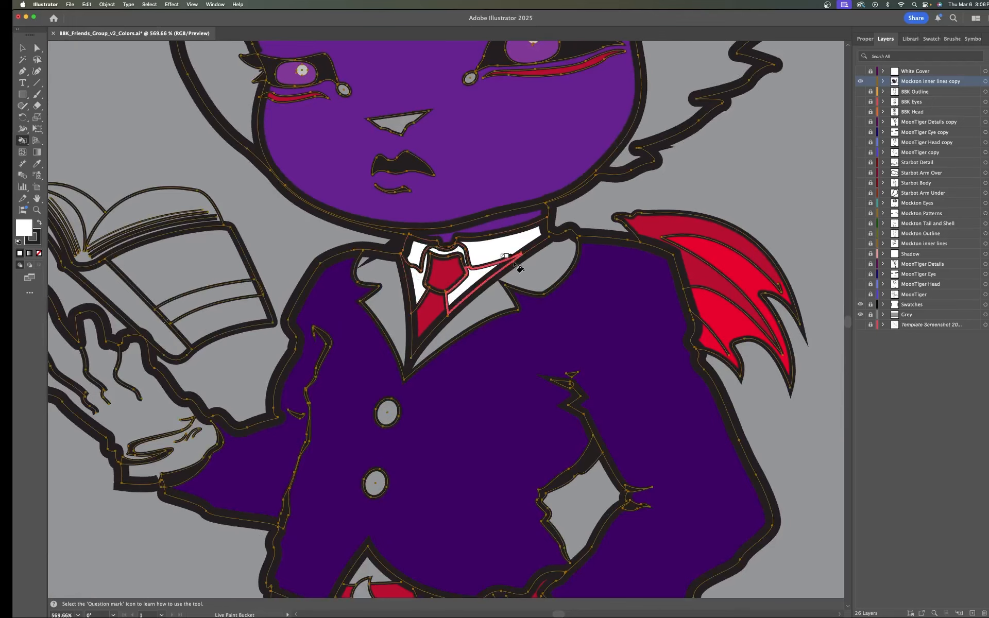
Fill the suited cat's raised glove, both sleeve cuffs and the small shirt triangle above the belt buckle with white.
scroll(520, 298, "down", 5)
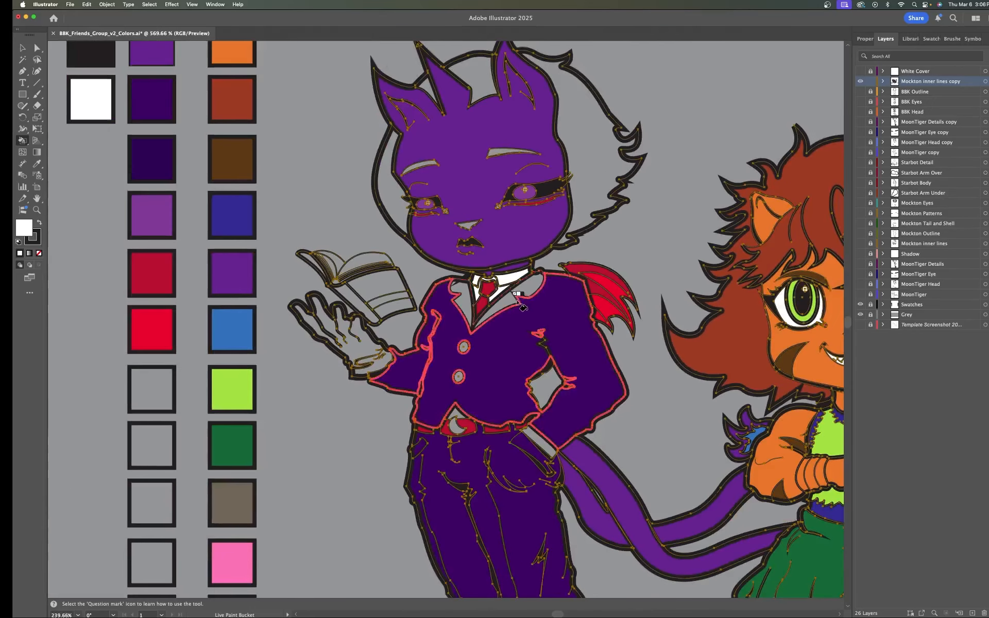
left_click(370, 350)
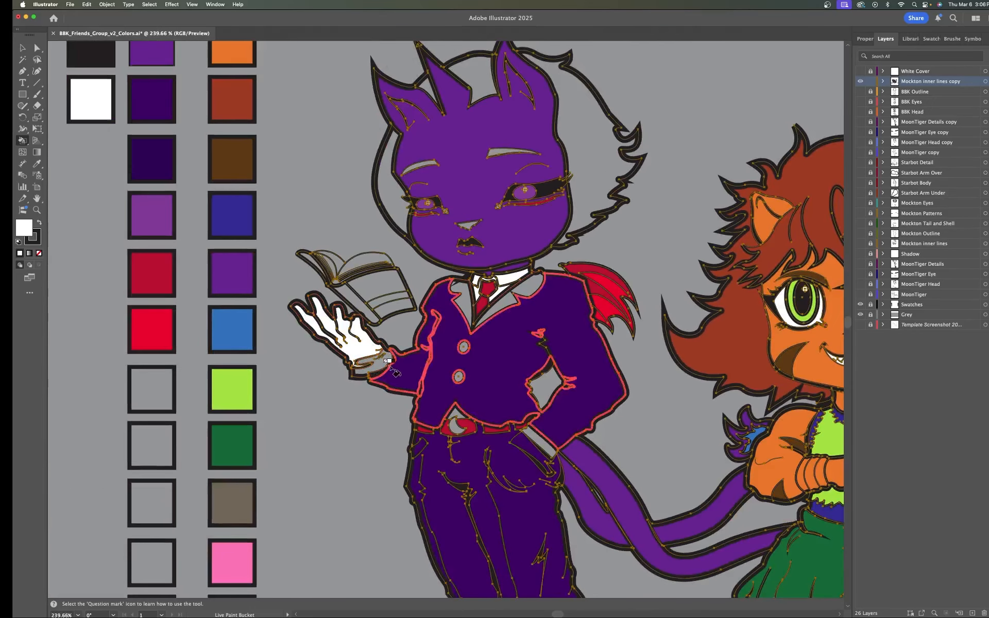
left_click(456, 415)
Colour the remaining unpainted sections of the suited cat's shoes, starting around the side panel beside the laces.
scroll(607, 434, "down", 1)
left_click_drag(607, 434, 571, 162)
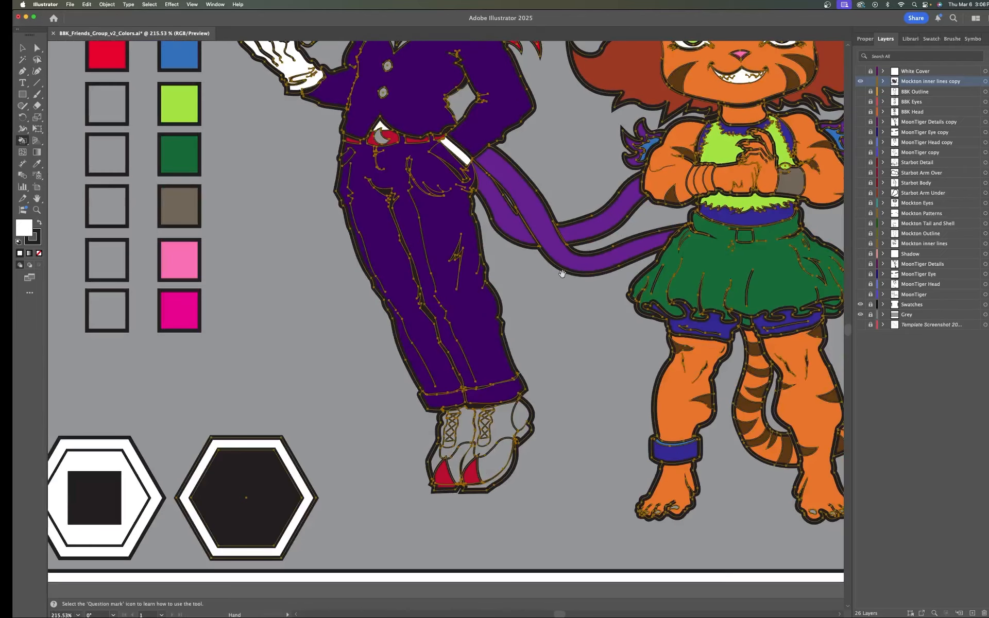
left_click_drag(577, 363, 564, 296)
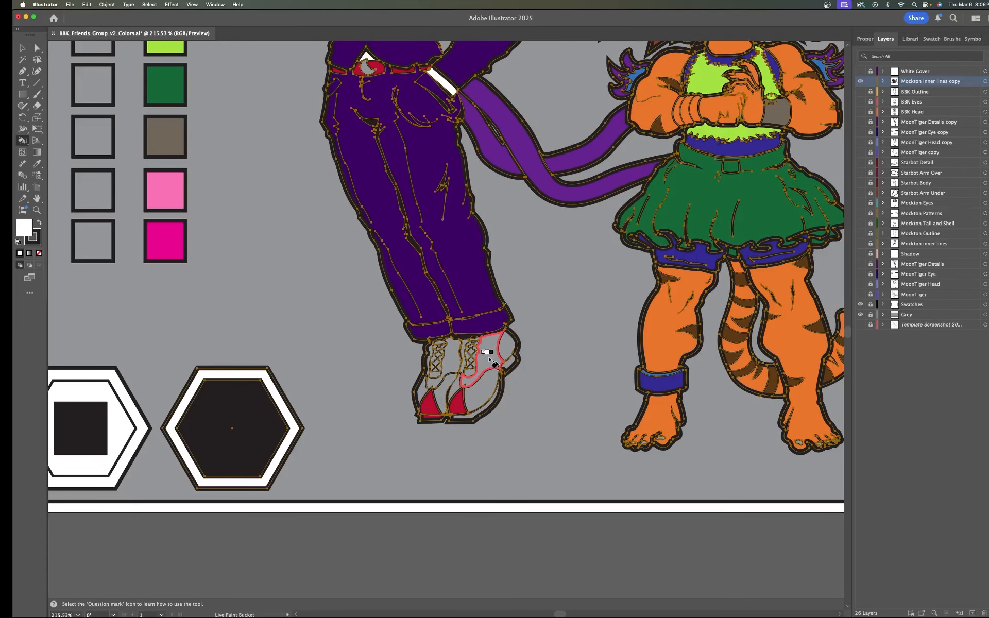
scroll(490, 360, "up", 2)
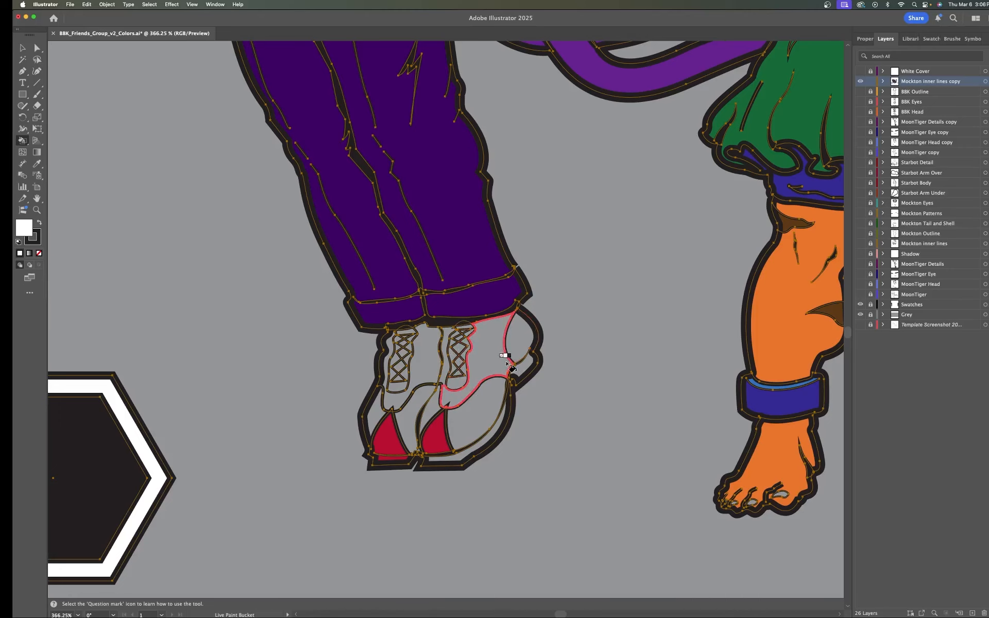
Paint the upper sections of the purple character's shoes white with Live Paint.
left_click(492, 353)
scroll(534, 354, "down", 3)
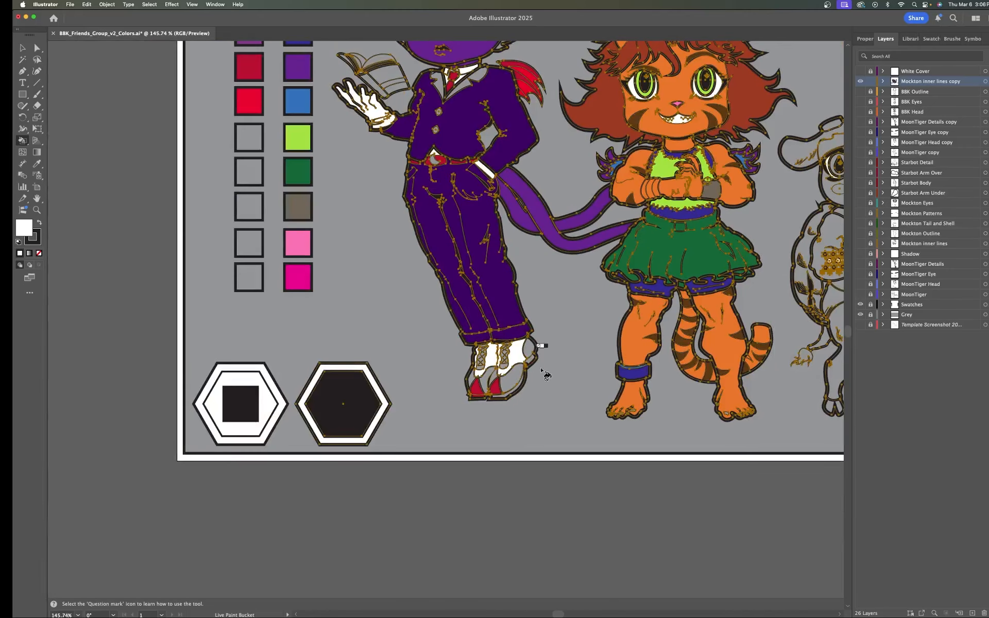
scroll(438, 381, "up", 5)
scroll(437, 381, "right", 3)
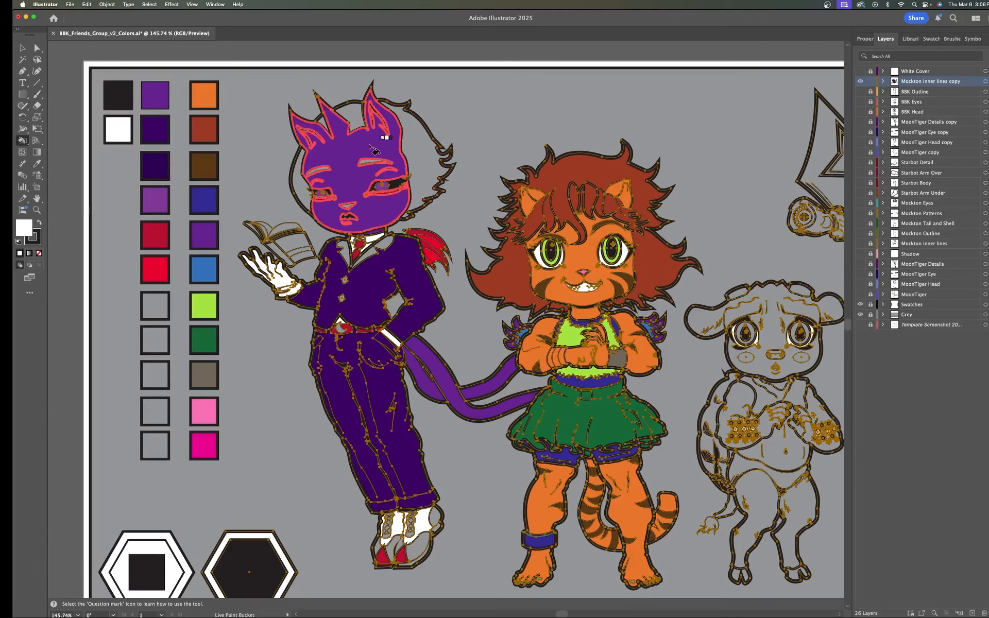
Sample the darkest purple swatch, undo its effect on the artwork, and paint the hair behind the purple character's head with it.
key("i")
left_click(158, 164)
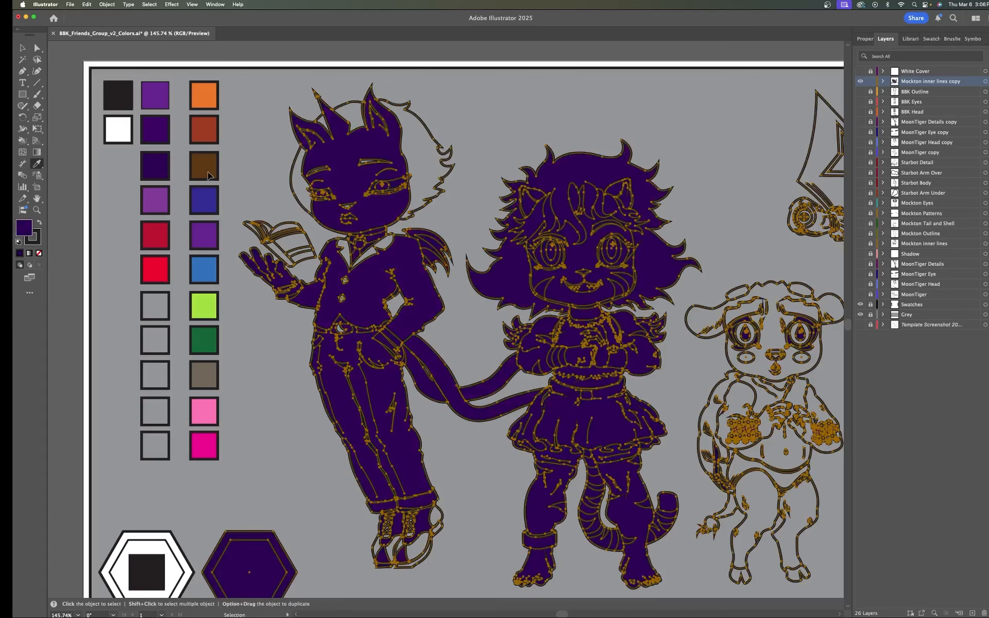
key("super+z")
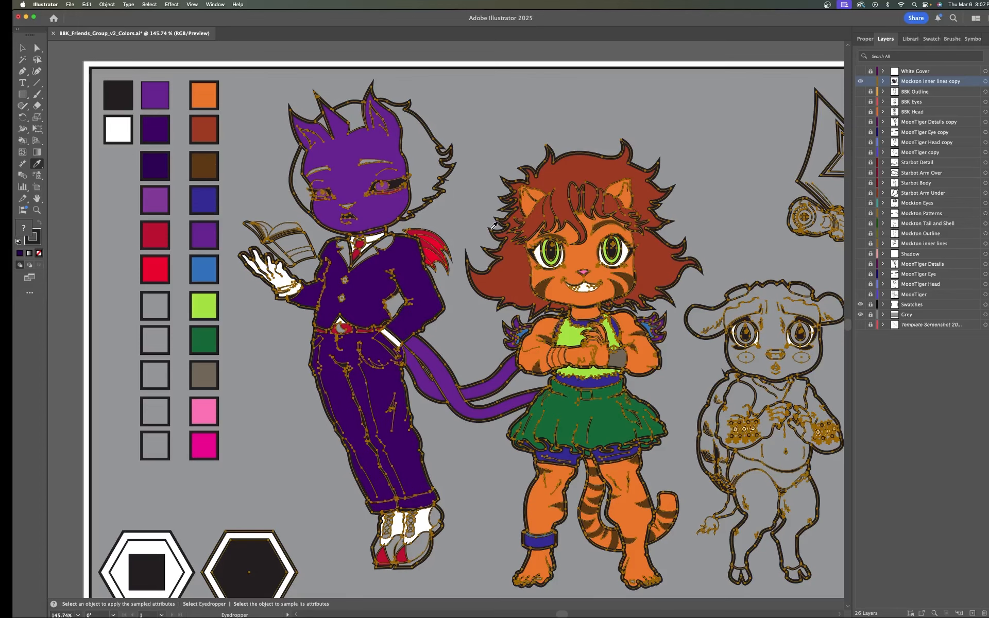
key("k")
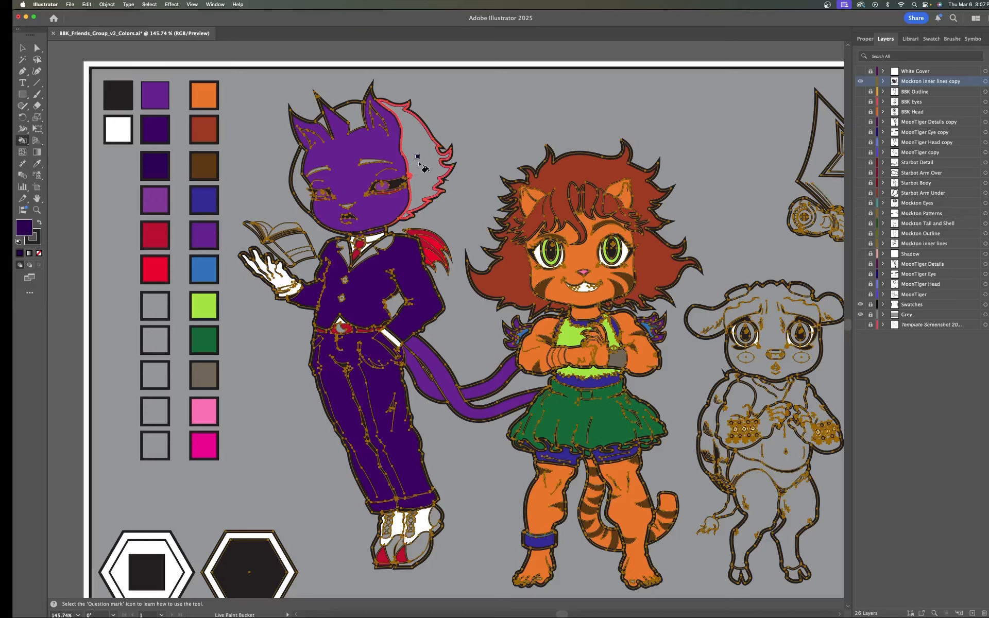
left_click(417, 156)
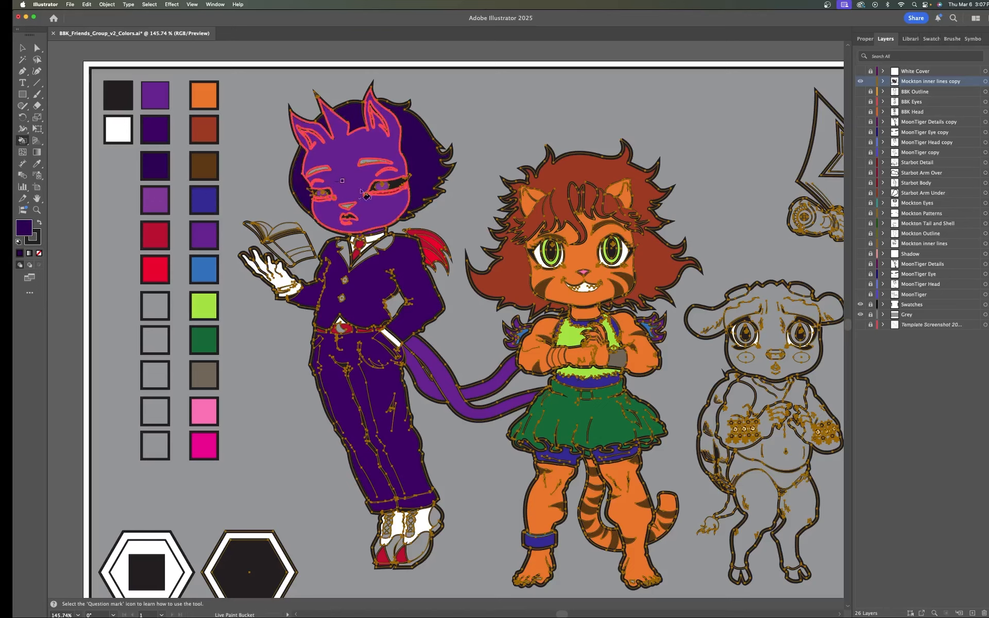
Paint the two buttons on the purple character's jacket with the darkest purple.
scroll(505, 224, "up", 5)
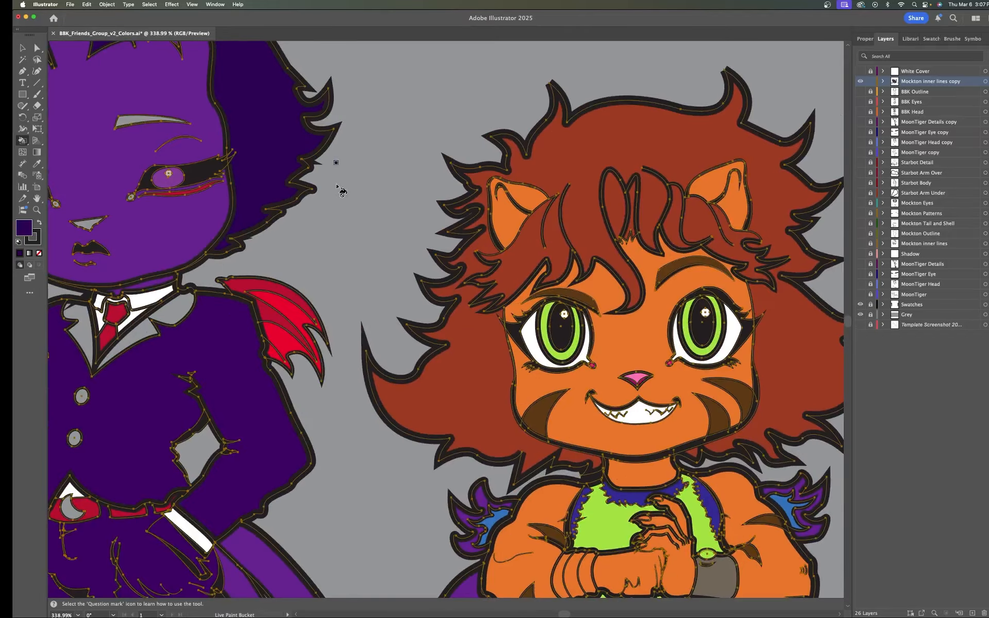
left_click_drag(141, 229, 600, 285)
scroll(599, 285, "down", 5)
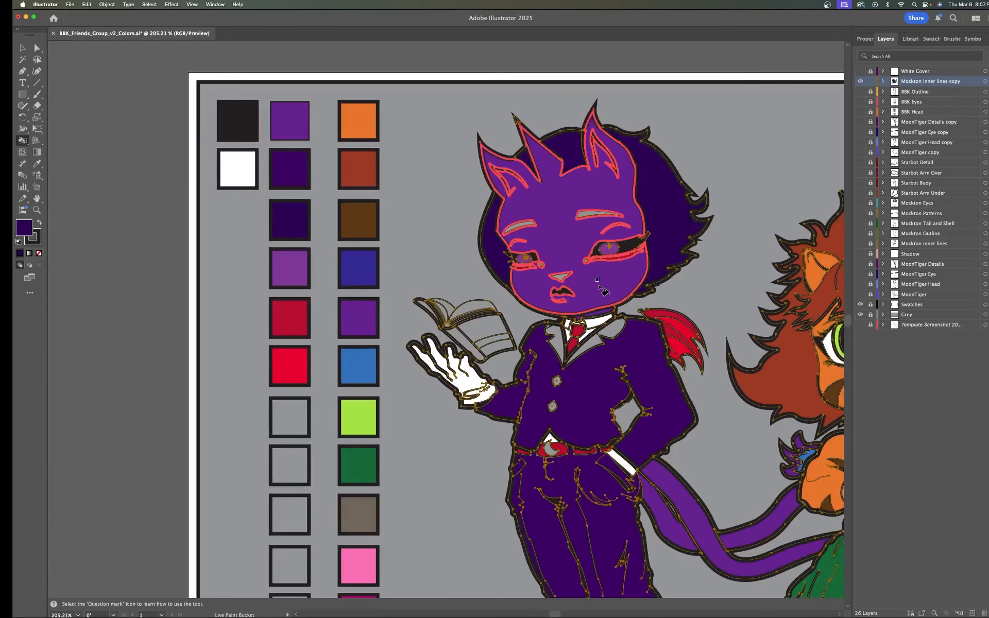
left_click_drag(696, 359, 580, 255)
scroll(469, 245, "up", 3)
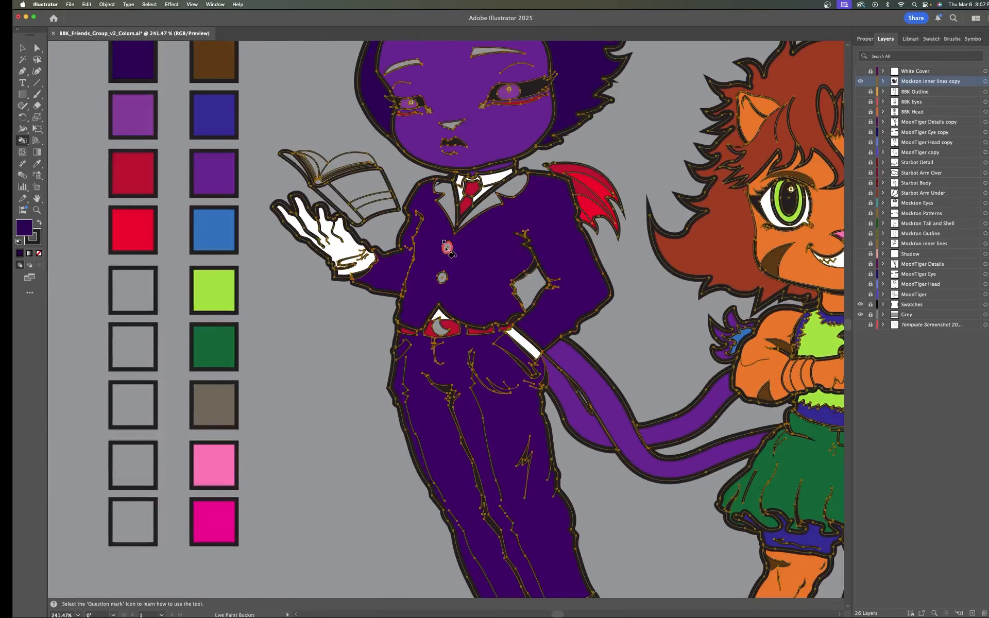
left_click(446, 246)
left_click(441, 278)
Sample the suit's dark purple swatch, undo its effect on the artwork, and paint both eyebrows and the nose with it.
scroll(514, 257, "down", 4)
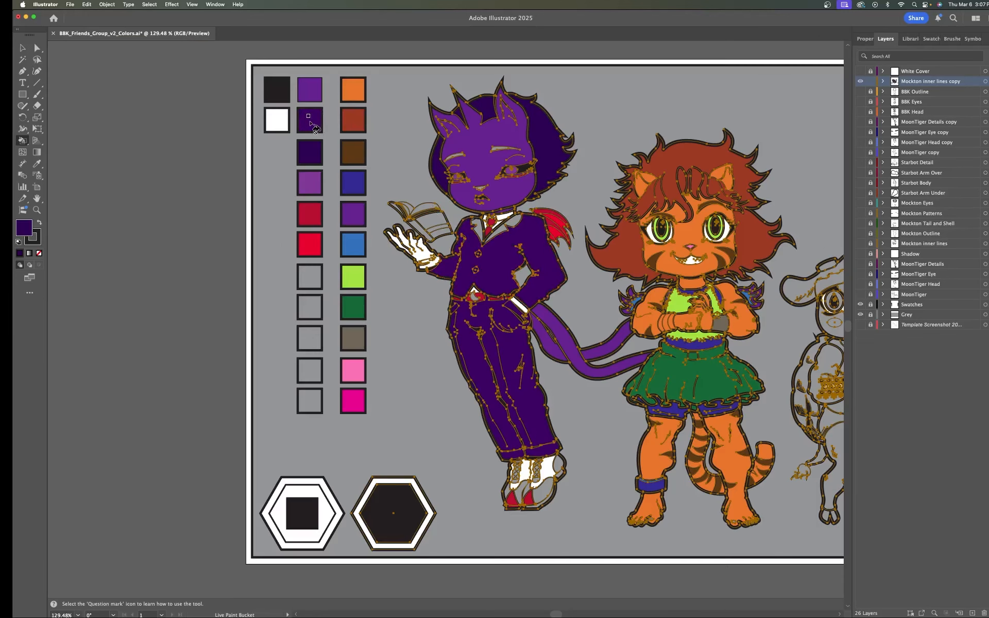
key("i")
left_click(313, 120)
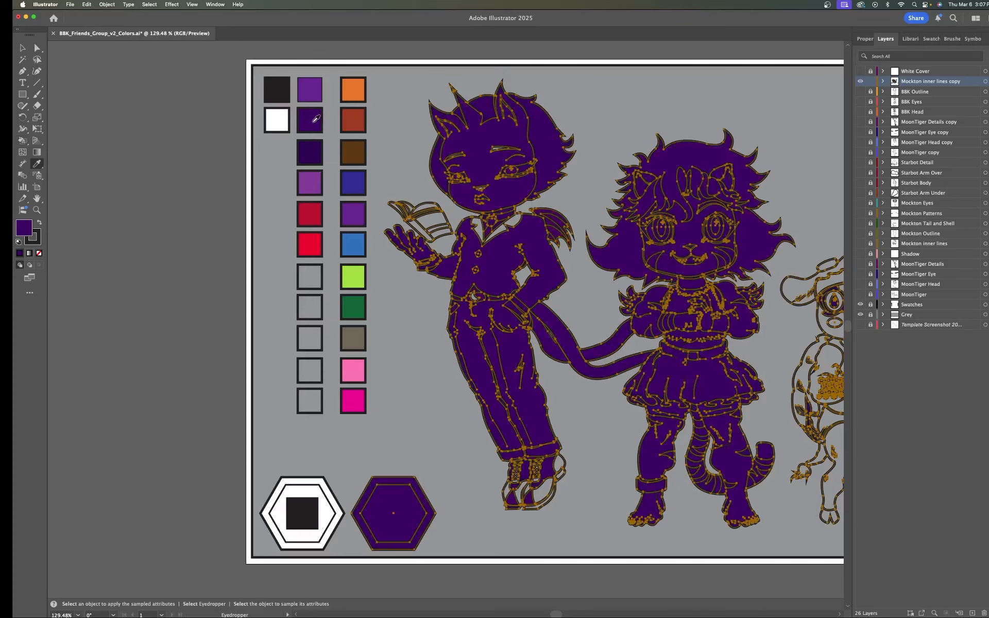
key("super+z")
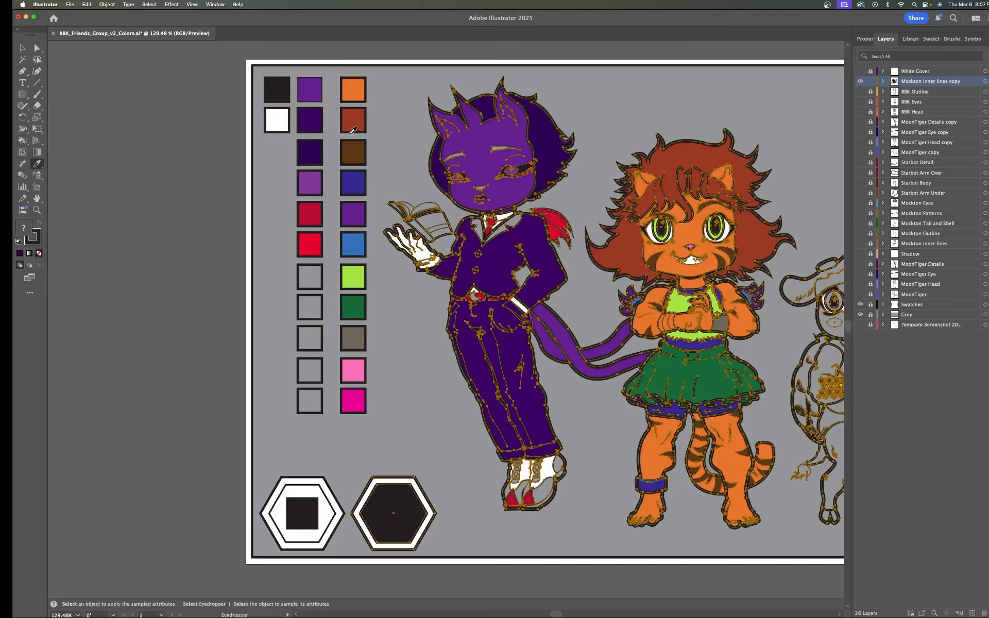
key("k")
scroll(461, 157, "up", 5)
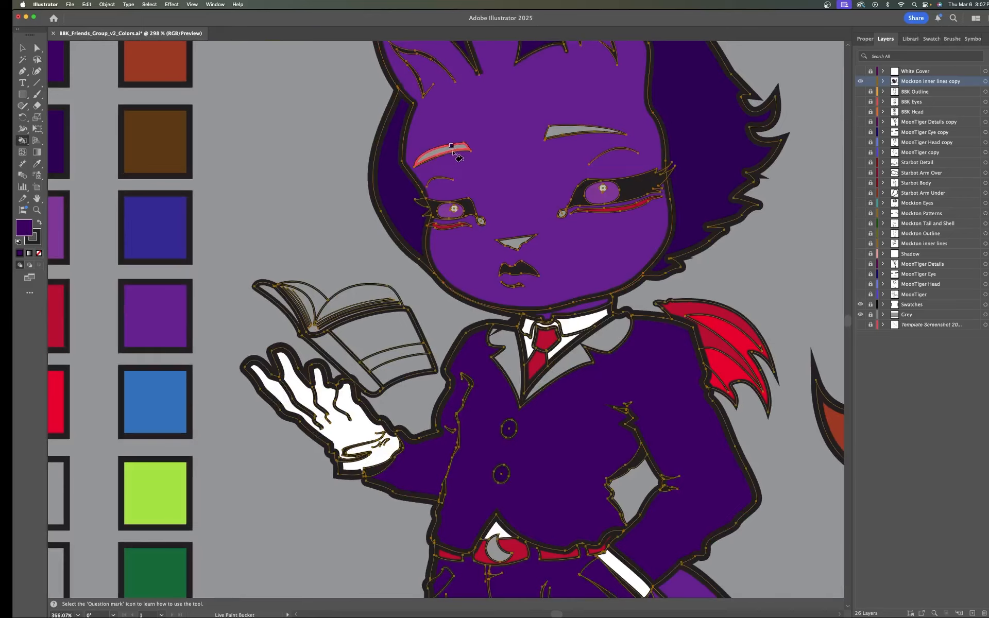
left_click(453, 153)
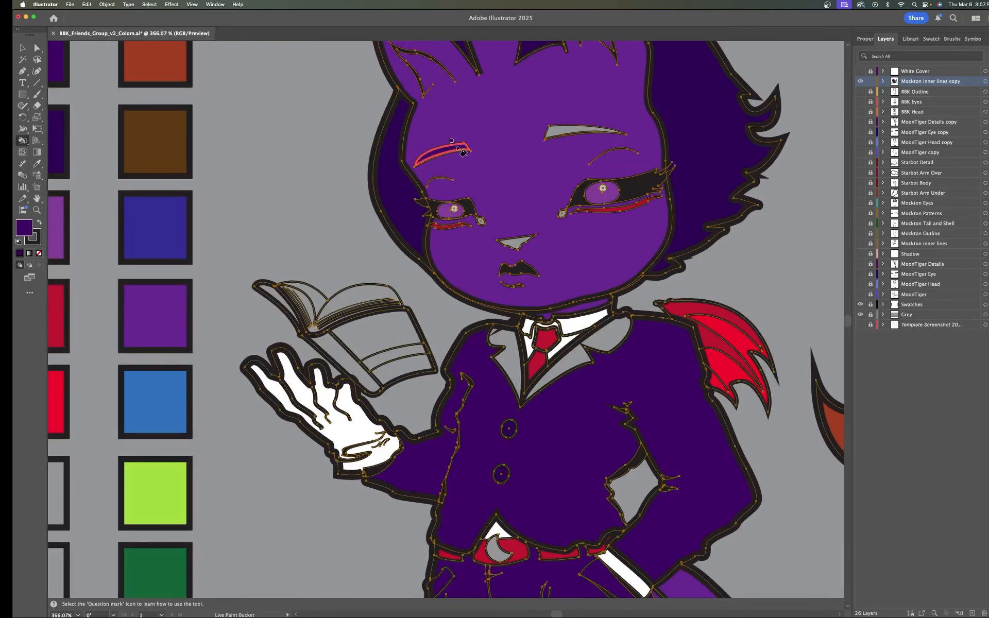
left_click(561, 133)
left_click(517, 242)
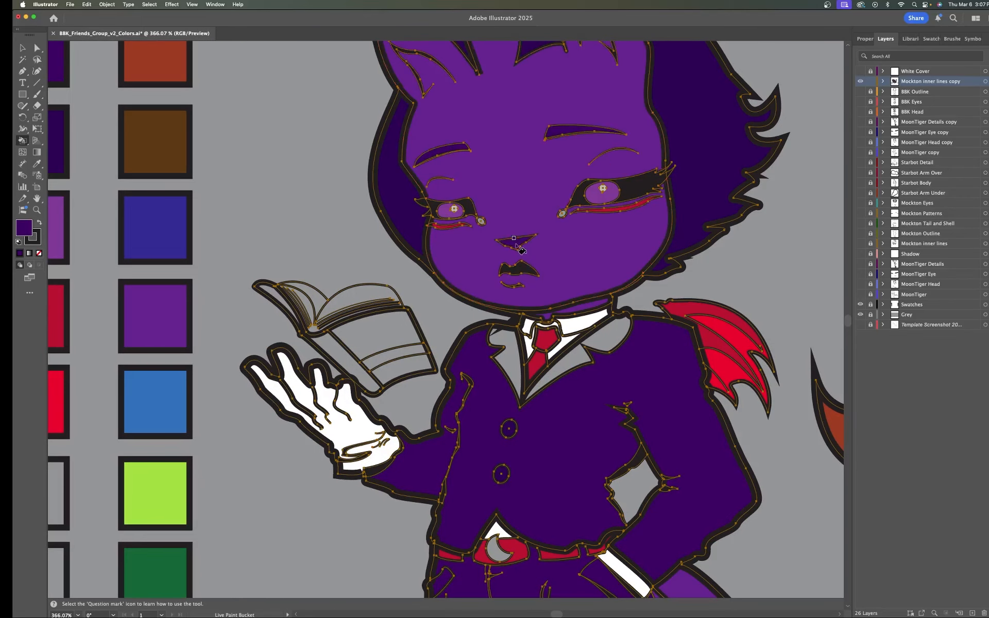
Resample the darkest purple swatch, undo its effect on the artwork, and paint the right shoe's sole and the block under its heel.
scroll(602, 257, "down", 5)
key("i")
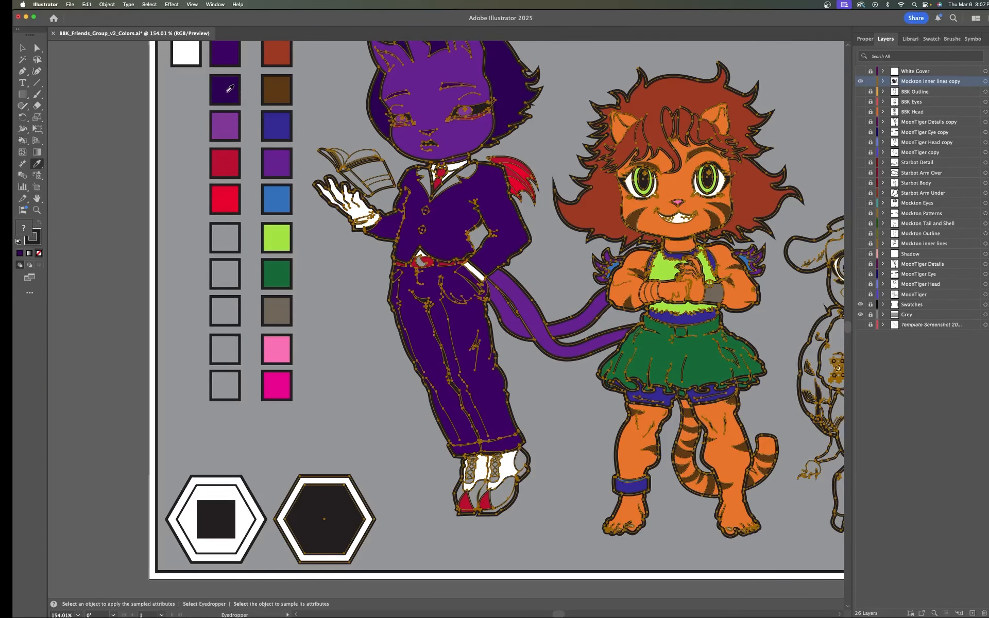
left_click(228, 88)
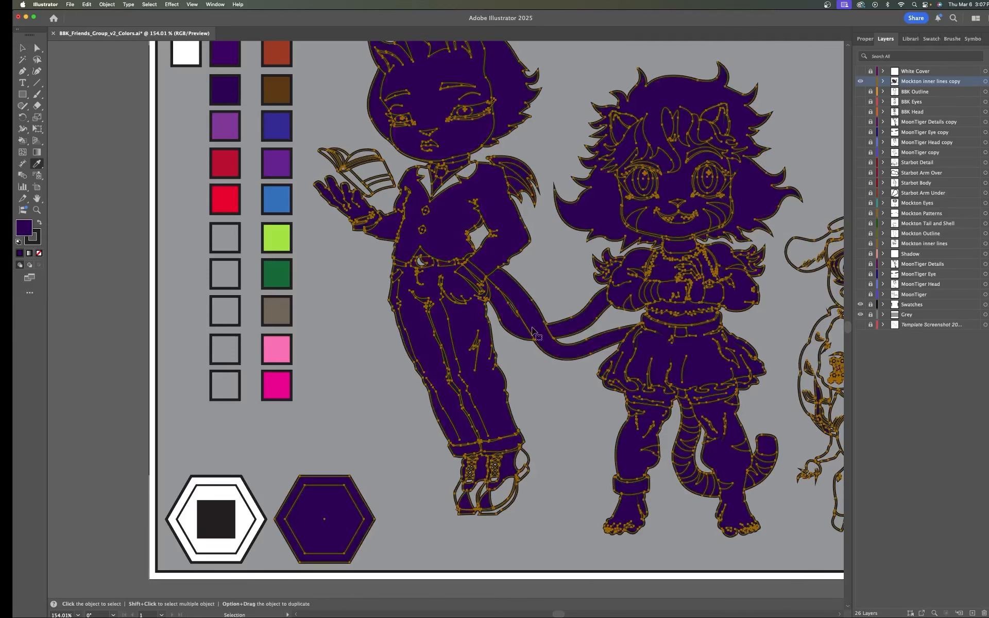
key("super+z")
key("k")
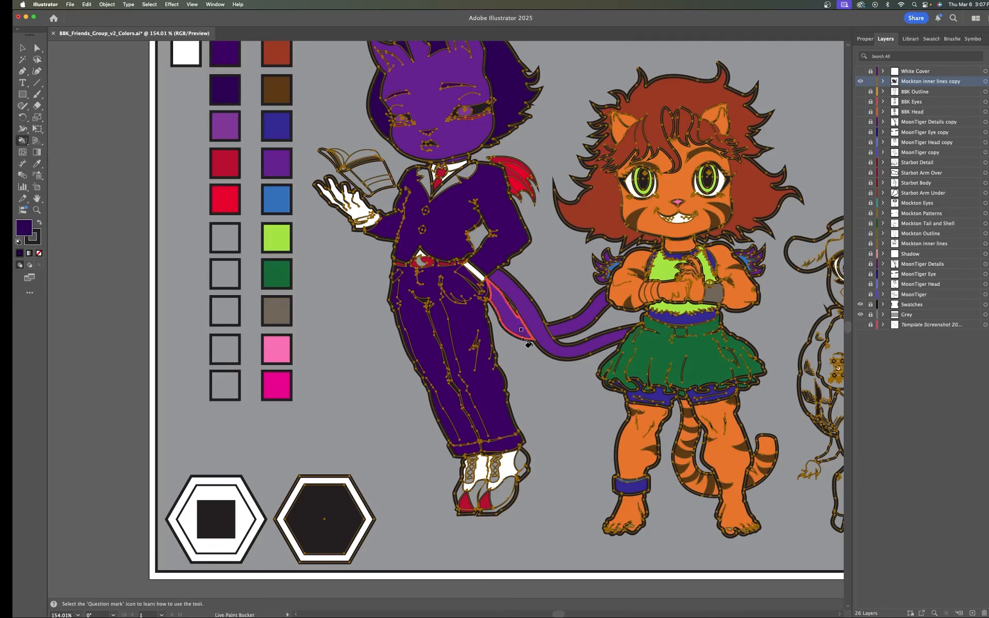
scroll(528, 493, "up", 3)
scroll(478, 526, "up", 2)
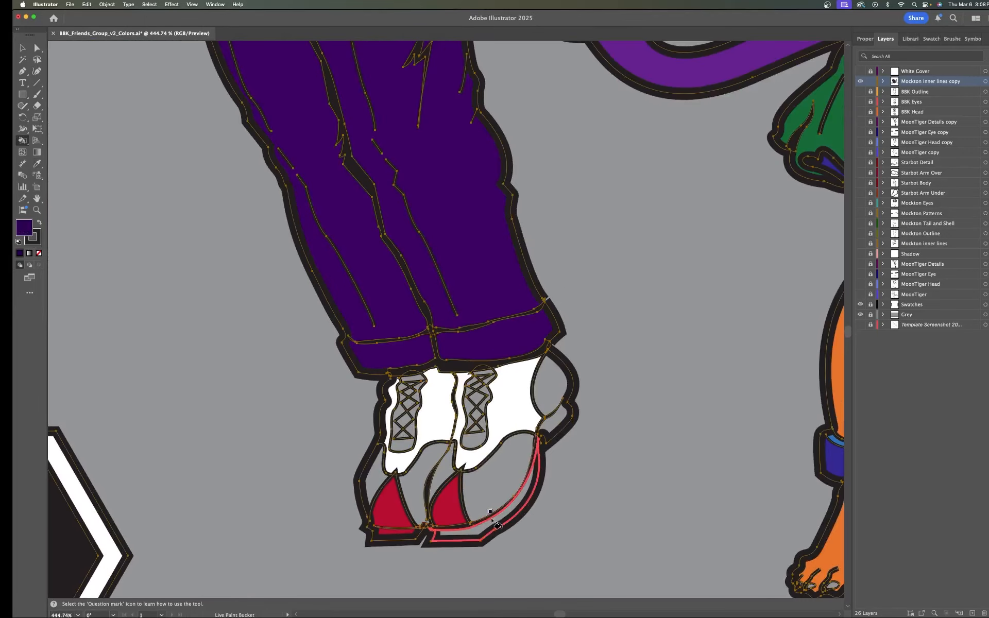
left_click(484, 526)
left_click(564, 423)
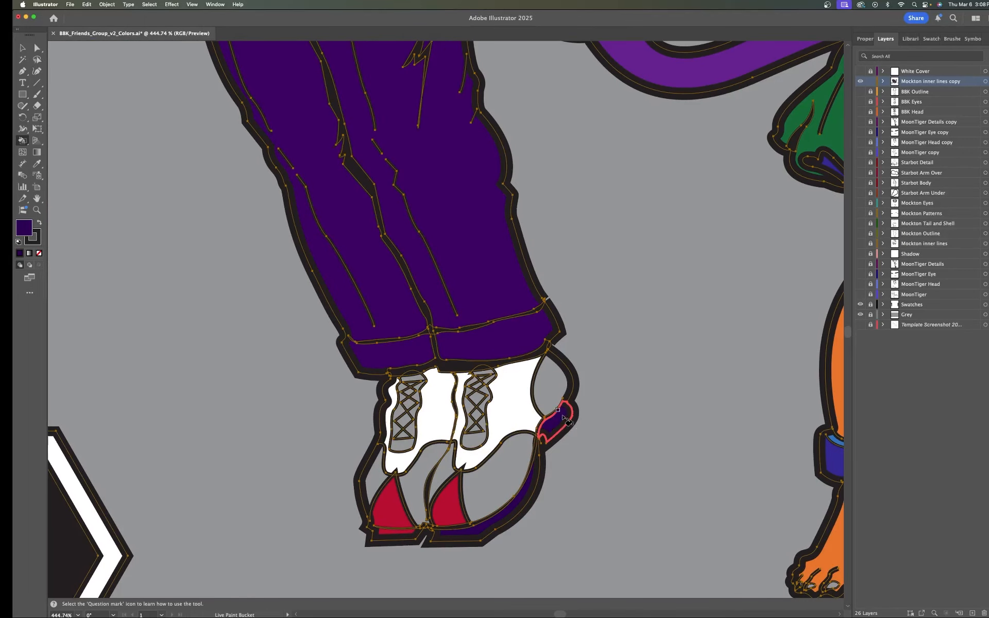
Try filling the left shoe's sole strip with the darkest purple, and undo that fill.
scroll(612, 404, "down", 3)
scroll(466, 483, "up", 3)
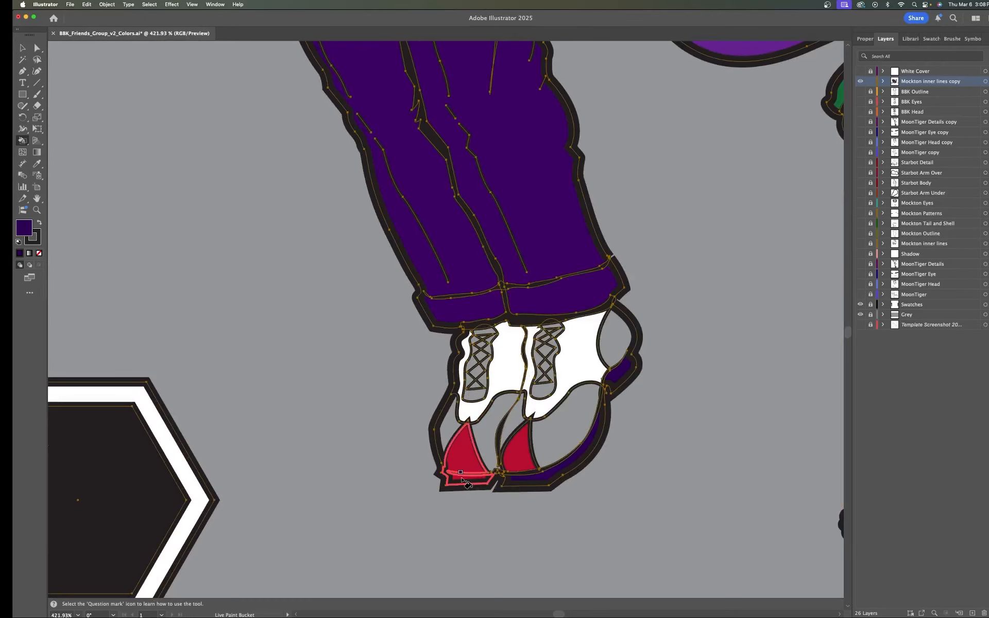
left_click(460, 482)
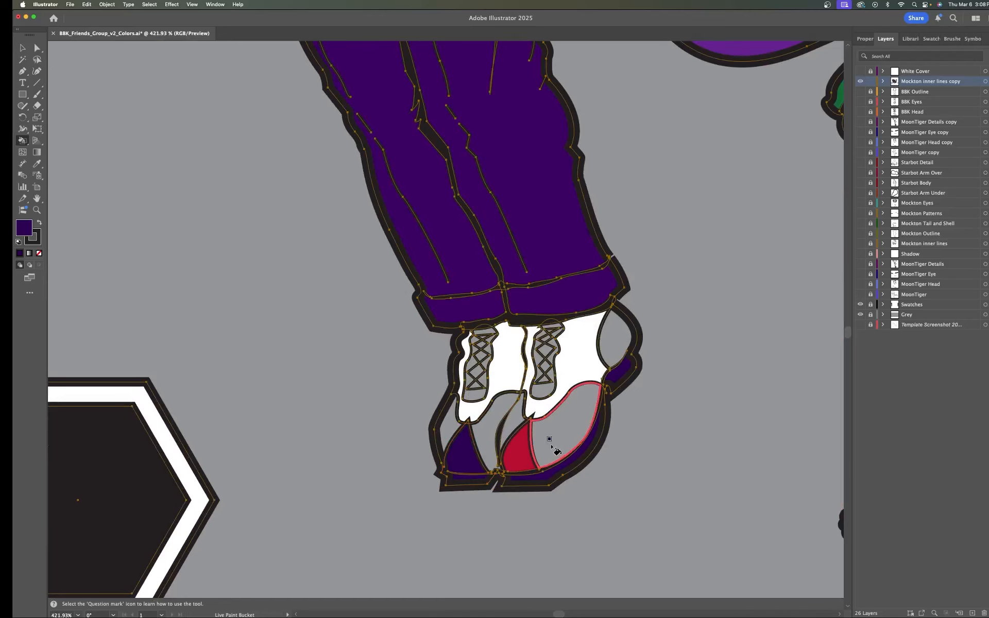
key("super+z")
Sample the light purple swatch and paint the jacket lapels and the belt buckle's crescent moon with it.
scroll(641, 397, "down", 3)
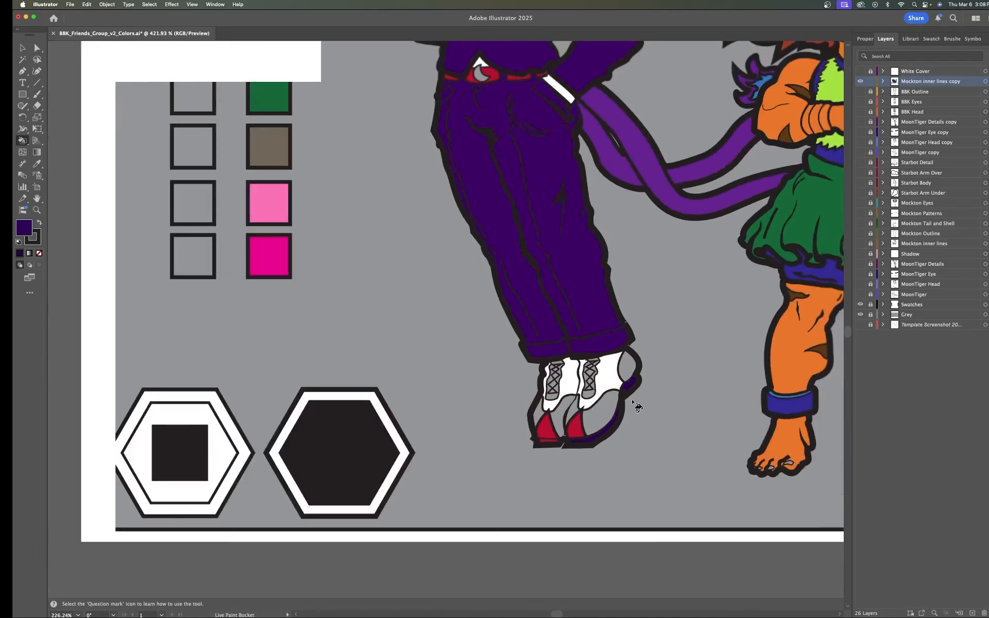
scroll(191, 239, "down", 3)
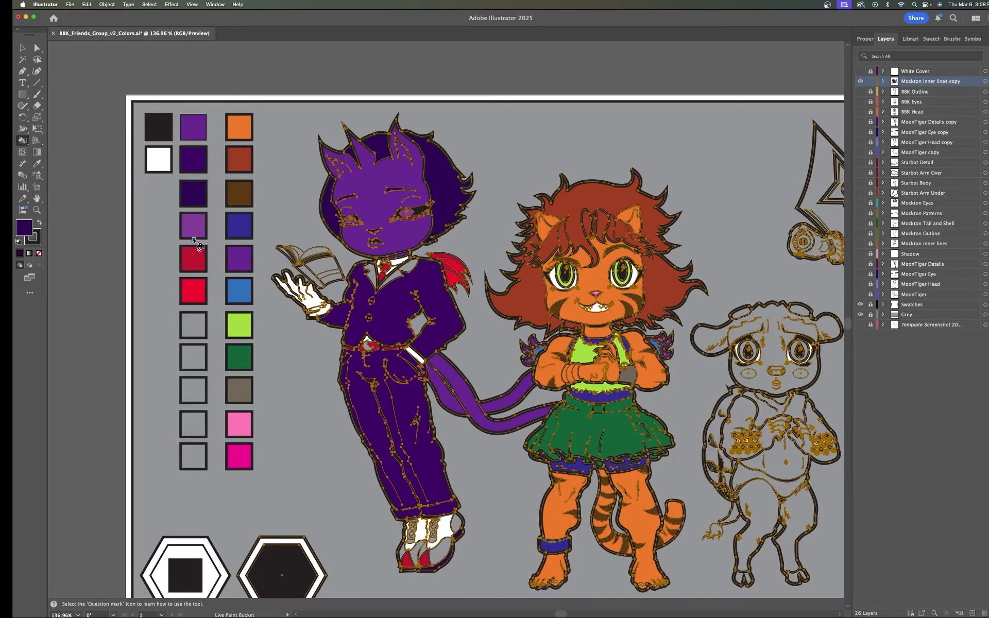
key("i")
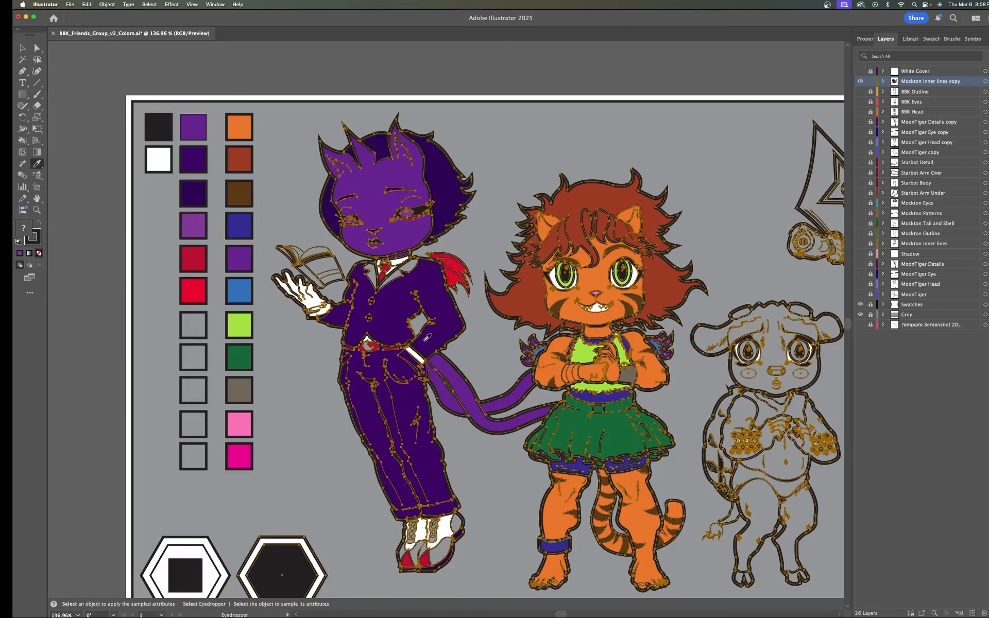
key("k")
scroll(396, 289, "up", 5)
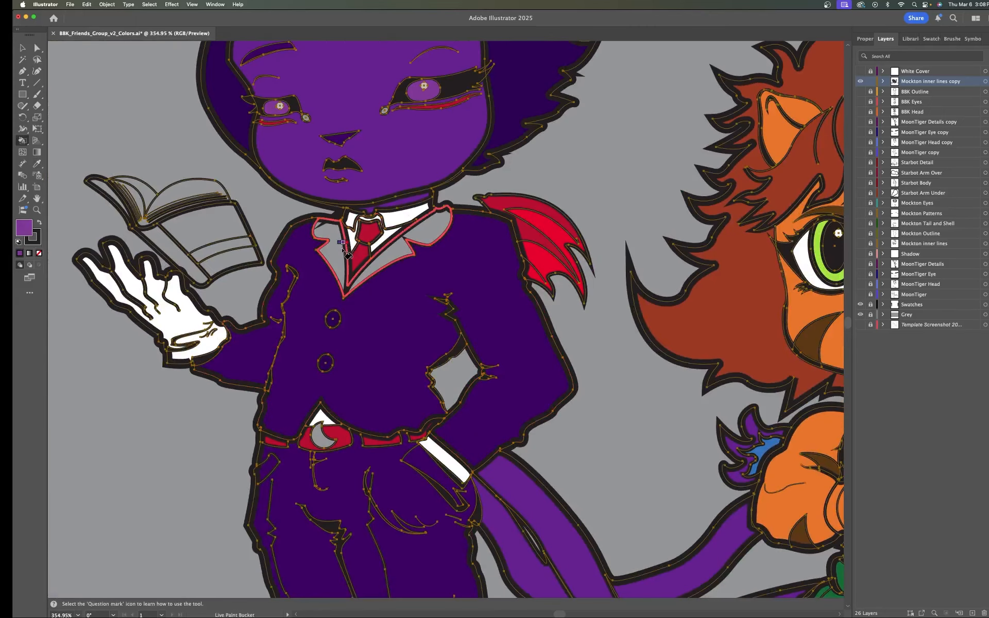
left_click(342, 252)
scroll(407, 248, "down", 2)
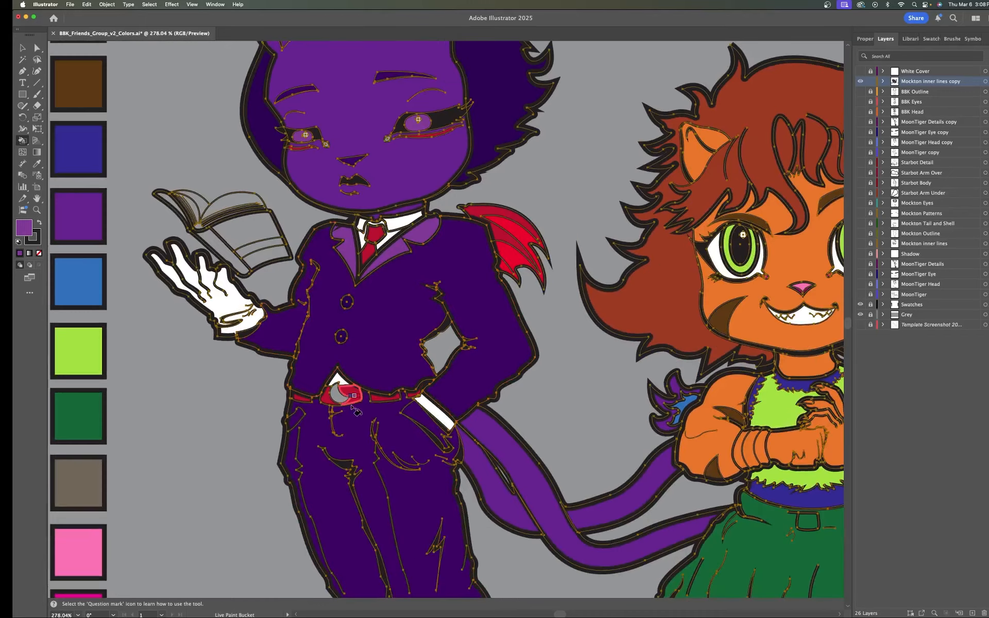
Paint the grey front panels and heel panel of the purple character's shoes light purple.
scroll(399, 384, "down", 7)
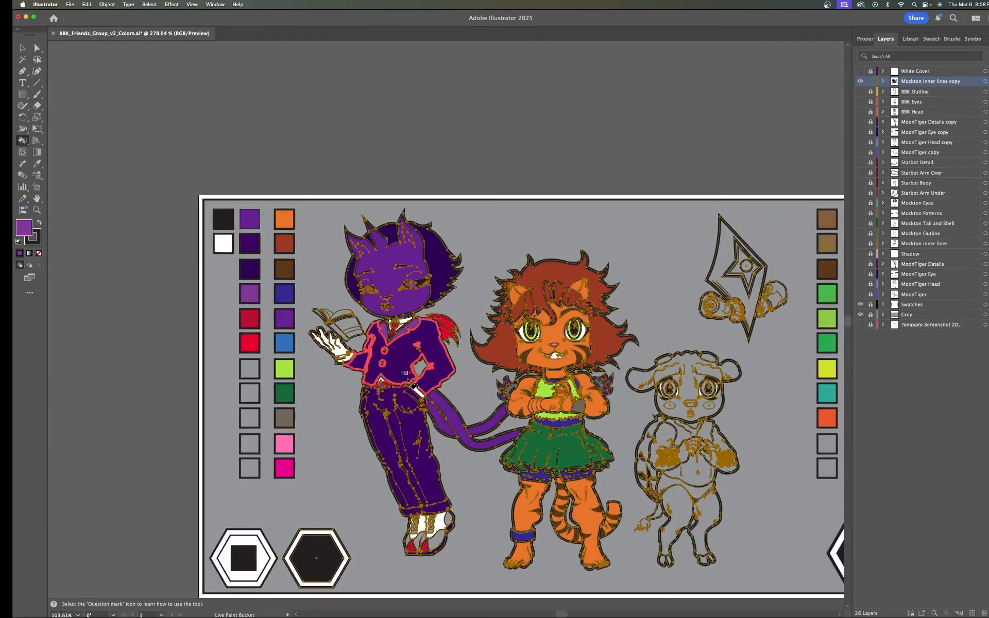
scroll(407, 382, "down", 4)
scroll(495, 337, "up", 3)
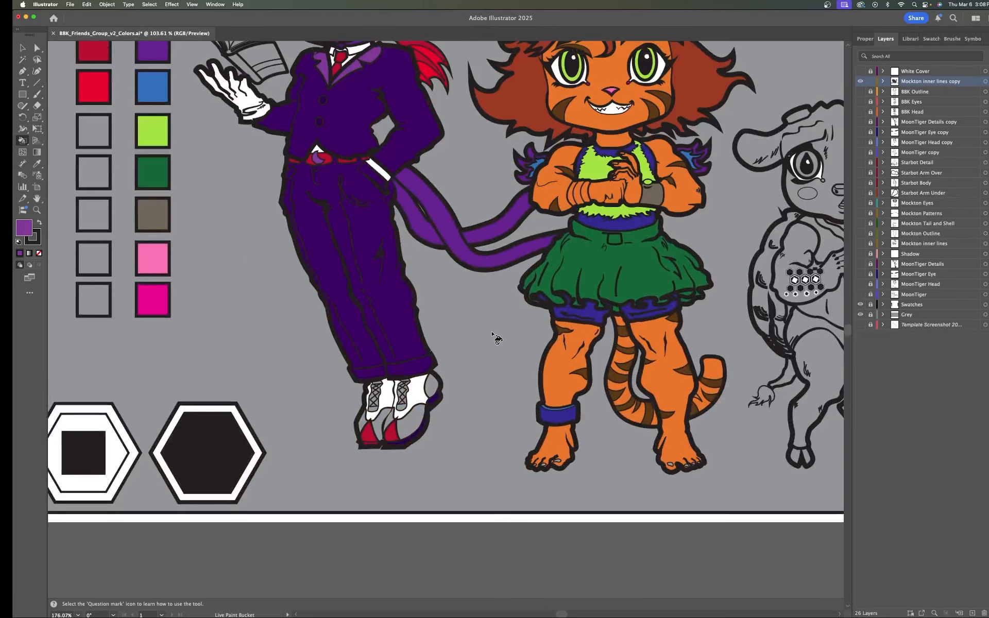
scroll(489, 340, "up", 2)
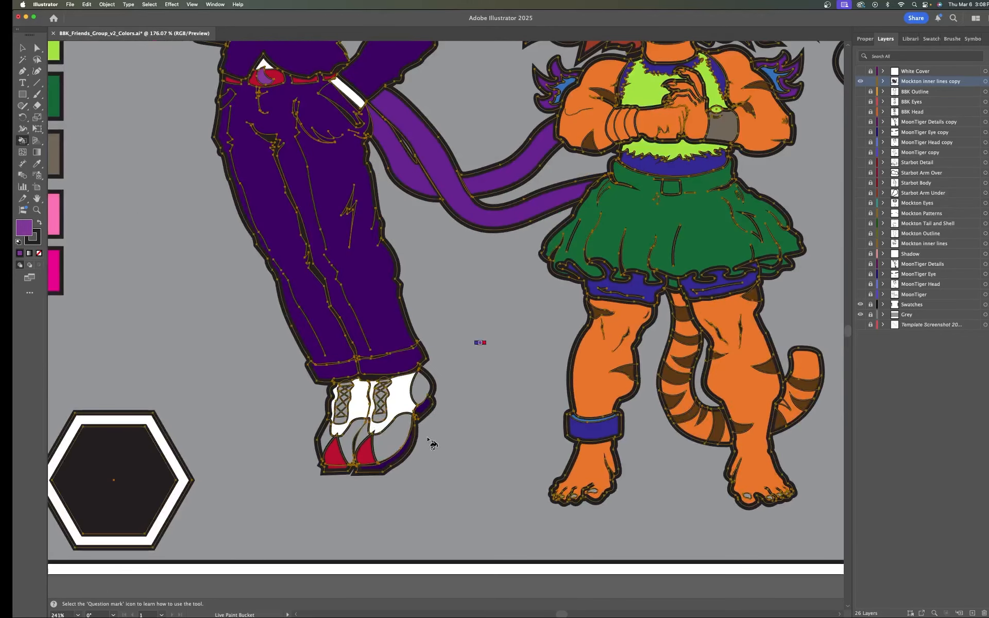
left_click(397, 442)
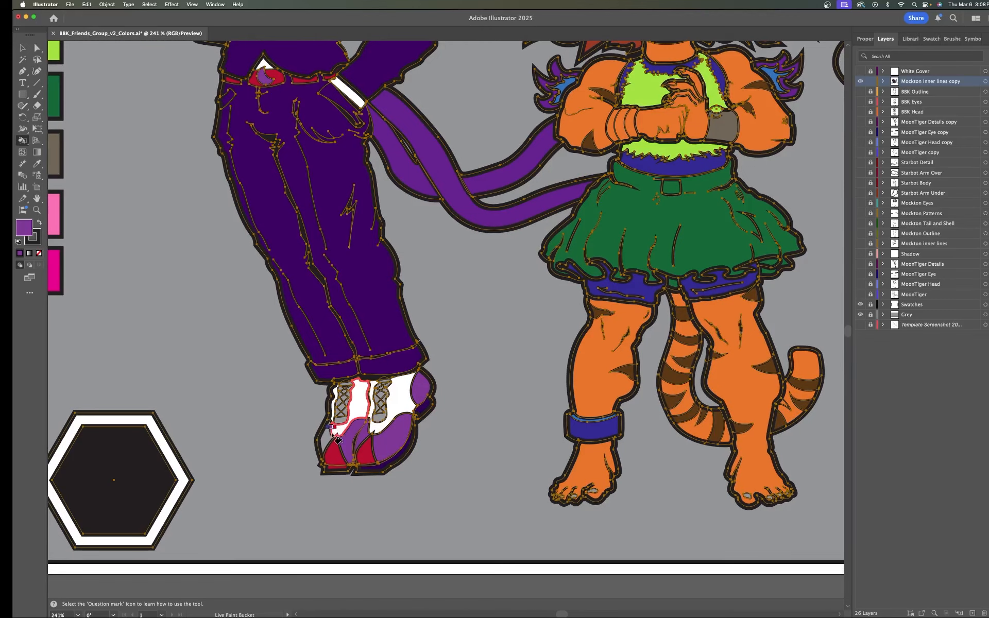
Paint the grey lace panels of both of the purple character's shoes light purple.
scroll(410, 387, "down", 2)
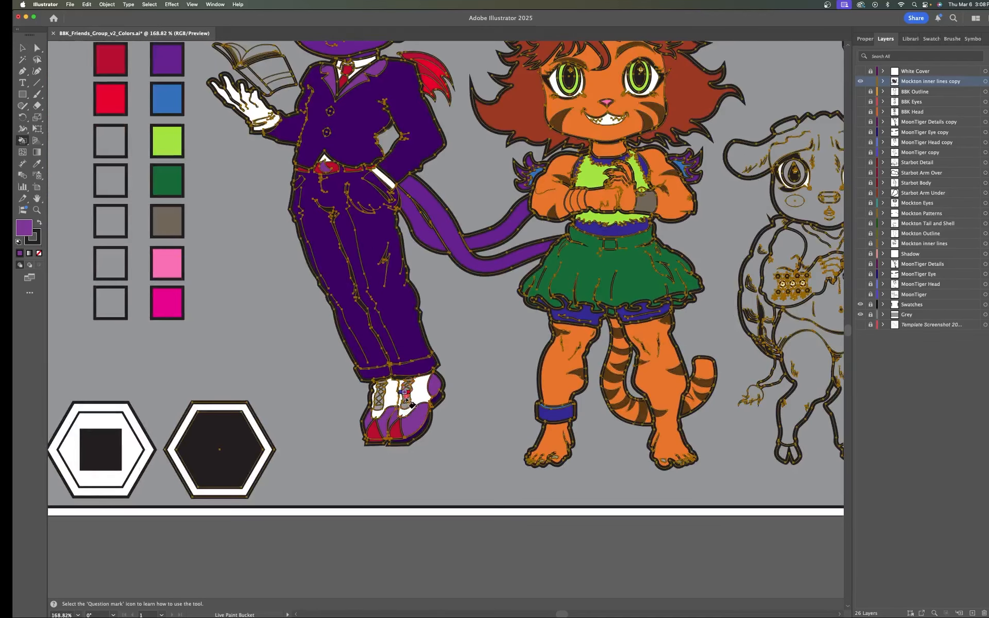
scroll(437, 397, "up", 2)
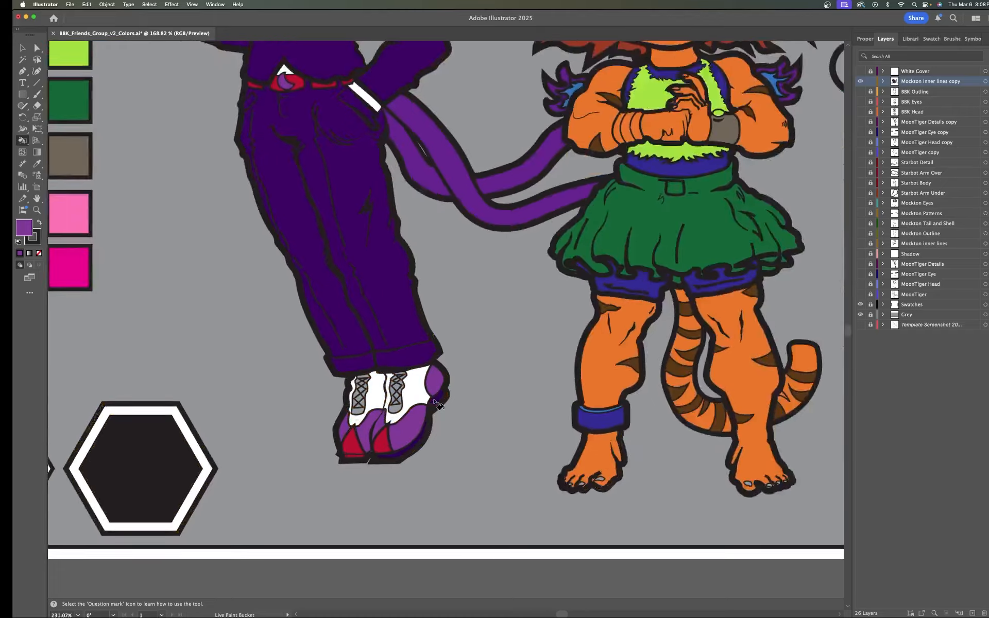
scroll(436, 405, "up", 5)
left_click(342, 406)
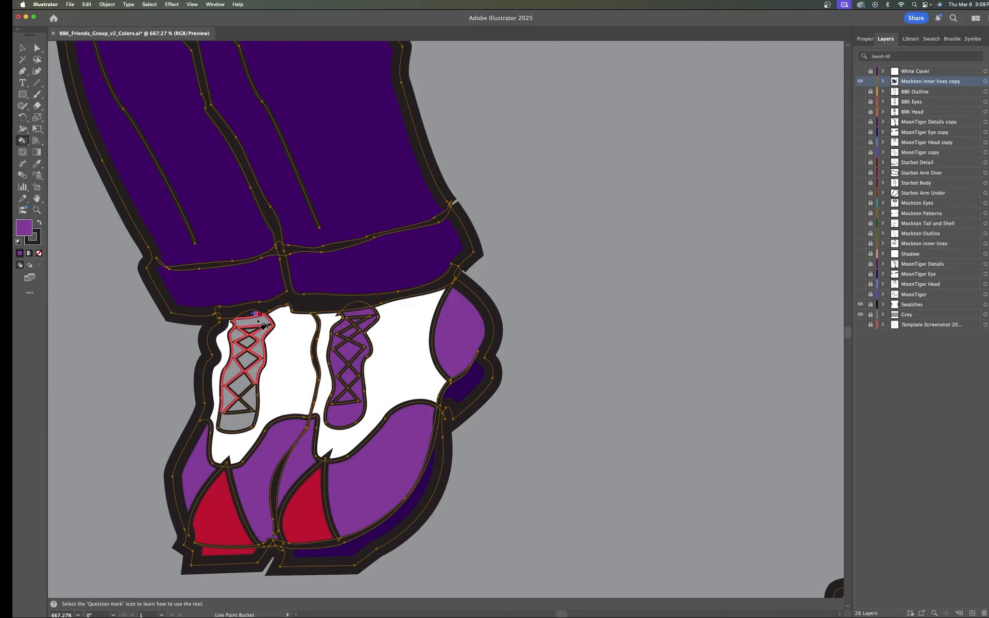
left_click(258, 321)
left_click(250, 412)
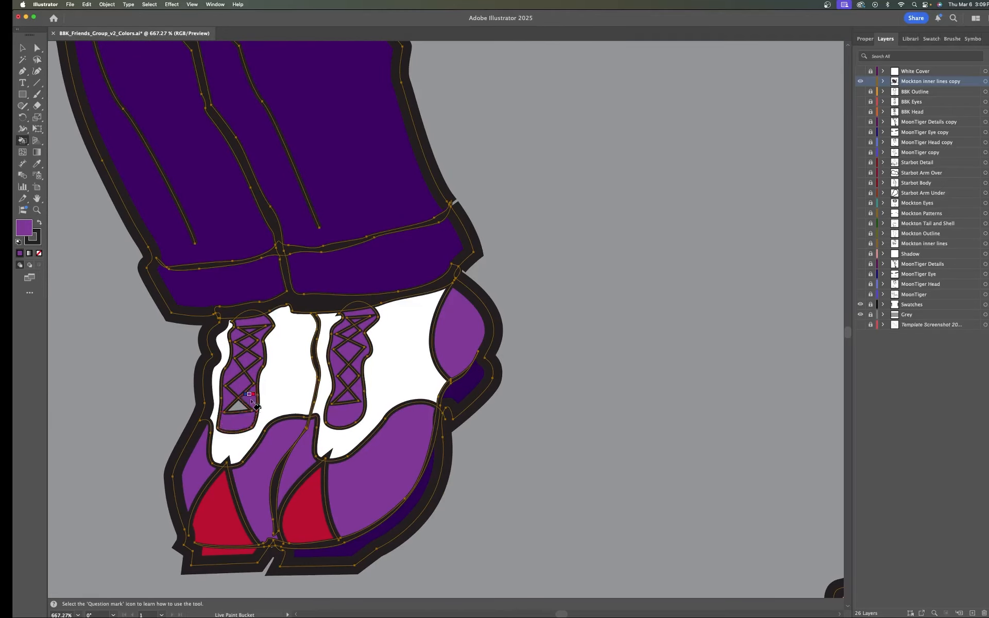
Sample the dark purple swatch directly below the medium purple one and undo its effect on the artwork.
scroll(406, 368, "down", 2)
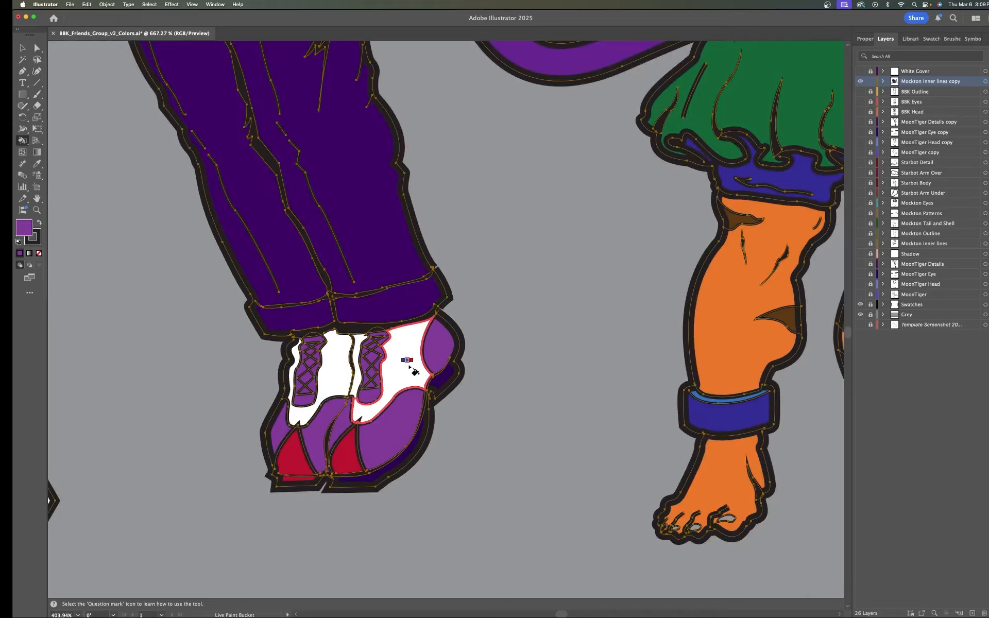
scroll(409, 366, "down", 1)
scroll(540, 288, "down", 2)
left_click_drag(494, 296, 503, 390)
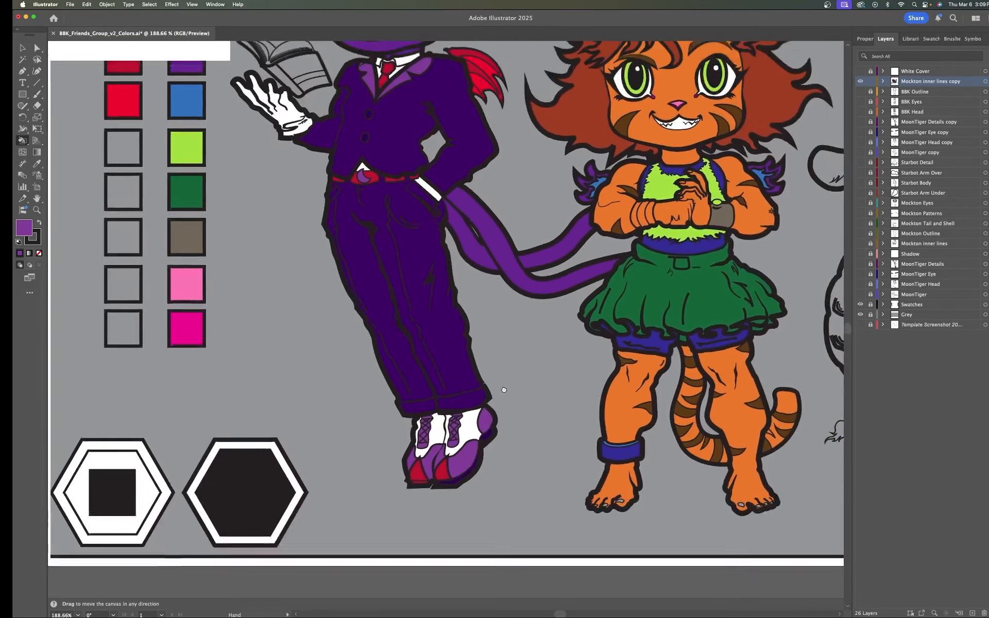
scroll(503, 390, "up", 10)
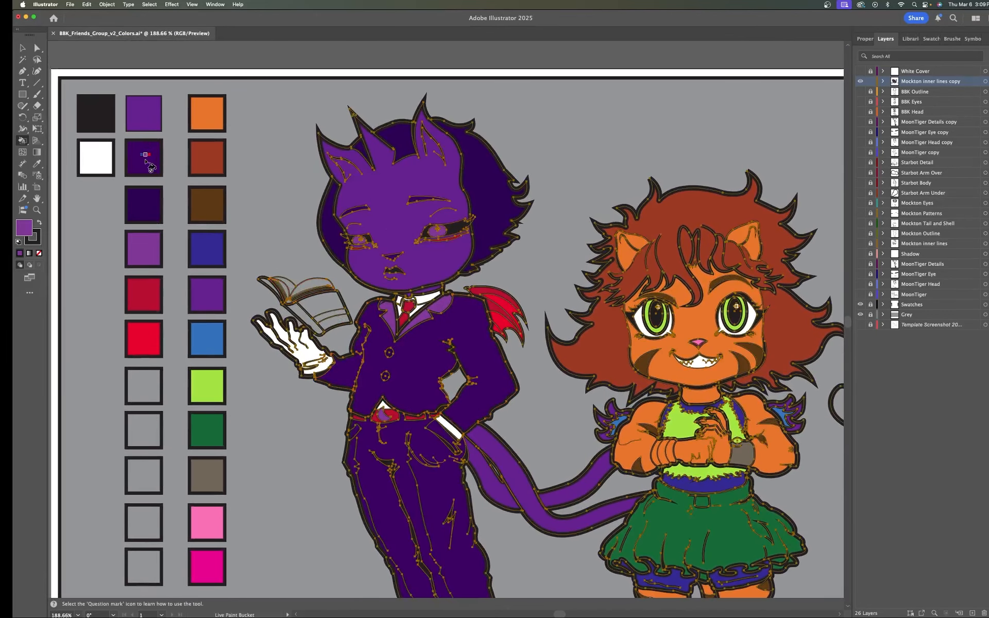
key("i")
left_click(150, 154)
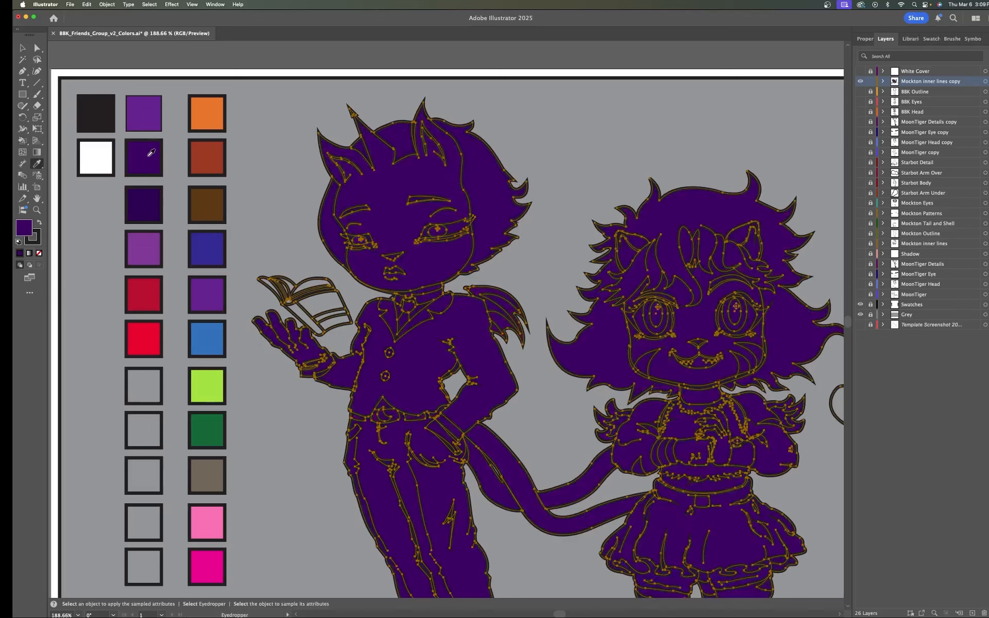
key("super+z")
left_click(439, 305)
key("k")
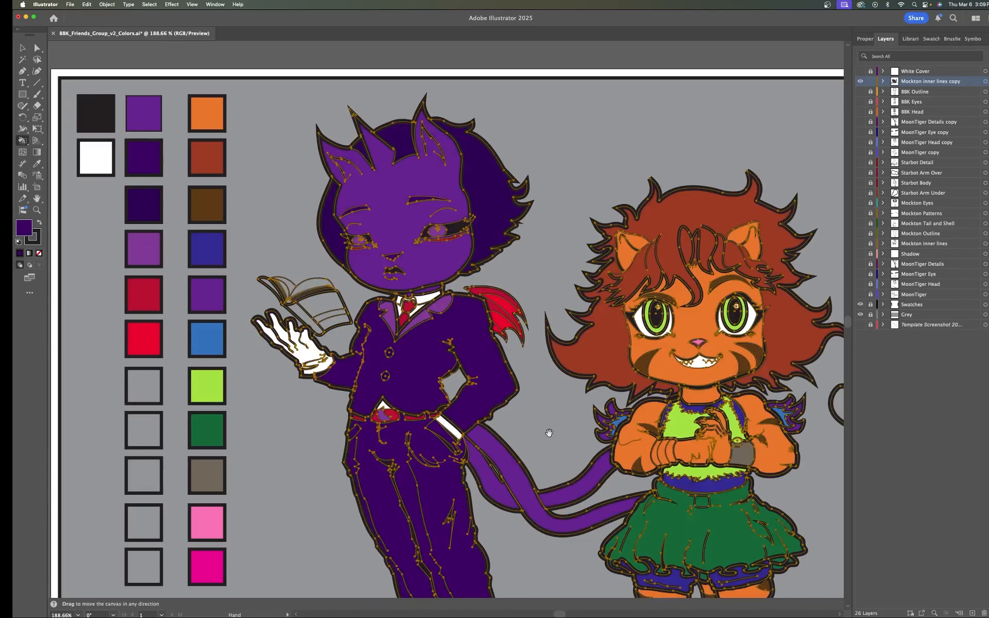
Repaint the light purple front panels and heel panel of the purple character's shoes dark purple.
scroll(547, 433, "down", 10)
scroll(537, 325, "up", 5)
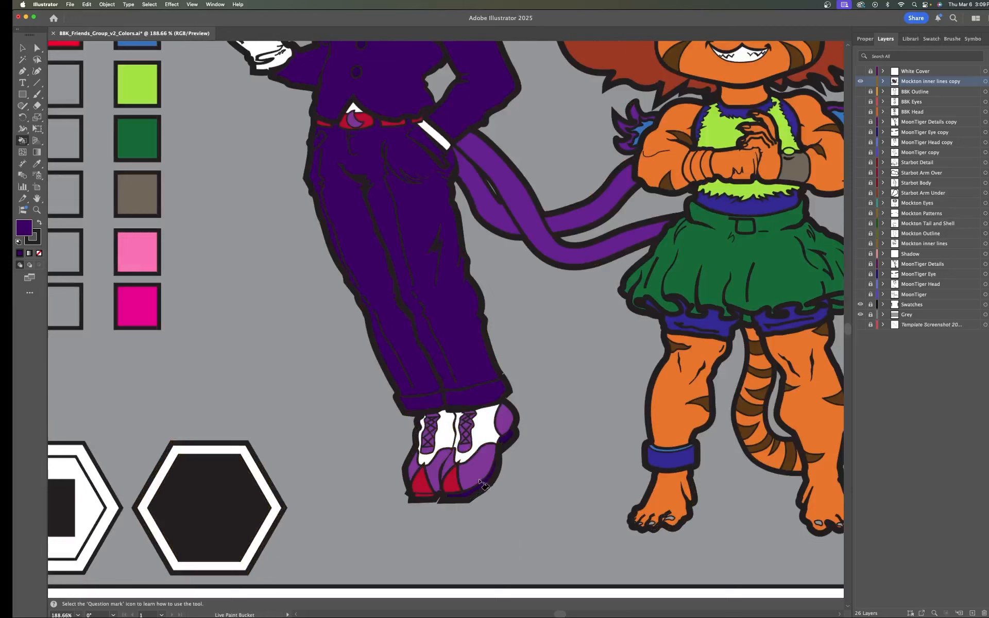
left_click(482, 461)
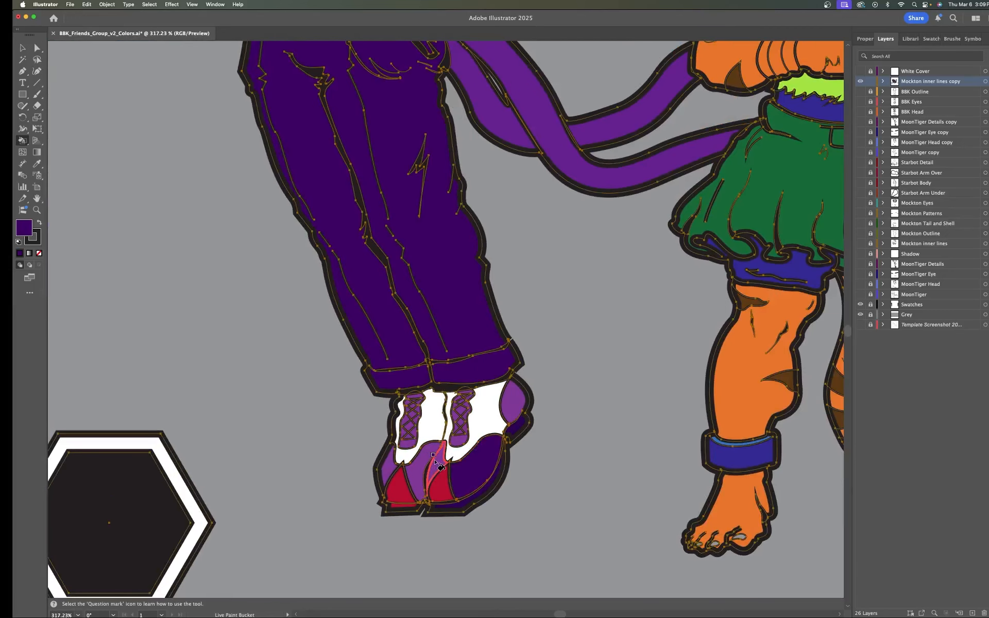
left_click(419, 466)
left_click(389, 470)
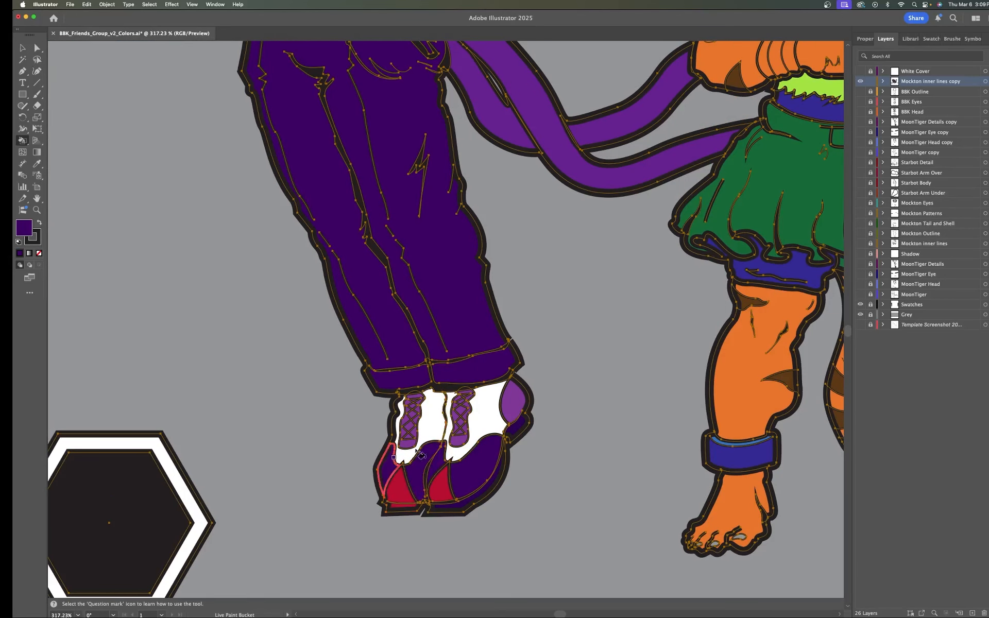
left_click(518, 400)
Sample the white swatch, undo its effect on the artwork, and paint the open book's pages white.
scroll(572, 392, "down", 8)
left_click_drag(624, 319, 601, 406)
key("i")
left_click(239, 133)
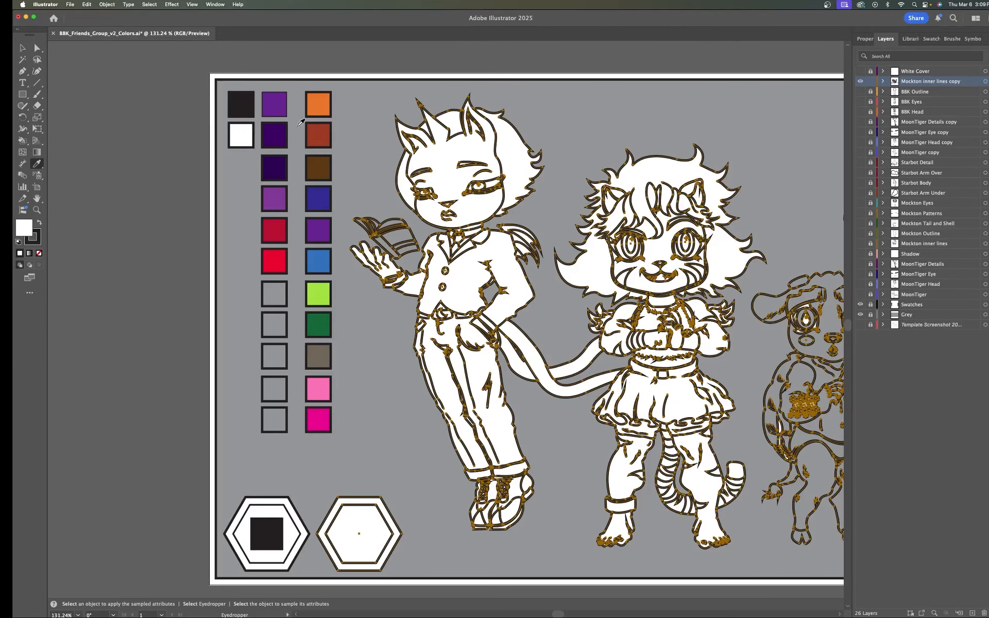
key("super+z")
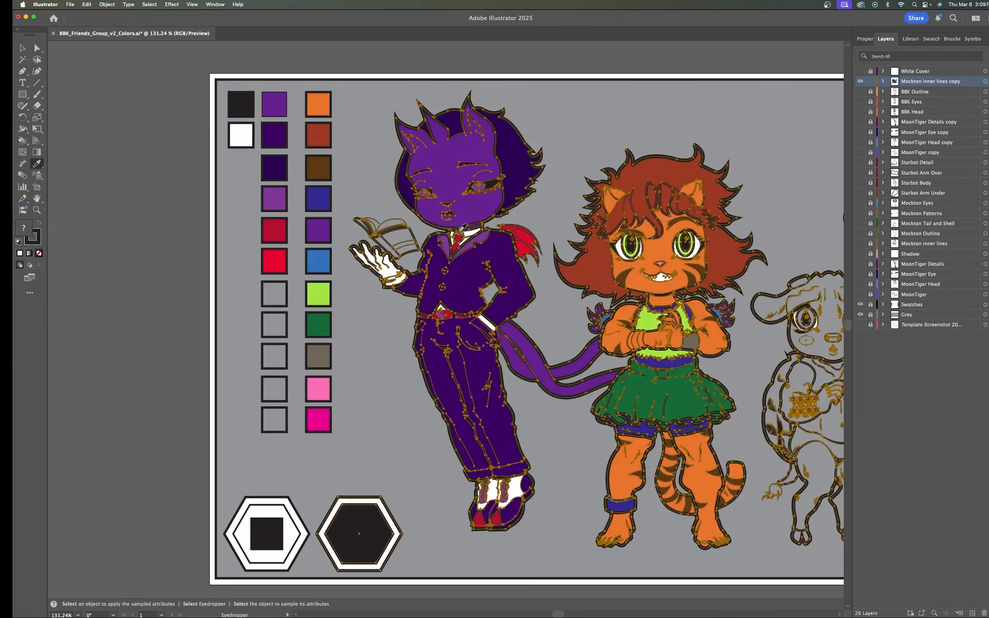
key("k")
scroll(350, 226, "up", 5)
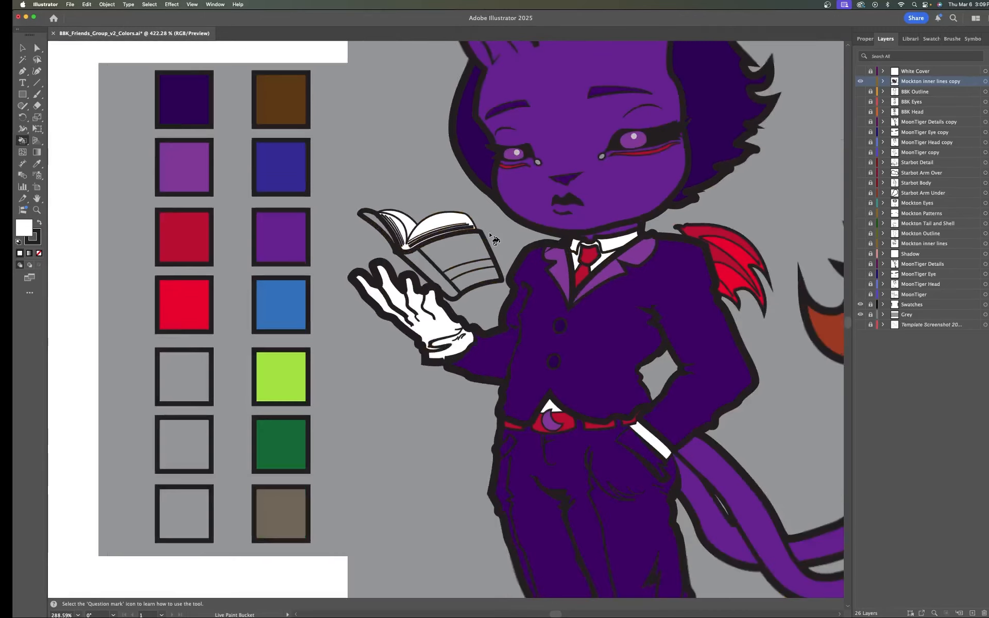
scroll(495, 237, "down", 3)
Sample the dark red swatch, undo its effect on the artwork, and paint the book's cover and spine, leaving out the cover's narrow band.
scroll(494, 238, "down", 3)
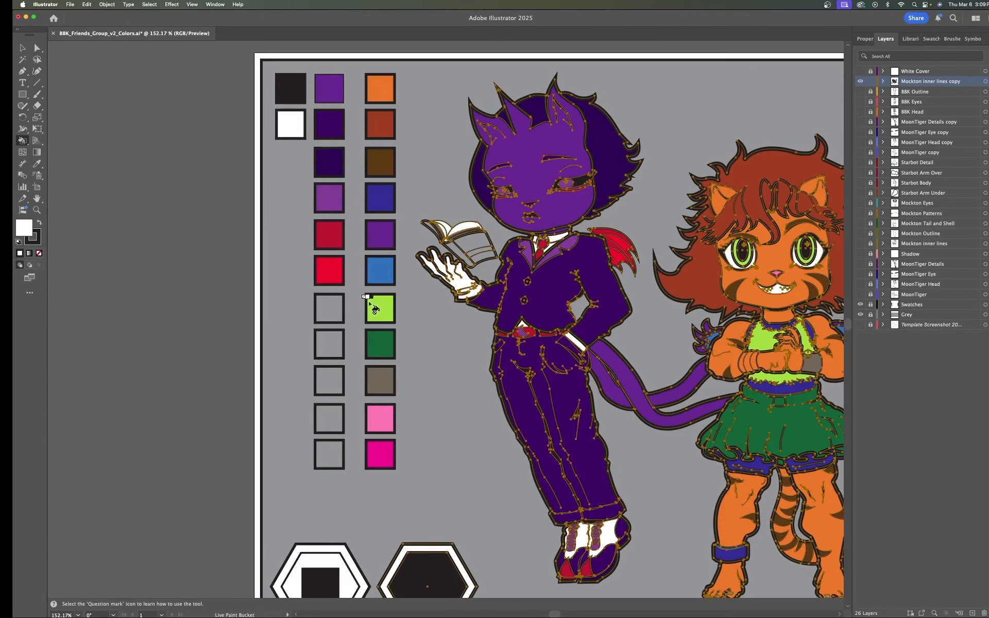
key("i")
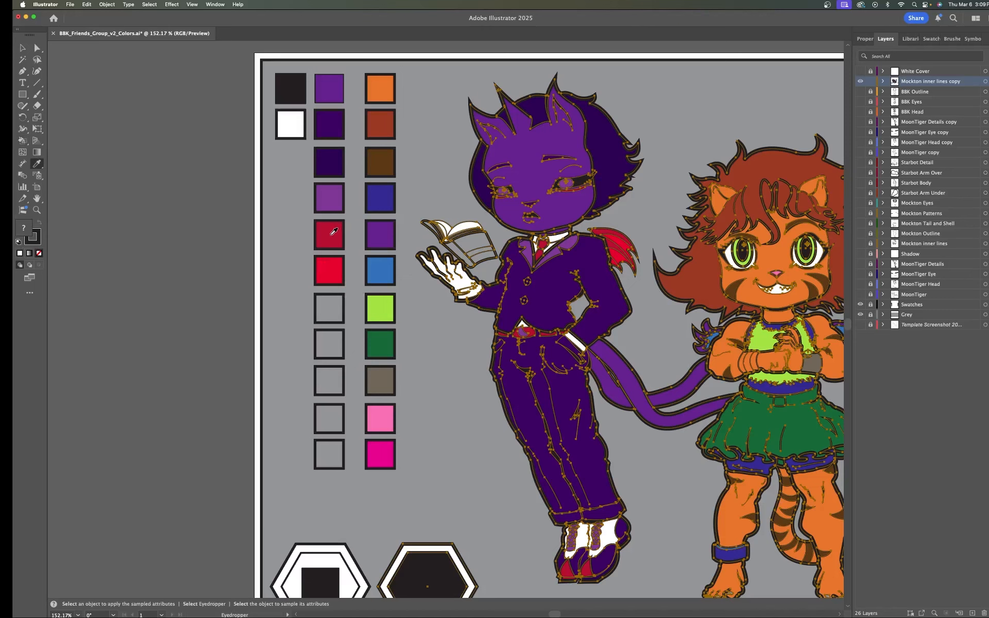
left_click(334, 232)
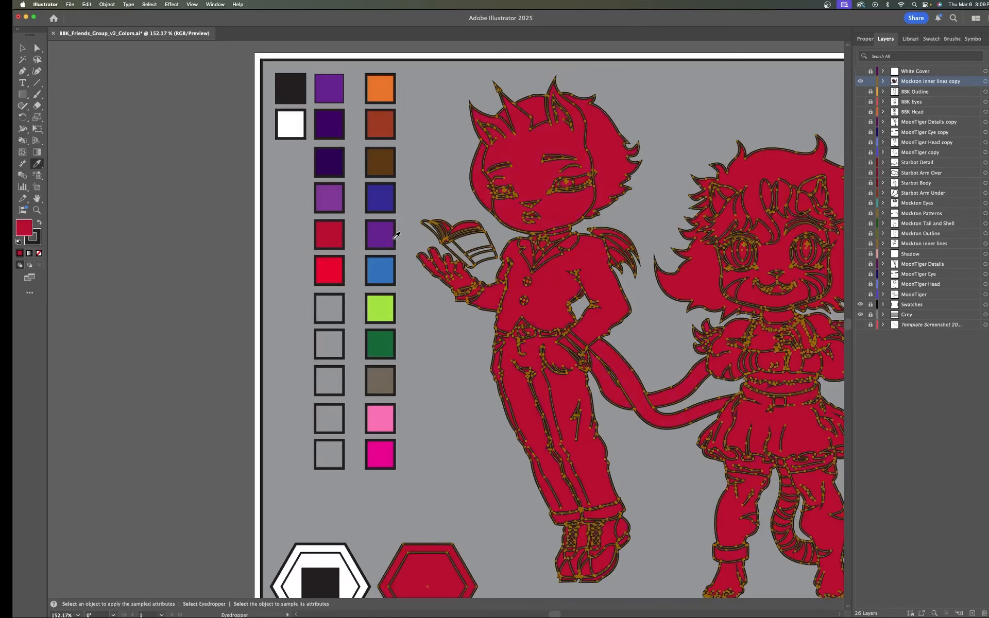
key("super+z")
key("k")
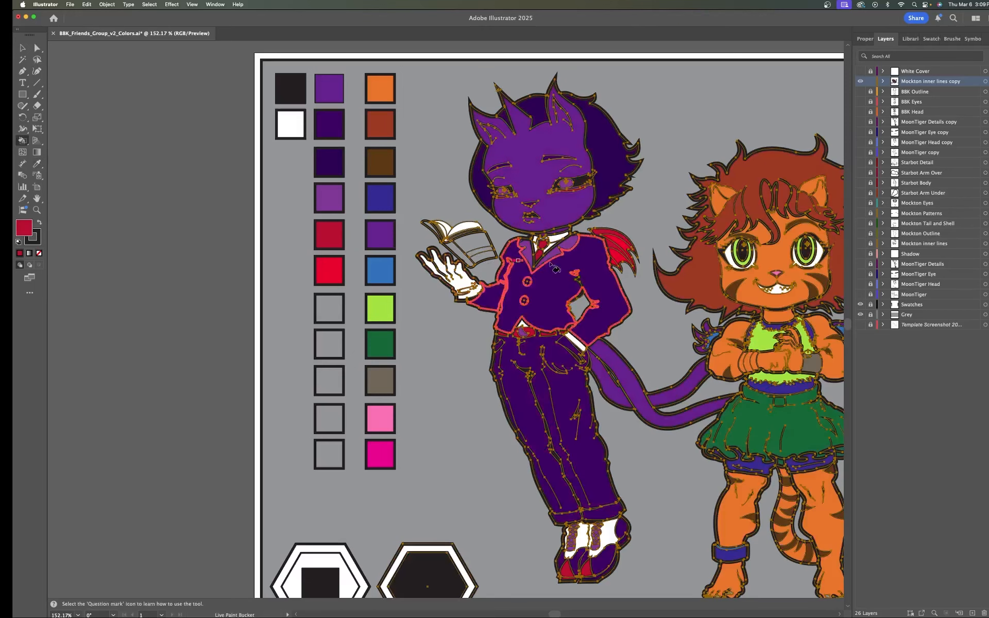
scroll(475, 254, "up", 5)
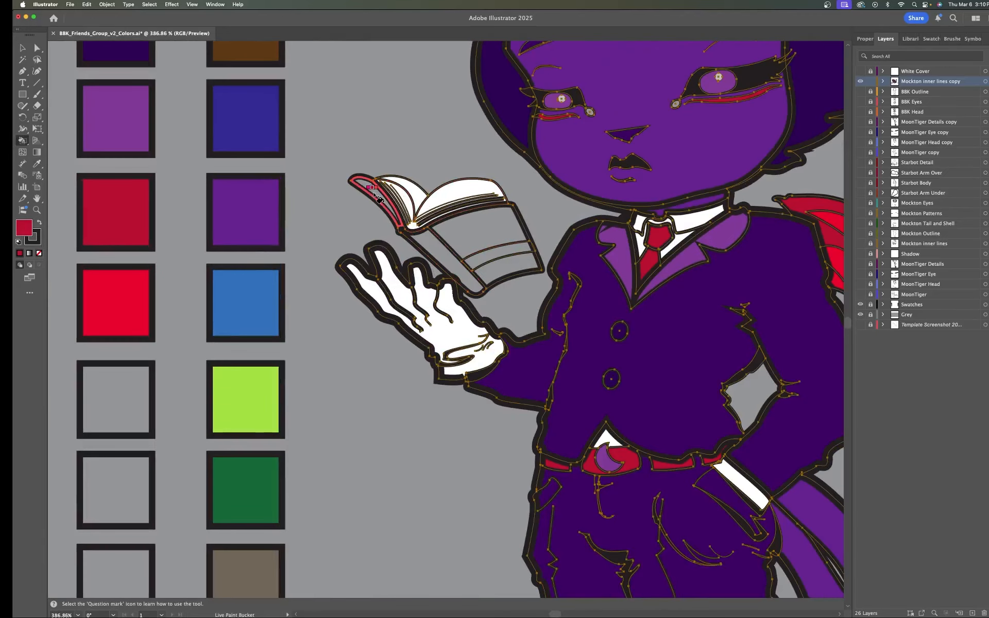
left_click(375, 192)
left_click(434, 238)
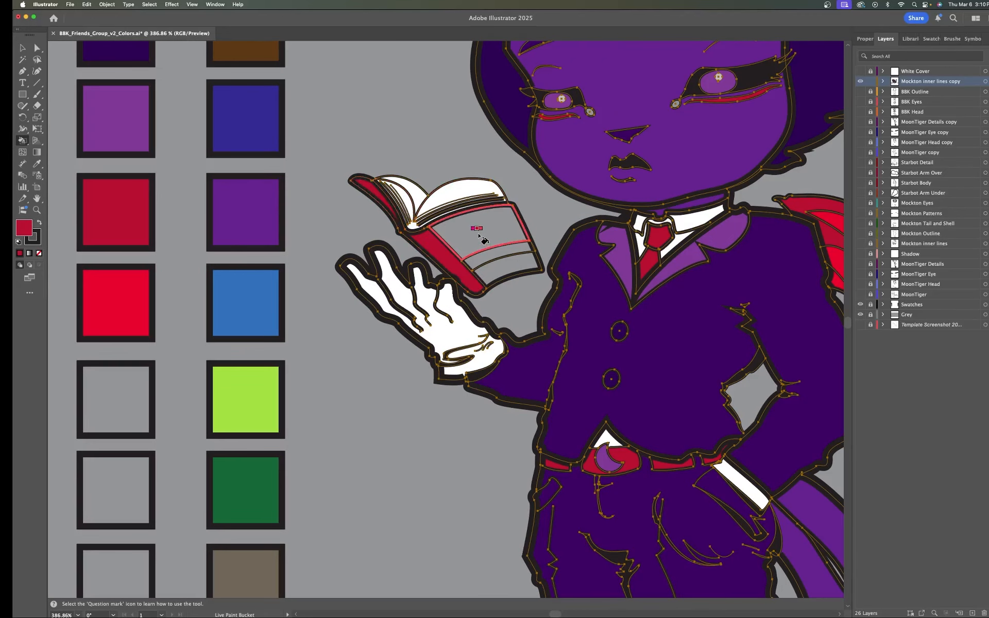
left_click(478, 237)
left_click(507, 272)
Sample the bright red swatch, undo its effect on the artwork, and paint the narrow band across the book's cover.
scroll(587, 265, "down", 3)
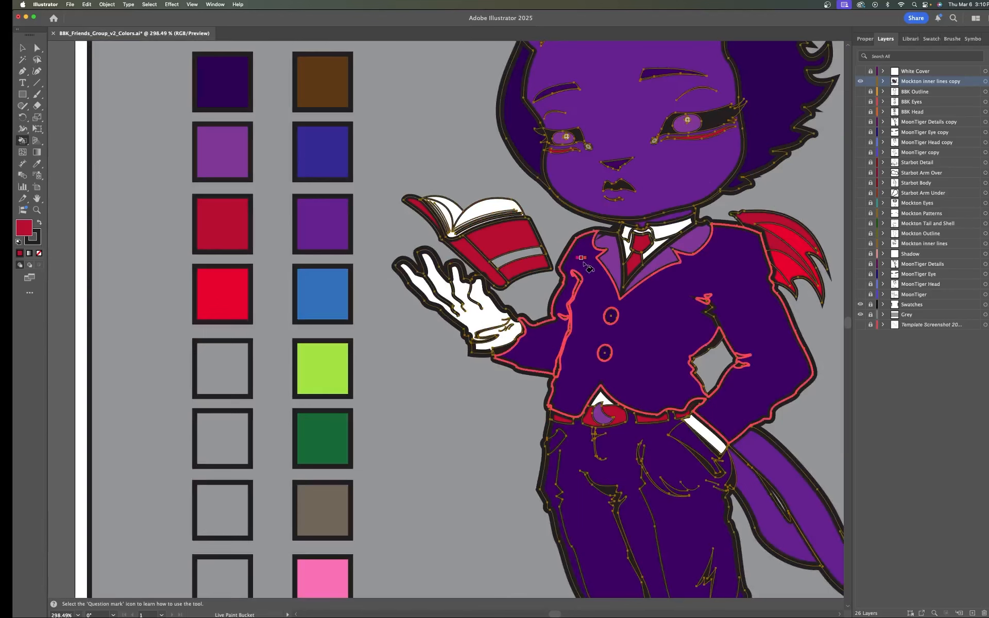
scroll(592, 266, "down", 3)
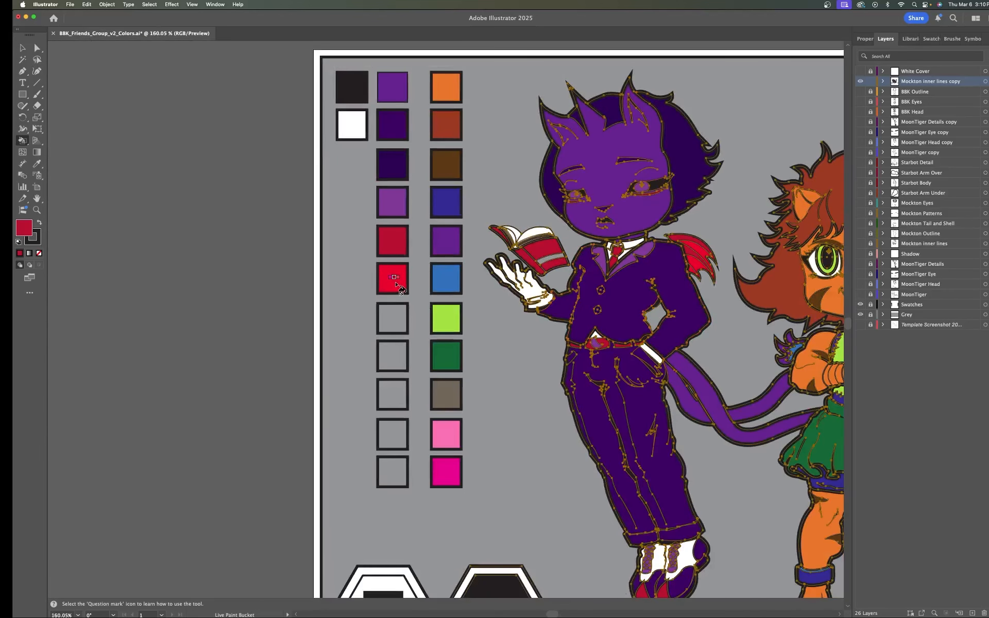
key("i")
left_click(399, 276)
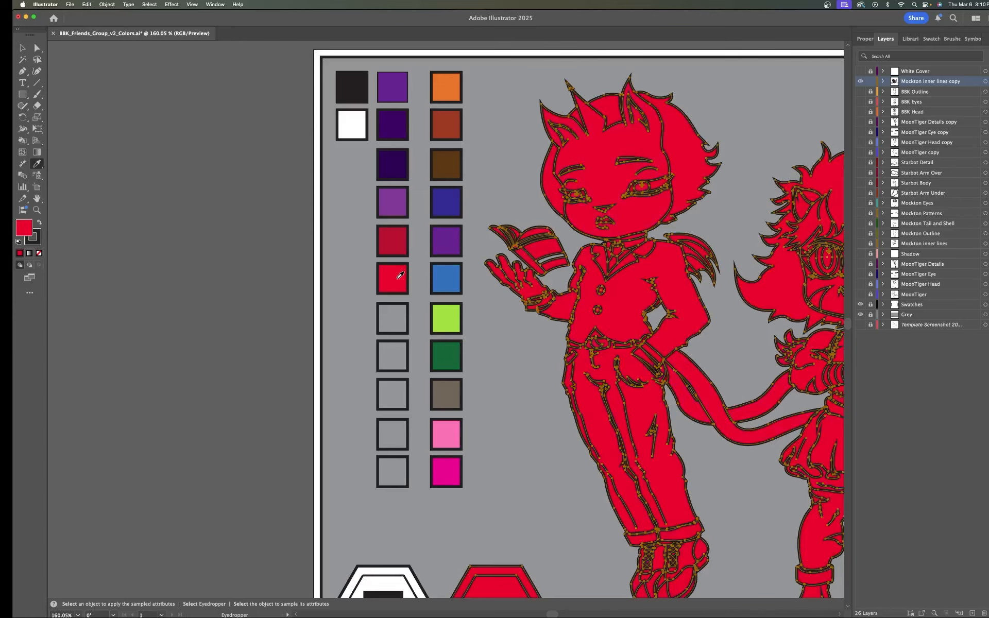
key("ctrl+z")
key("k")
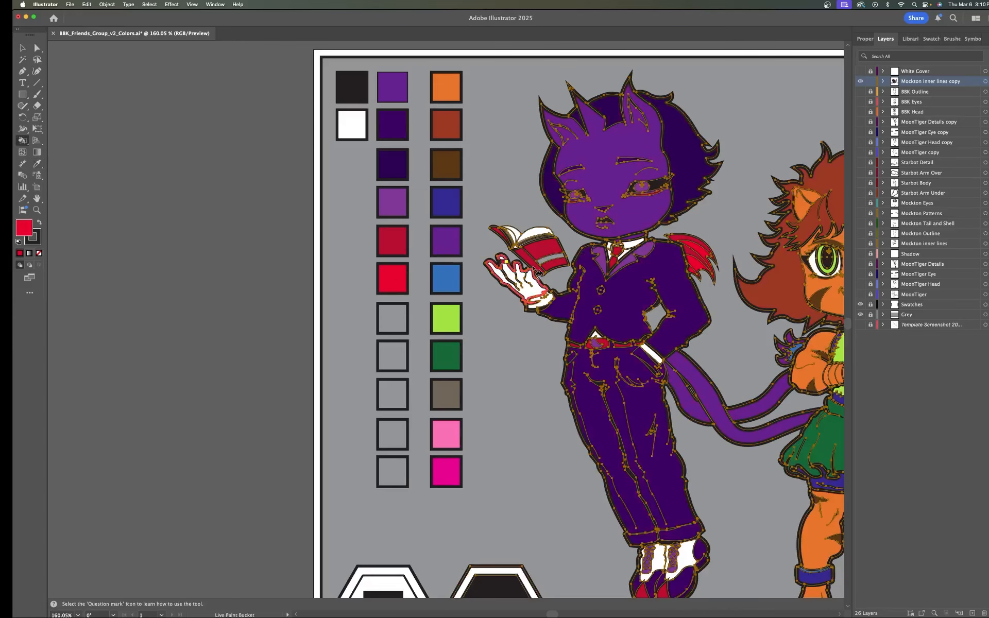
scroll(538, 274, "up", 4)
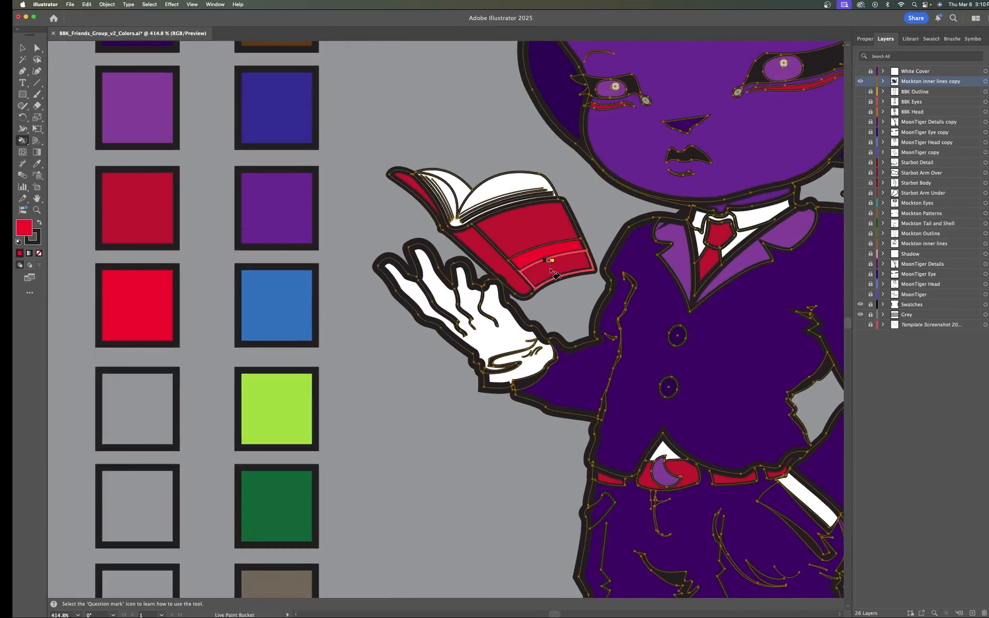
Sample the magenta swatch, undo its effect on the artwork, and paint the small ovals at the purple character's inner eye corners.
scroll(549, 270, "down", 4)
mouse_move(682, 362)
left_mouse_down()
mouse_move(525, 269)
mouse_move(471, 308)
mouse_move(523, 383)
mouse_move(518, 375)
mouse_move(509, 408)
mouse_move(480, 394)
mouse_move(476, 420)
mouse_move(394, 404)
mouse_move(512, 393)
left_mouse_up()
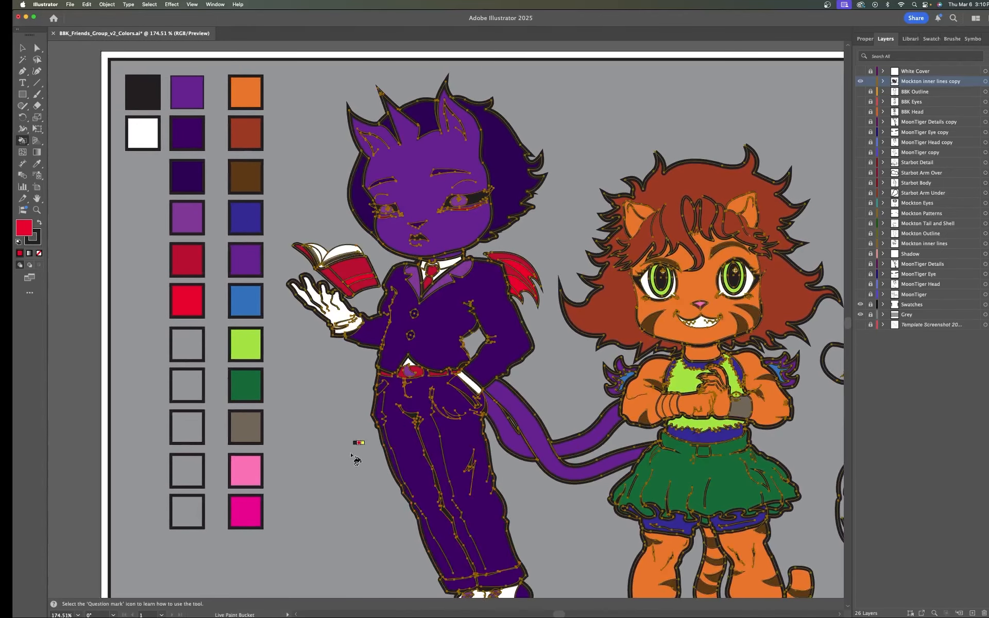
key("i")
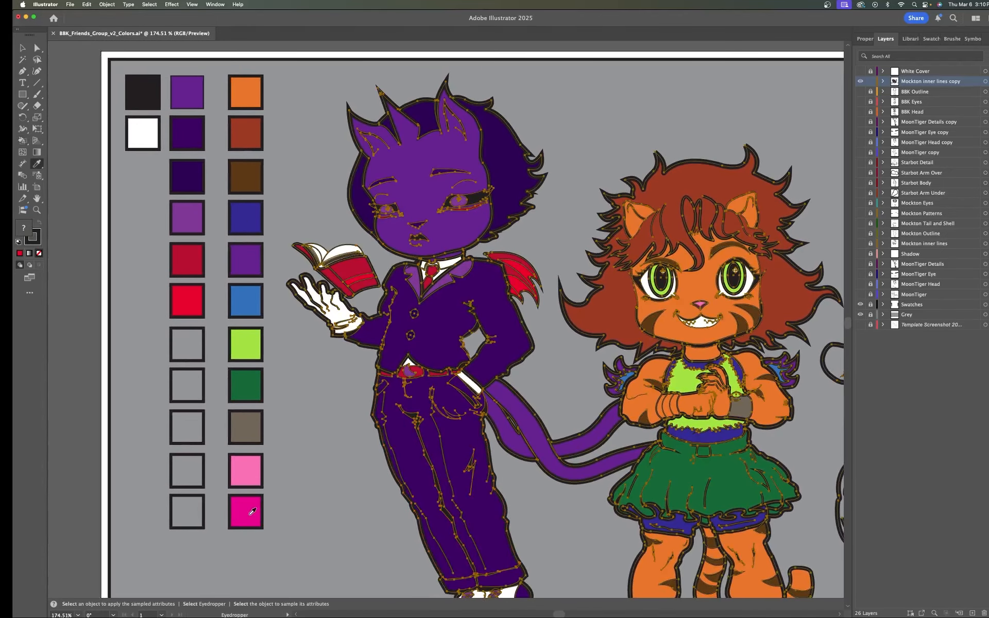
left_click(250, 510)
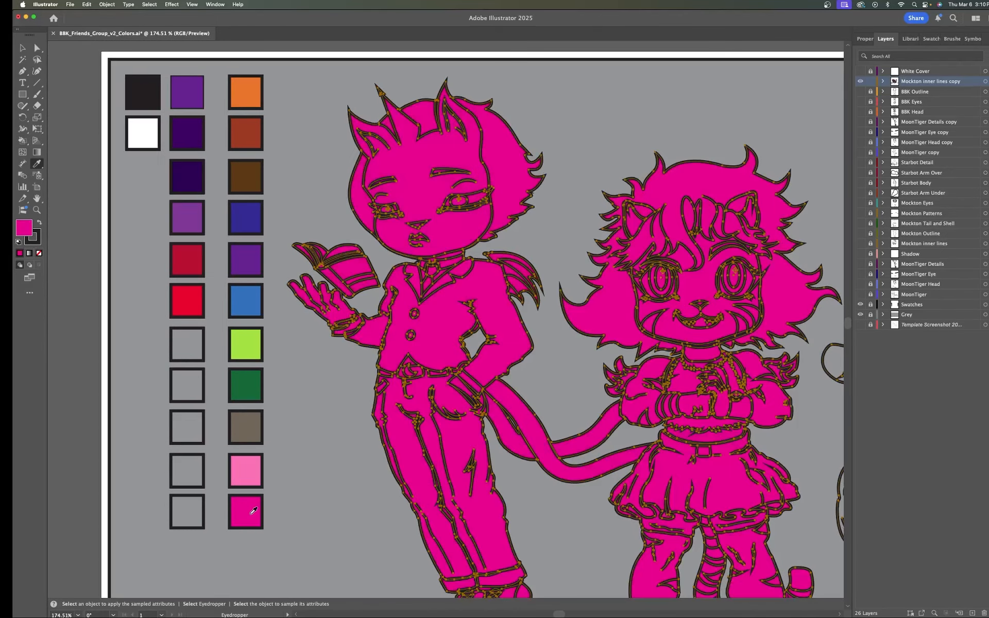
key("super+z")
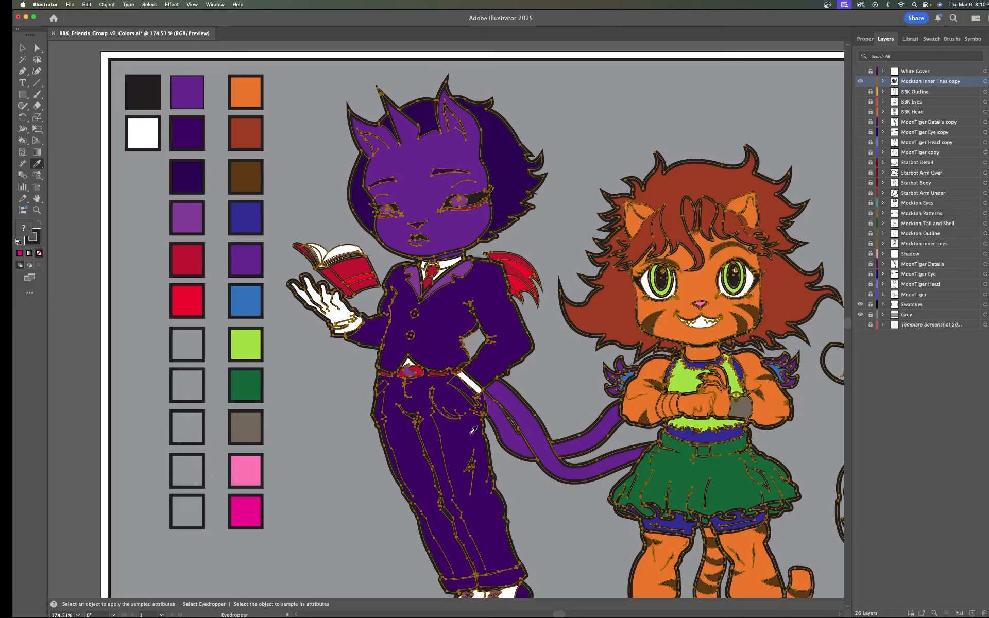
key("k")
scroll(458, 206, "up", 5)
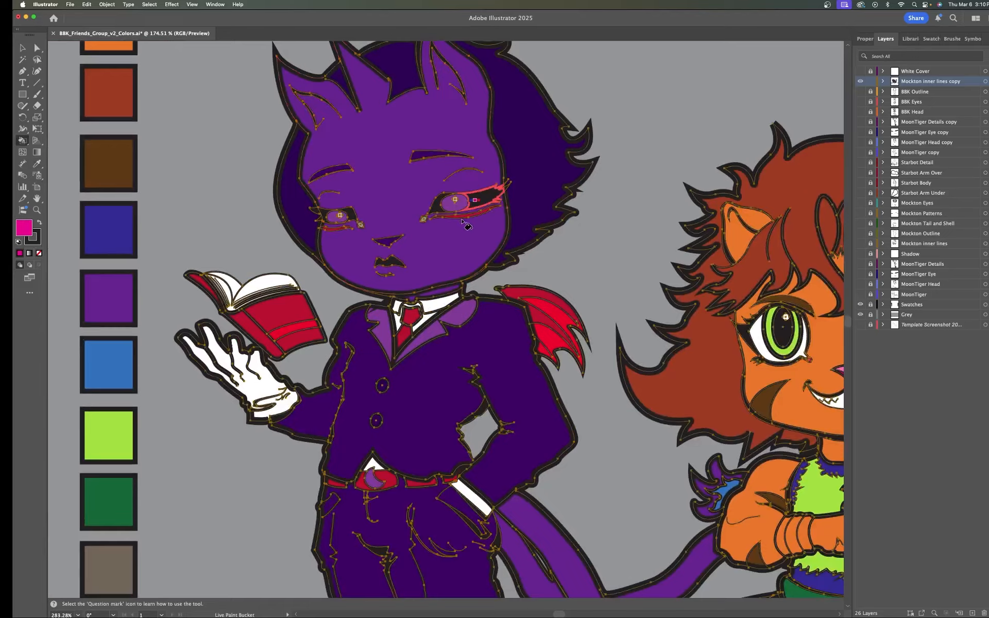
scroll(309, 242, "up", 5)
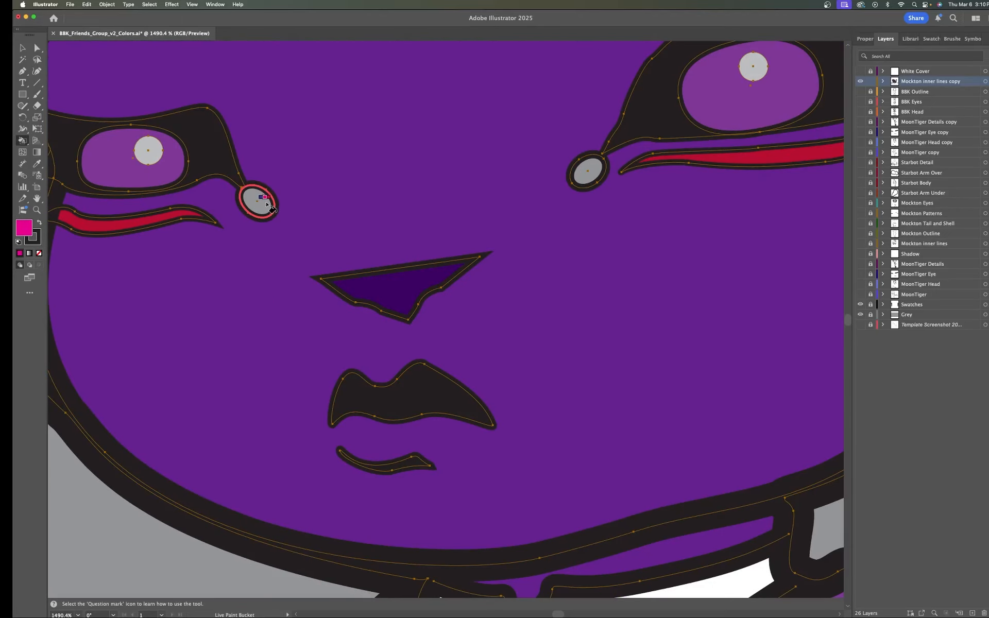
left_click(266, 203)
left_click(590, 183)
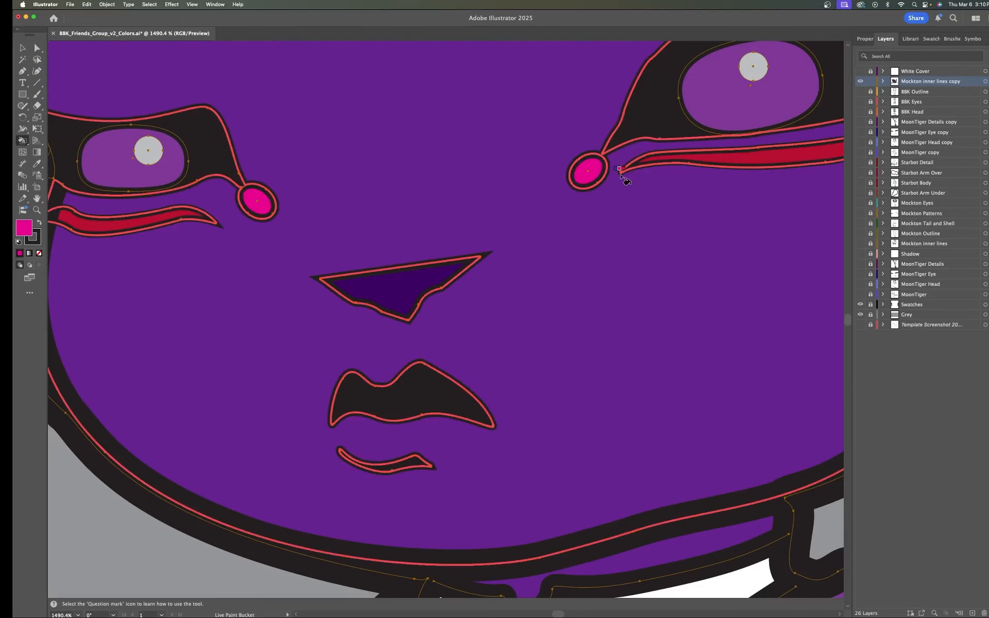
Paint the small circles at the floppy-eared character's inner eye corners magenta.
scroll(623, 176, "down", 10)
key("space")
left_click_drag(774, 390, 416, 311)
left_click_drag(721, 371, 436, 319)
mouse_move(635, 363)
left_mouse_down()
mouse_move(468, 305)
mouse_move(442, 280)
left_mouse_up()
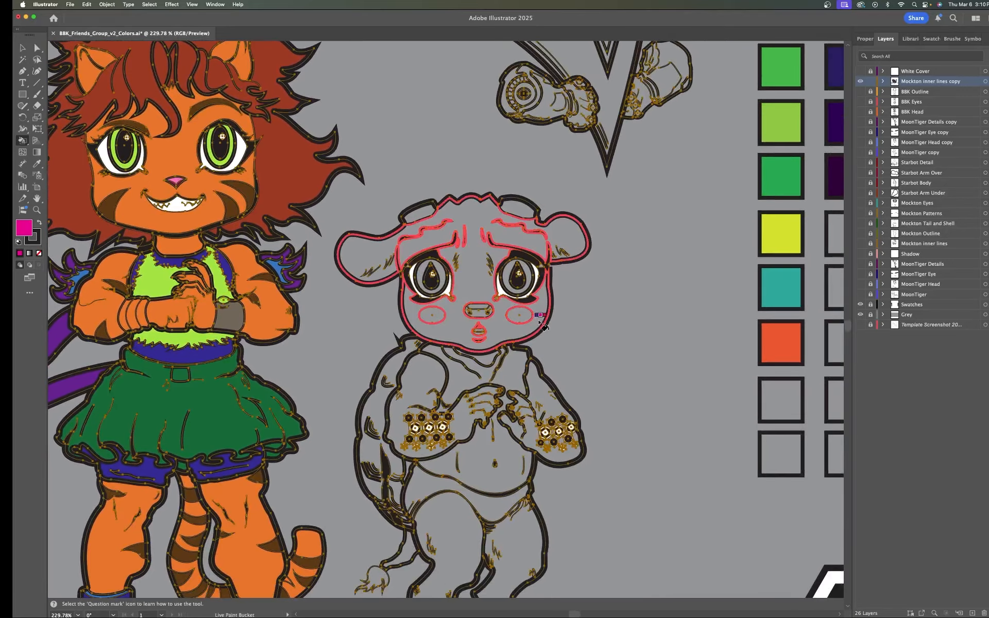
scroll(437, 294, "up", 6)
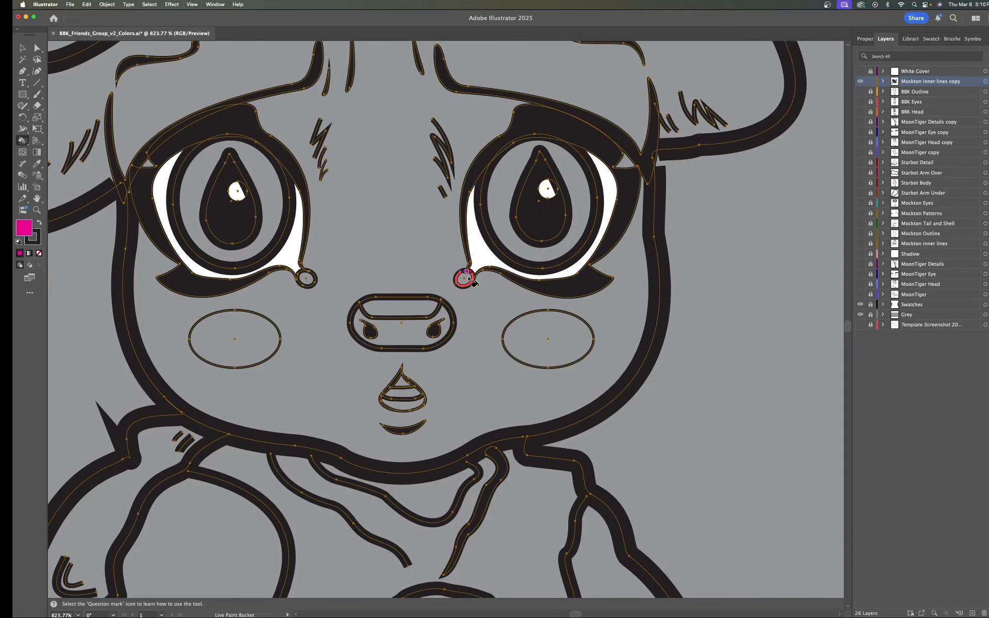
Sample the light pink swatch, undo its effect on the artwork, and paint the floppy-eared character's cheek ovals and upper mouth area pink.
scroll(472, 281, "down", 8)
key("space")
left_click_drag(496, 397, 654, 285)
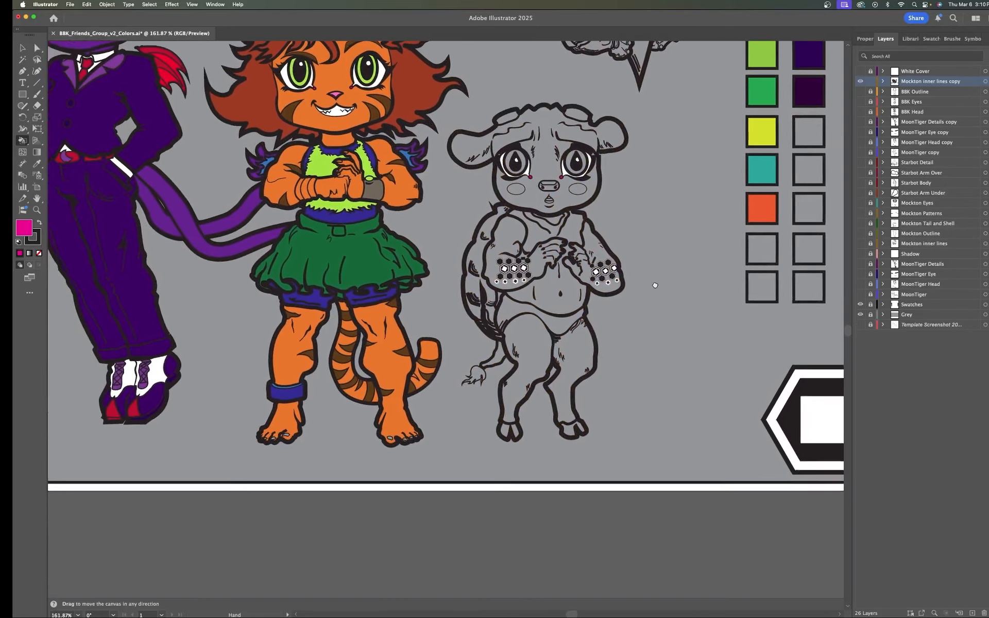
scroll(474, 364, "down", 3)
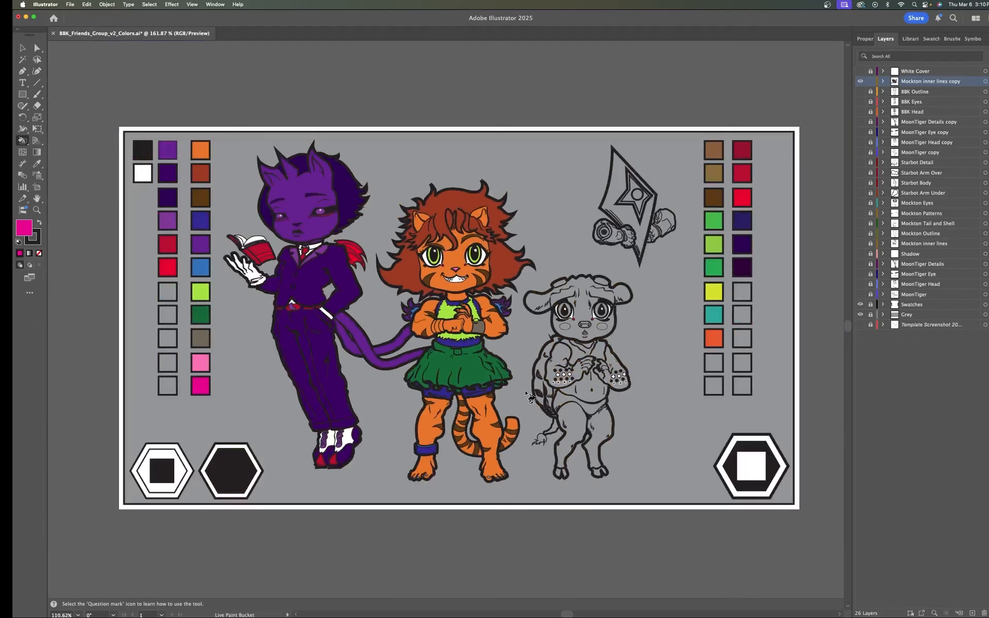
key("space")
mouse_move(521, 361)
left_mouse_down()
mouse_move(525, 391)
mouse_move(537, 391)
left_mouse_up()
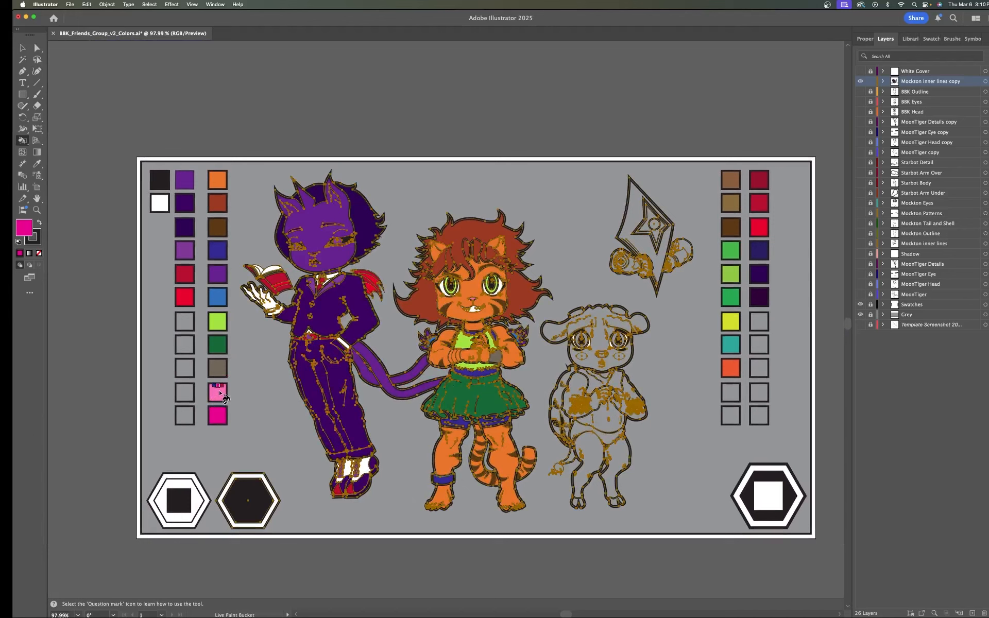
key("i")
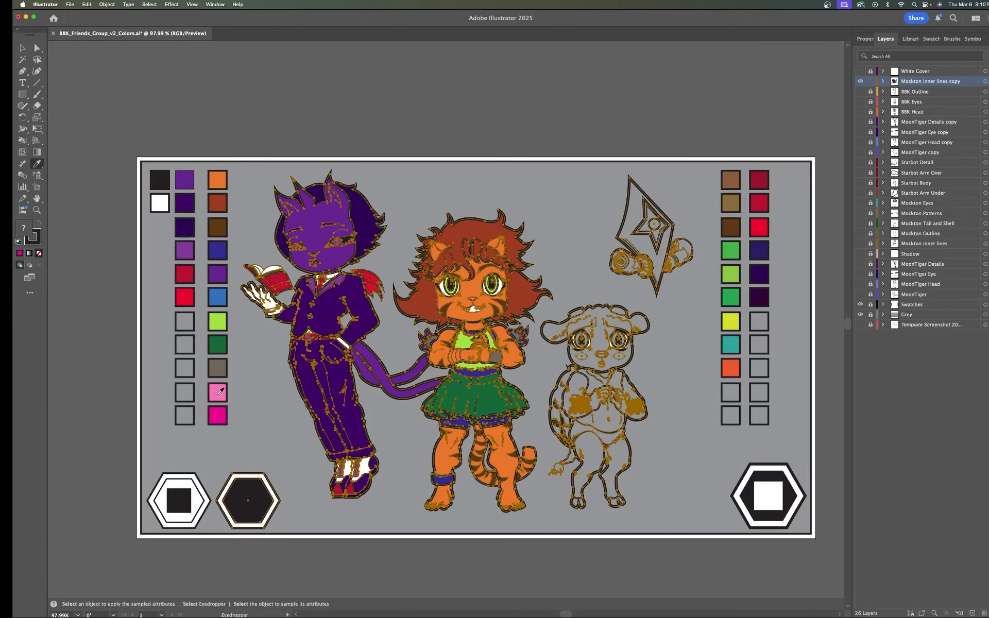
left_click(220, 390)
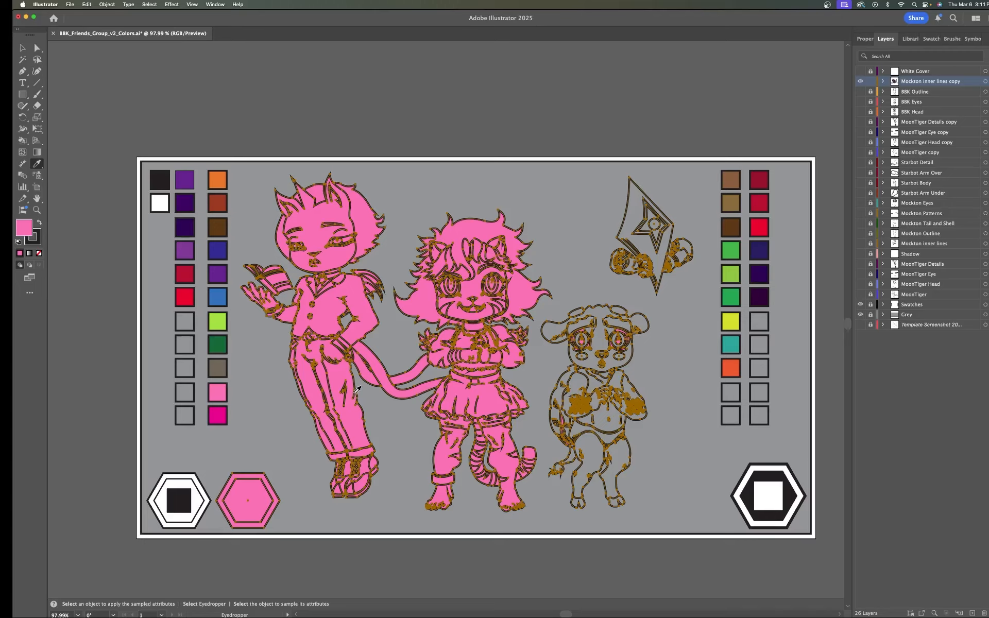
key("super+z")
key("k")
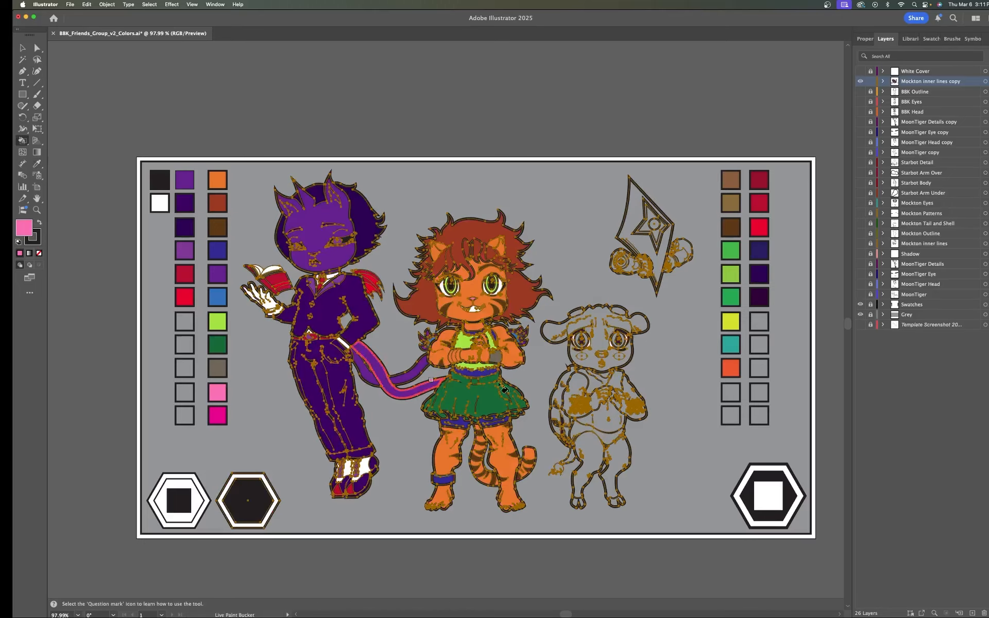
scroll(608, 369, "up", 6)
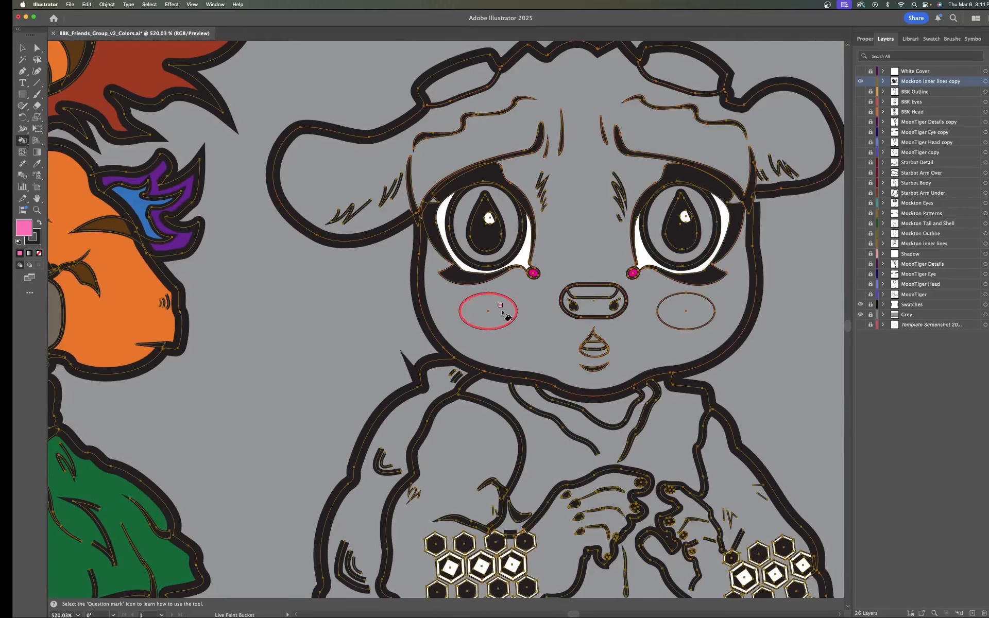
left_click(506, 314)
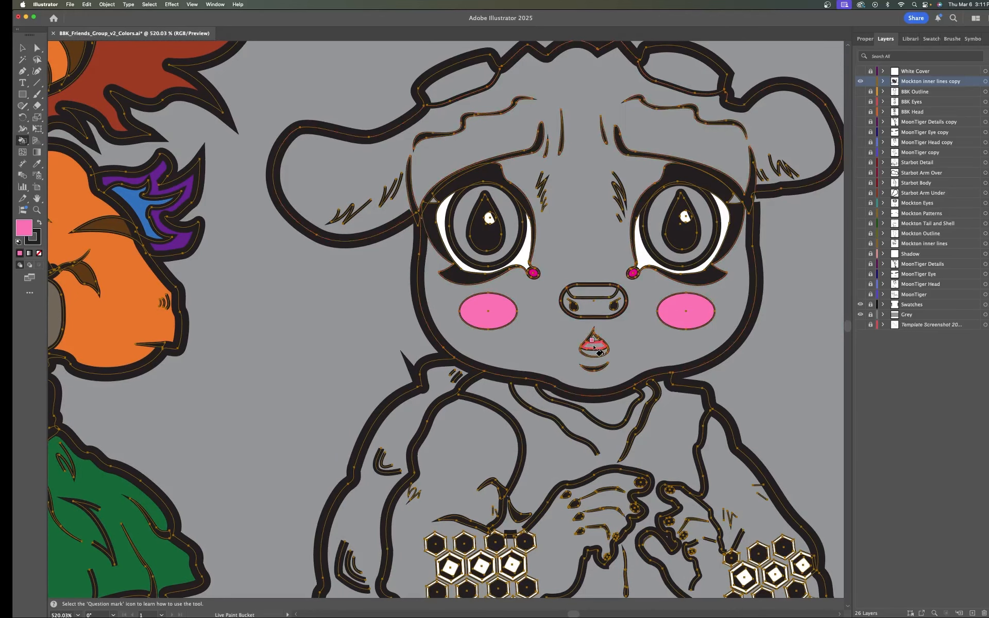
Sample the medium brown swatch, undo its effect on the artwork, and paint the floppy-eared character's head and ears.
key("super+0")
scroll(646, 381, "up", 2)
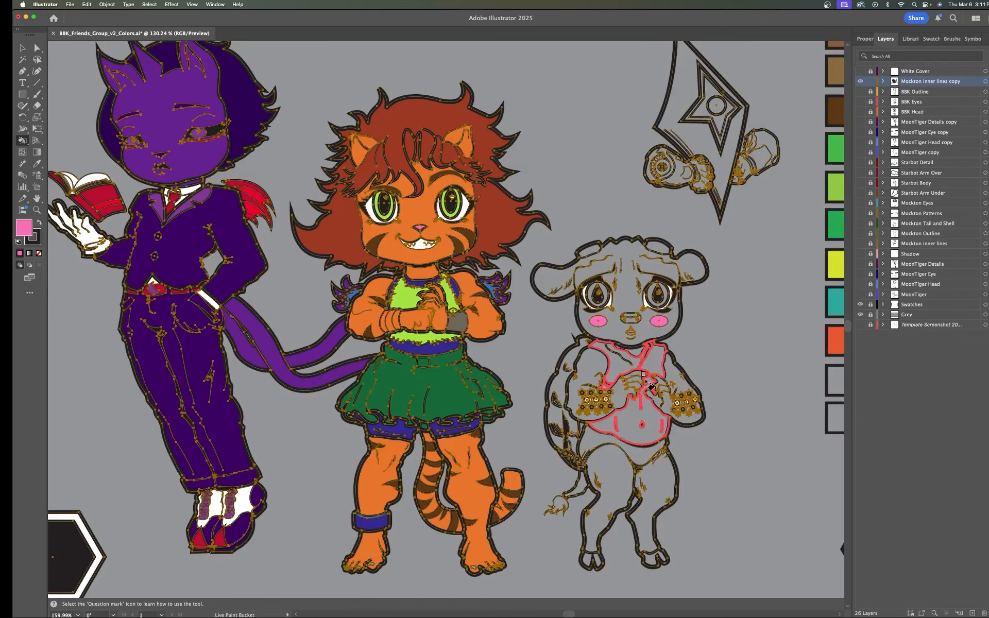
key("space")
left_click_drag(752, 338, 621, 385)
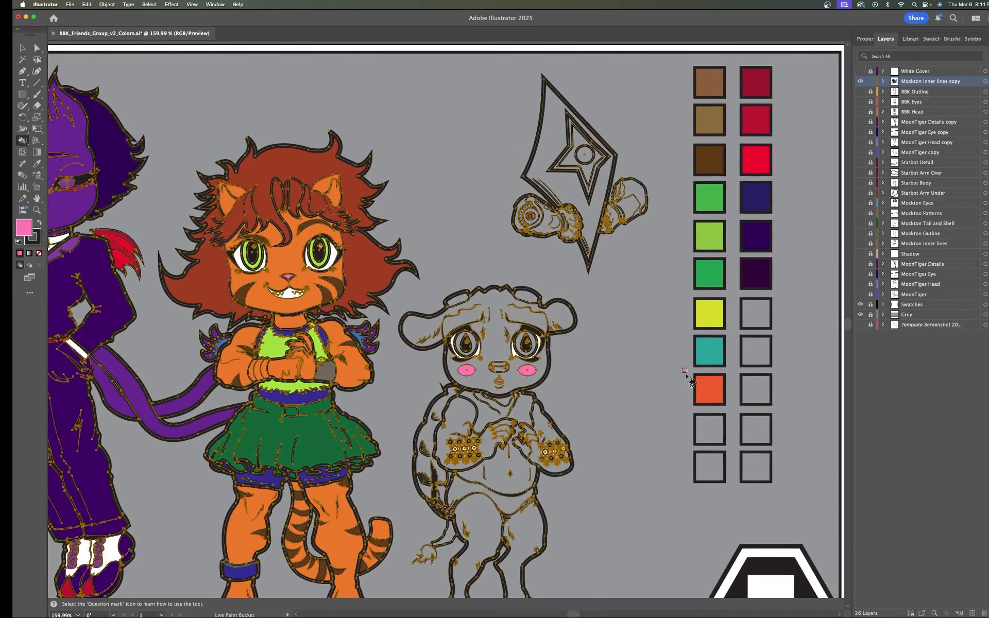
scroll(692, 338, "down", 3)
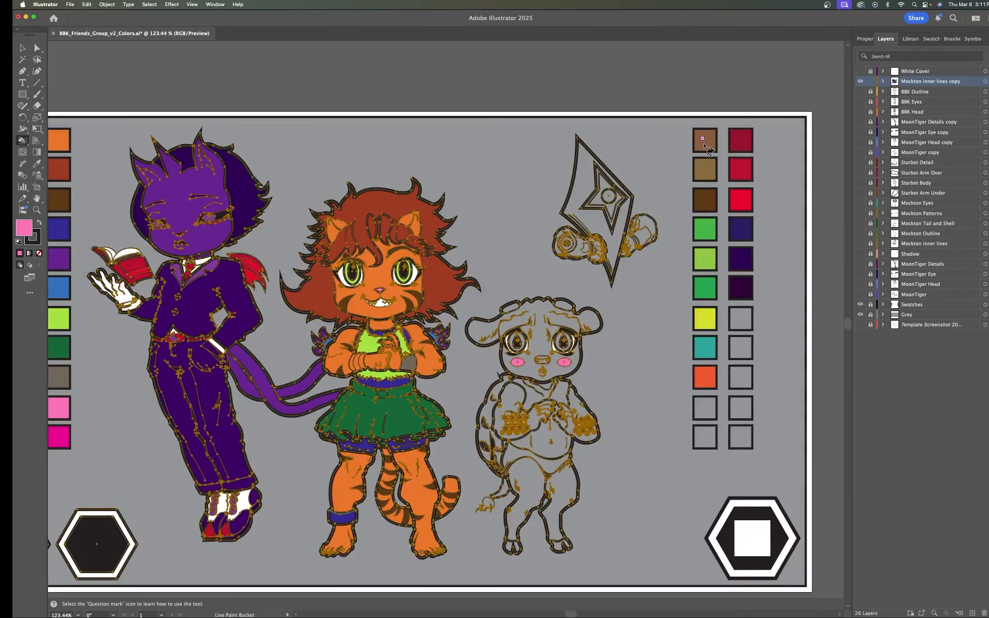
key("i")
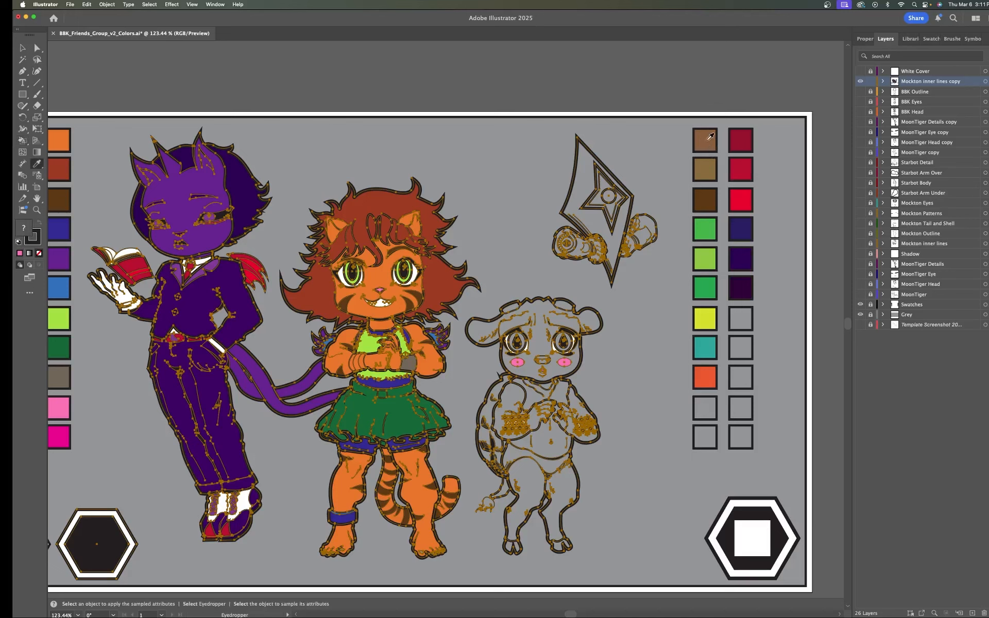
left_click(707, 138)
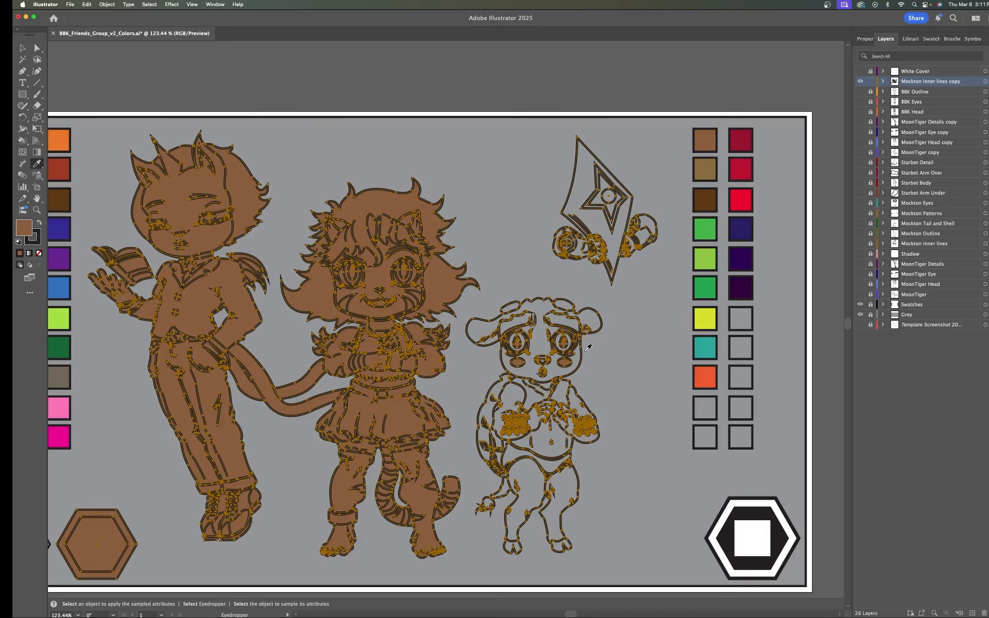
key("v")
key("super+z")
key("i")
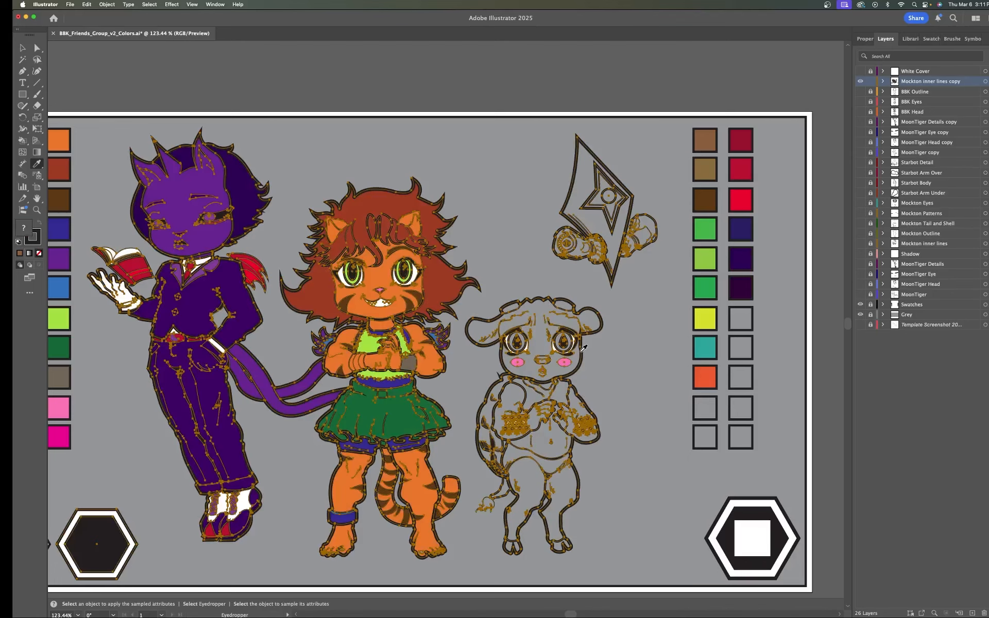
key("k")
scroll(584, 349, "up", 3)
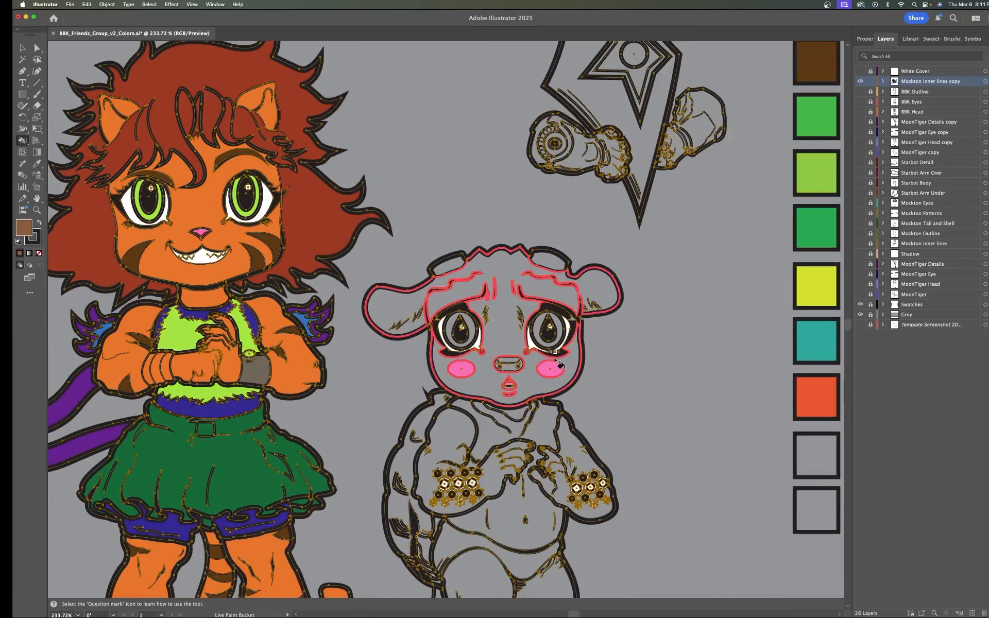
left_click(500, 324)
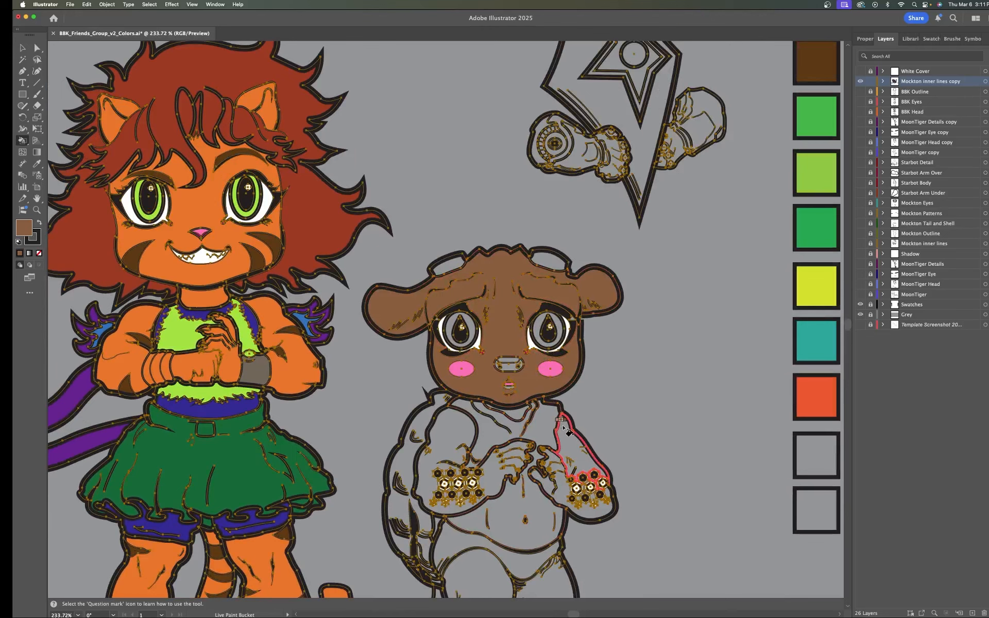
Paint the floppy-eared character's legs and the tail, leaving out its tuft, with the same medium brown.
left_click_drag(568, 429, 583, 242)
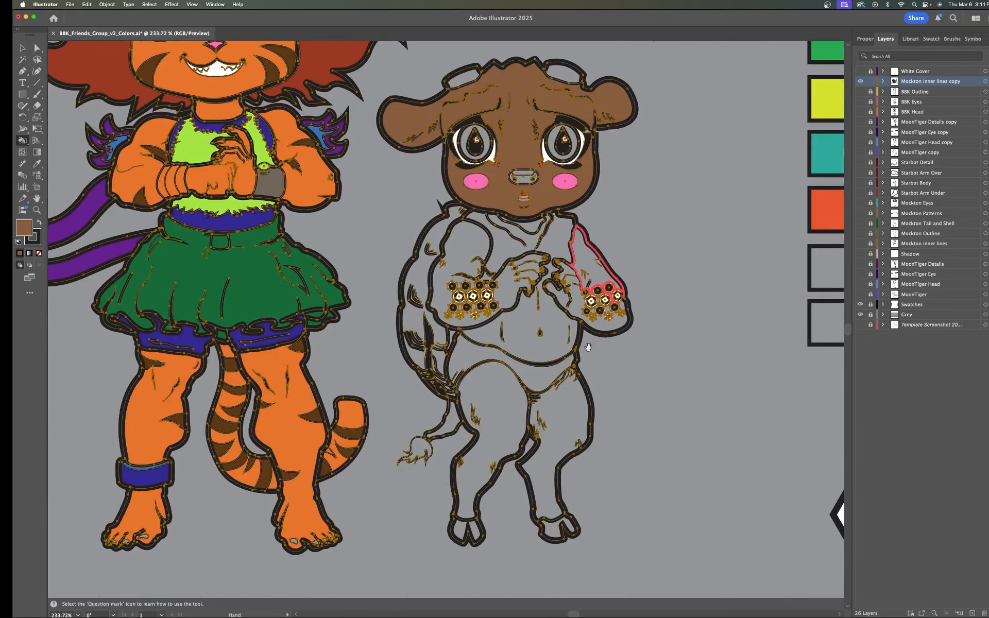
left_click(507, 425)
scroll(476, 307, "down", 2)
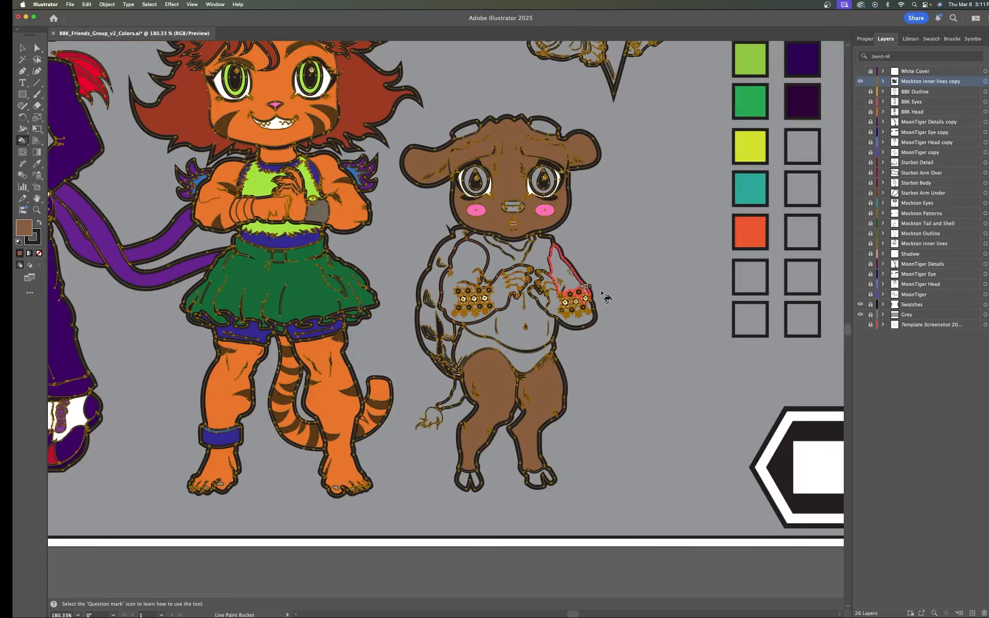
left_click_drag(509, 330, 486, 379)
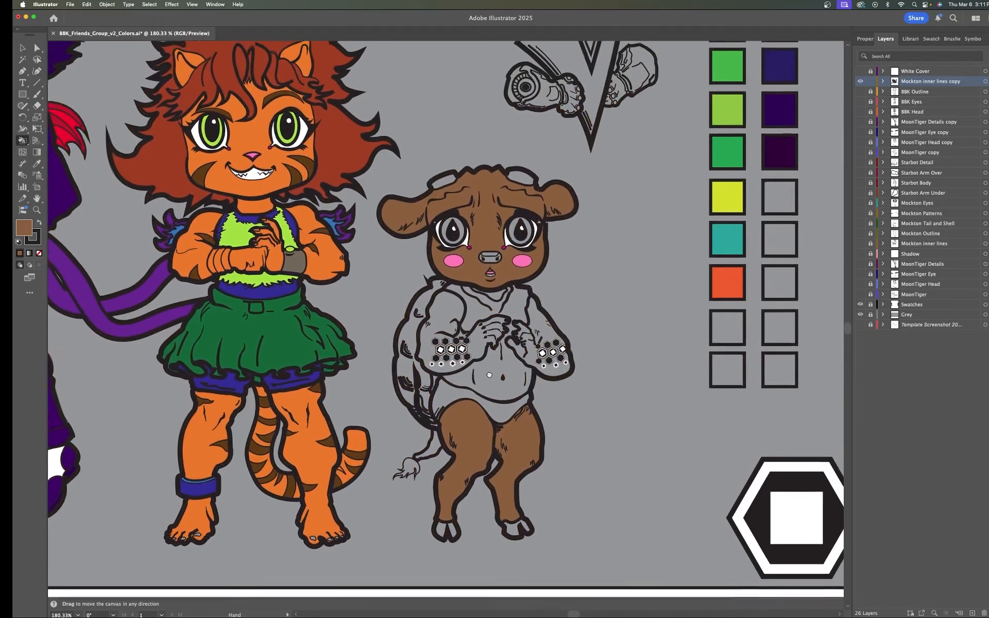
left_click(438, 452)
Sample the dark brown swatch, undo its effect on the artwork, and paint the floppy-eared character's neck and both horns.
scroll(639, 325, "down", 3)
left_click_drag(649, 292, 615, 373)
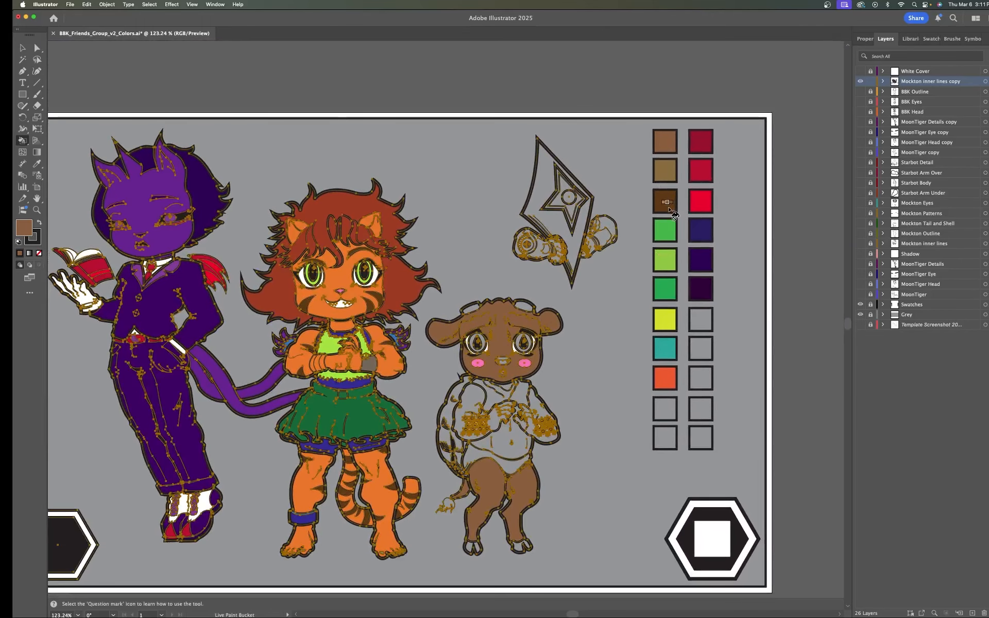
key("i")
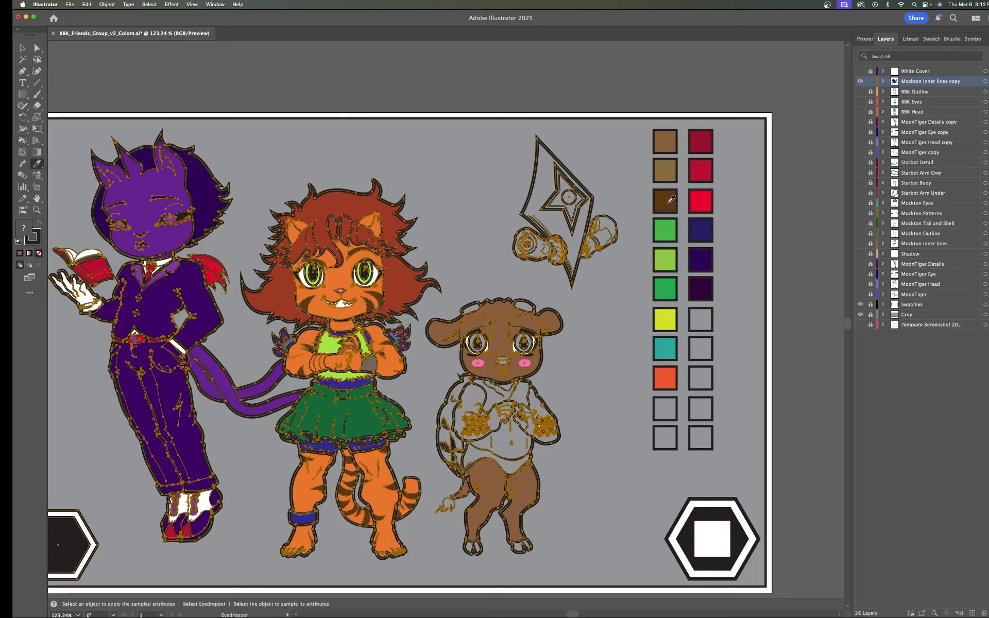
left_click(666, 199)
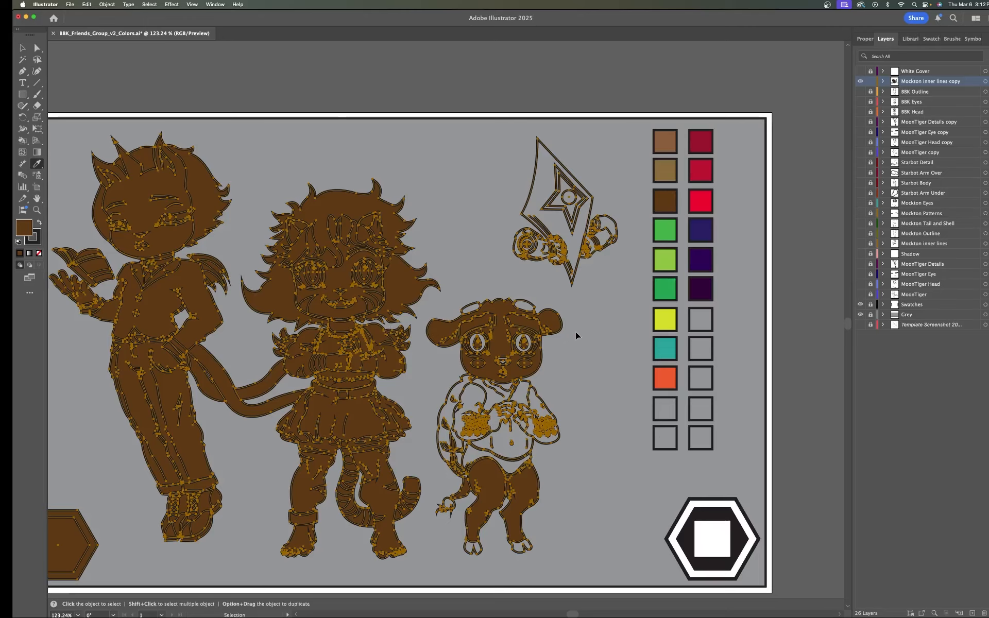
key("super+z")
key("k")
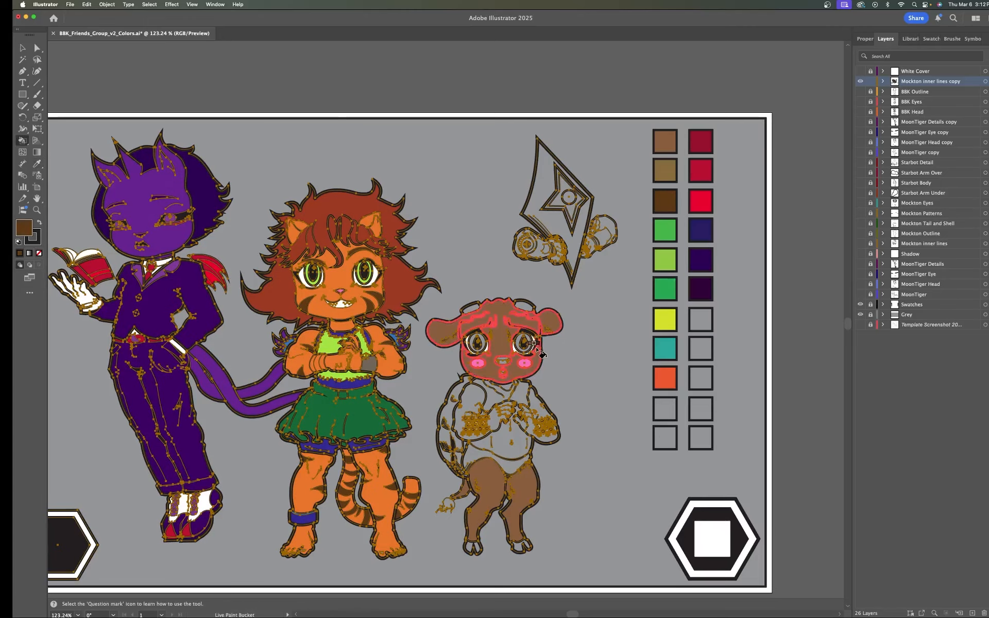
scroll(537, 346, "up", 5)
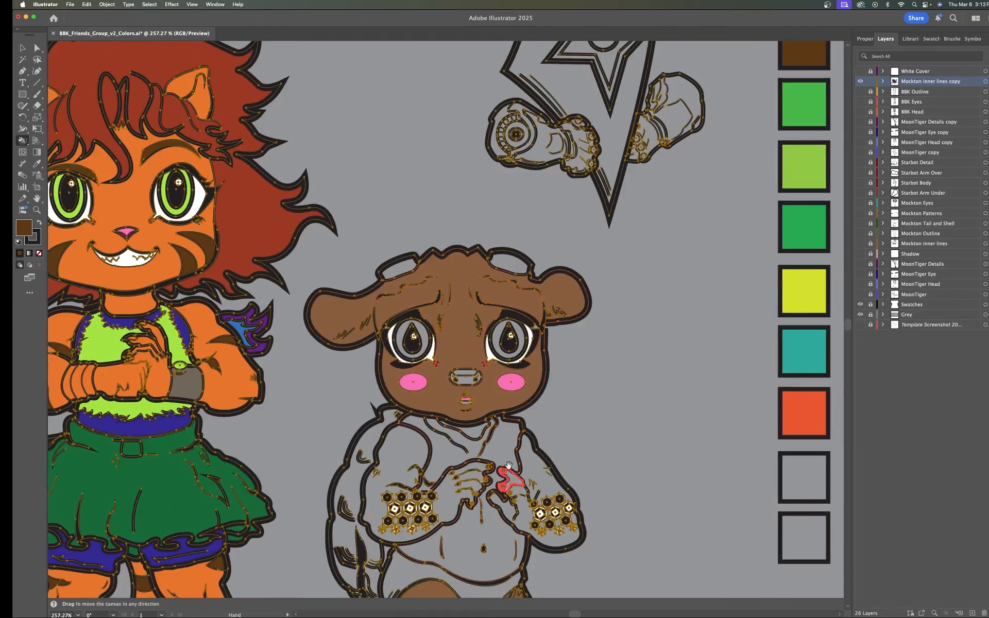
scroll(515, 350, "down", 4)
scroll(515, 350, "left", 2)
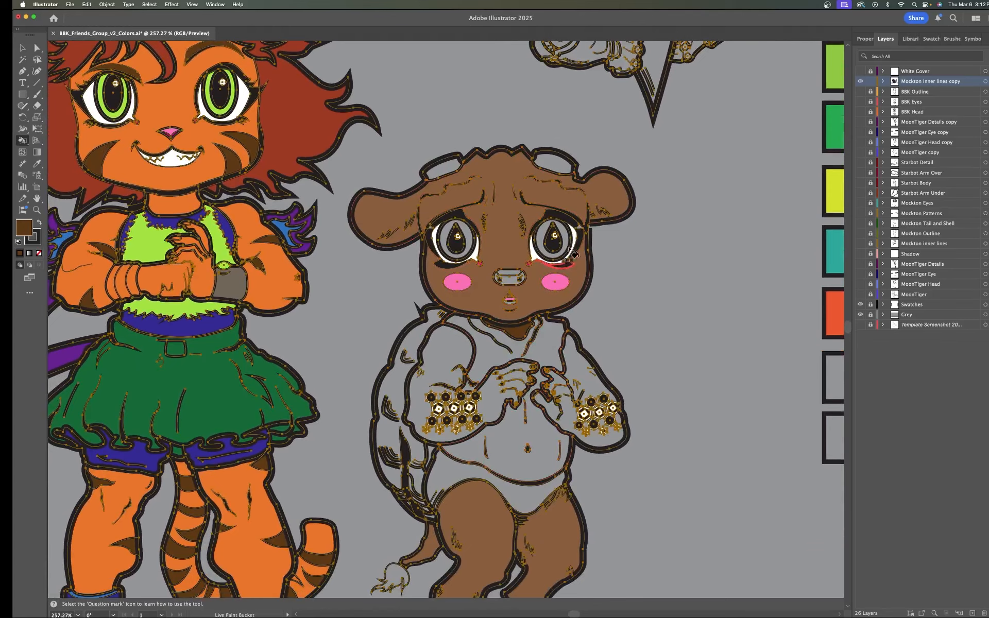
left_click(444, 166)
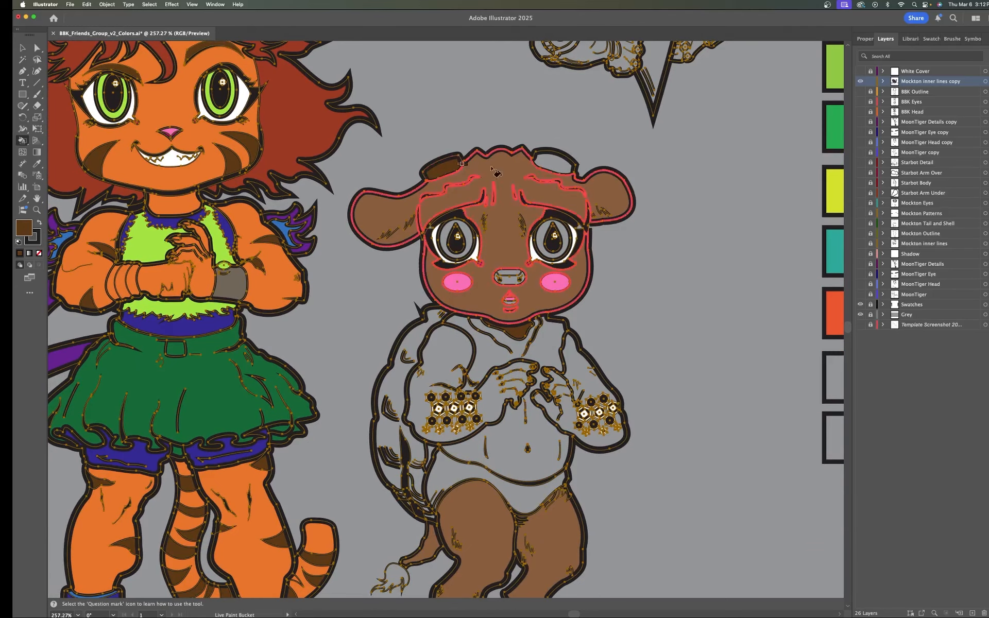
left_click(552, 159)
Paint the floppy-eared character's nose and both hooves dark brown.
scroll(600, 425, "down", 3)
scroll(599, 425, "left", 1)
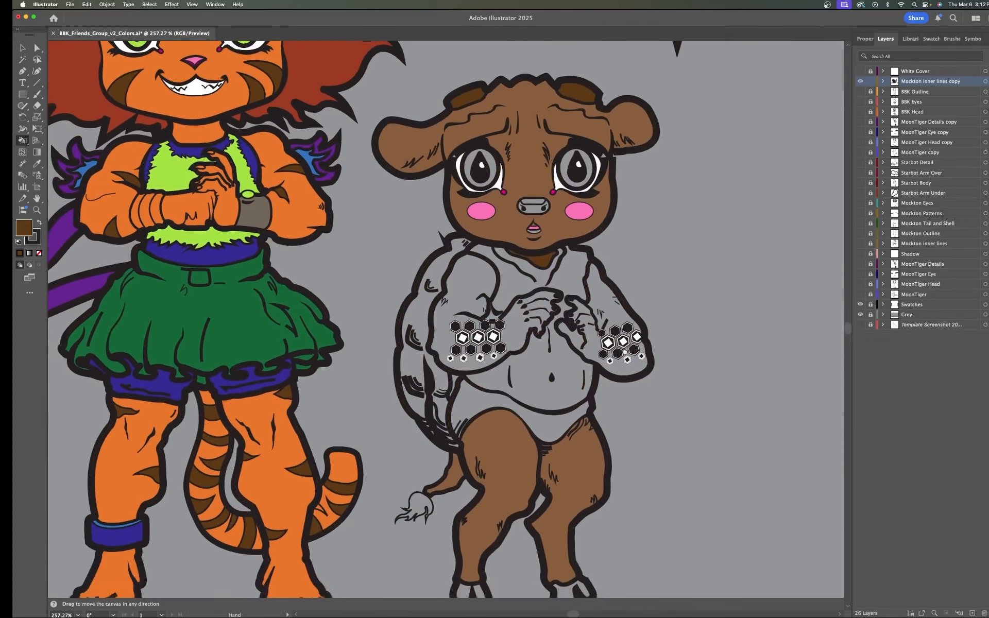
left_click(536, 201)
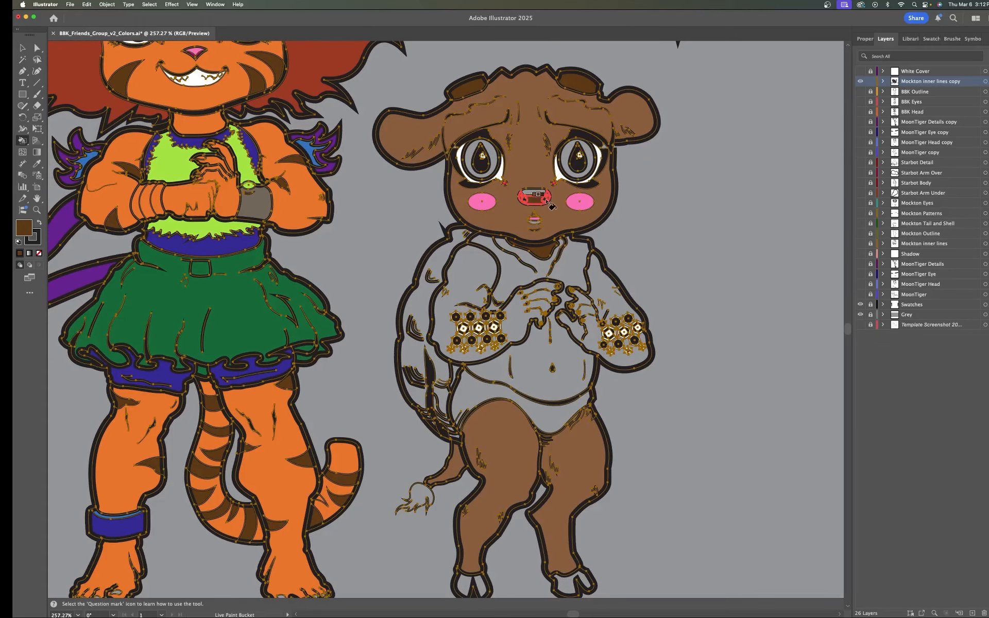
scroll(552, 423, "down", 6)
left_click(552, 423)
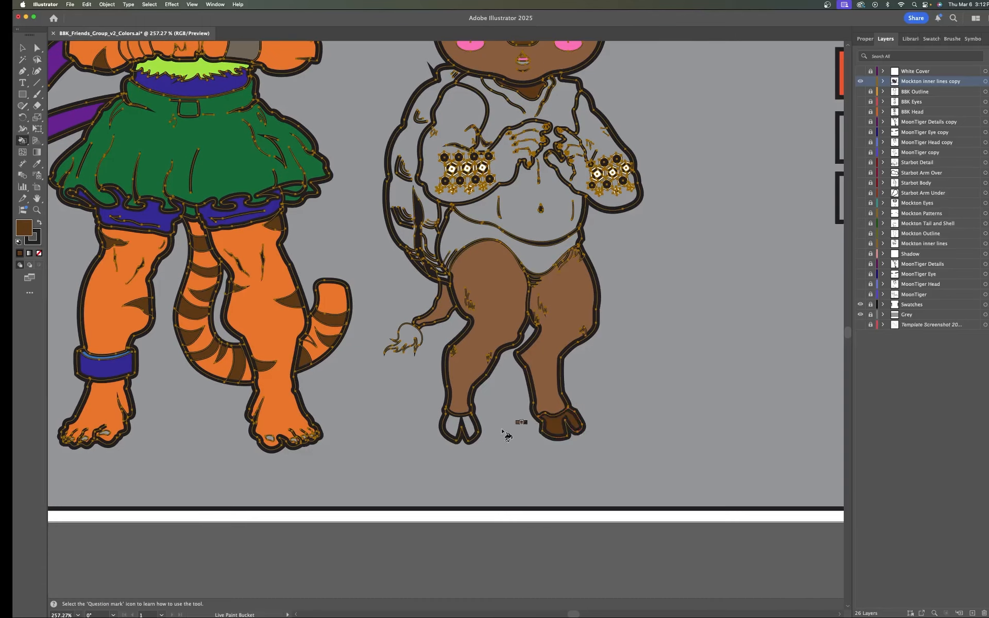
left_click(474, 427)
Sample the yellow swatch, undo its effect on the artwork, and paint the floppy-eared character's briefs.
scroll(483, 429, "down", 5)
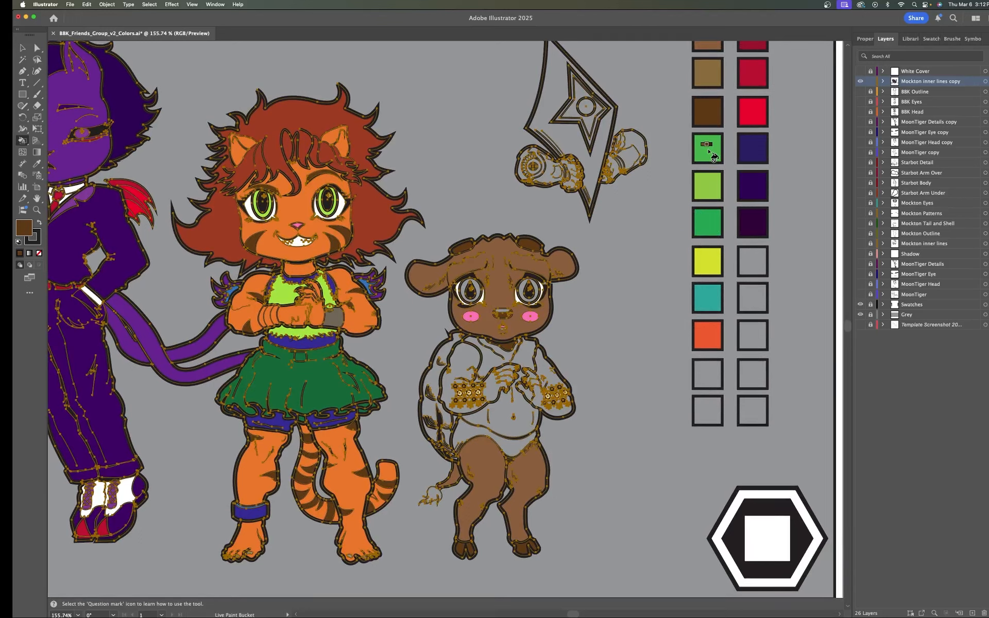
key("i")
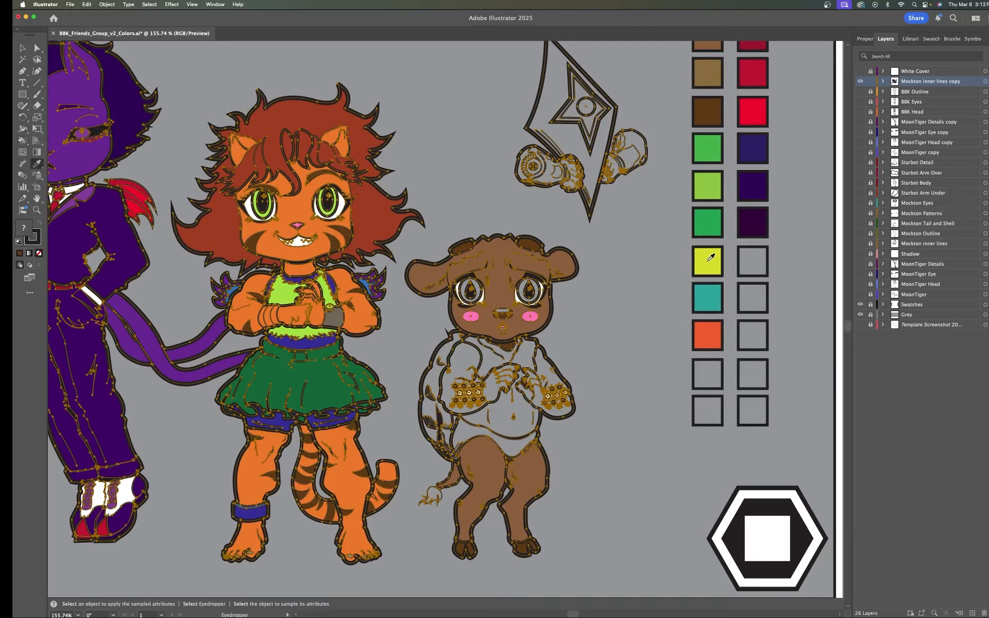
left_click(711, 258)
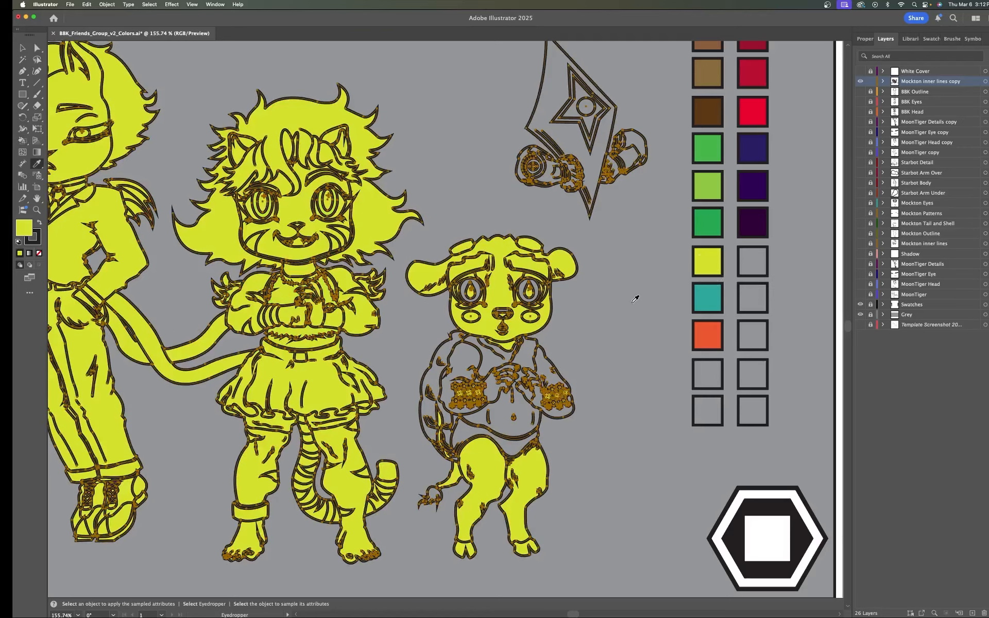
key("super+z")
key("k")
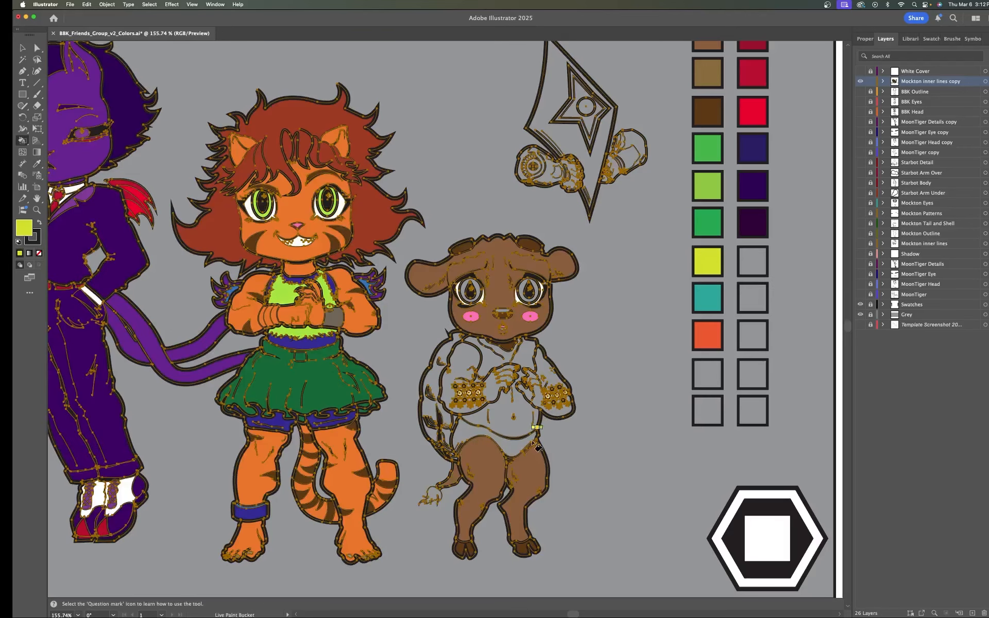
left_click(513, 446)
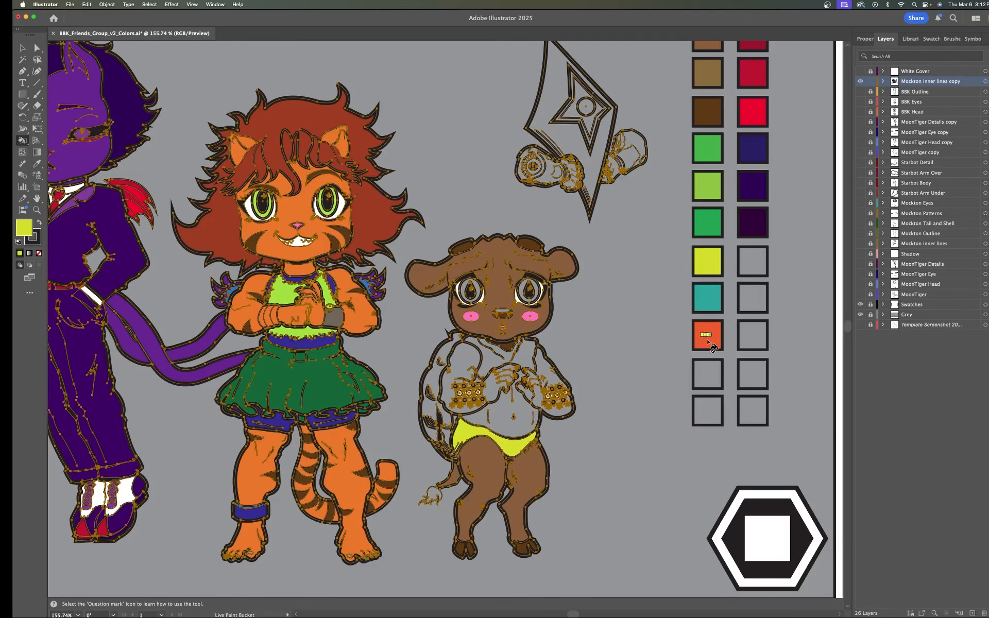
Sample the red-orange swatch, undo its effect on the artwork, and paint the floppy-eared character's tail tuft.
key("i")
left_click(710, 333)
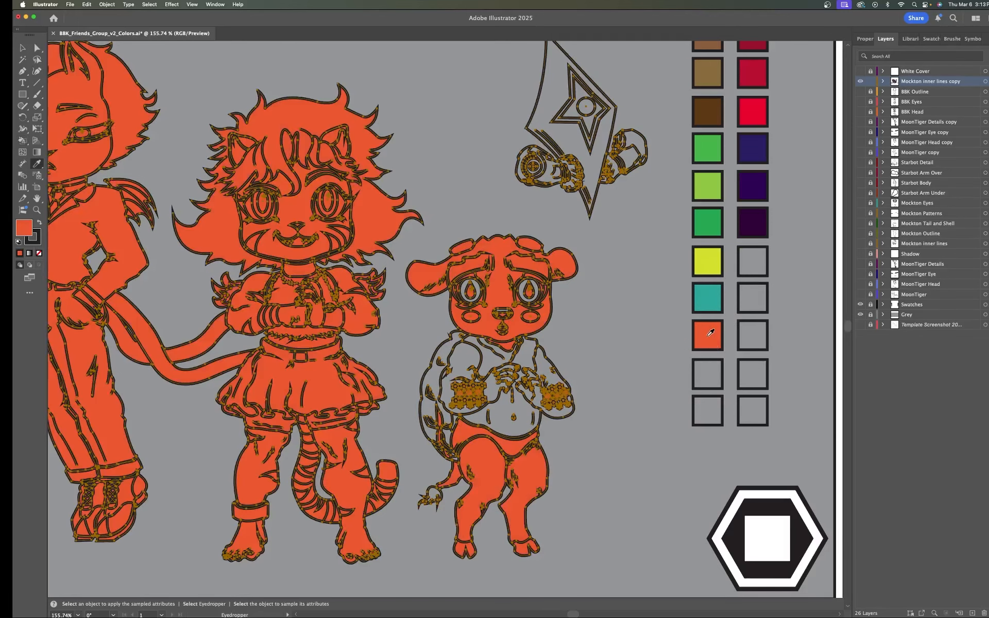
key("super+z")
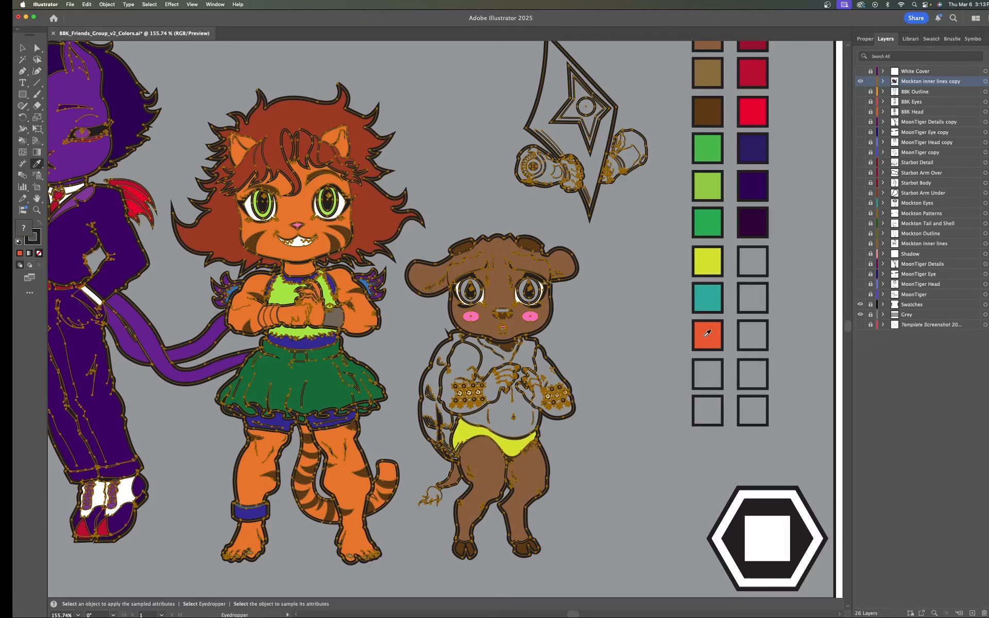
key("k")
left_click(435, 498)
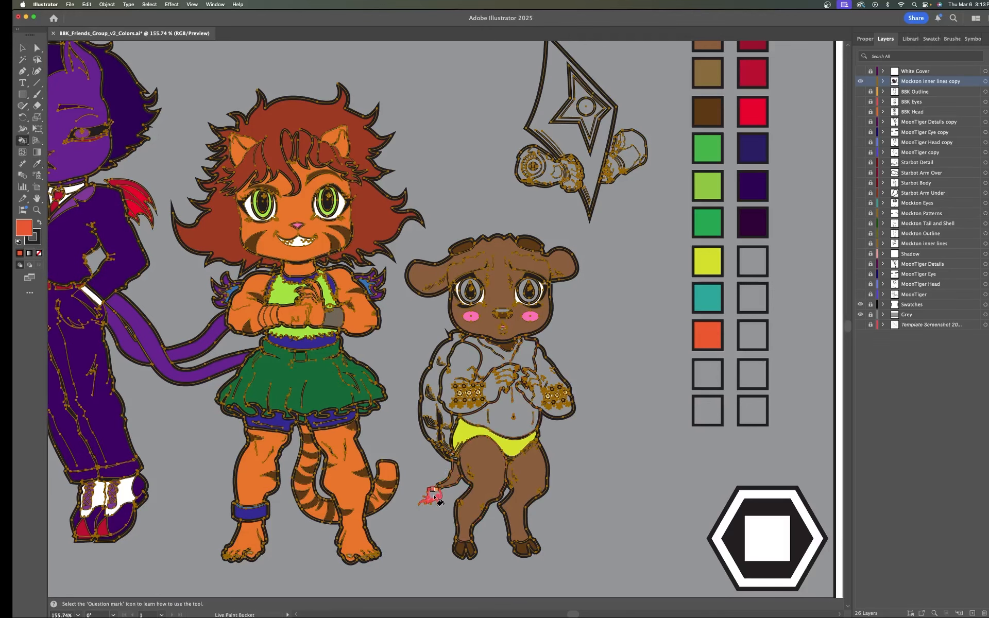
Sample the light yellow-green swatch, undo its effect on the artwork, and paint the floppy-eared character's torso.
scroll(687, 355, "up", 2)
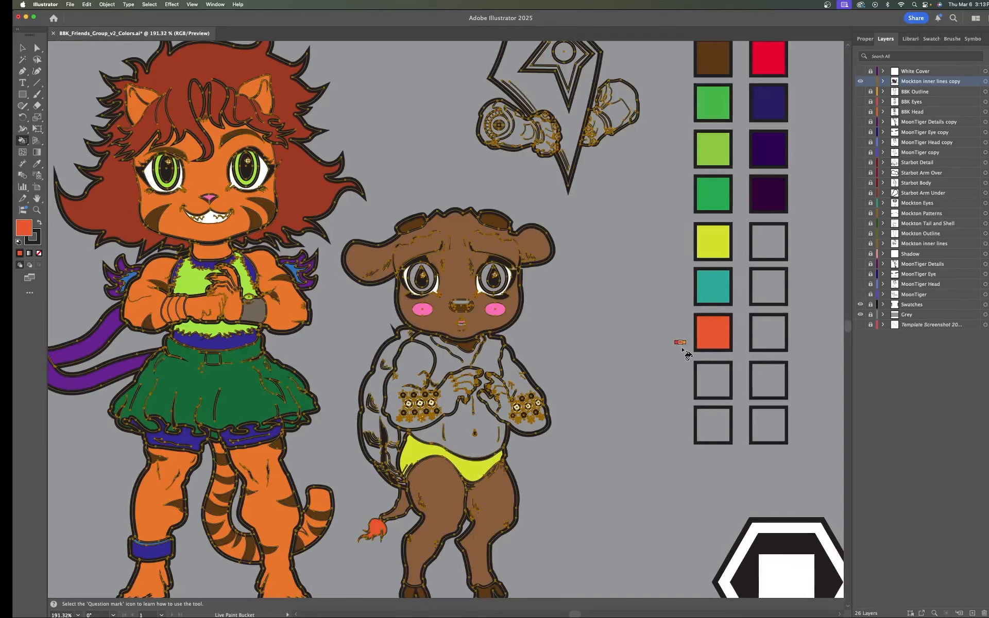
left_click_drag(627, 333, 655, 353)
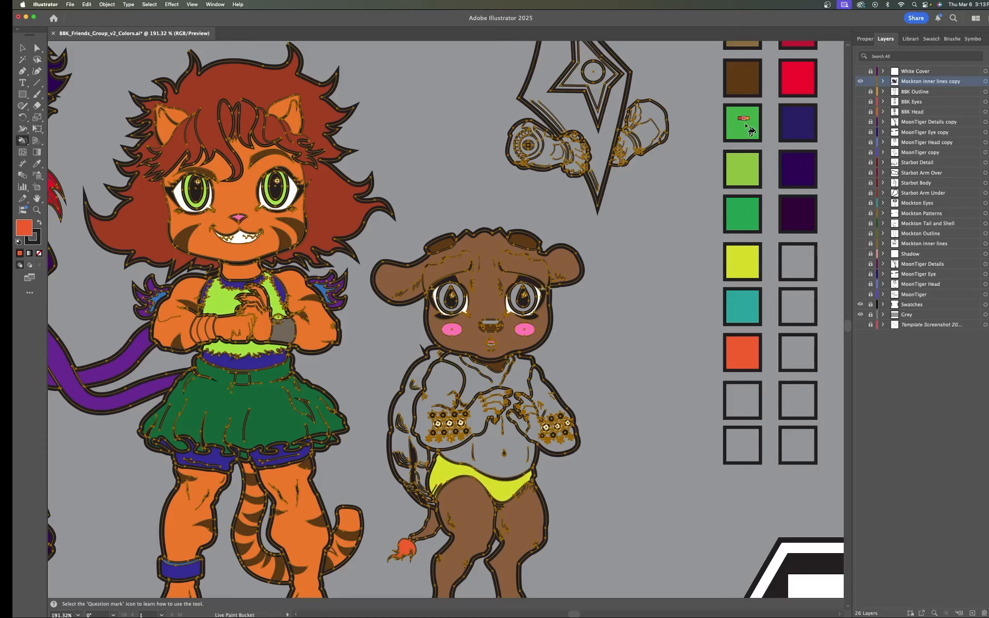
key("i")
left_click(745, 168)
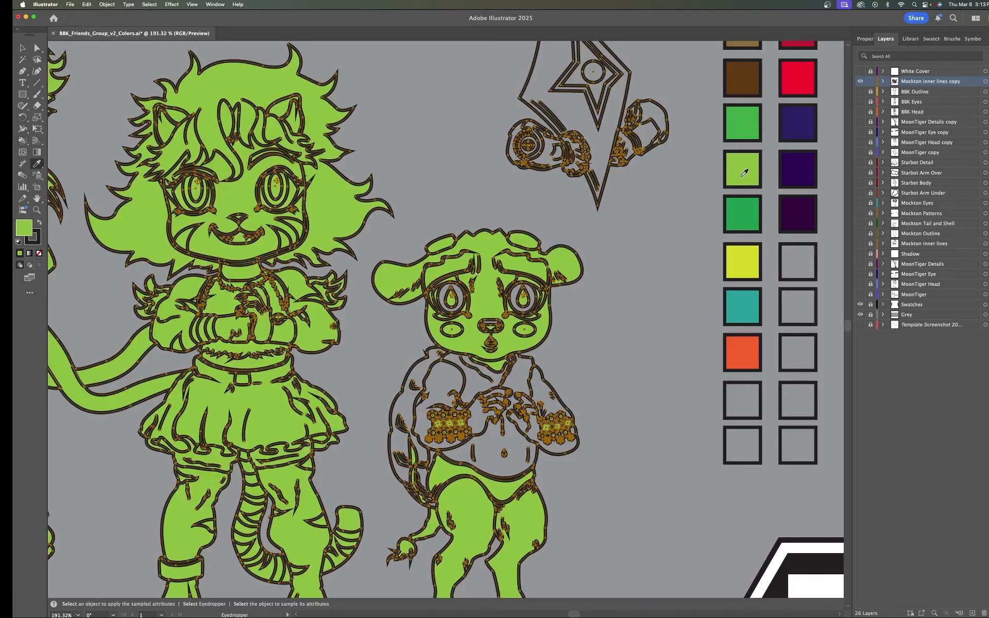
key("super+z")
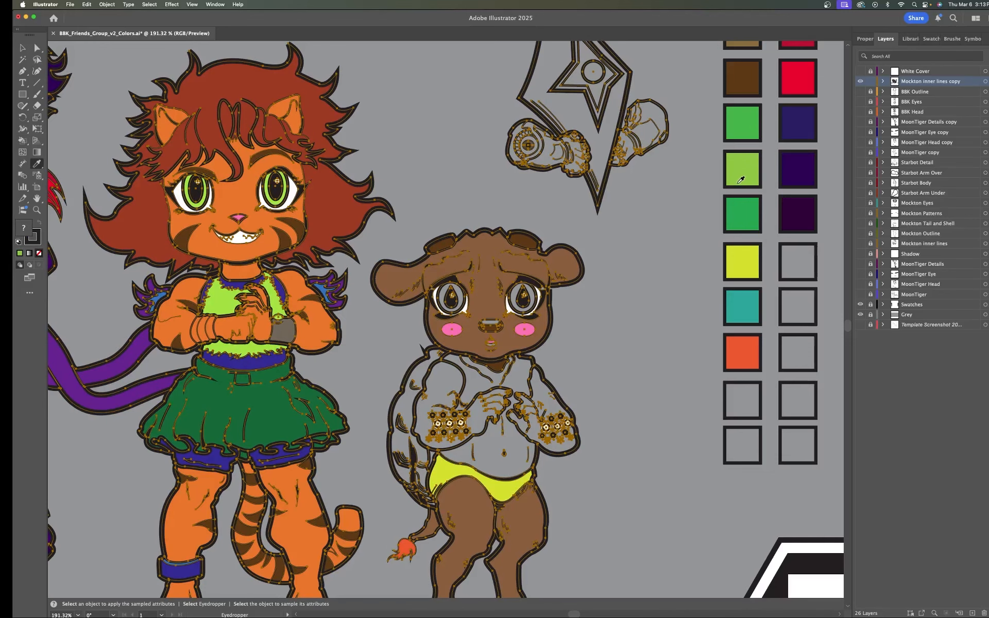
key("k")
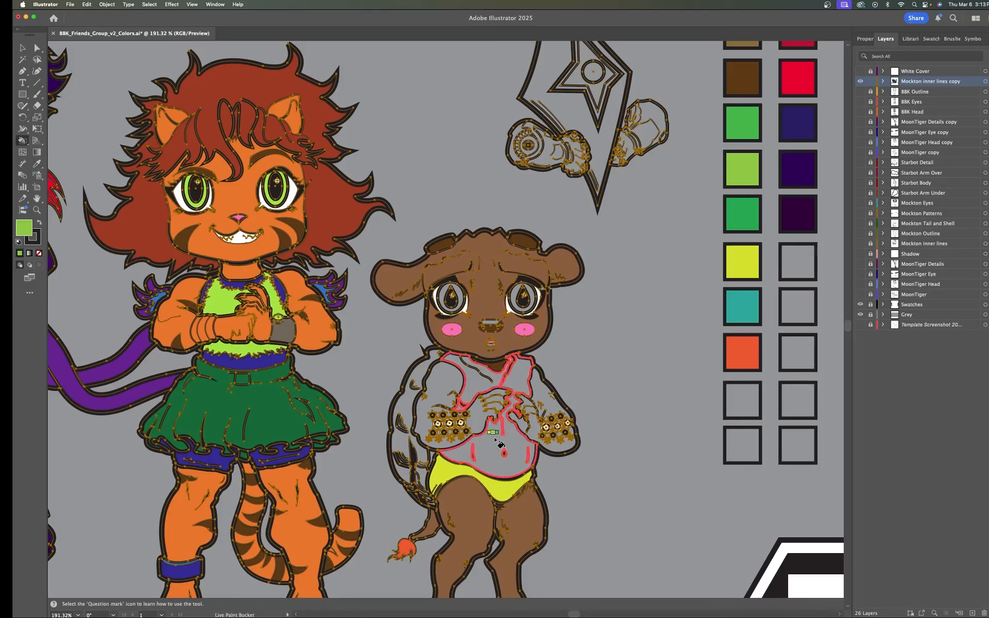
left_click(495, 438)
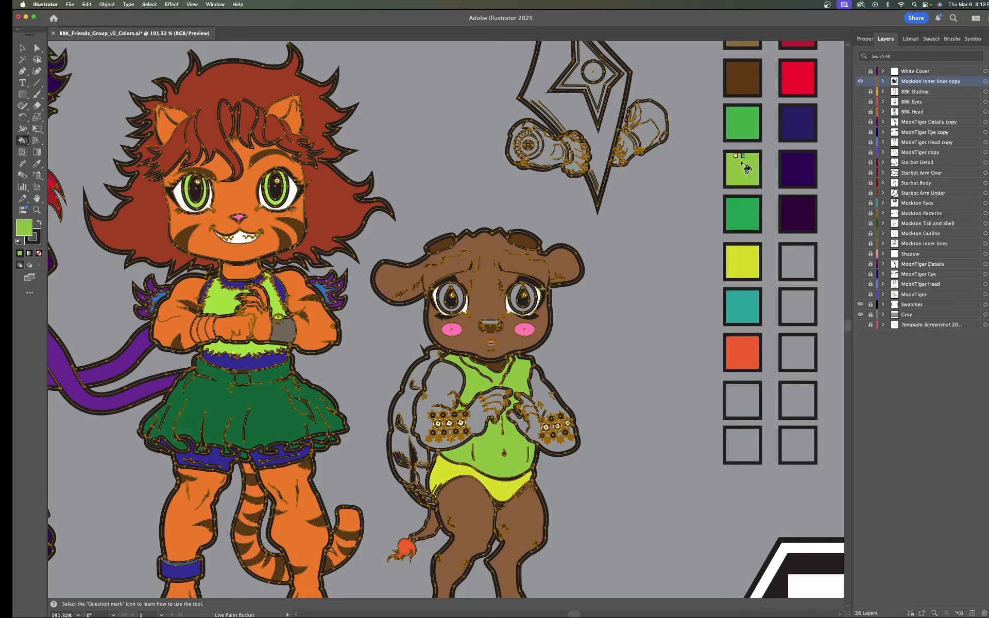
Sample the bright green swatch above the yellow-green one, undo its effect on the artwork, and paint both of the floppy-eared character's arms.
key("i")
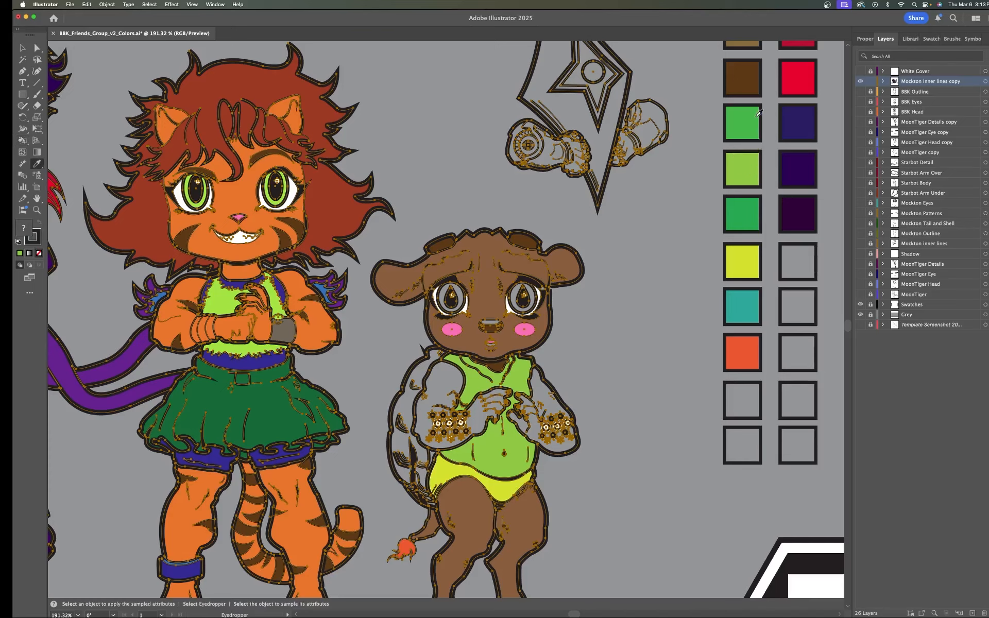
left_click(745, 120)
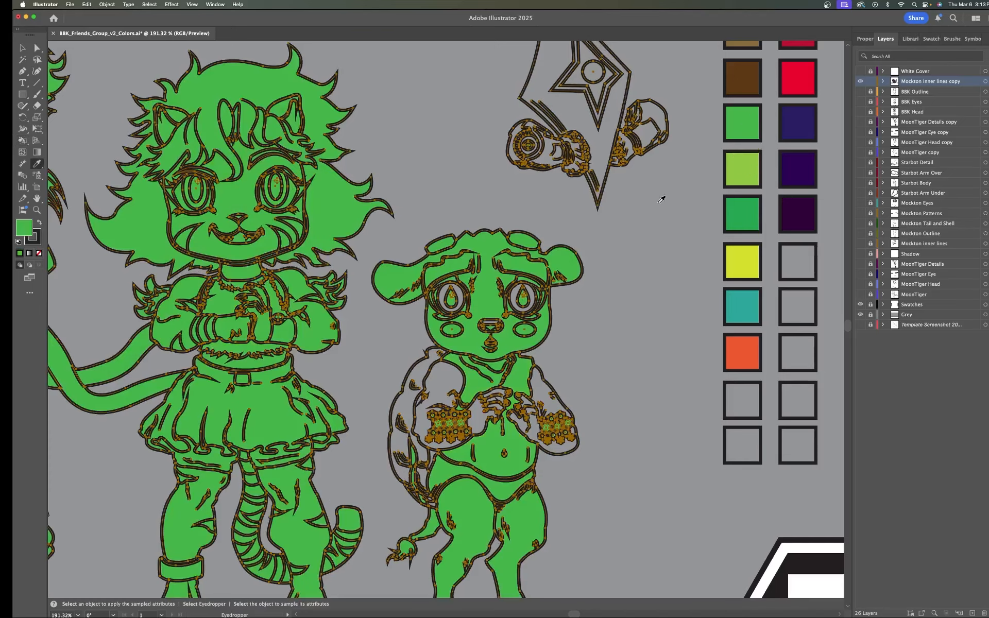
key("k")
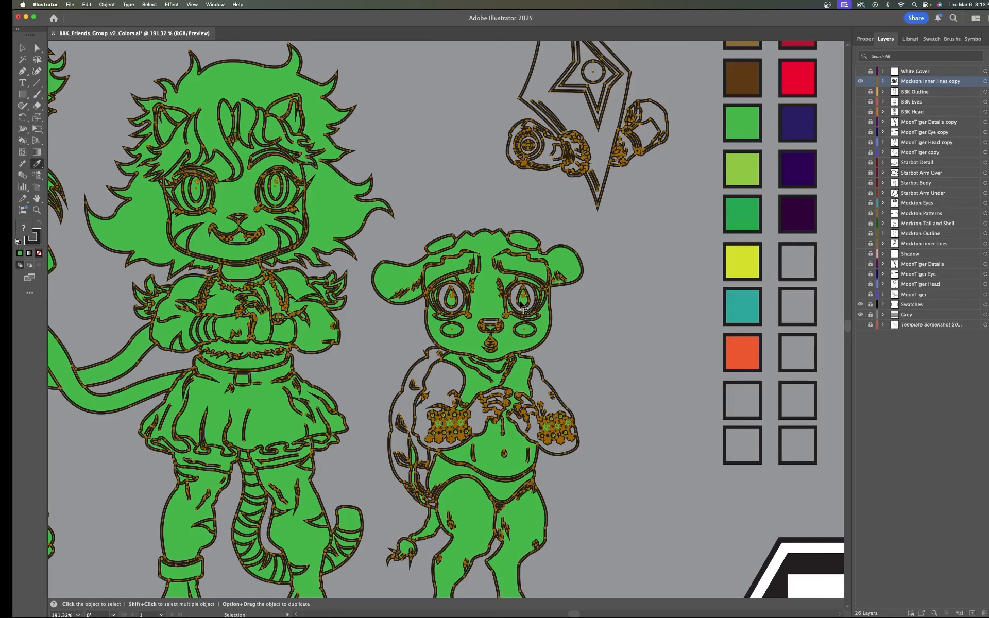
key("ctrl+z")
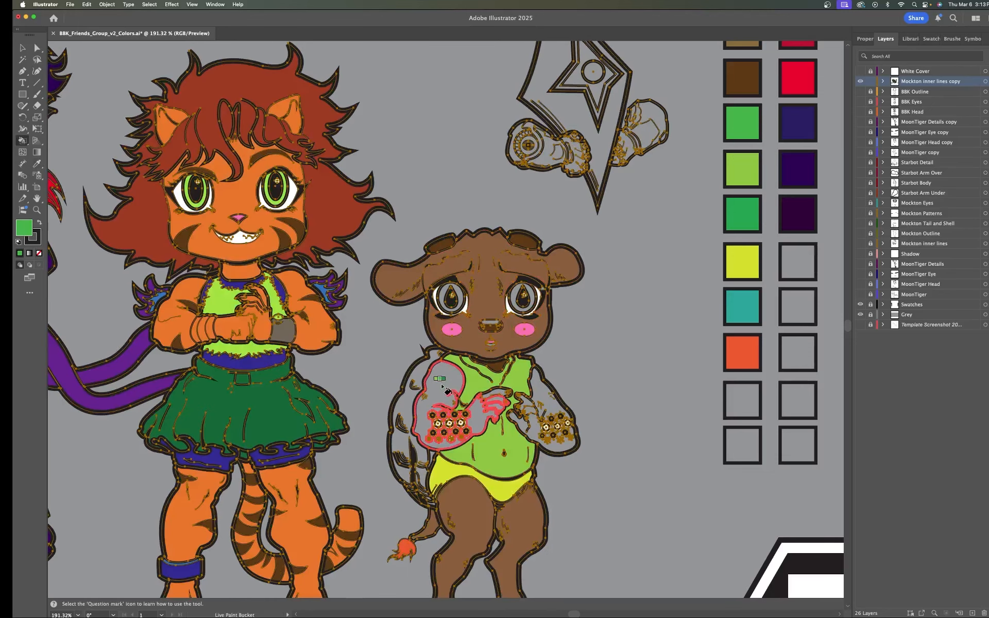
left_click(442, 387)
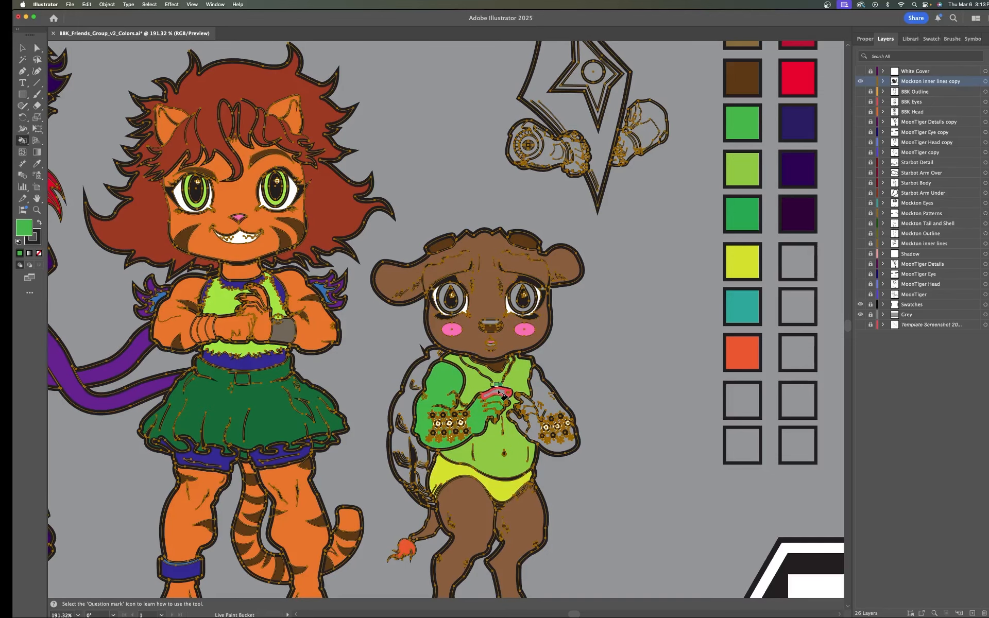
left_click(539, 387)
Sample the teal swatch, undo its effect on the artwork, and paint both irises of the floppy-eared character.
scroll(581, 360, "down", 4)
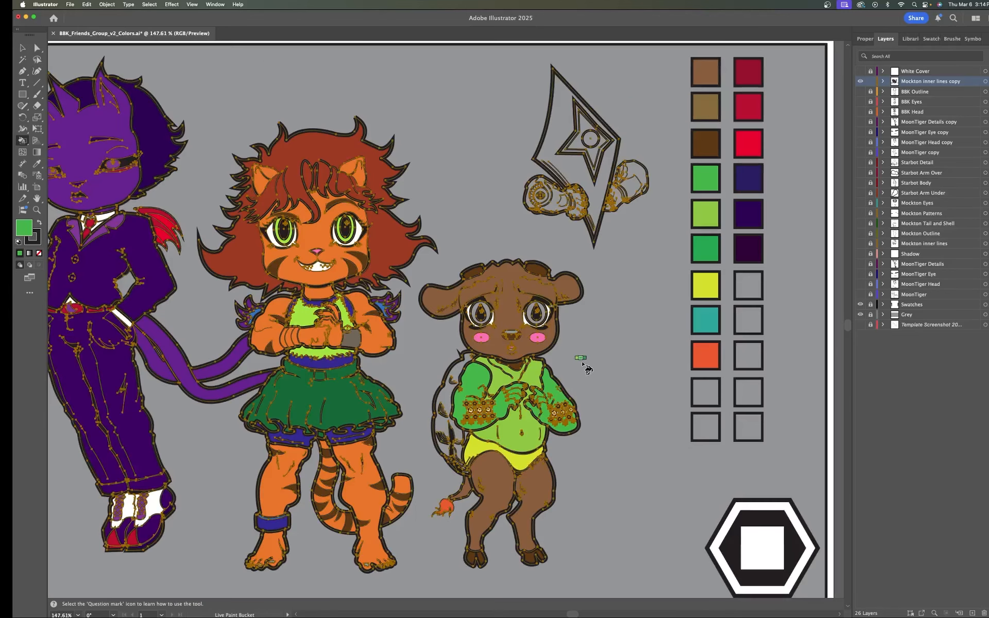
scroll(581, 360, "up", 4)
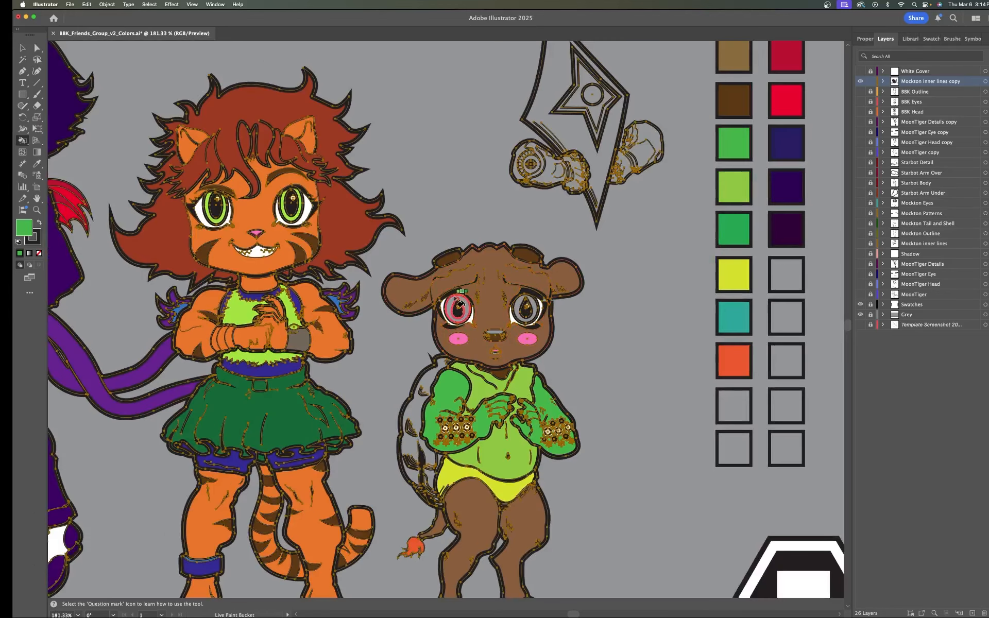
key("i")
left_click(717, 314)
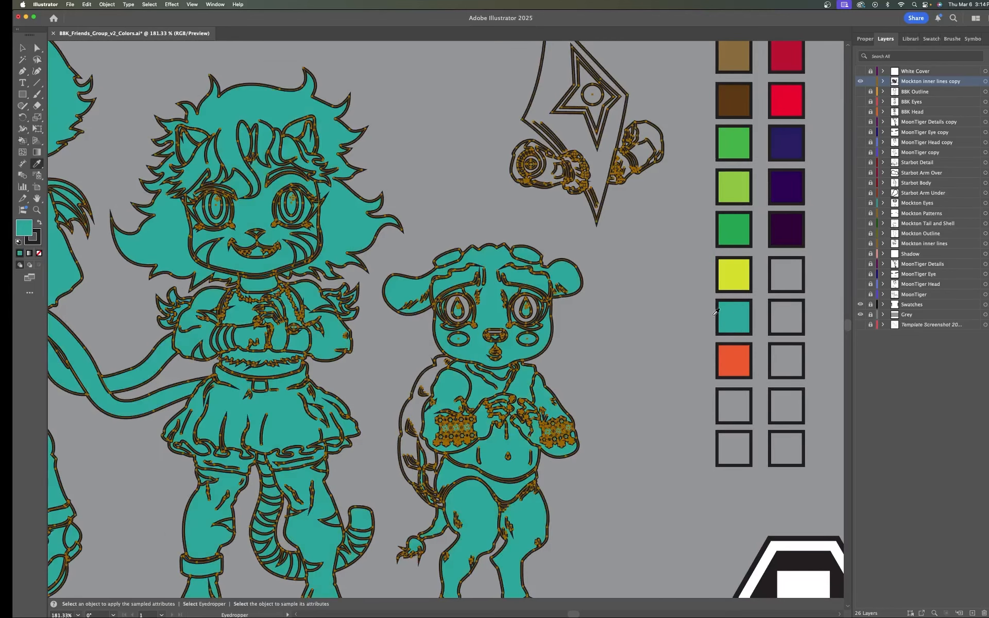
key("k")
key("super+z")
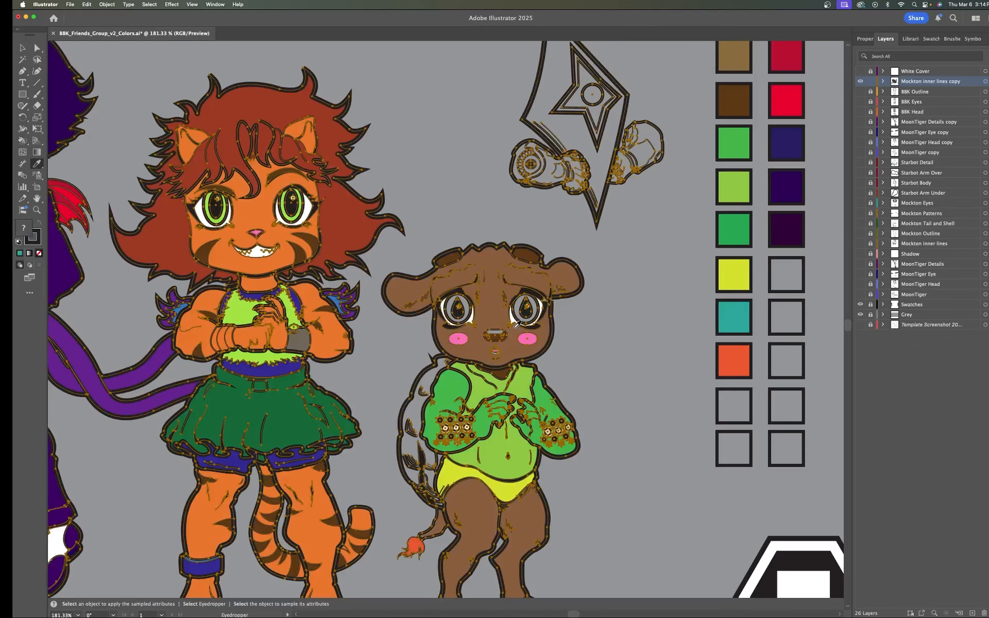
left_click(469, 309)
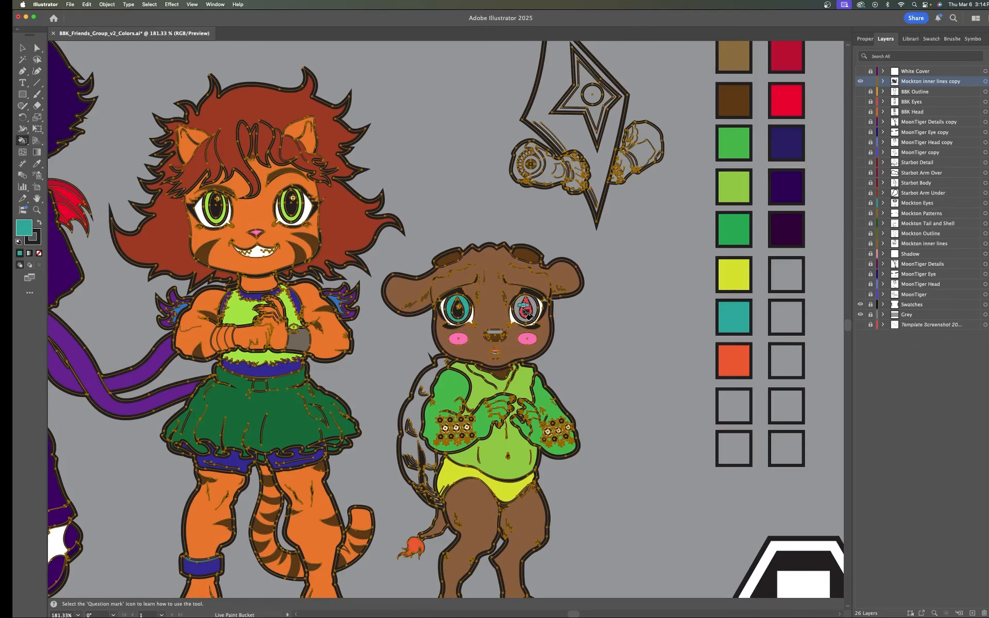
left_click(520, 309)
Sample the olive brown swatch, undo its effect on the artwork, and paint the upper patch of the floppy-eared character's nose.
scroll(586, 328, "up", 3)
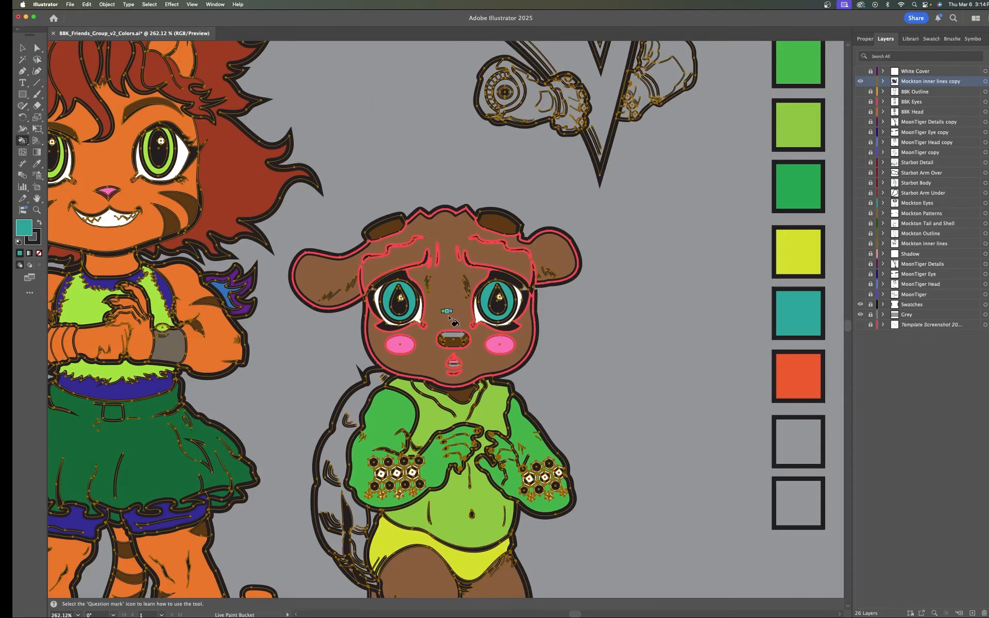
scroll(449, 317, "down", 5)
key("i")
left_click(704, 162)
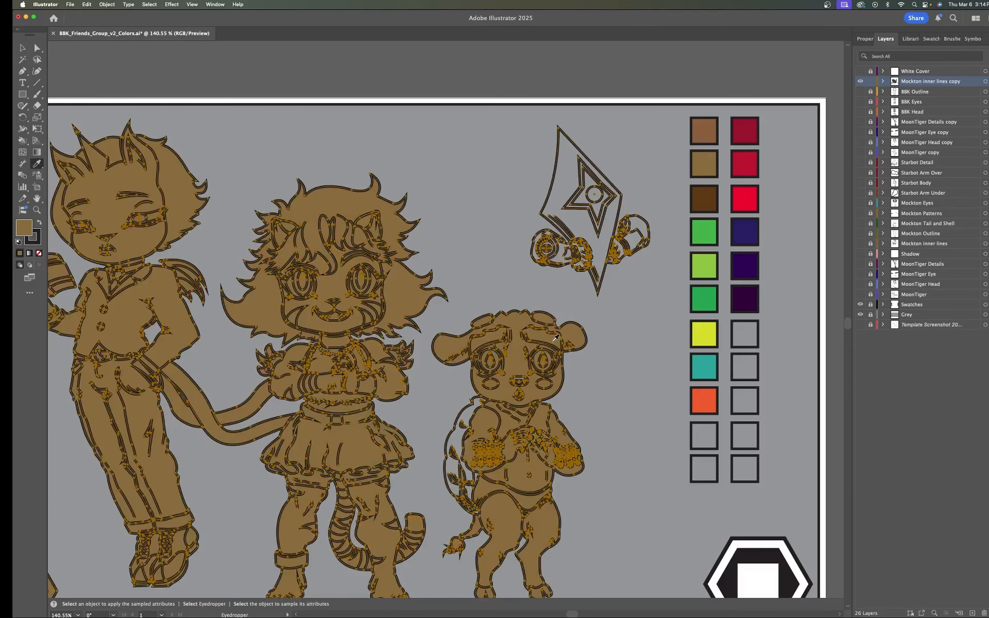
key("super+z")
key("k")
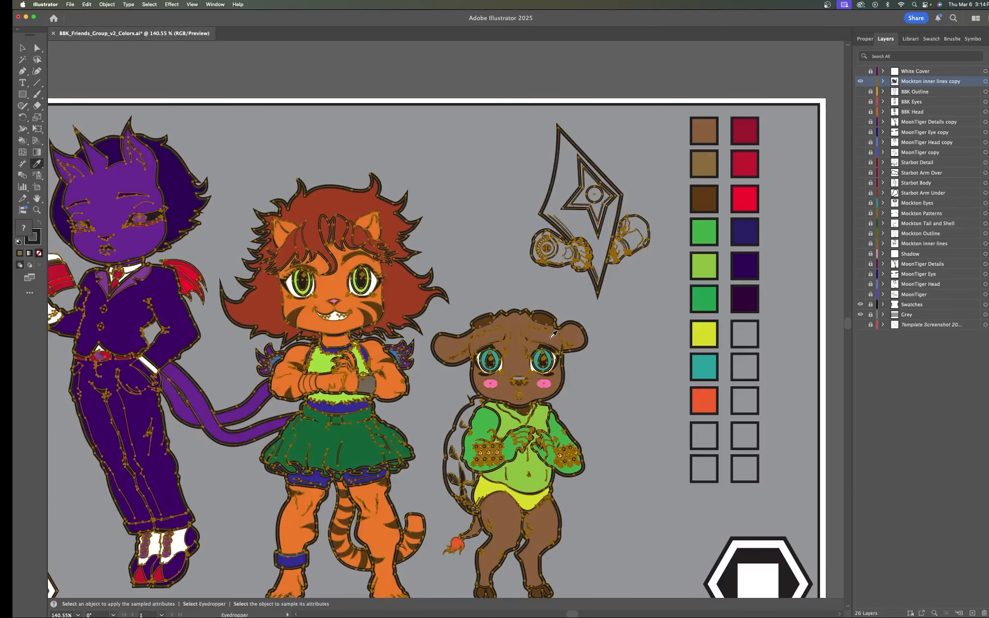
scroll(525, 382, "up", 8)
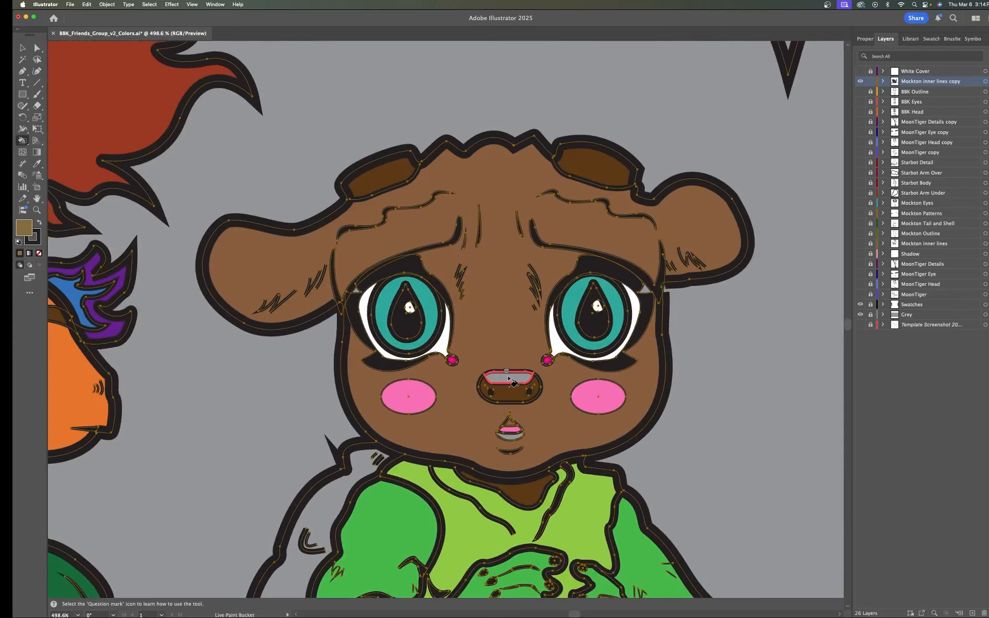
Sample the deeper green swatch below the yellow-green one, undo its effect on the artwork, and paint the shell on the floppy-eared character's back.
scroll(613, 303, "down", 5)
left_click_drag(556, 424, 432, 386)
scroll(530, 346, "down", 3)
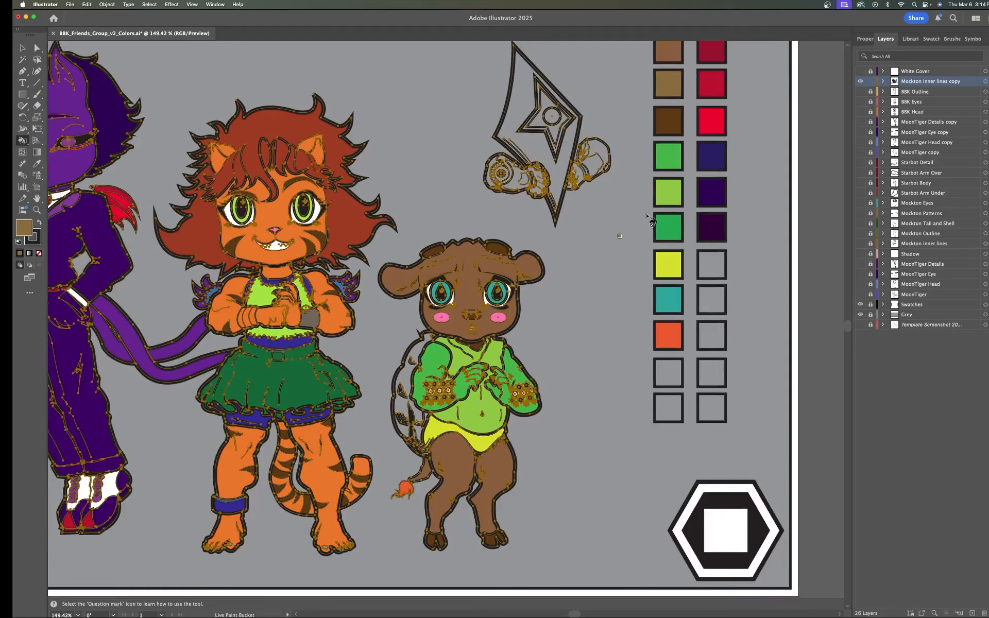
key("i")
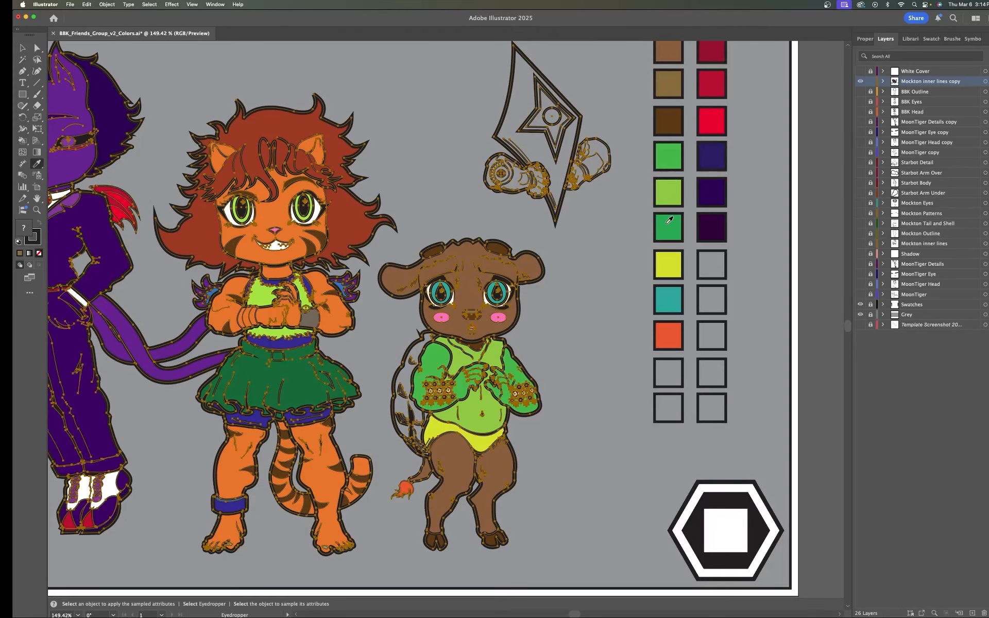
left_click(668, 222)
key("k")
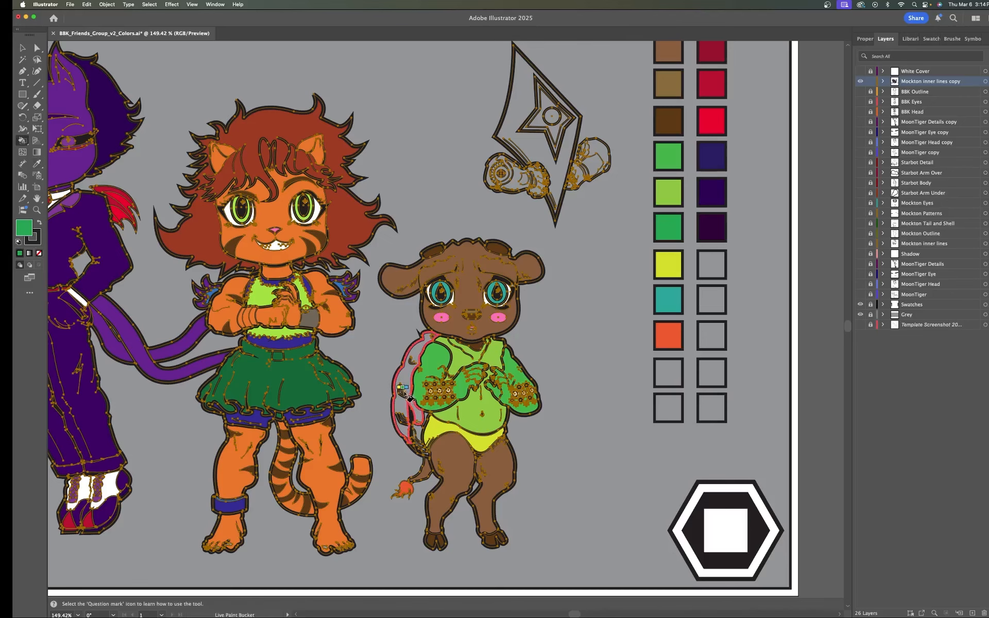
left_click(409, 380)
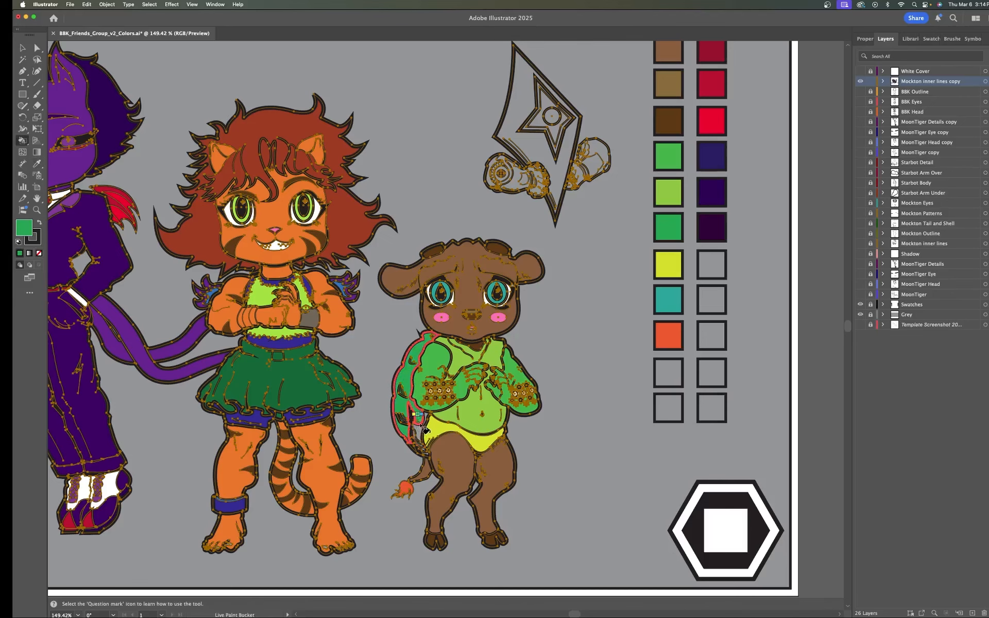
Paint the remaining small gaps at the shell's lower tip, beside the briefs and above the tail, with the same deeper green.
scroll(430, 430, "up", 5)
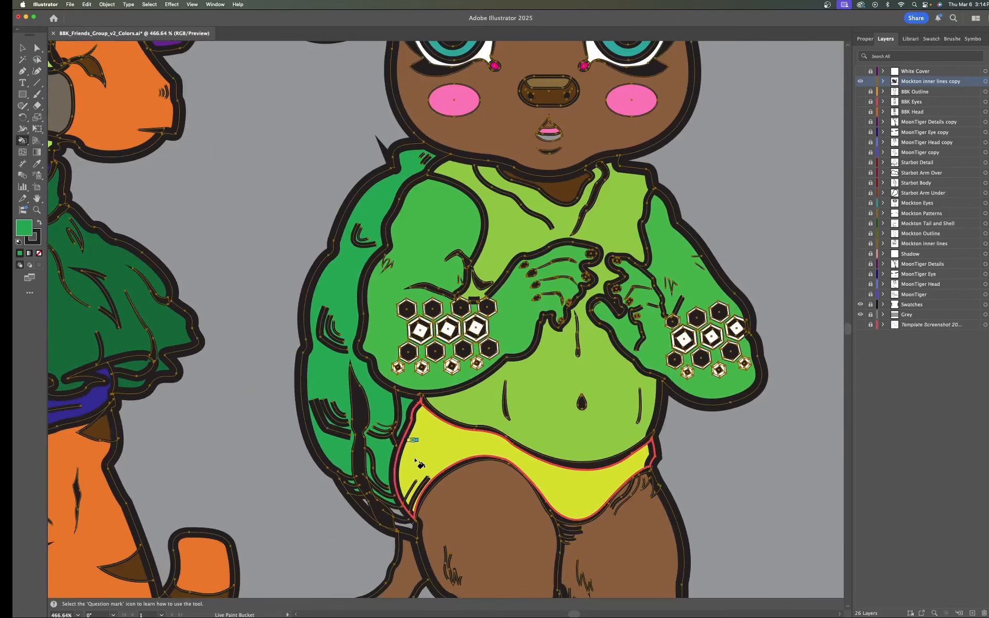
left_click_drag(406, 521, 455, 358)
scroll(410, 342, "up", 5)
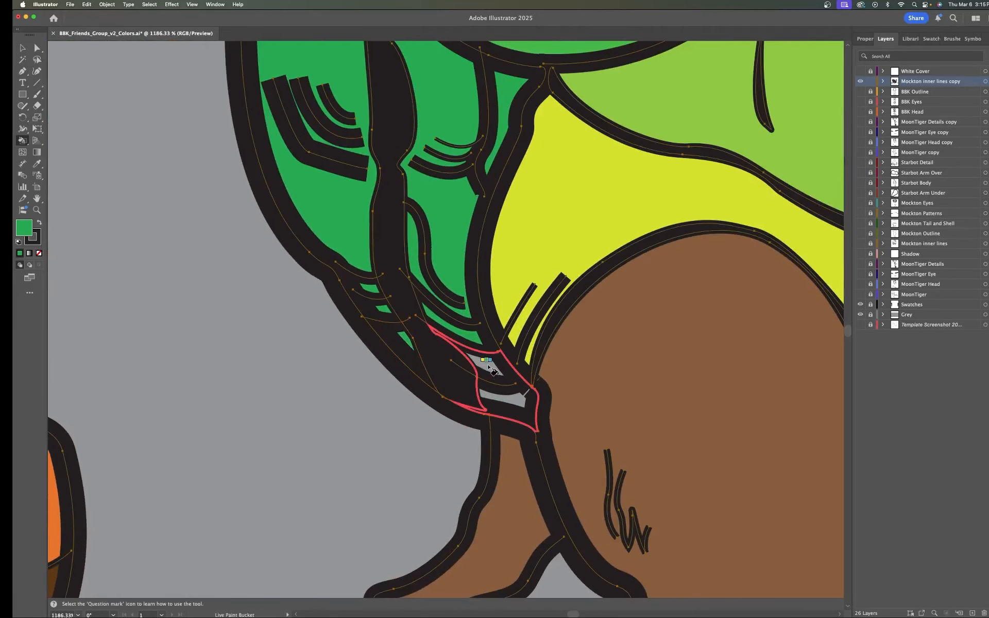
left_click(488, 367)
scroll(531, 399, "down", 8)
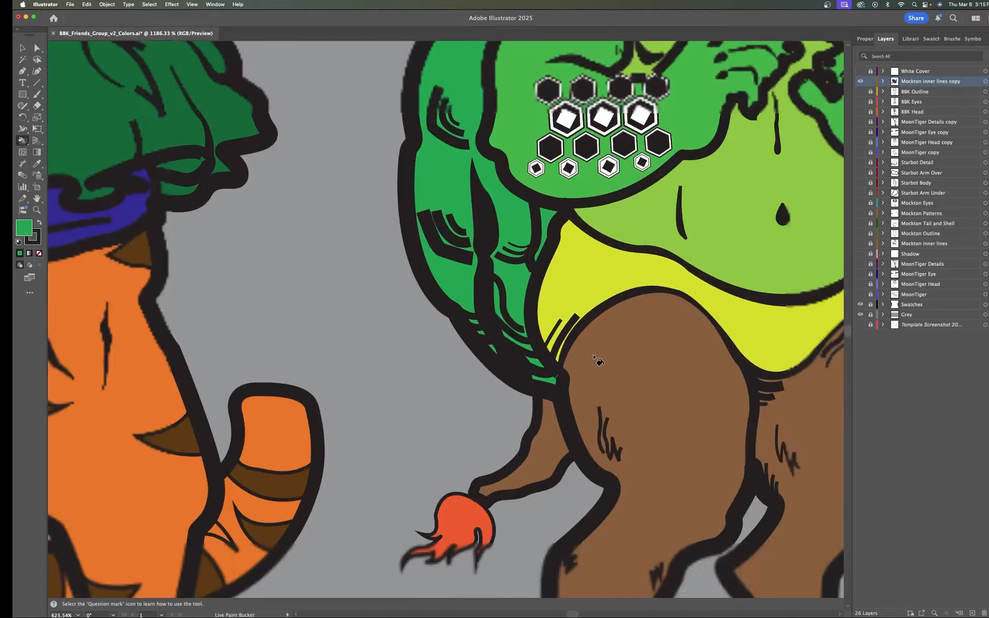
Sample the white swatch below the black one and undo its effect on the artwork.
scroll(622, 230, "down", 3)
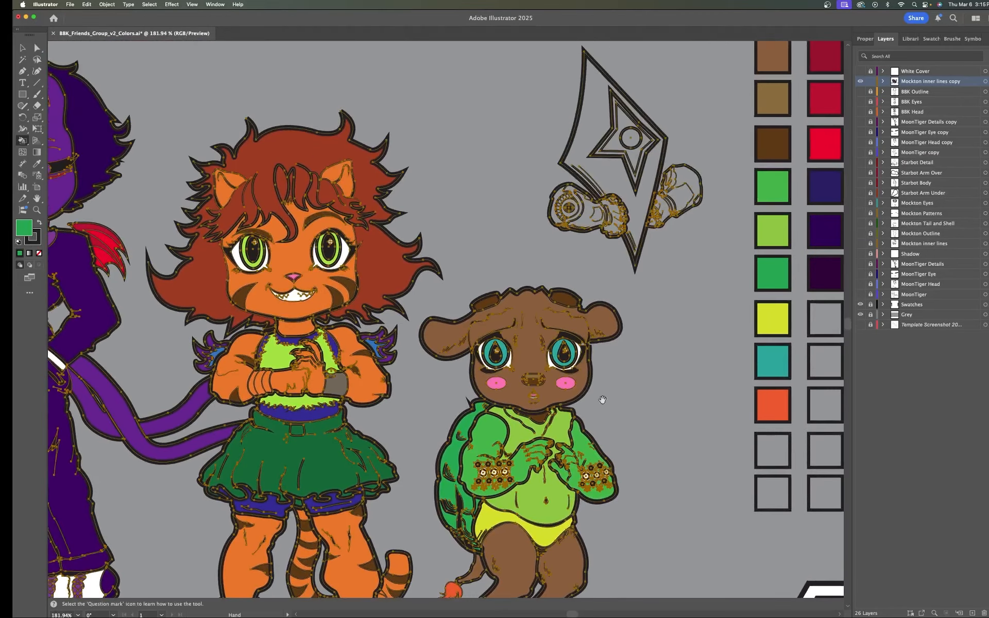
scroll(611, 382, "up", 4)
scroll(613, 392, "up", 2)
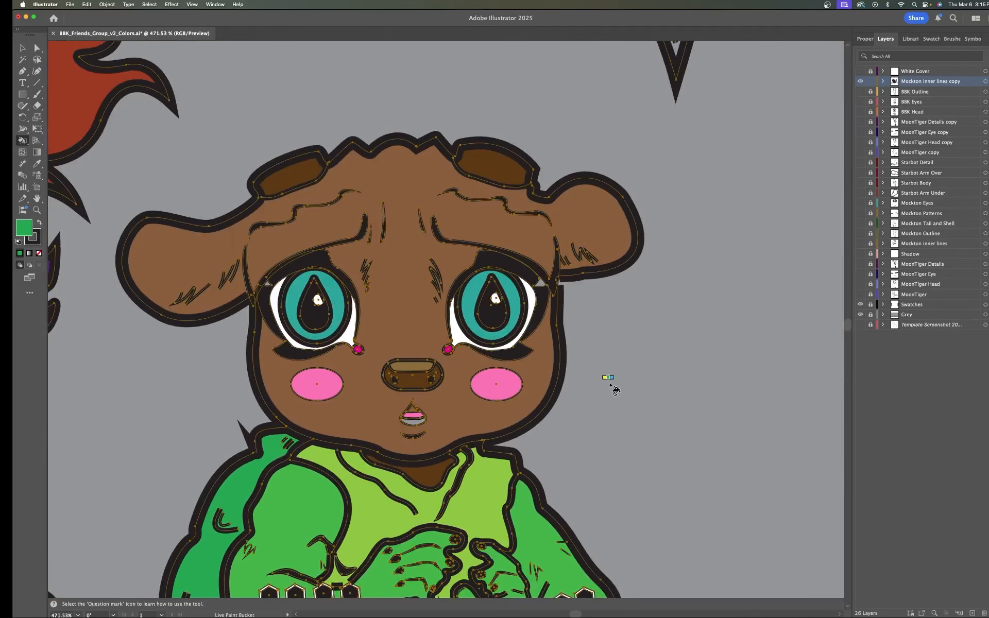
scroll(634, 356, "down", 2)
scroll(689, 306, "down", 2)
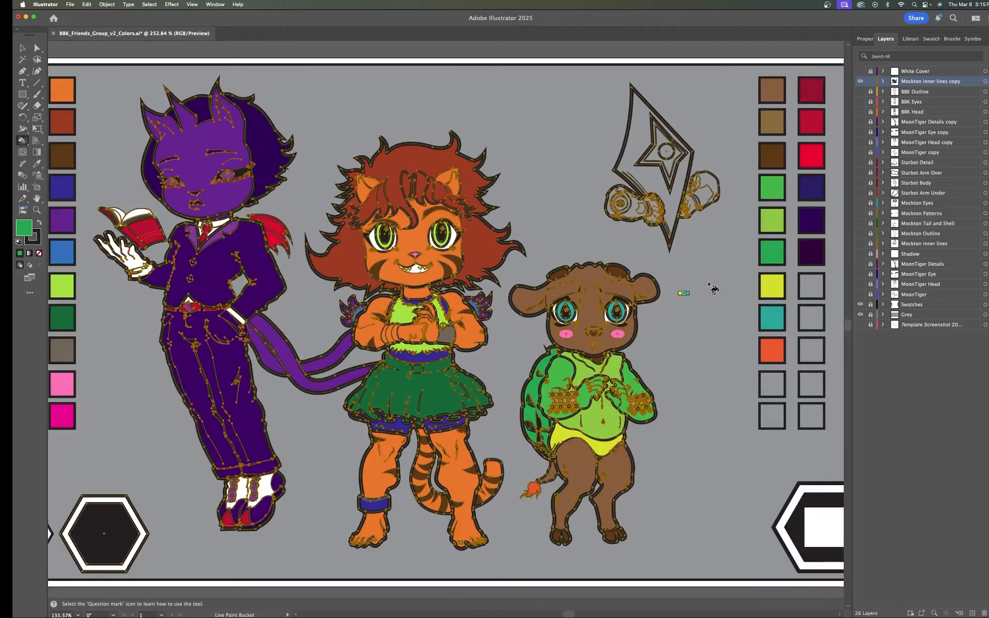
scroll(441, 435, "down", 1)
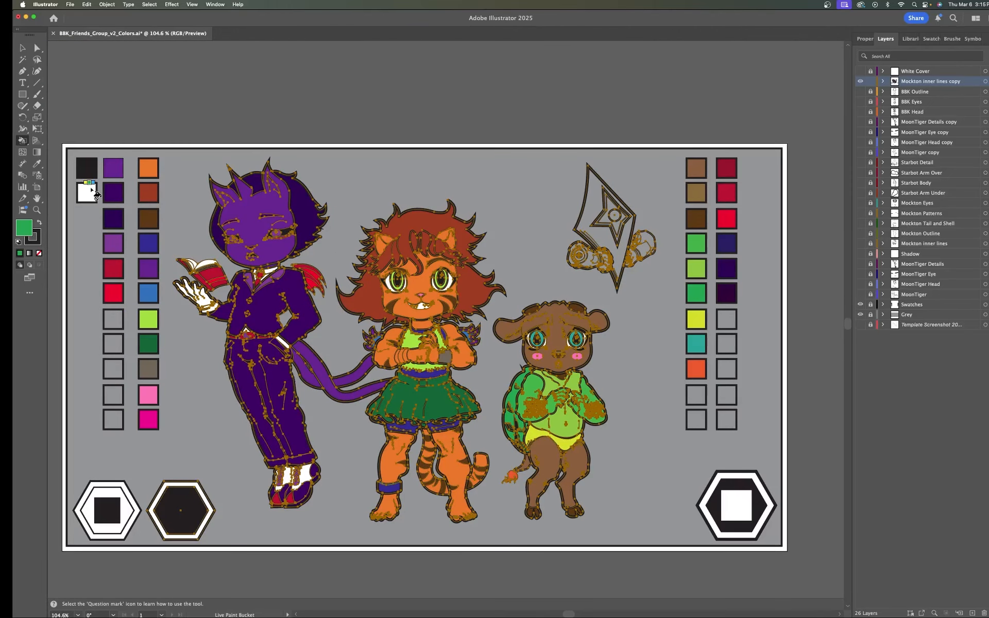
key("i")
left_click(86, 191)
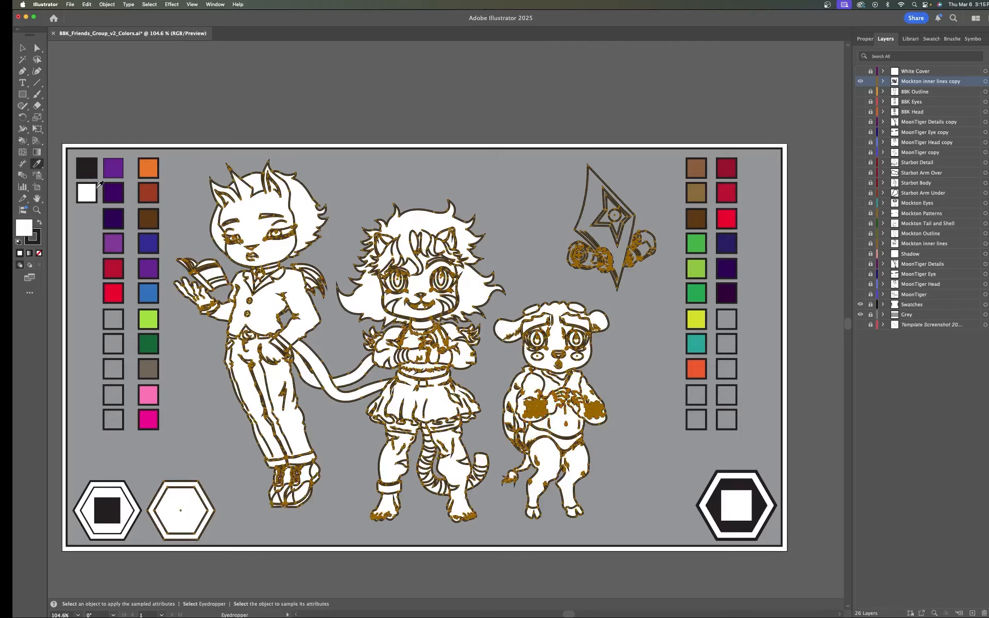
key("super")
key("super+z")
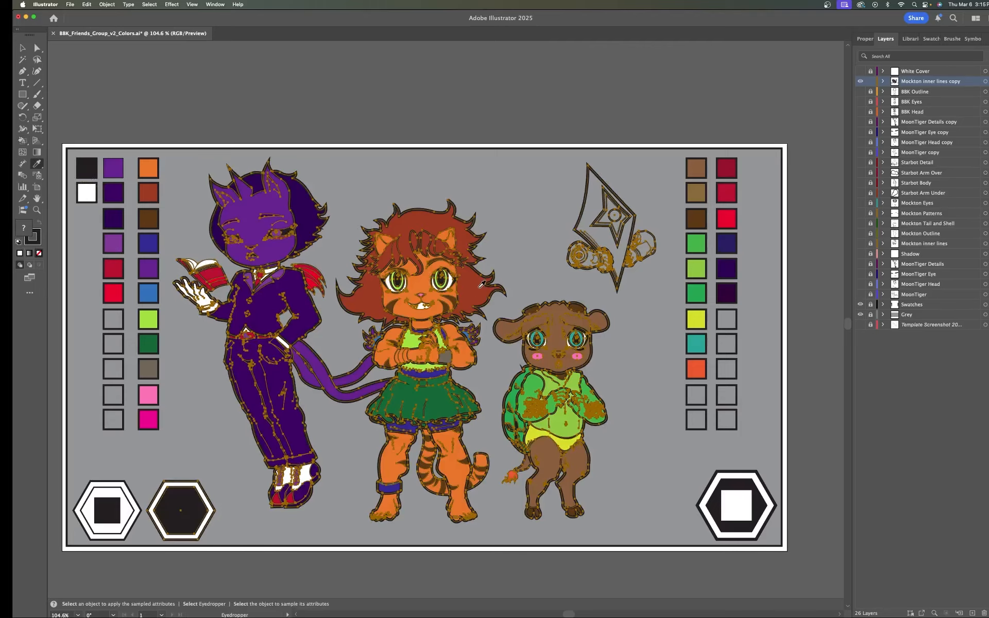
Paint the lower grey part of the floppy-eared character's mouth white with Live Paint.
key("k")
scroll(554, 360, "up", 8)
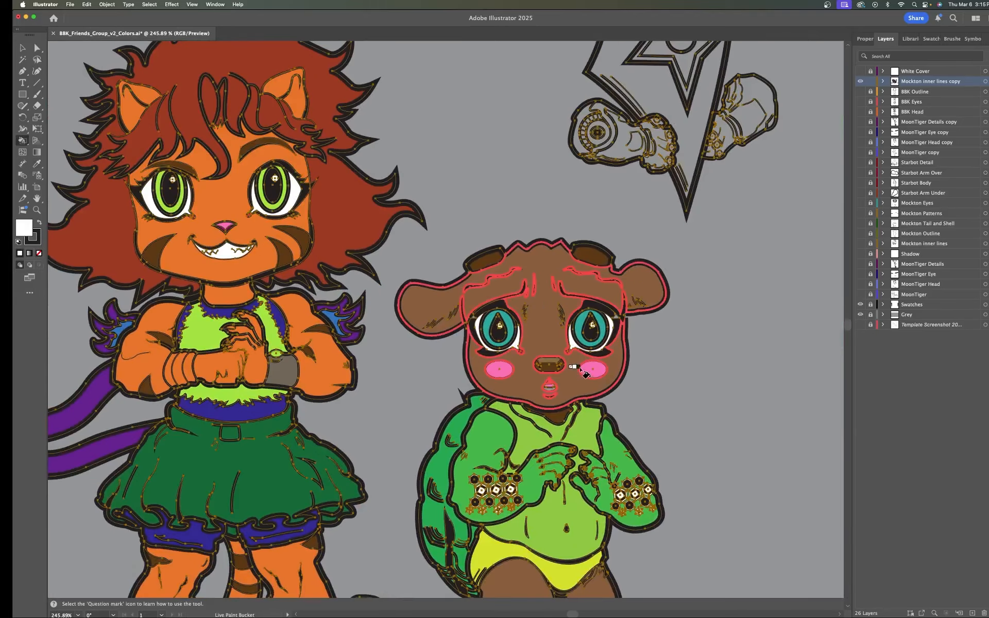
scroll(509, 381, "up", 4)
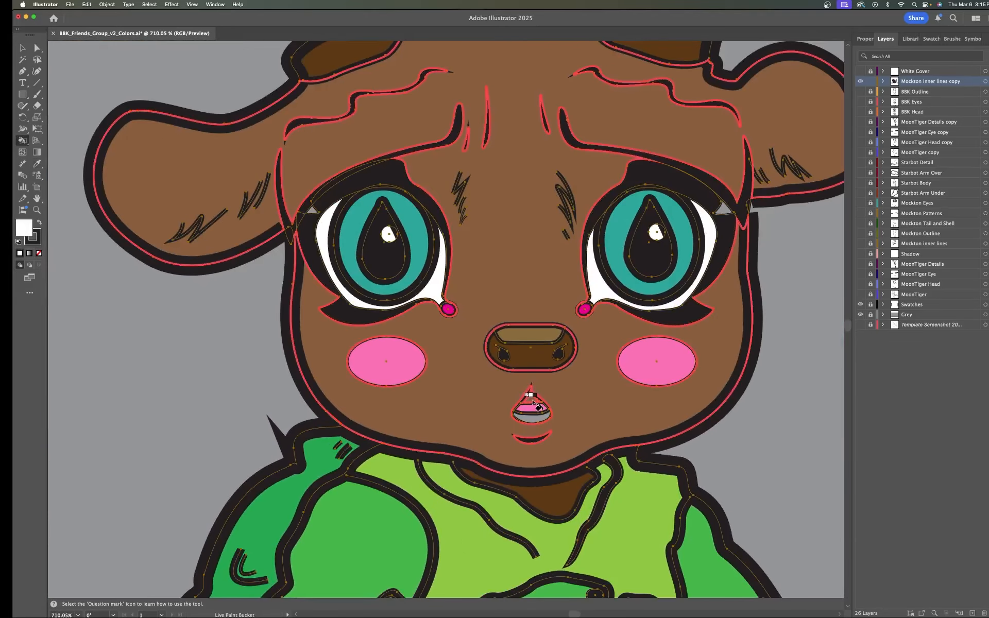
left_click(533, 399)
key("super+z")
scroll(618, 376, "down", 5)
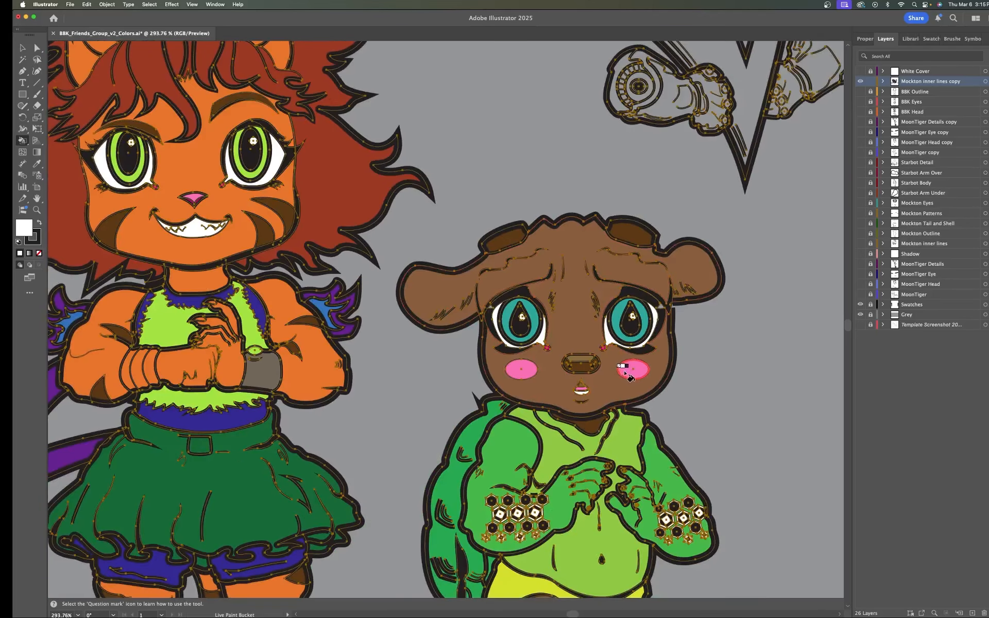
Sample the brown of the floppy-eared character's face, undo its effect on the artwork, and paint the small gaps at both outer eye corners.
scroll(623, 378, "up", 3)
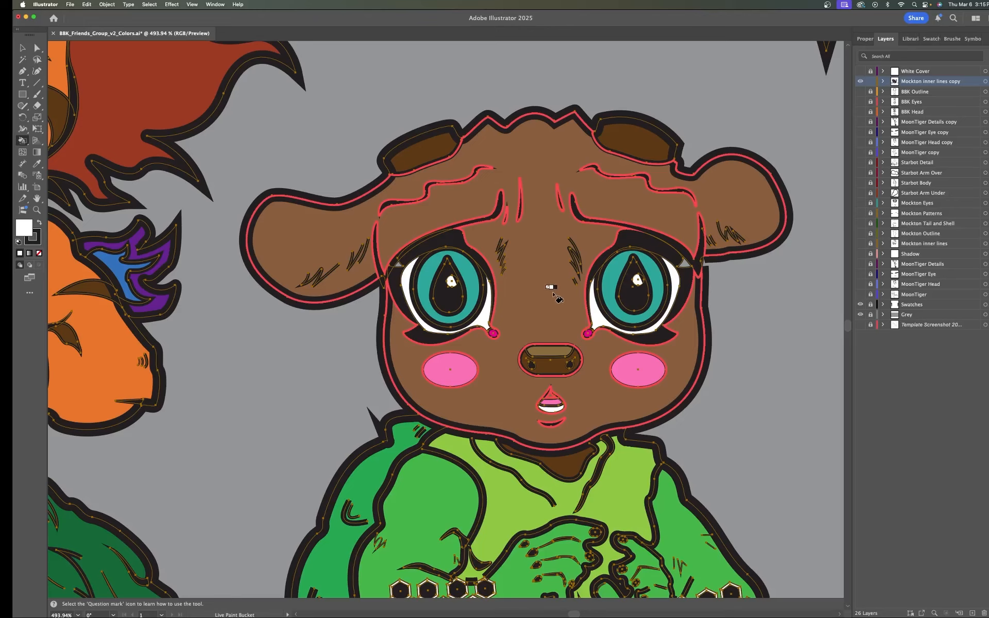
key("i")
left_click(552, 290)
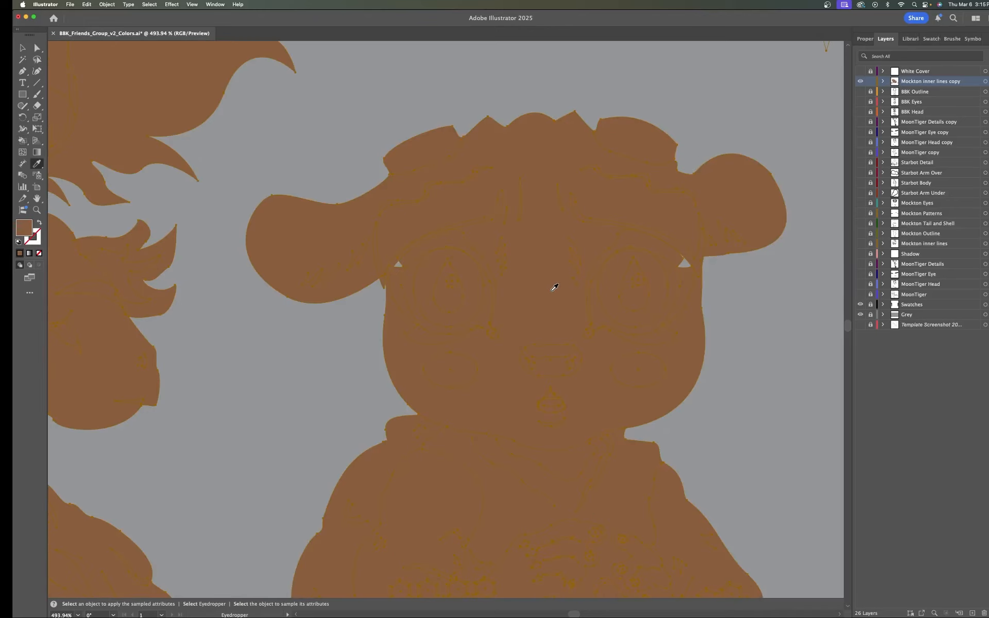
key("super+z")
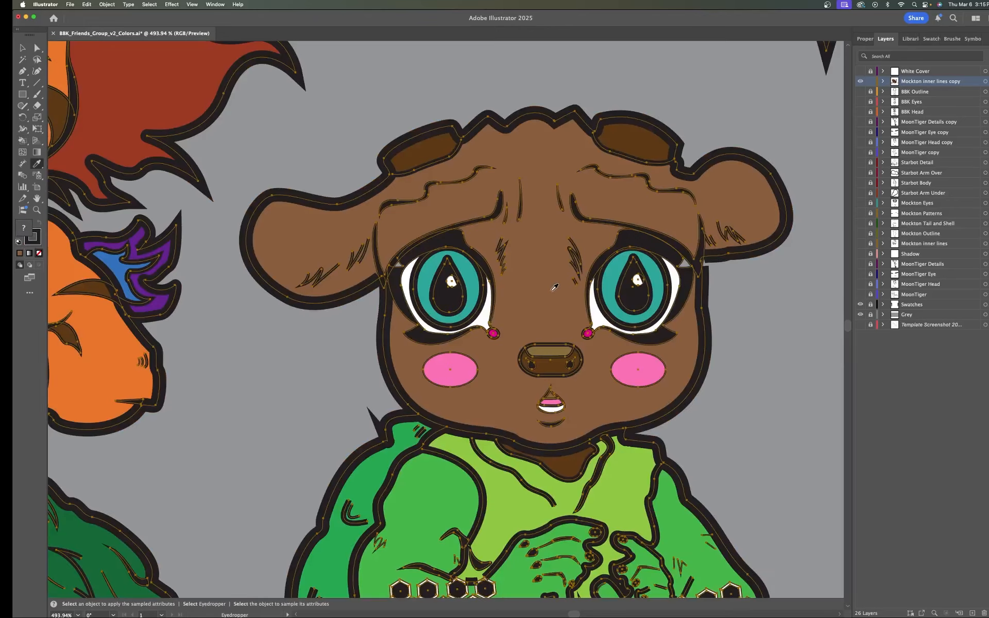
key("k")
scroll(393, 263, "up", 4)
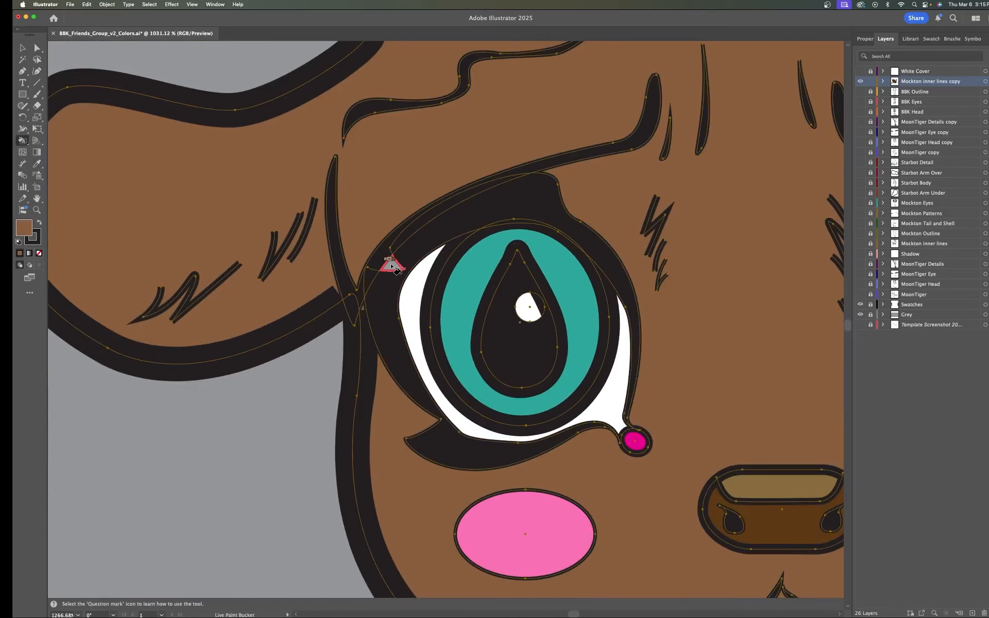
key("space")
left_click_drag(755, 315, 407, 347)
key("space")
mouse_move(812, 296)
left_mouse_down()
mouse_move(673, 294)
mouse_move(510, 328)
left_mouse_up()
left_click(662, 287)
Sample the dark crimson swatch, undo its effect on the artwork, and paint the kite-shaped body of the Starbot around its star.
key("super+space")
left_click_drag(696, 310, 607, 420)
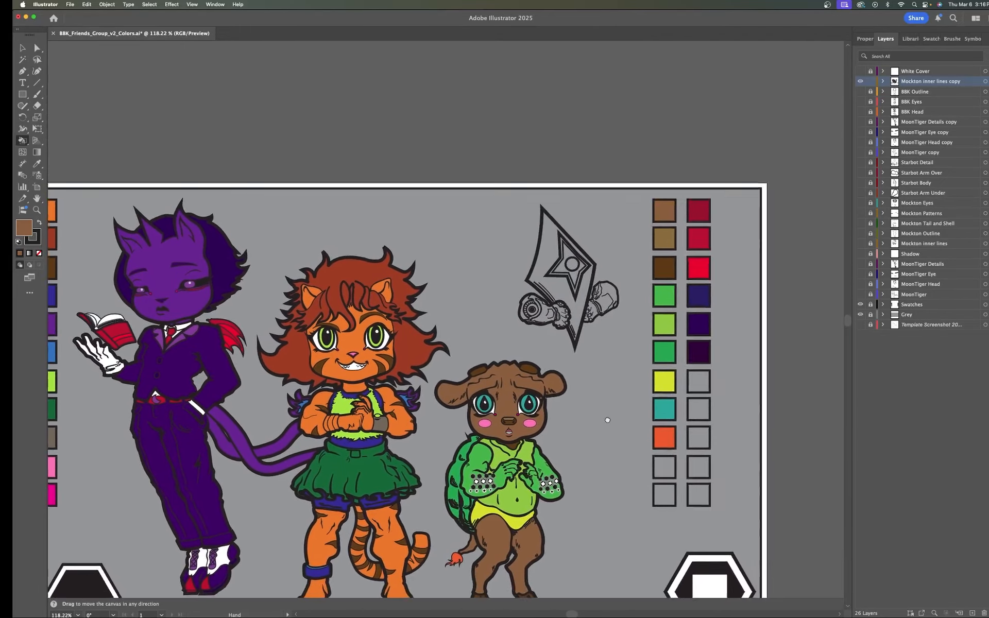
left_click_drag(490, 319, 488, 304)
left_click_drag(623, 366, 642, 313)
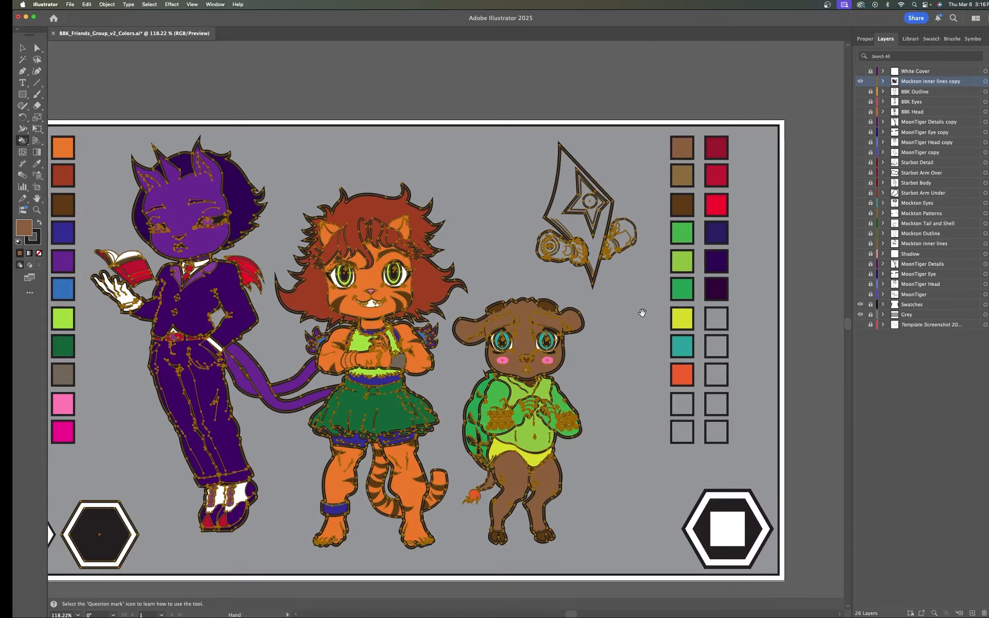
key("space")
mouse_move(631, 307)
left_mouse_down()
mouse_move(644, 314)
mouse_move(626, 300)
mouse_move(645, 313)
mouse_move(731, 291)
mouse_move(618, 278)
mouse_move(649, 309)
mouse_move(669, 289)
mouse_move(685, 292)
mouse_move(673, 306)
mouse_move(603, 310)
left_mouse_up()
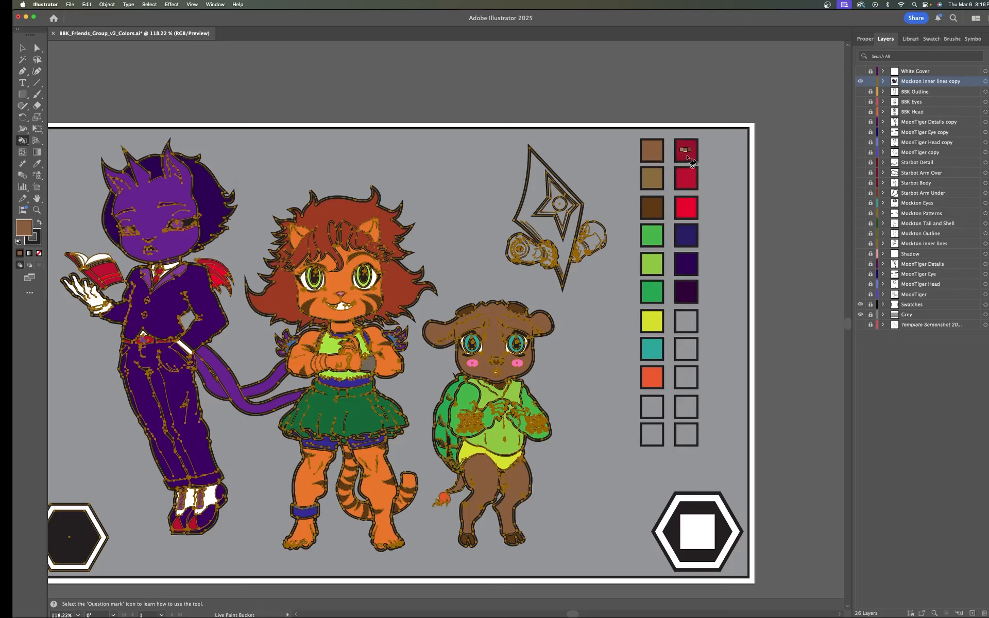
key("i")
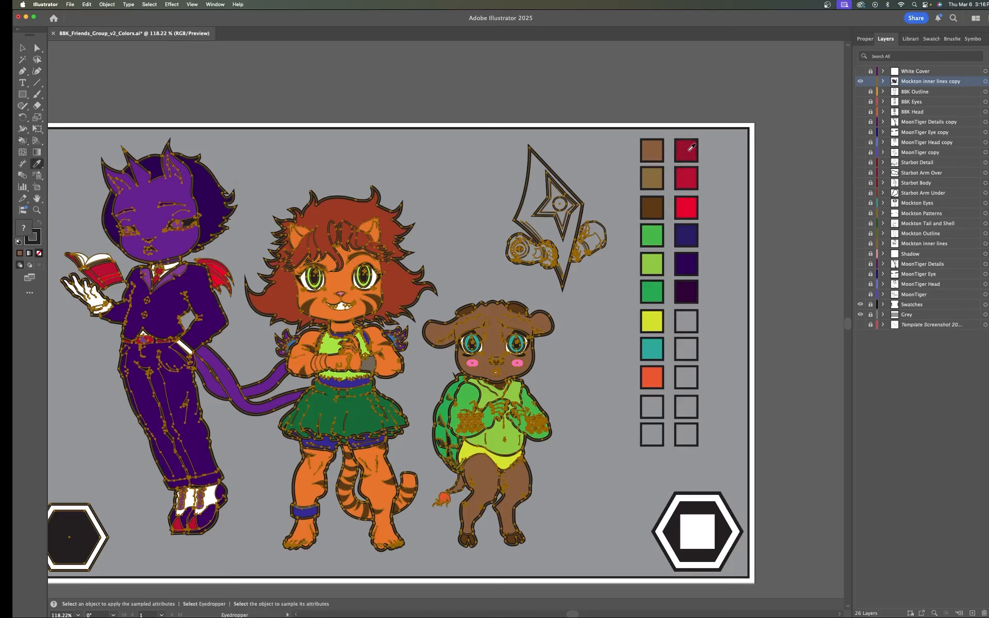
left_click(689, 148)
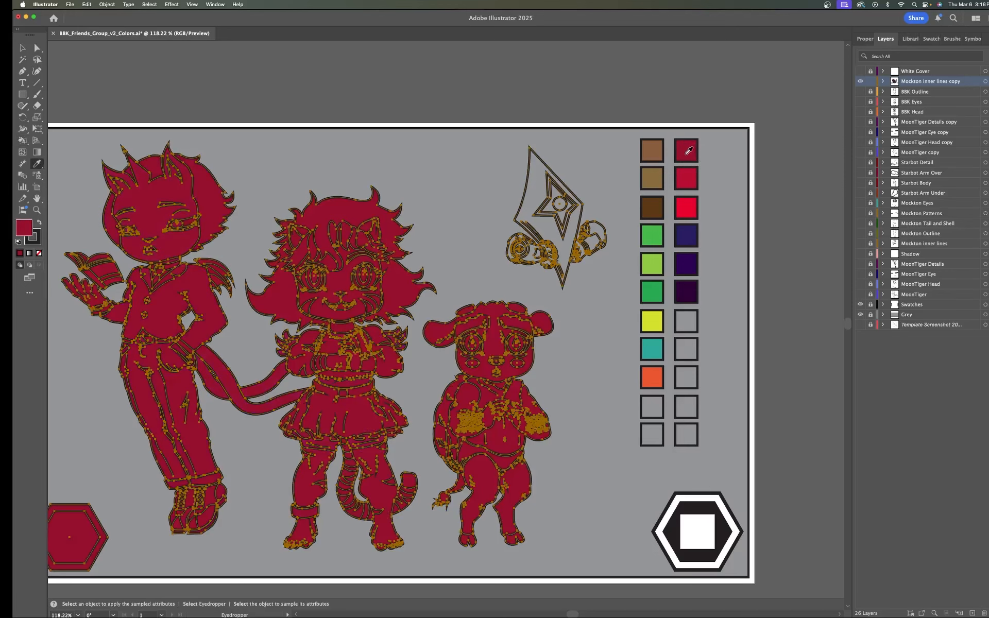
key("super+z")
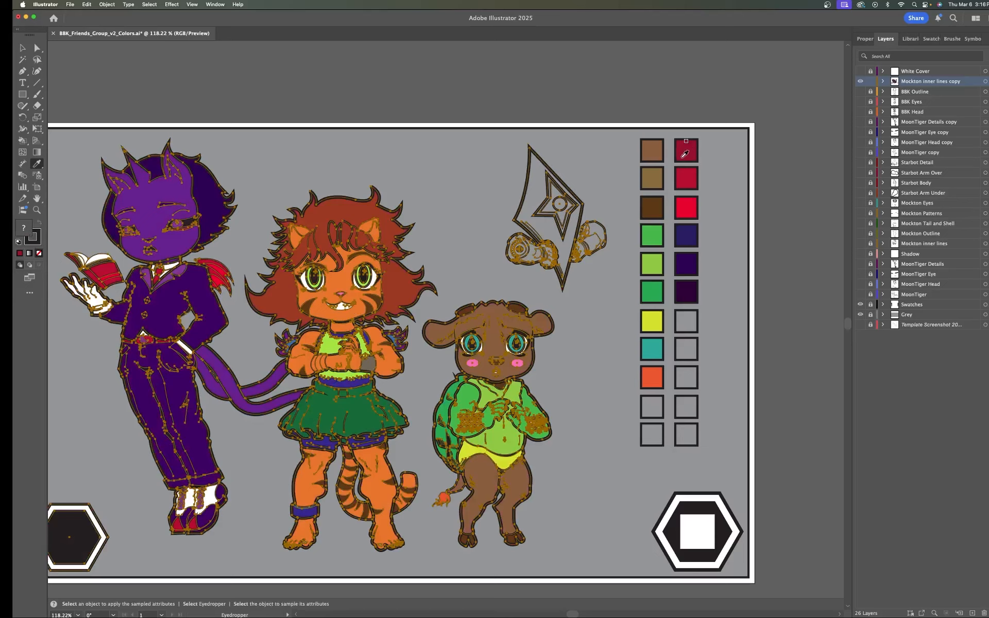
key("k")
left_click(549, 225)
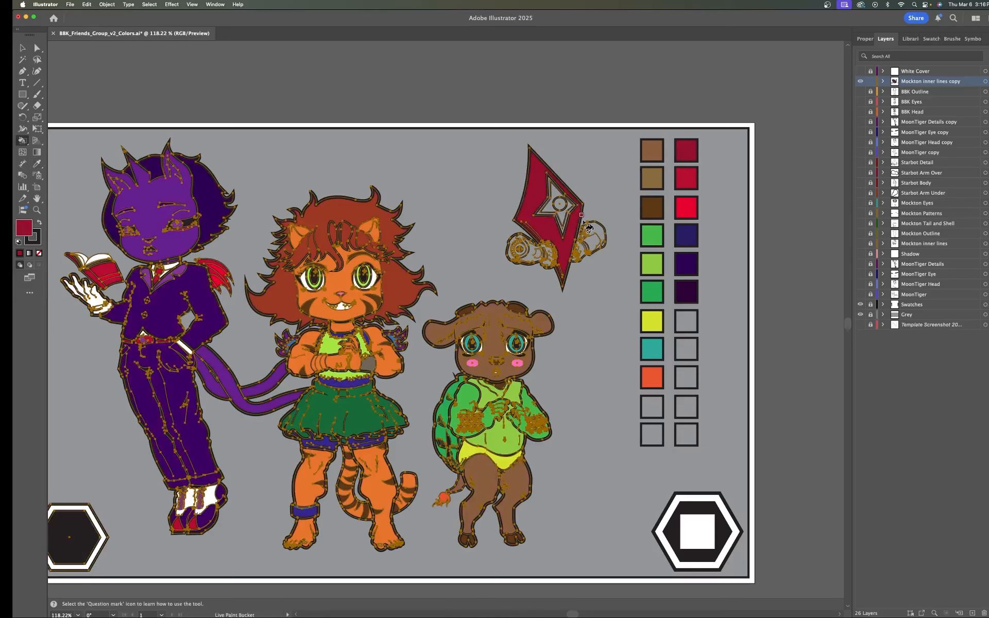
Paint both arms and hands of the Starbot dark crimson, leaving the fingertips and the round joint's rings unpainted.
scroll(597, 221, "up", 5)
scroll(608, 227, "up", 2)
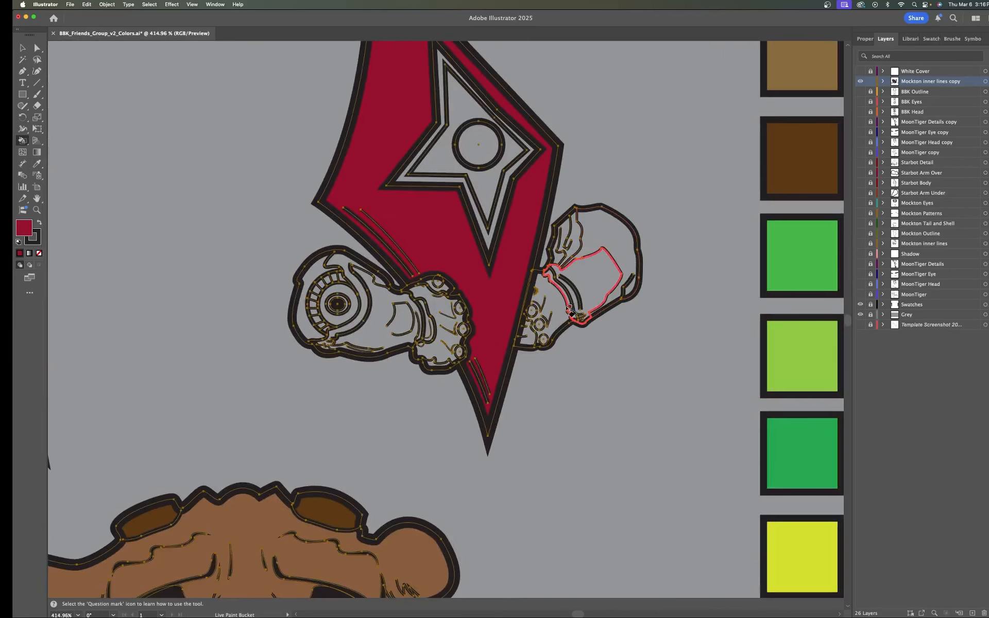
left_click(607, 255)
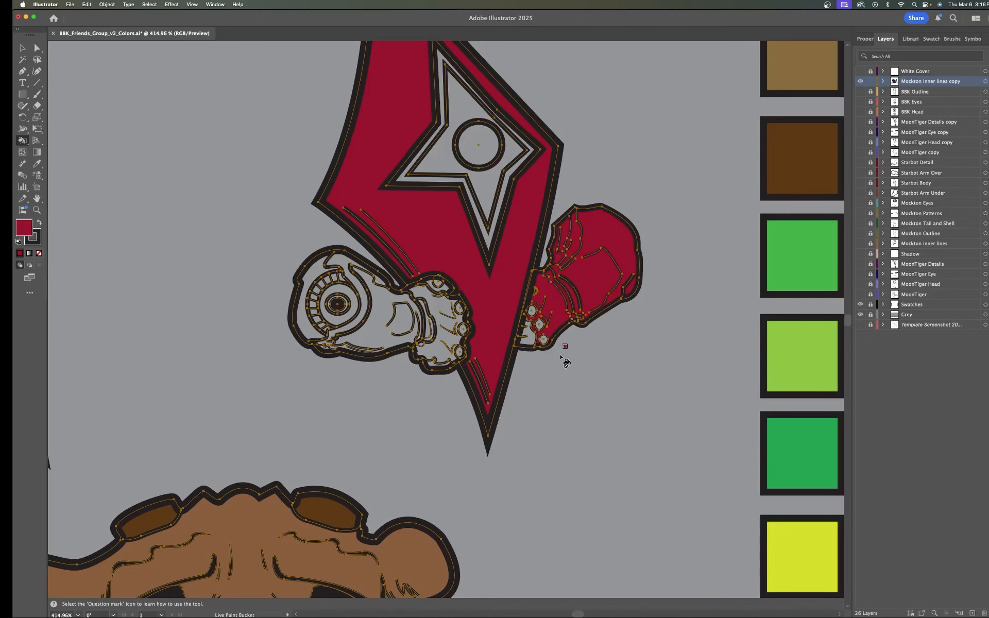
scroll(563, 359, "down", 1)
left_click(437, 330)
scroll(312, 343, "up", 3)
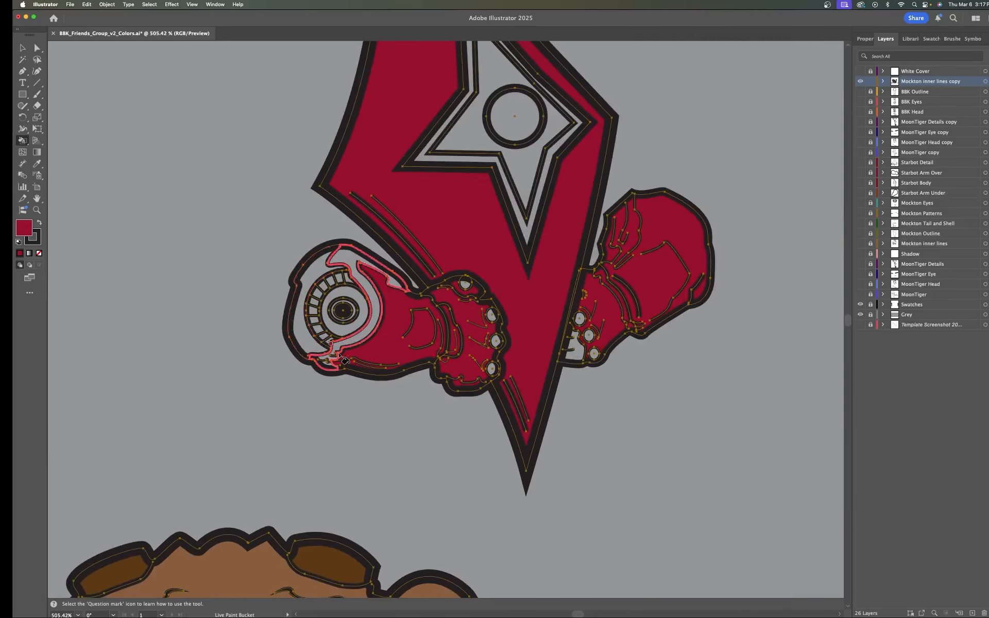
left_click(309, 346)
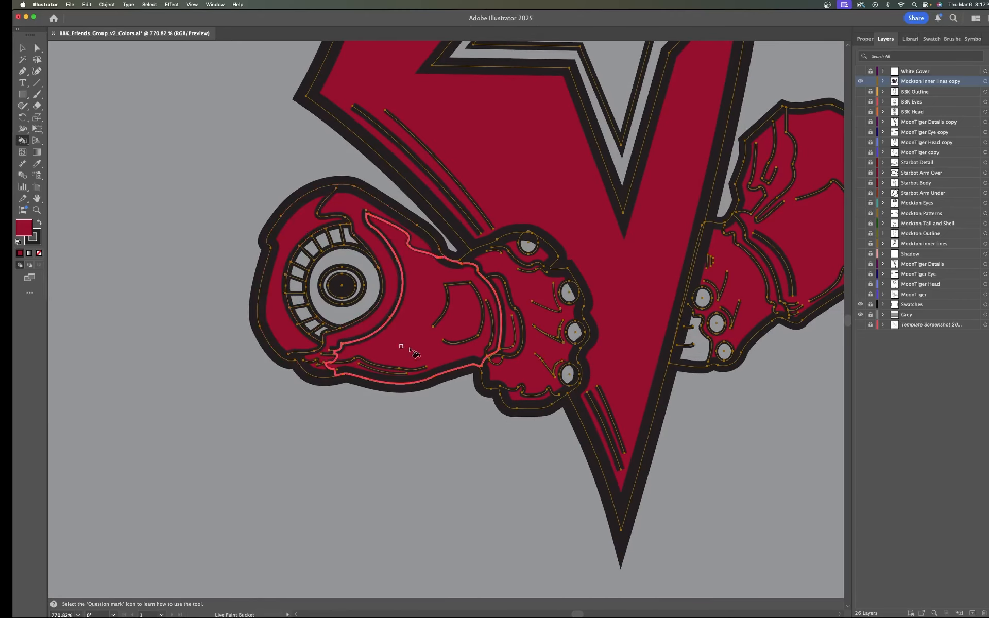
Sample the medium crimson swatch directly below the dark crimson one and undo its effect on the artwork.
scroll(592, 345, "down", 3)
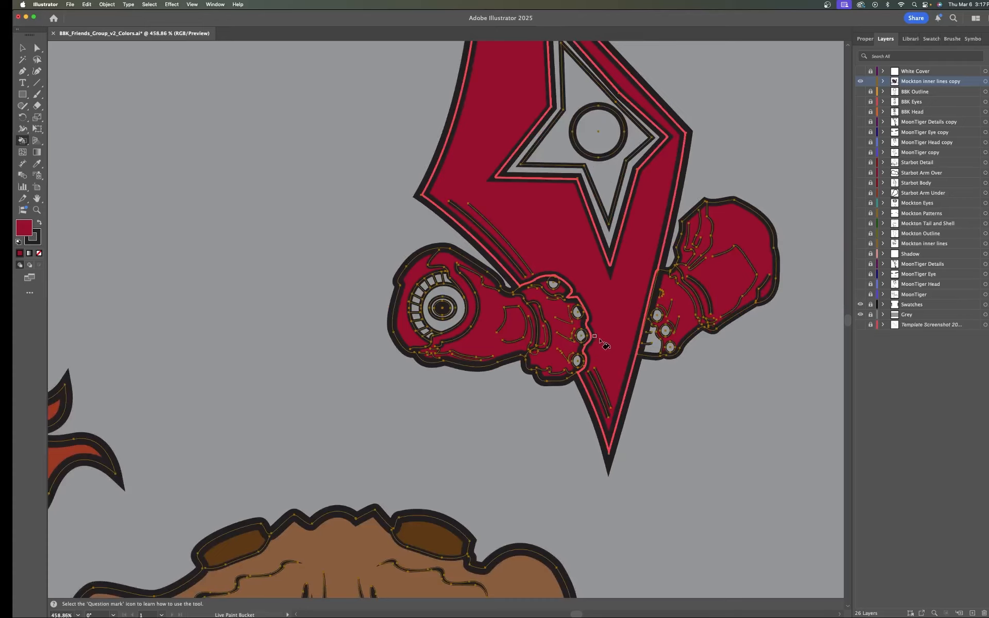
scroll(603, 344, "down", 4)
left_click_drag(819, 229, 603, 254)
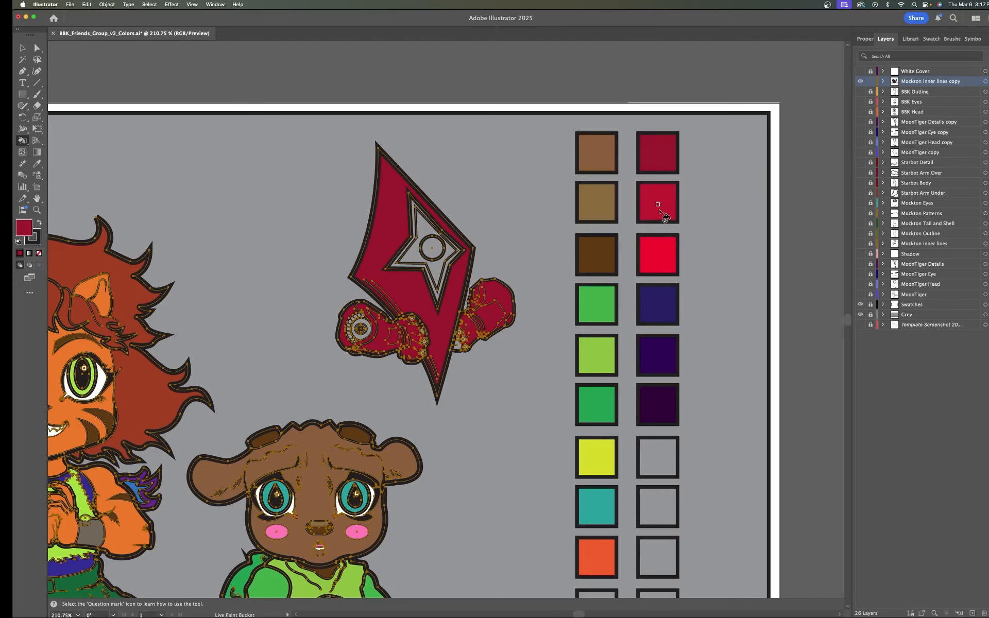
key("i")
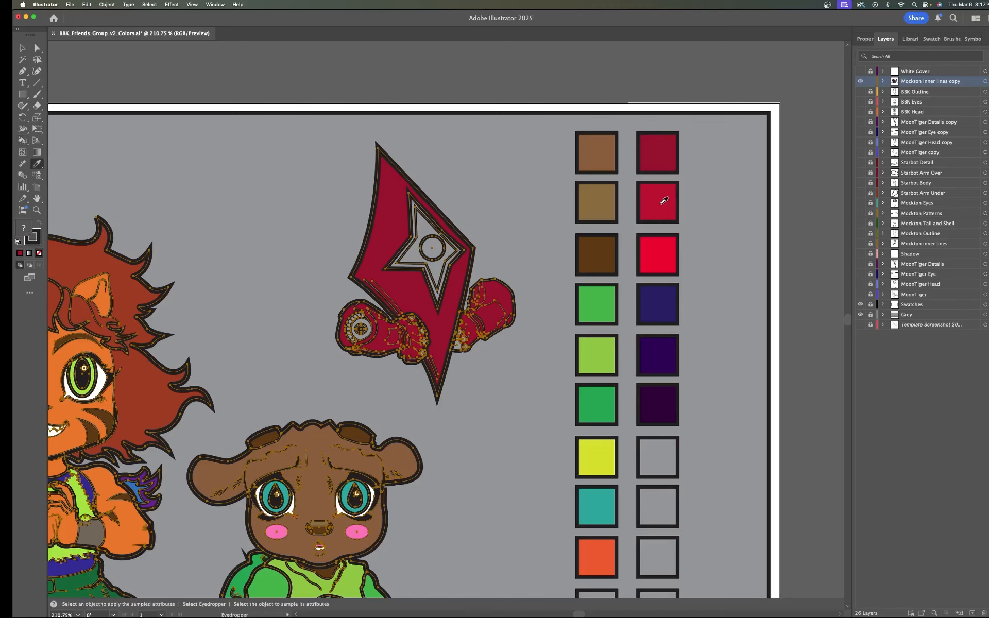
left_click(661, 204)
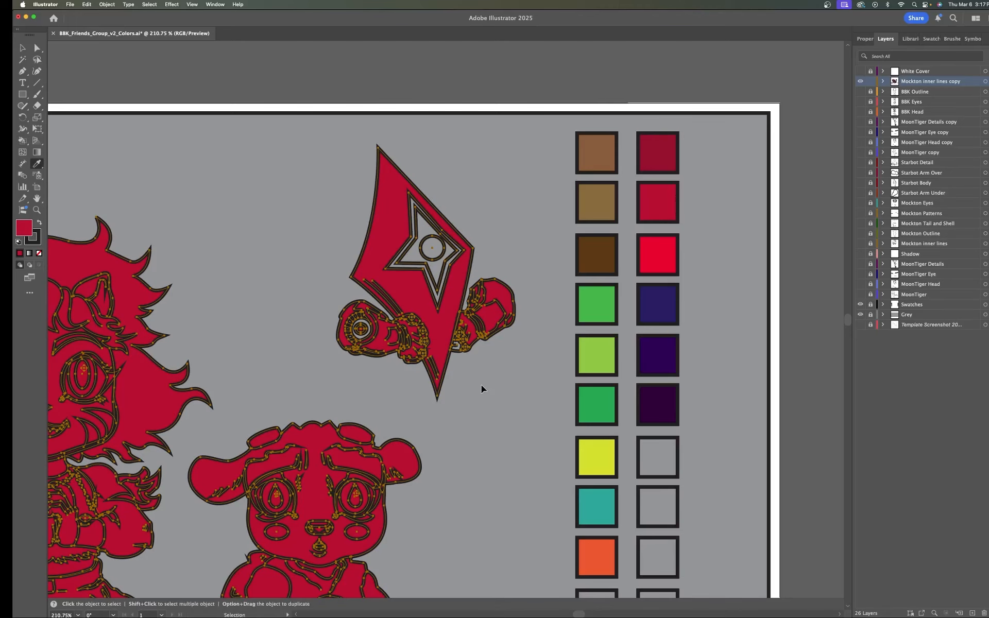
key("super+z")
key("k")
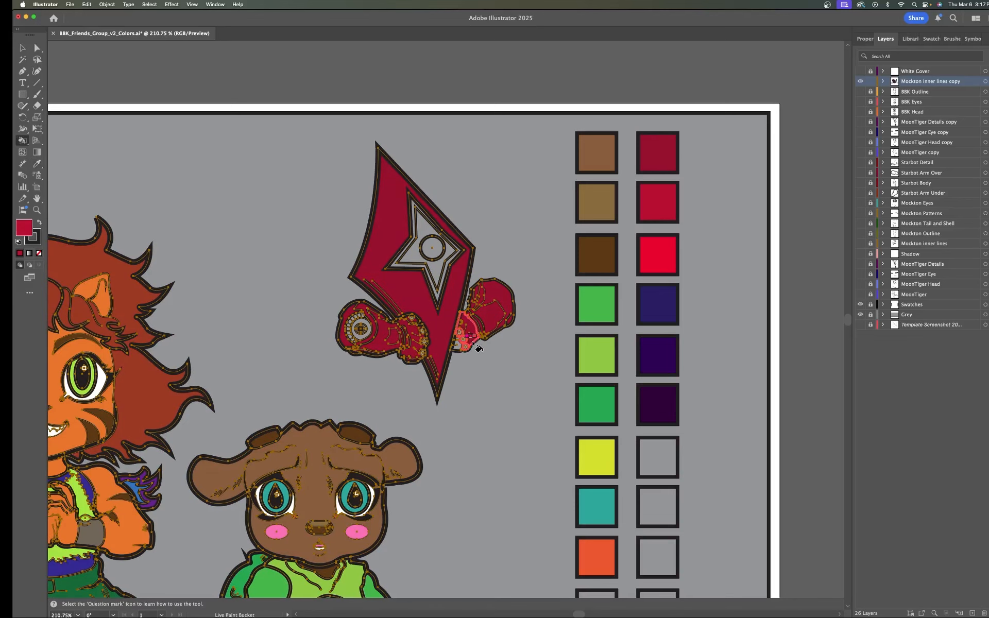
Paint the grey gap between the Starbot's body and rear hand, and the round fingertips of both hands, medium crimson.
scroll(459, 340, "up", 10)
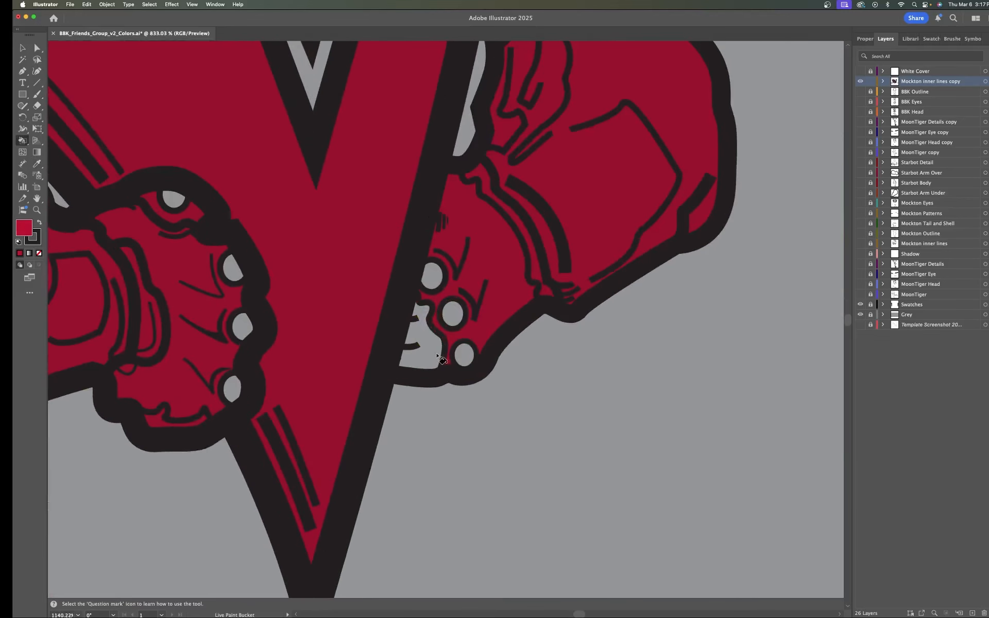
left_click(439, 358)
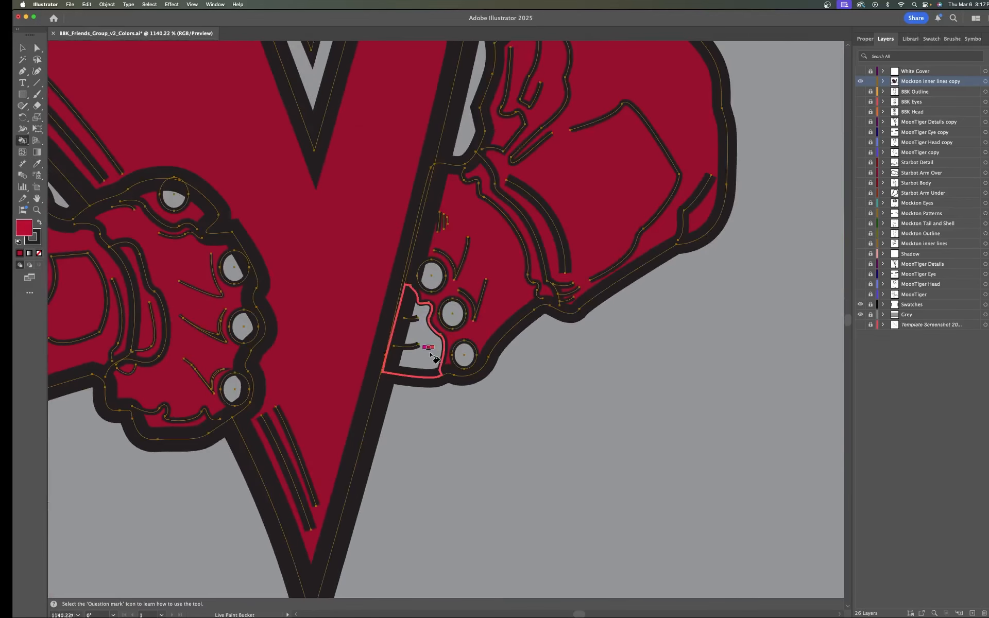
scroll(492, 350, "down", 3)
left_click(494, 346)
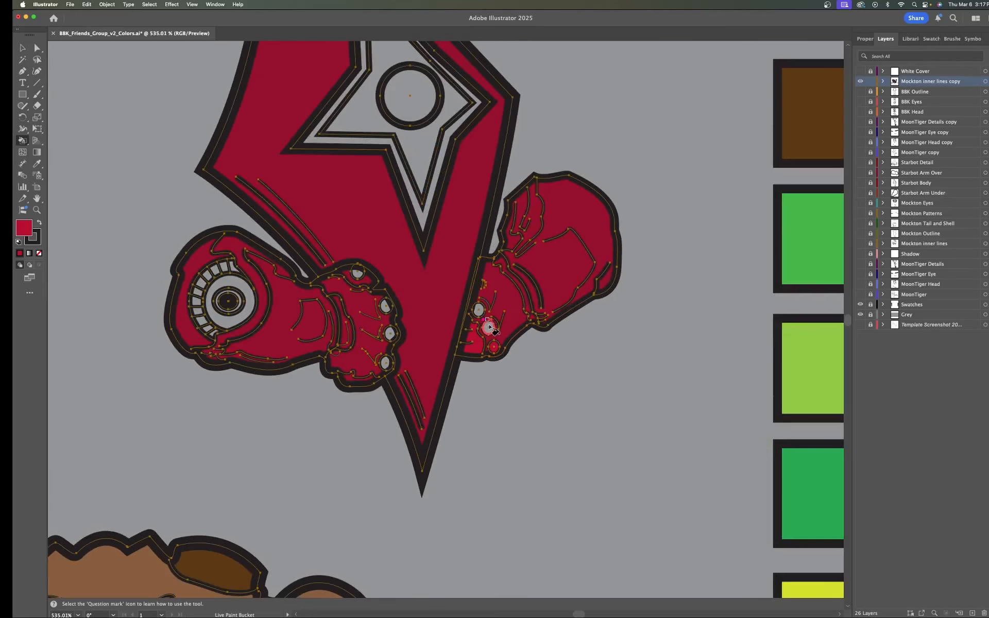
left_click(489, 326)
left_click(478, 308)
left_click(385, 305)
left_click(390, 333)
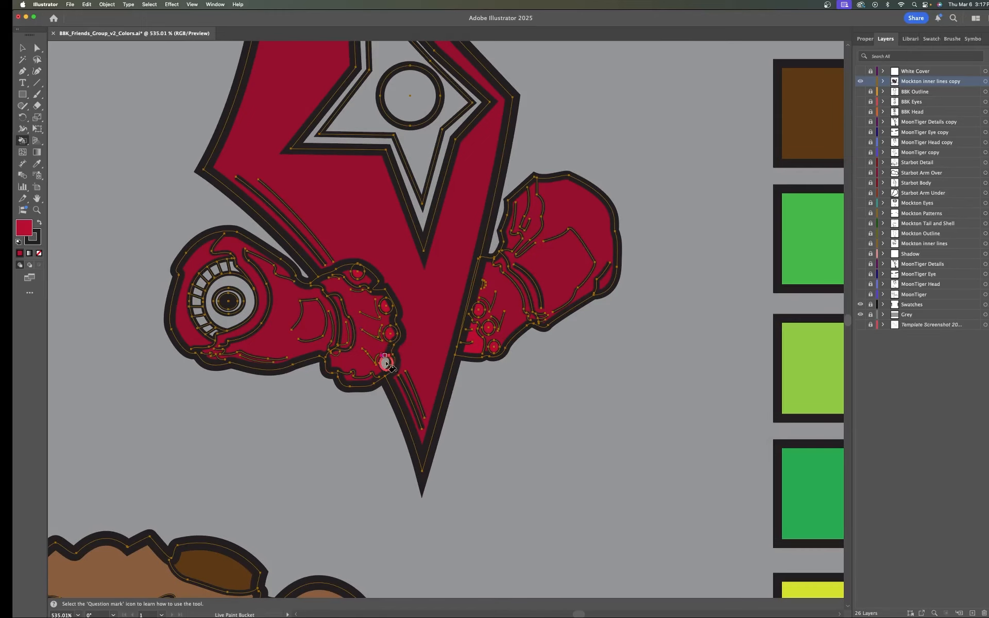
left_click(385, 363)
Paint the wide ring of the Starbot's round arm joint and the lower segments around it medium crimson.
scroll(385, 363, "up", 2)
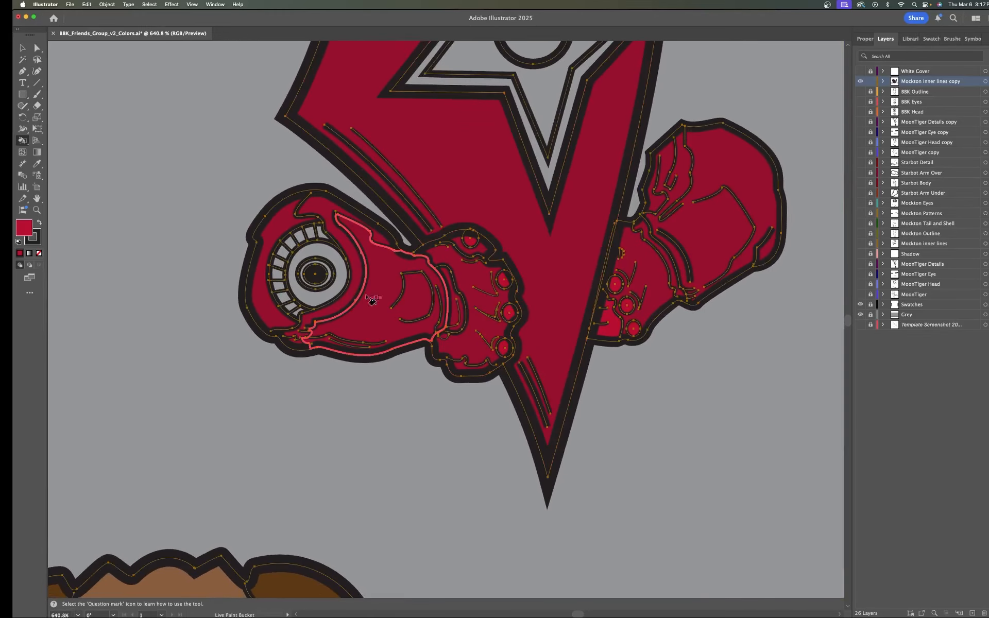
left_click(318, 296)
scroll(317, 296, "up", 2)
left_click(261, 312)
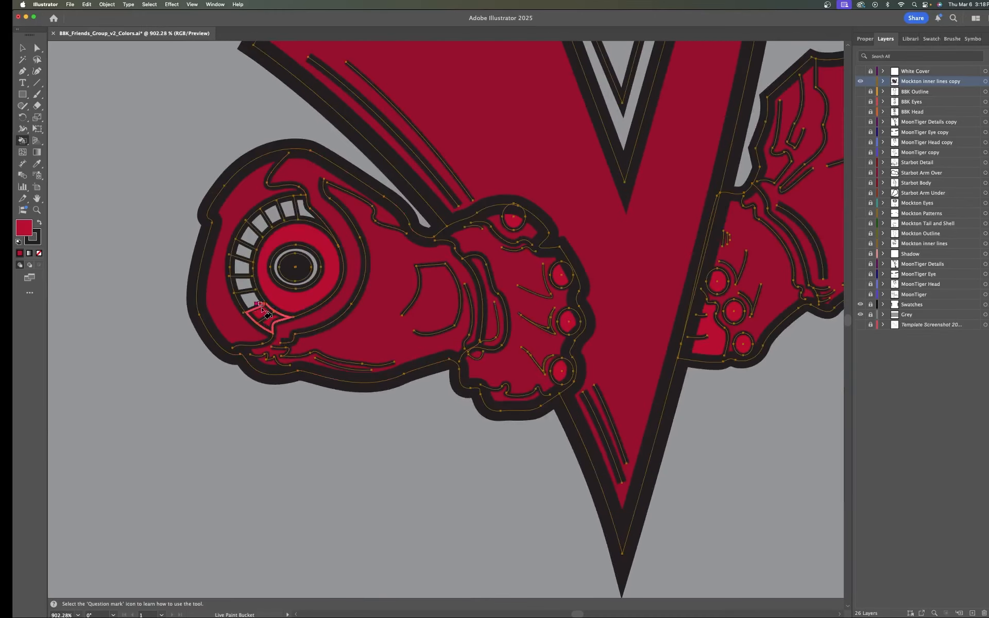
left_click(244, 286)
left_click(251, 300)
Sample the navy swatch below the bright red one, undo its effect on the artwork, and paint the outer band of the Starbot's star.
scroll(482, 360, "down", 6)
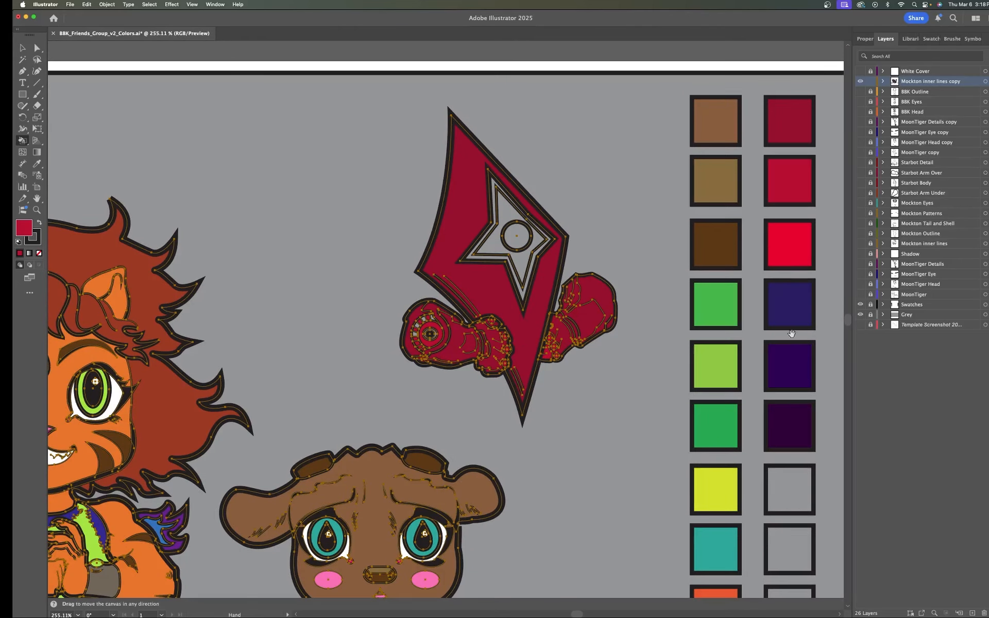
left_click_drag(777, 326, 656, 303)
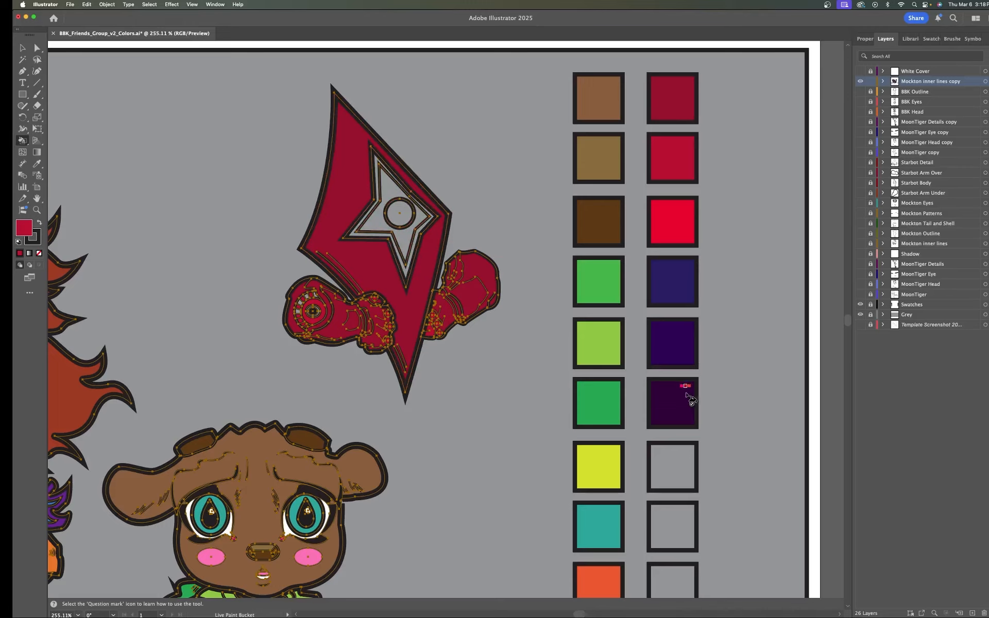
key("i")
left_click(675, 278)
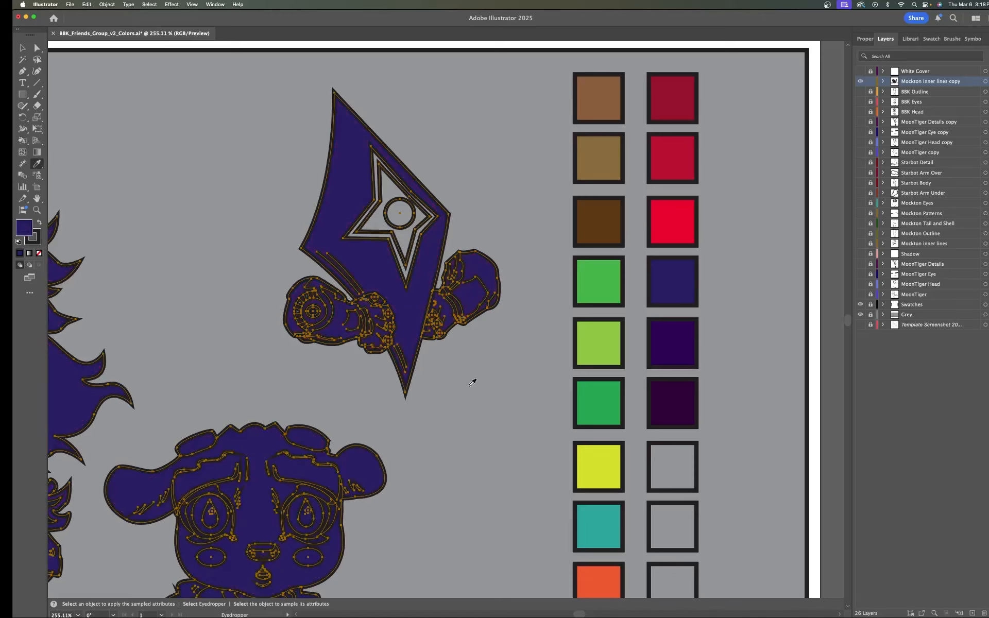
key("super+z")
key("k")
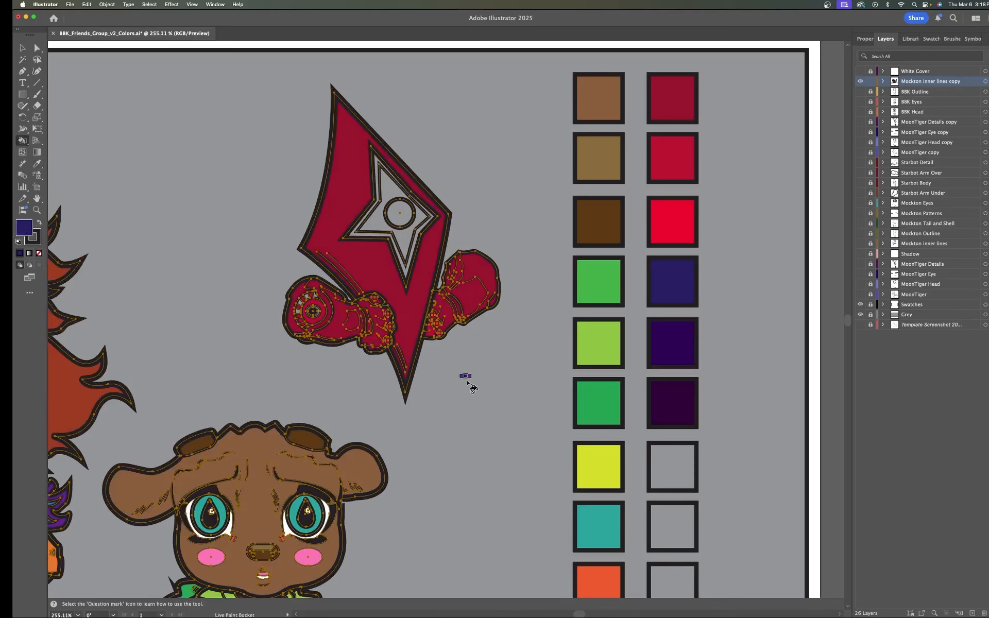
scroll(377, 236, "up", 5)
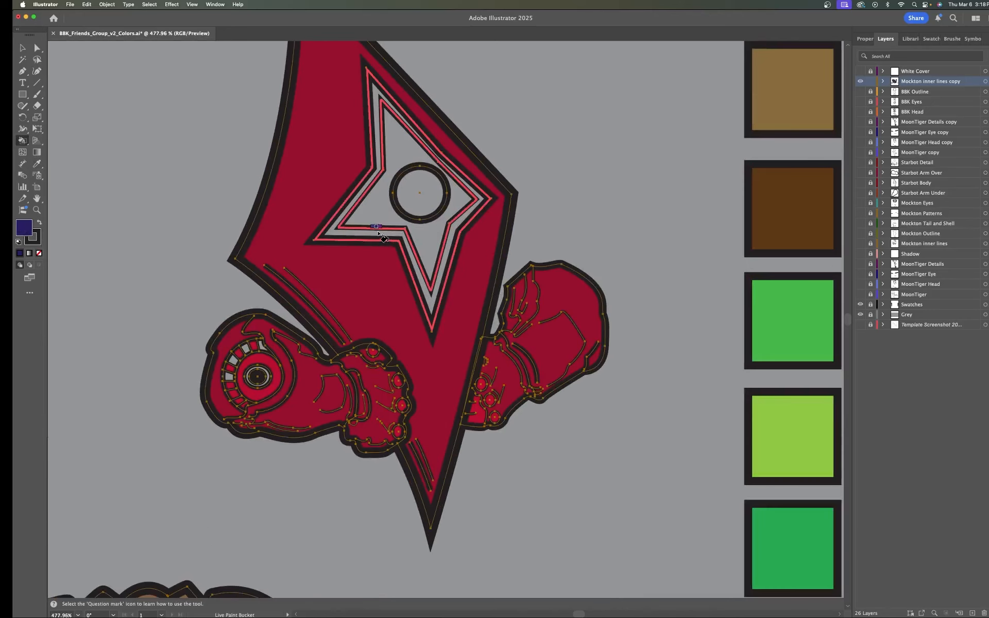
left_click(377, 234)
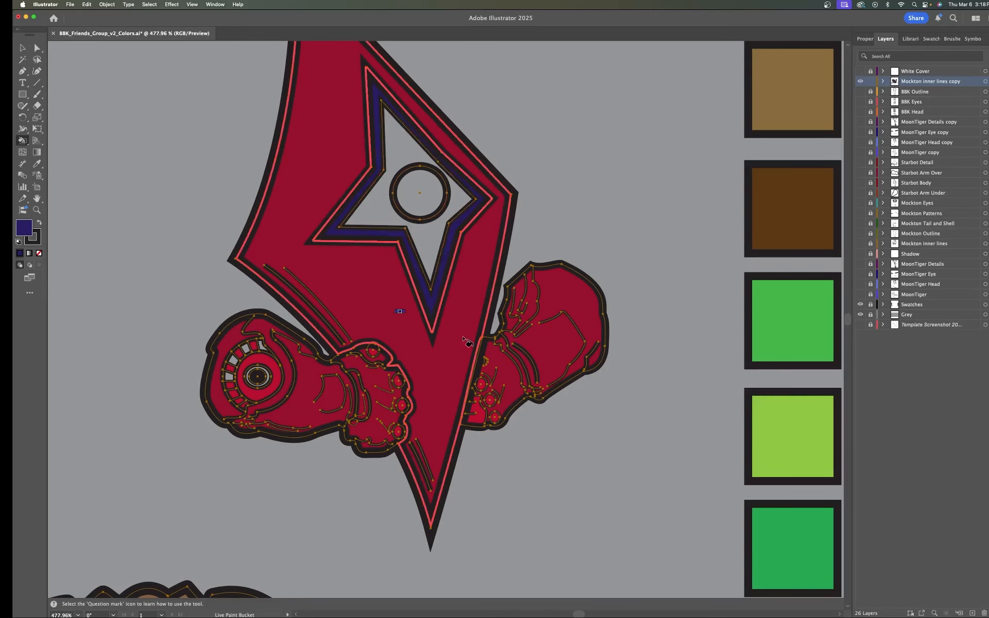
Sample the darkest purple swatch, undo its effect on the artwork, and paint the inside of the Starbot's star around its central circle.
scroll(767, 339, "down", 5)
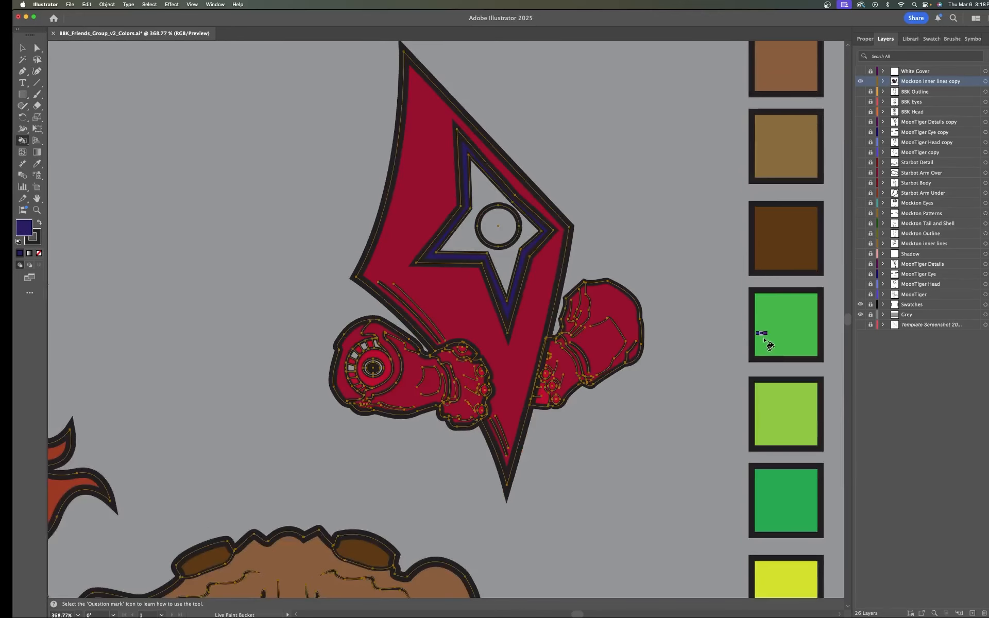
key("i")
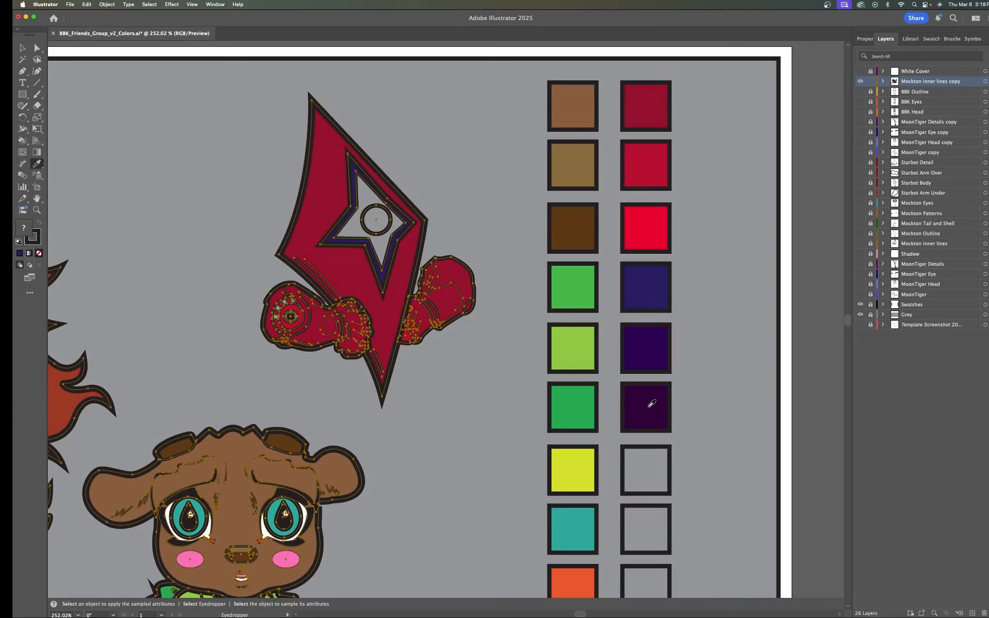
left_click(650, 406)
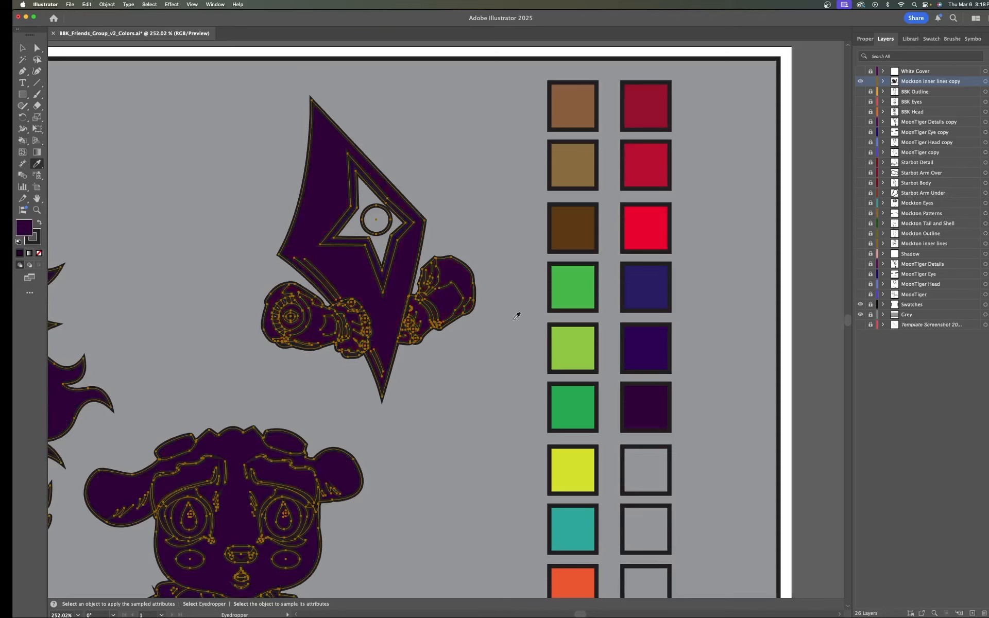
key("v")
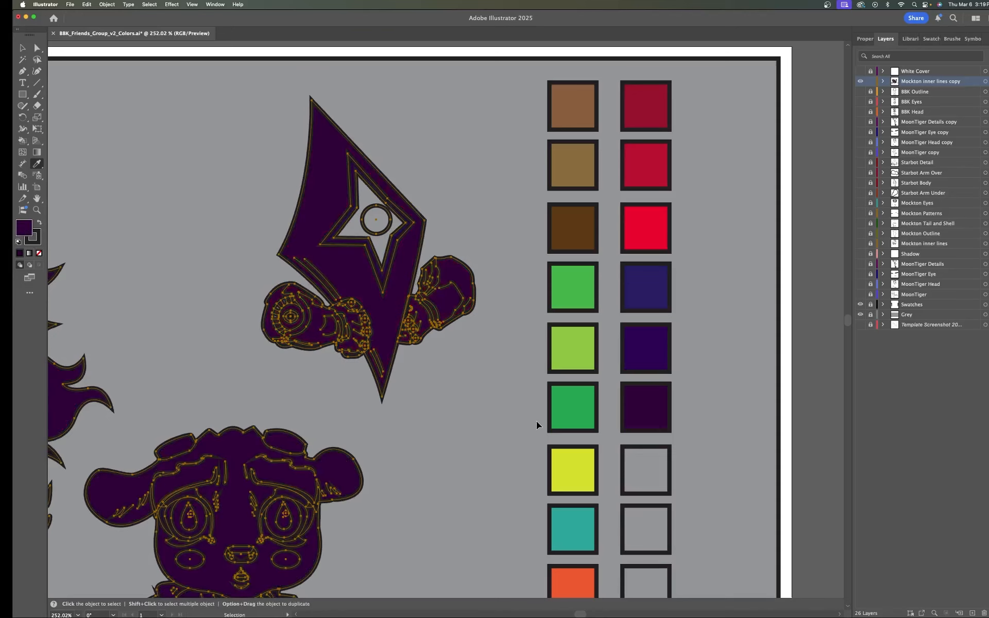
key("super+z")
key("k")
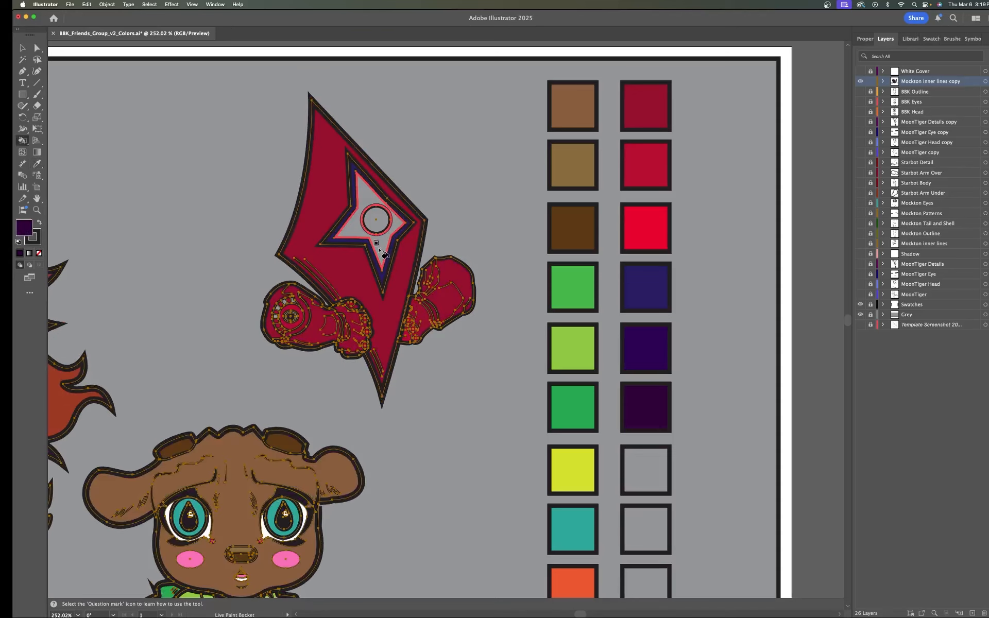
left_click(384, 248)
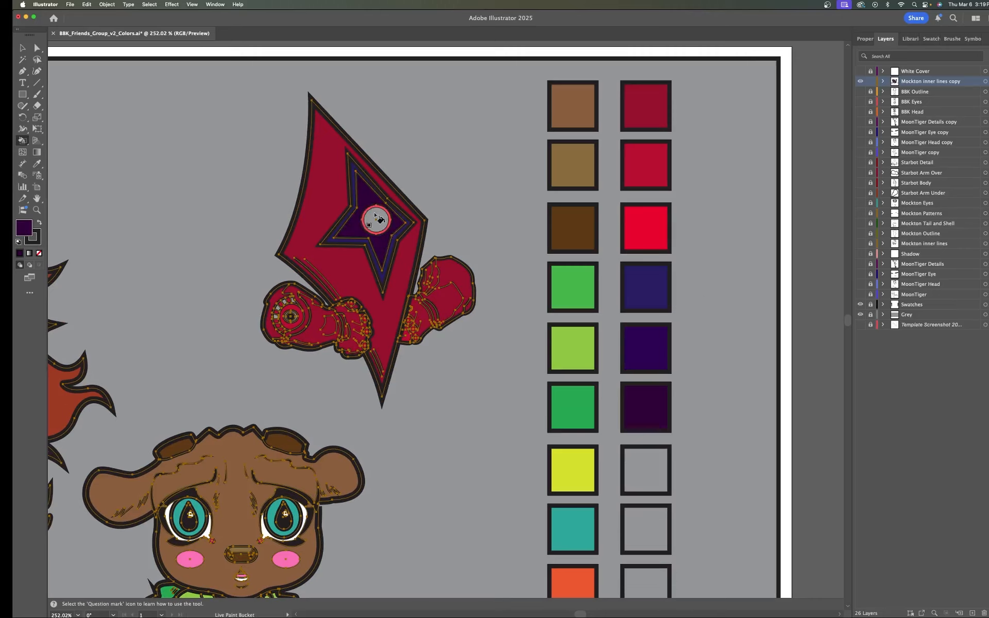
Sample the bright red swatch, undo its effect on the artwork, and paint the circle at the star's center.
key("i")
left_click(646, 228)
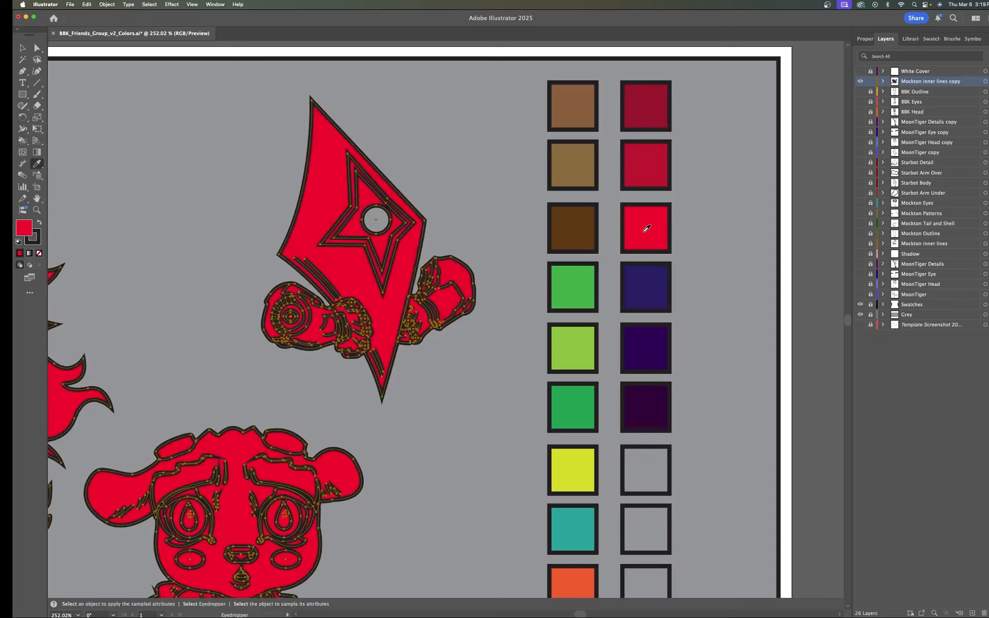
key("ctrl+z")
key("k")
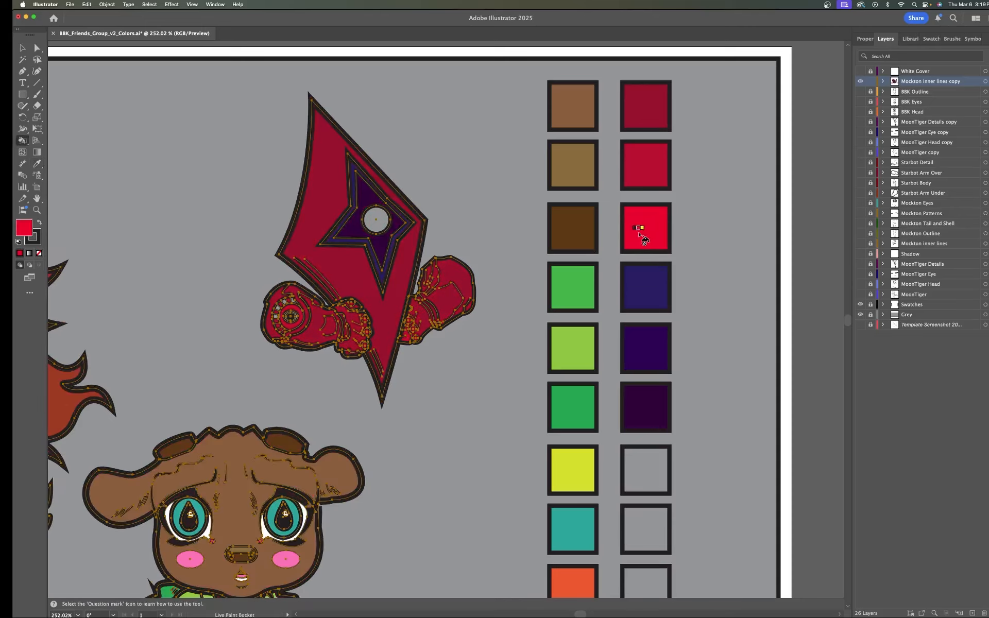
left_click(383, 215)
Paint the remaining grey segments around the Starbot's round arm joint bright red.
scroll(507, 304, "down", 5)
left_click_drag(473, 399, 561, 408)
scroll(609, 282, "up", 5)
left_click(264, 447)
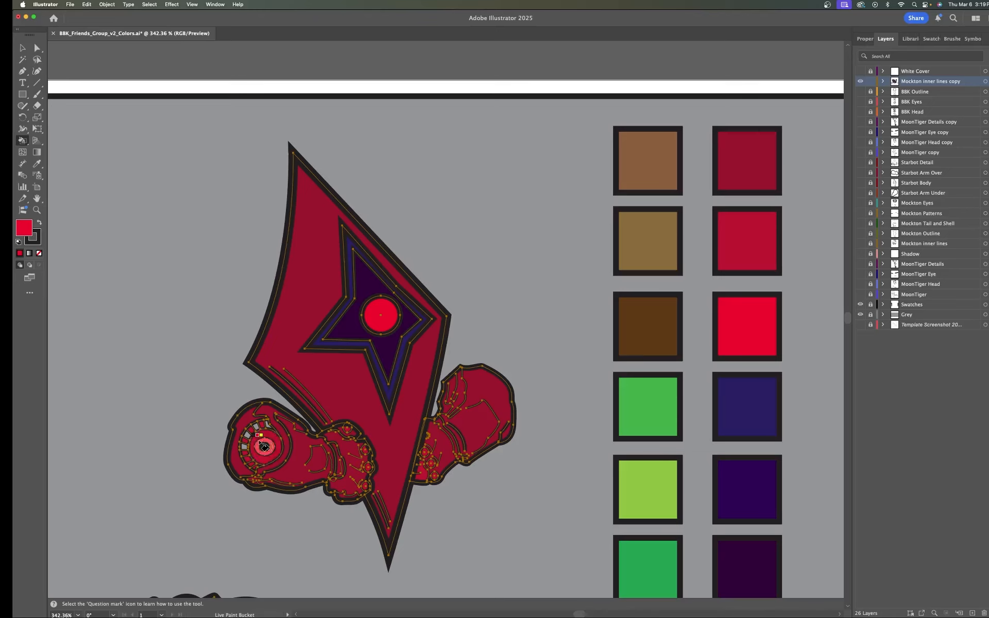
scroll(248, 447, "up", 5)
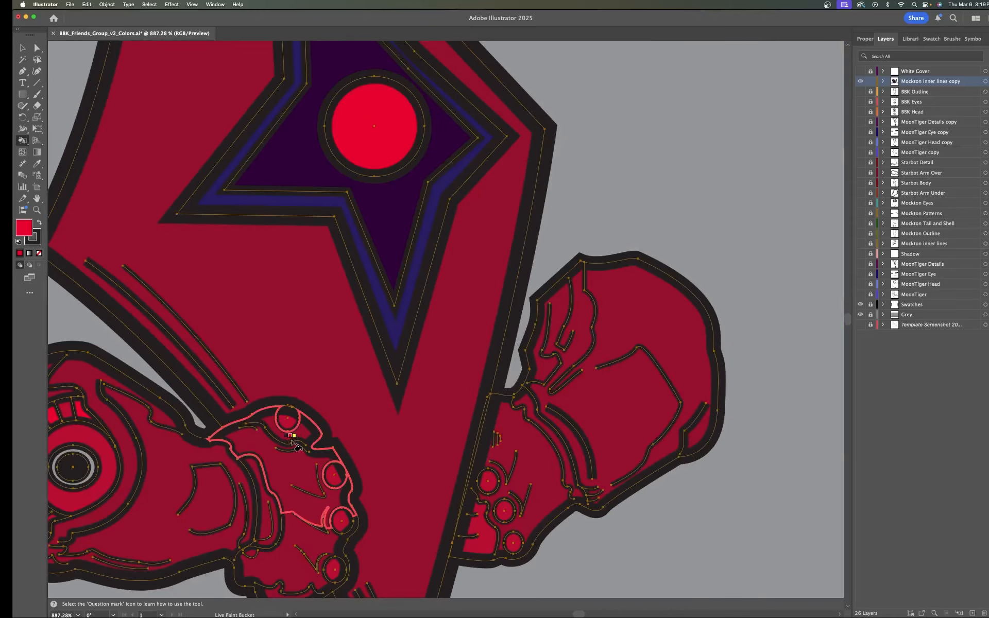
scroll(376, 426, "left", 5)
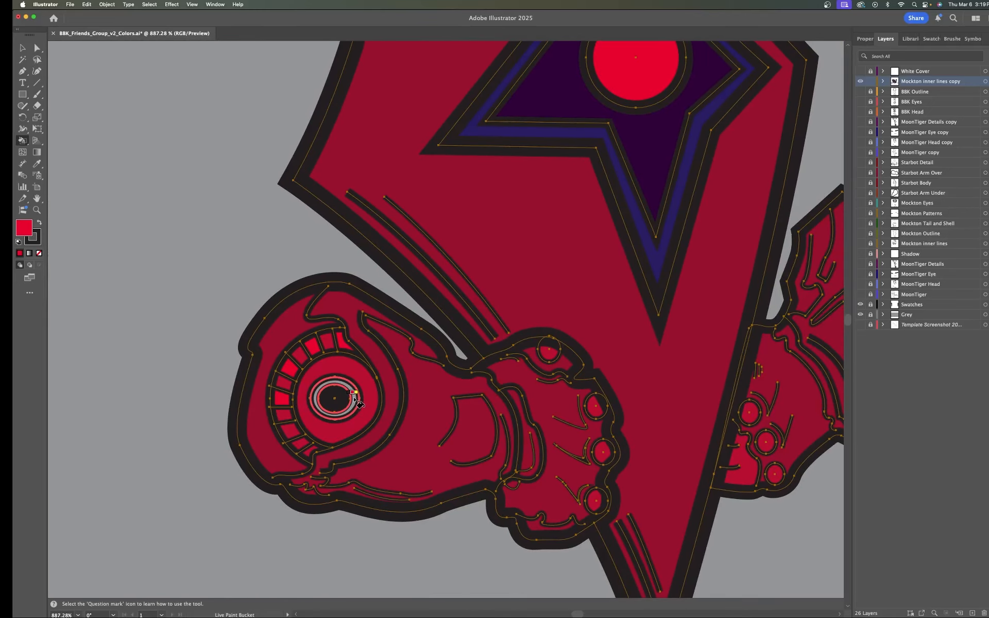
Sample the indigo swatch below the dark brown one in the tiger's color column and undo its effect on the artwork.
scroll(359, 404, "down", 10)
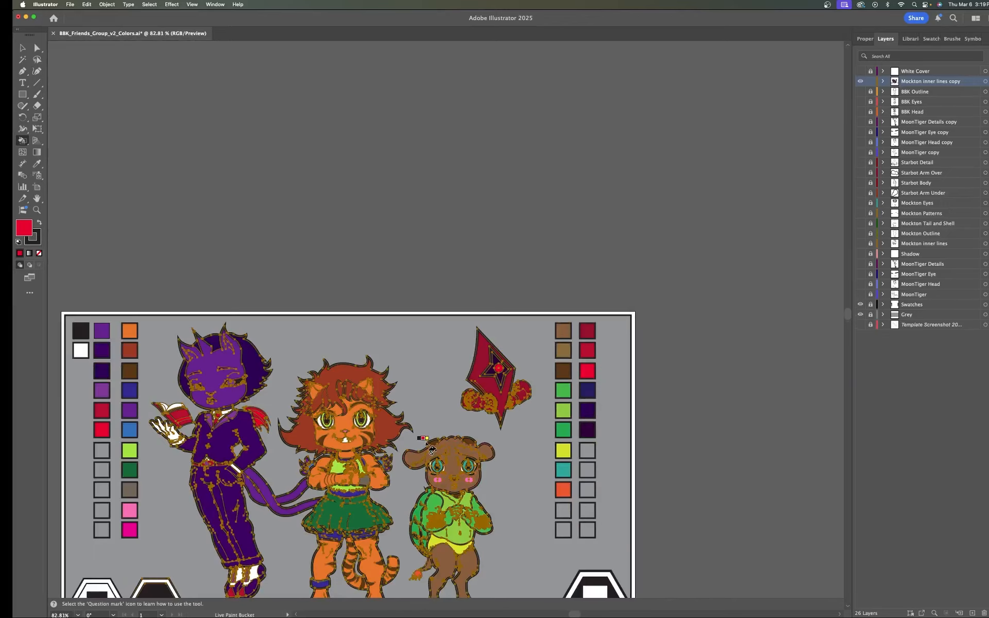
left_click_drag(427, 446, 530, 302)
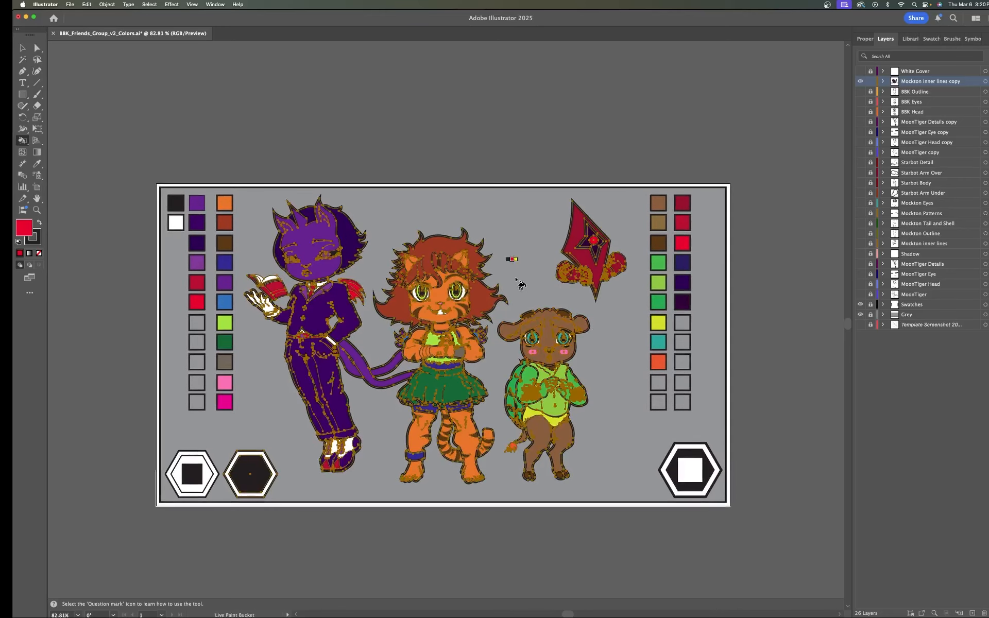
scroll(550, 323, "up", 2)
scroll(551, 324, "up", 3)
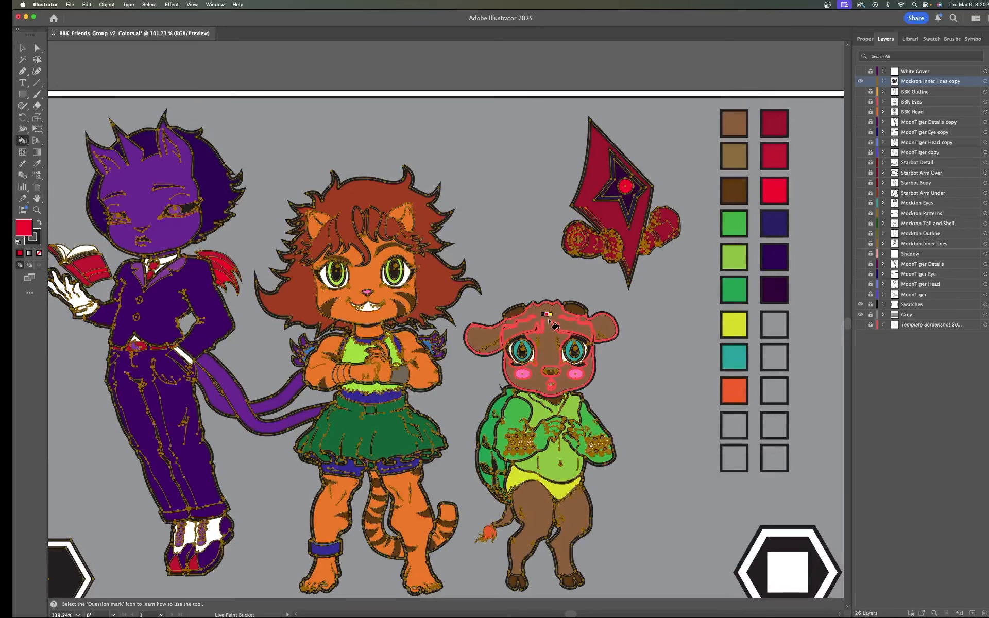
mouse_move(505, 367)
left_mouse_down()
mouse_move(468, 353)
mouse_move(525, 353)
mouse_move(556, 386)
mouse_move(624, 348)
mouse_move(536, 364)
mouse_move(655, 337)
left_mouse_up()
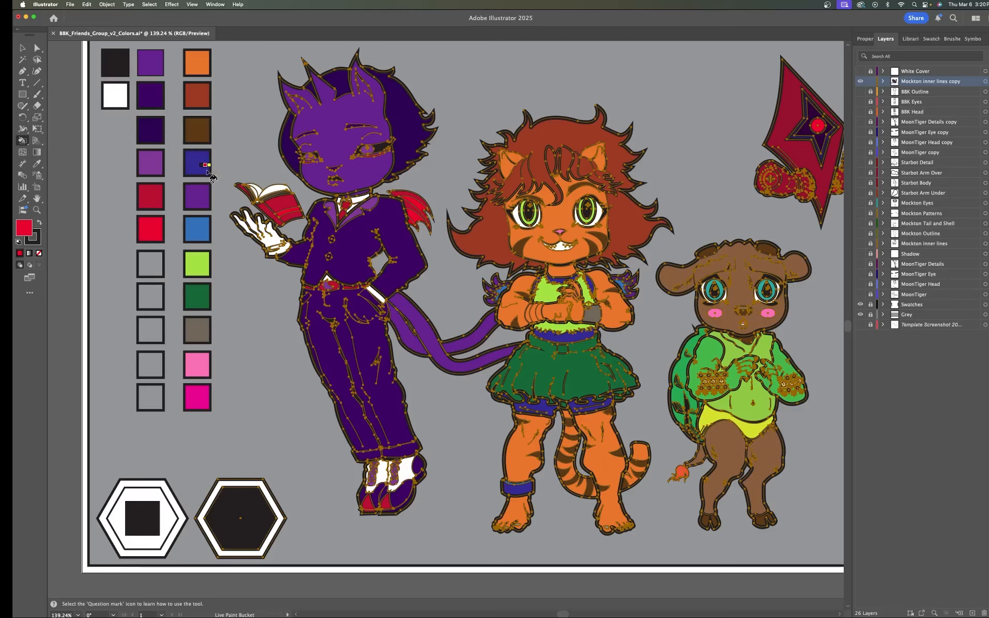
key("i")
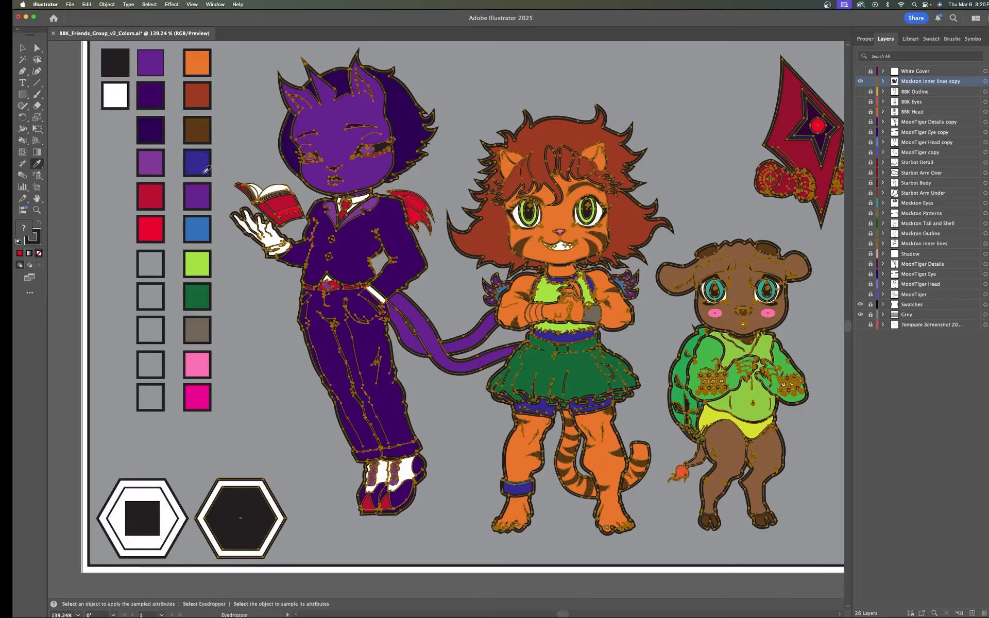
left_click(202, 162)
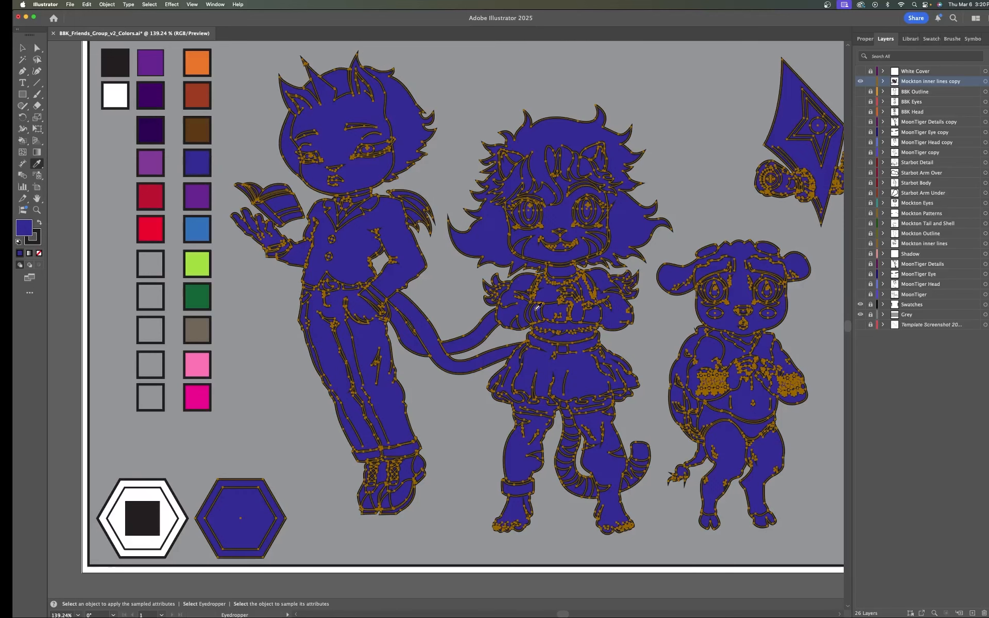
key("super+z")
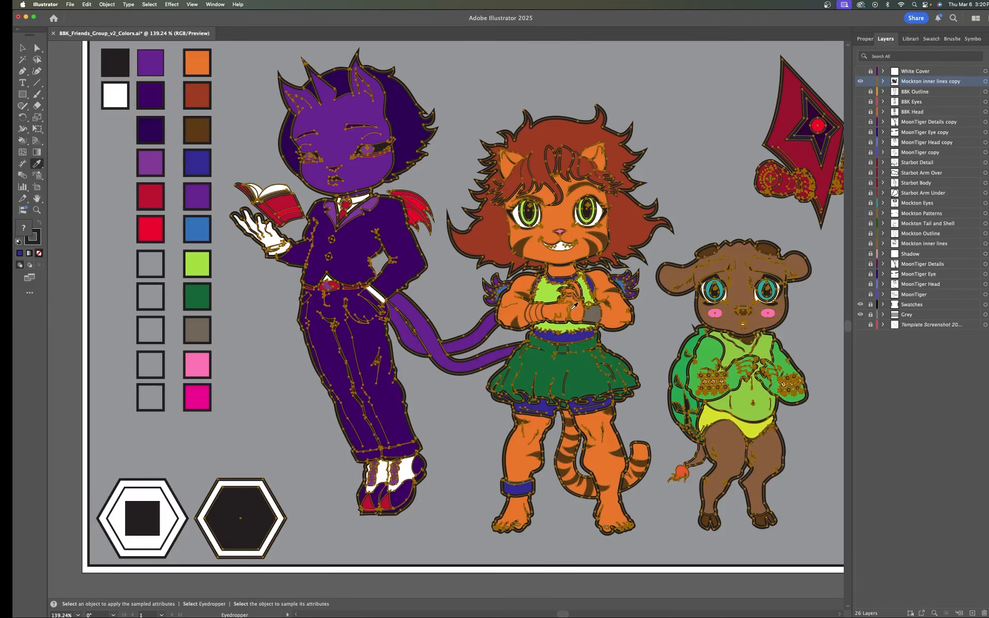
key("k")
scroll(570, 308, "up", 8)
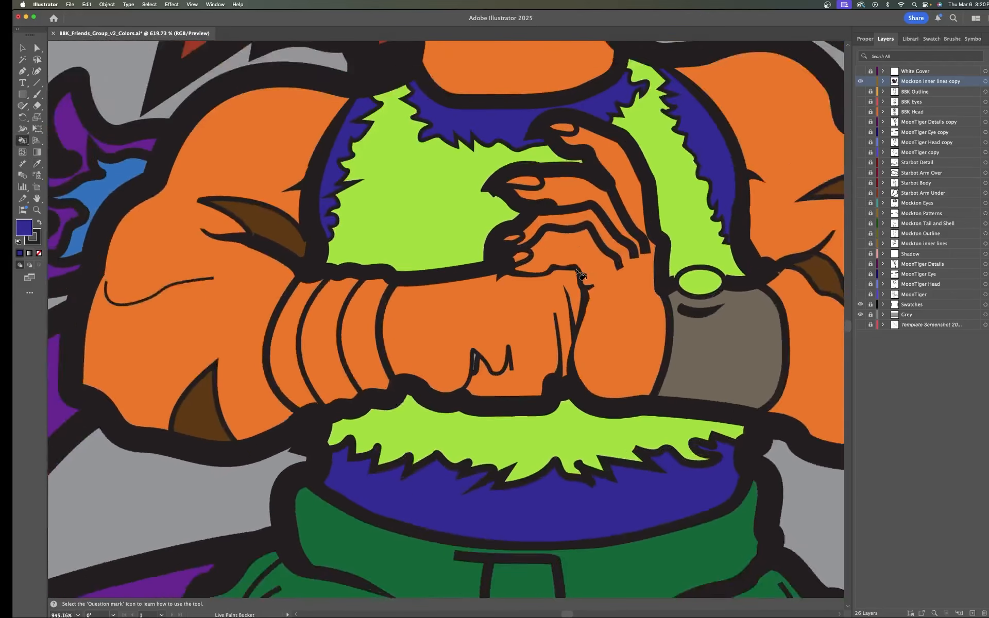
scroll(580, 276, "up", 2)
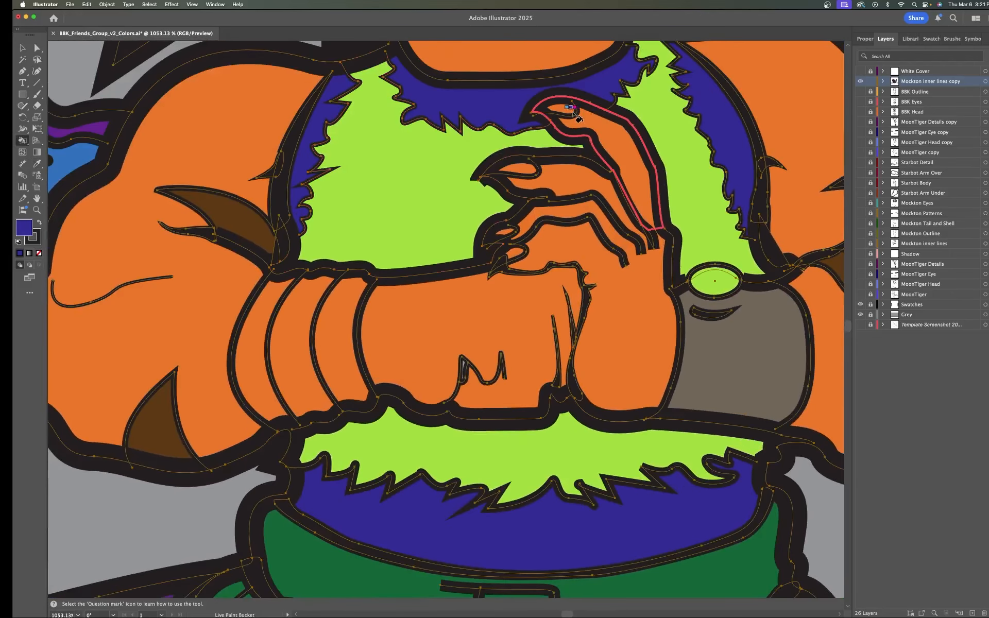
left_click(521, 169)
Paint the grey toenails on the tiger character's foot with the ankle band indigo.
scroll(524, 170, "down", 10)
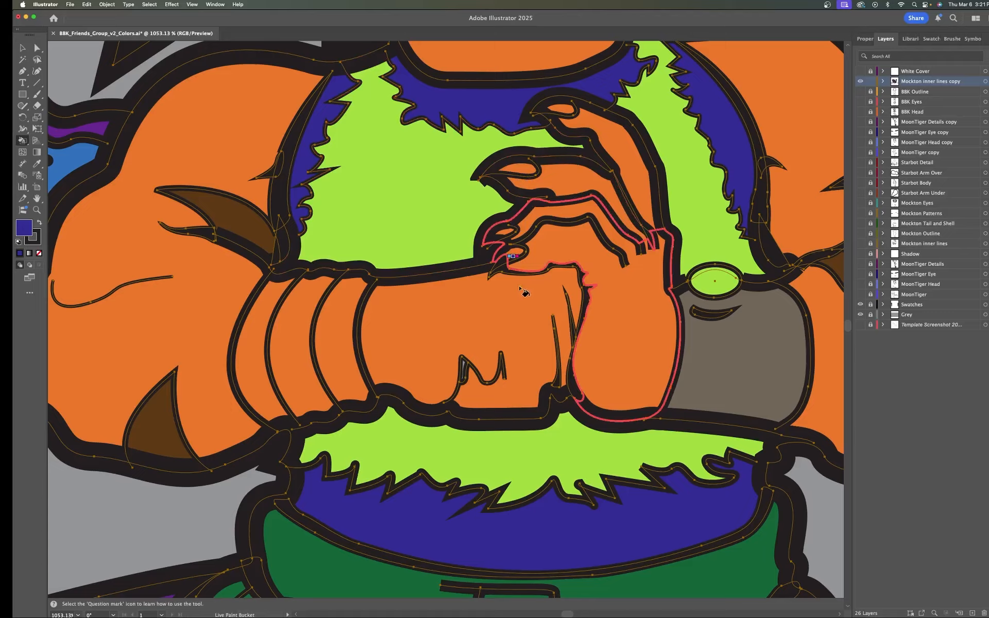
scroll(560, 355, "down", 2)
scroll(550, 381, "down", 10)
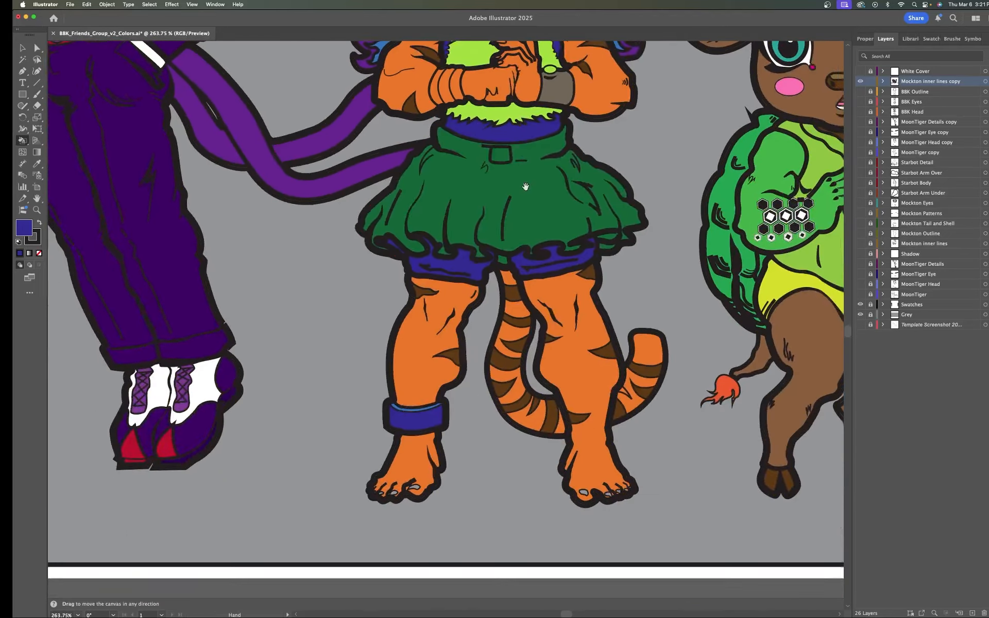
scroll(548, 383, "up", 6)
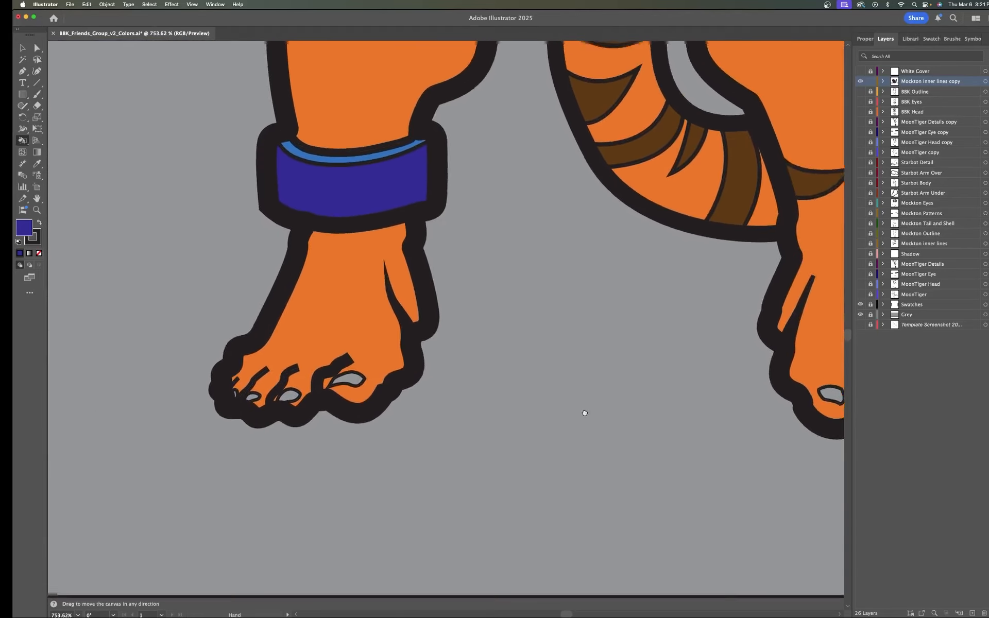
left_click_drag(585, 413, 631, 440)
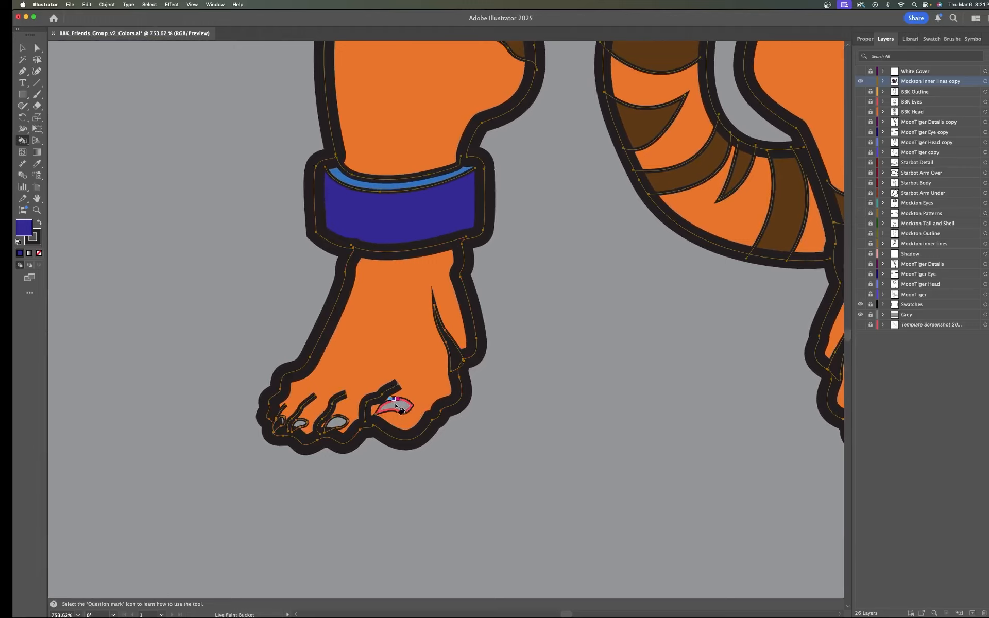
left_click(396, 407)
left_click(337, 423)
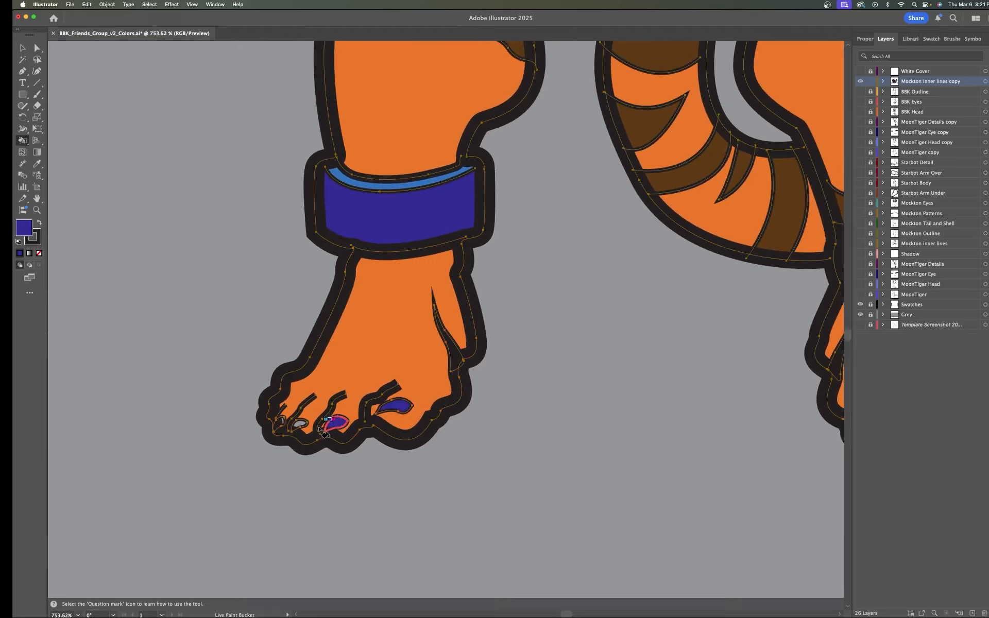
left_click(300, 426)
left_click(282, 421)
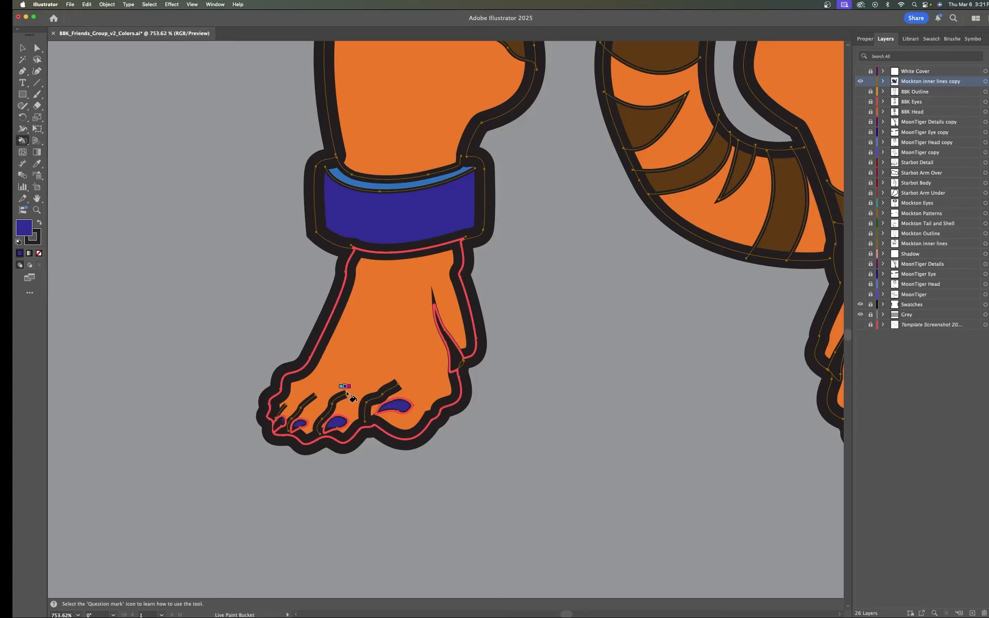
Paint the grey toenails on the tiger character's other foot, the one without the ankle band, indigo.
scroll(573, 379, "right", 10)
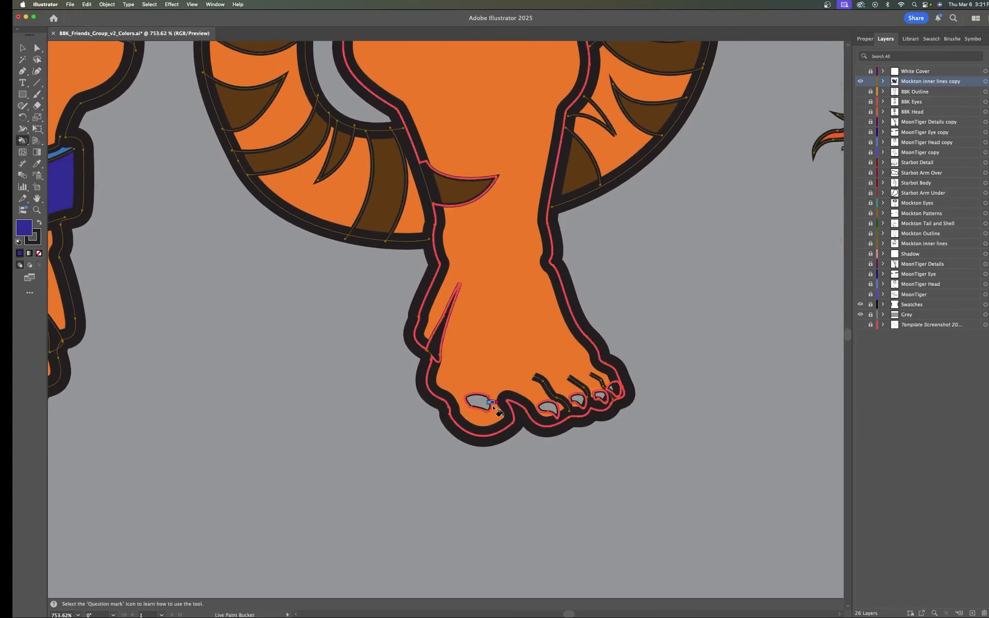
left_click(480, 403)
left_click(548, 408)
left_click(578, 399)
left_click(600, 395)
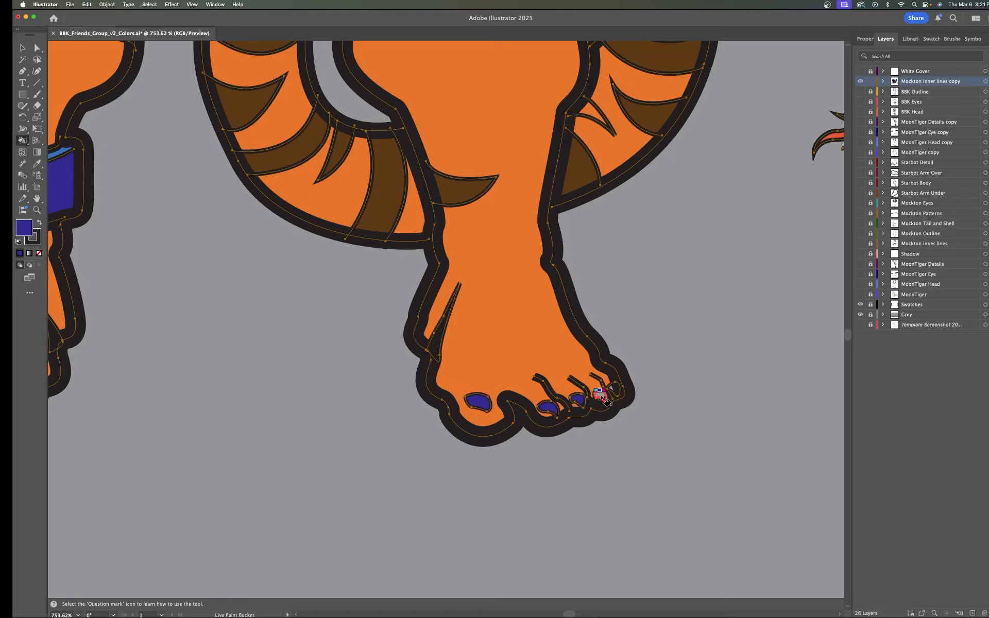
Review the colored characters together, from the full group to the whole artboard with its swatch columns.
key("super+0")
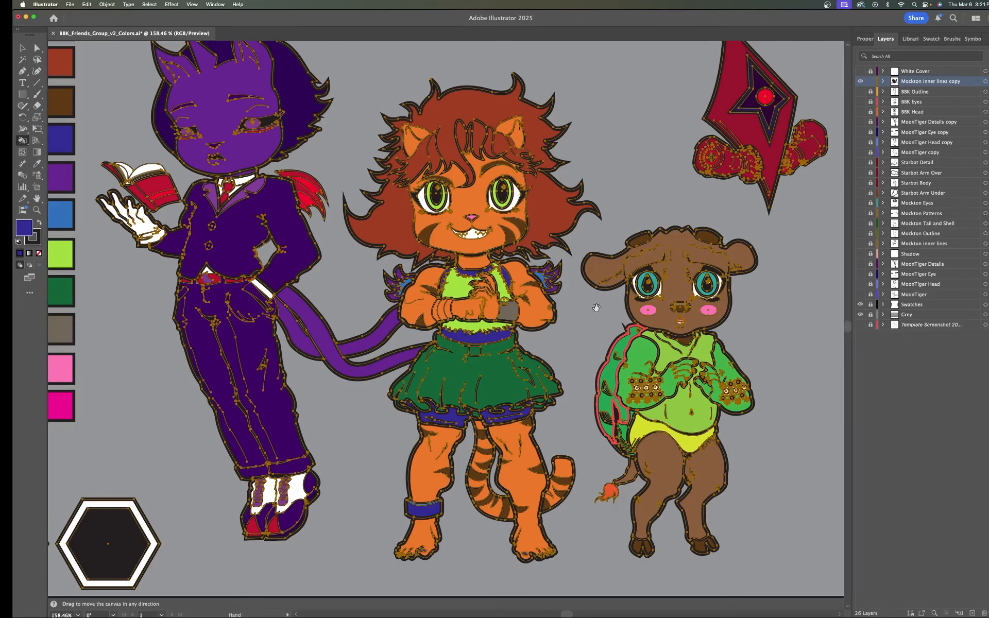
left_click_drag(589, 320, 571, 351)
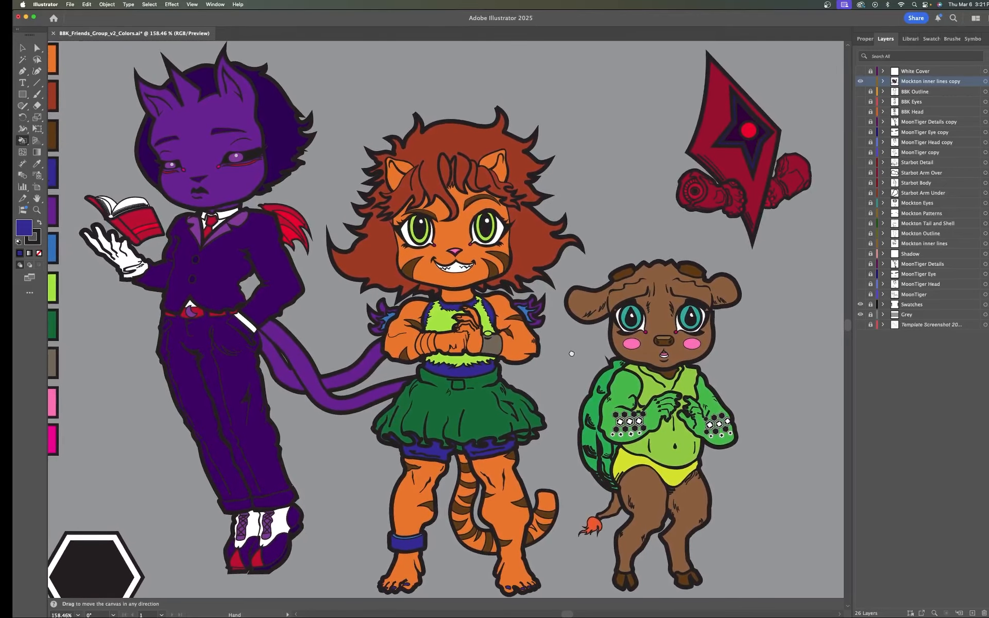
mouse_move(571, 351)
left_mouse_down()
mouse_move(582, 350)
mouse_move(474, 343)
mouse_move(515, 336)
mouse_move(525, 345)
mouse_move(573, 331)
left_mouse_up()
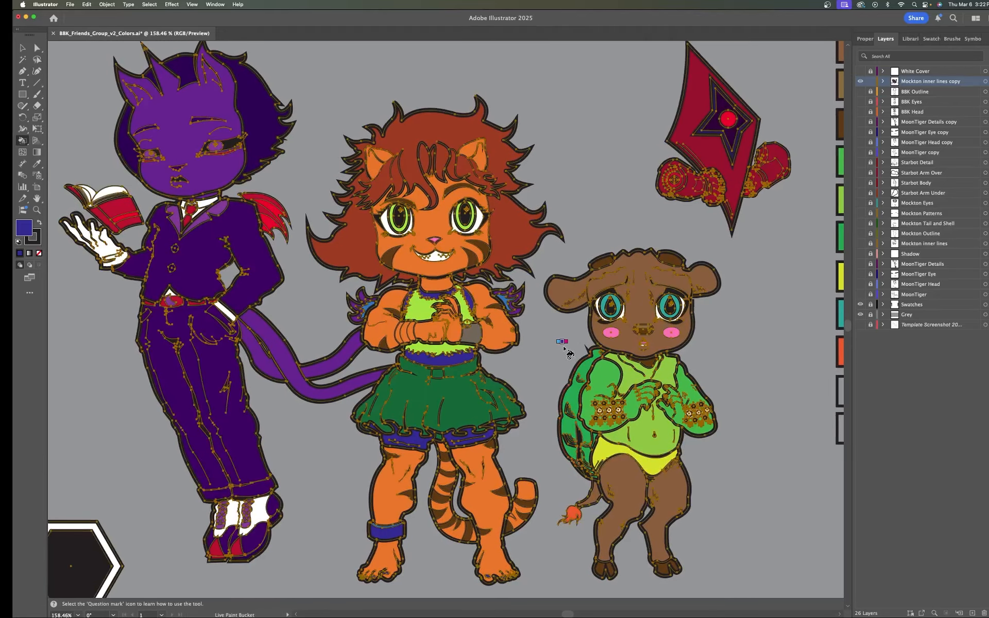
scroll(568, 353, "down", 3)
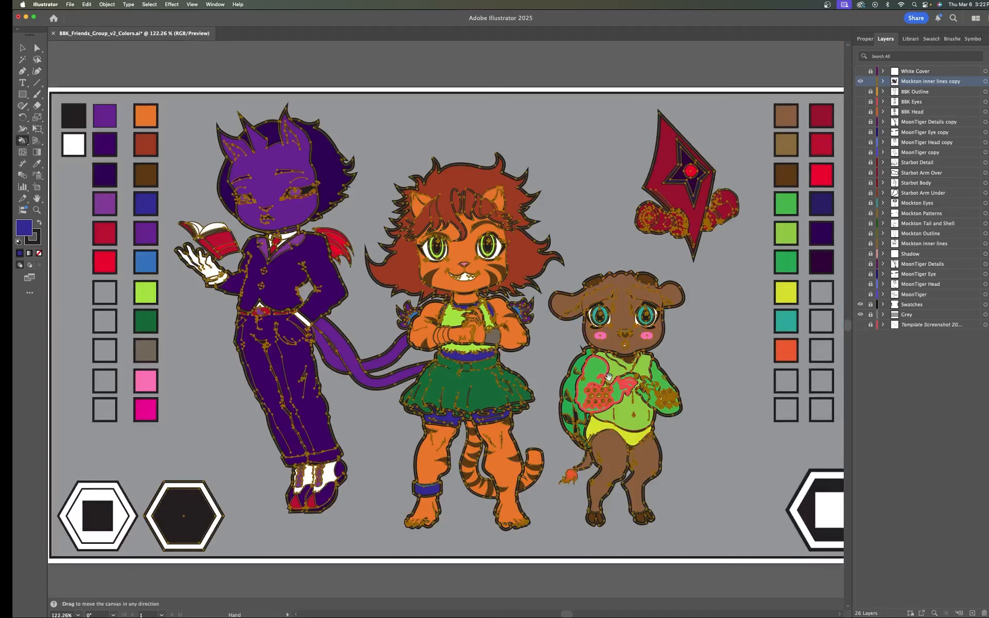
scroll(627, 361, "down", 1)
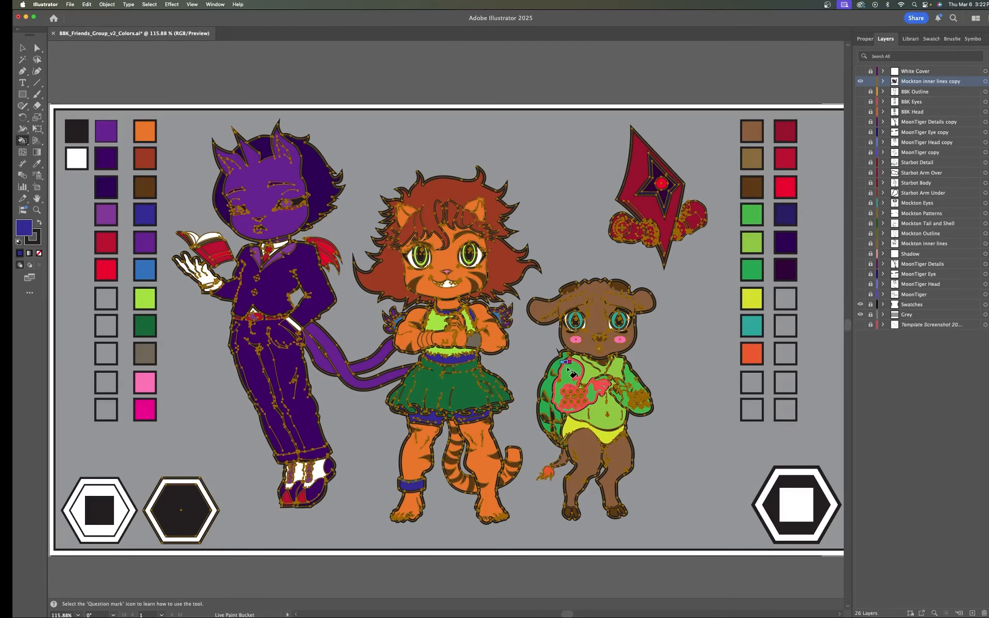
key("z")
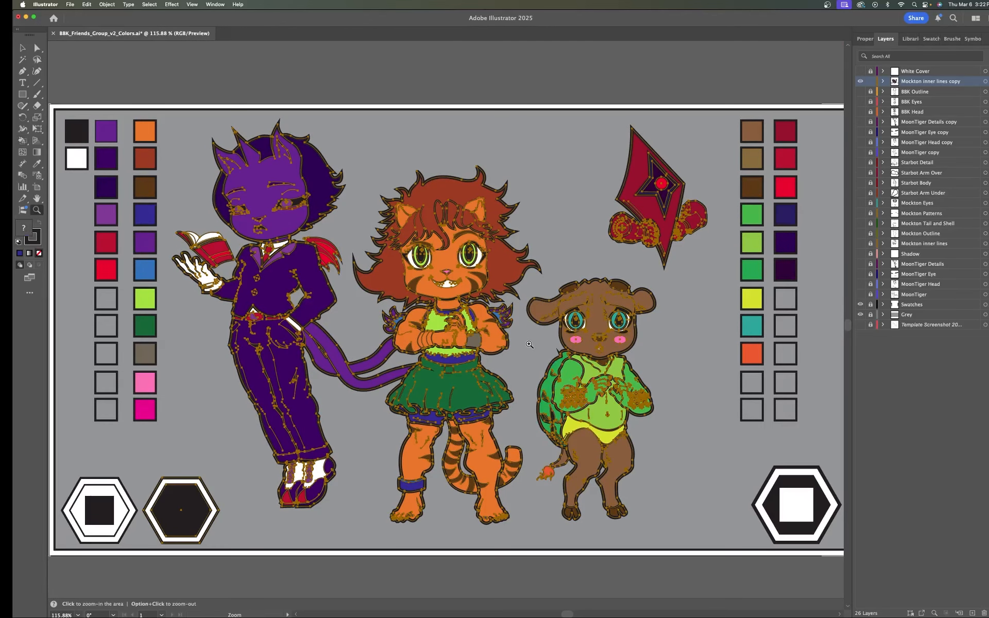
left_click_drag(529, 344, 528, 347)
key("space")
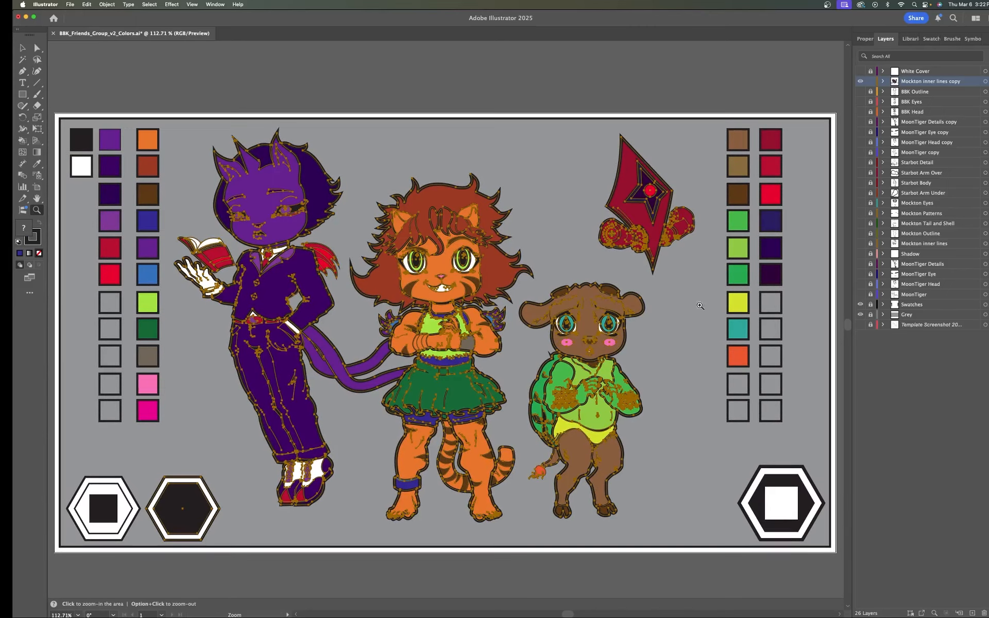
Make the White Cover layer the active layer and deselect the Live Paint artwork.
left_click(913, 73)
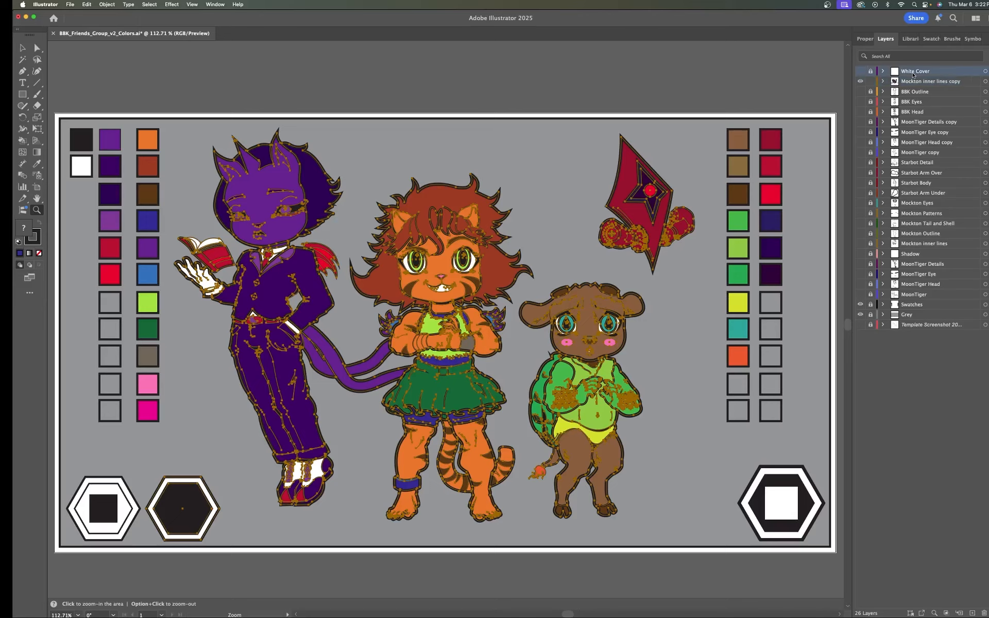
key("v")
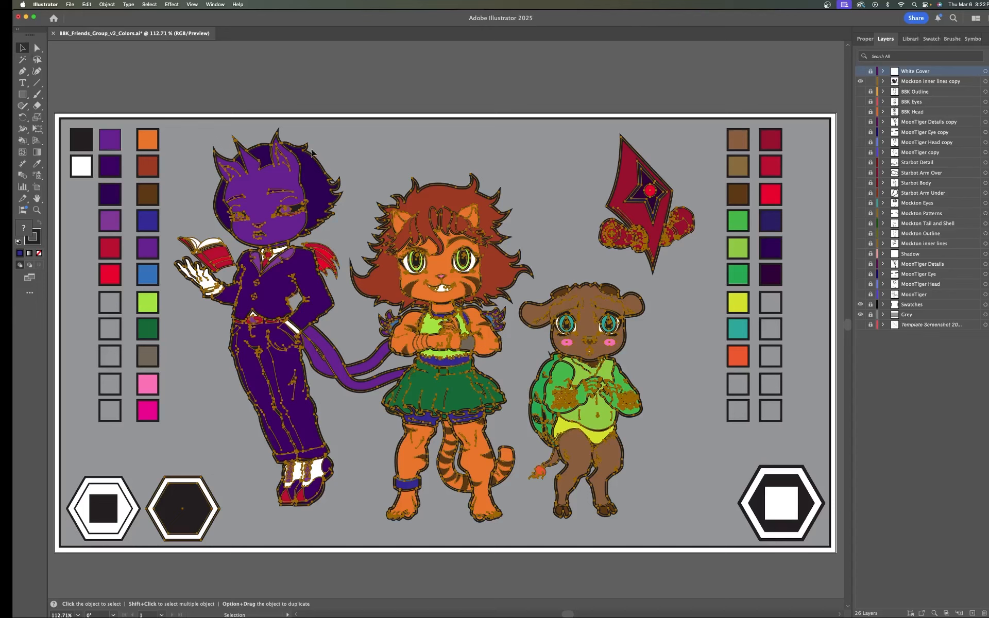
left_click(542, 185)
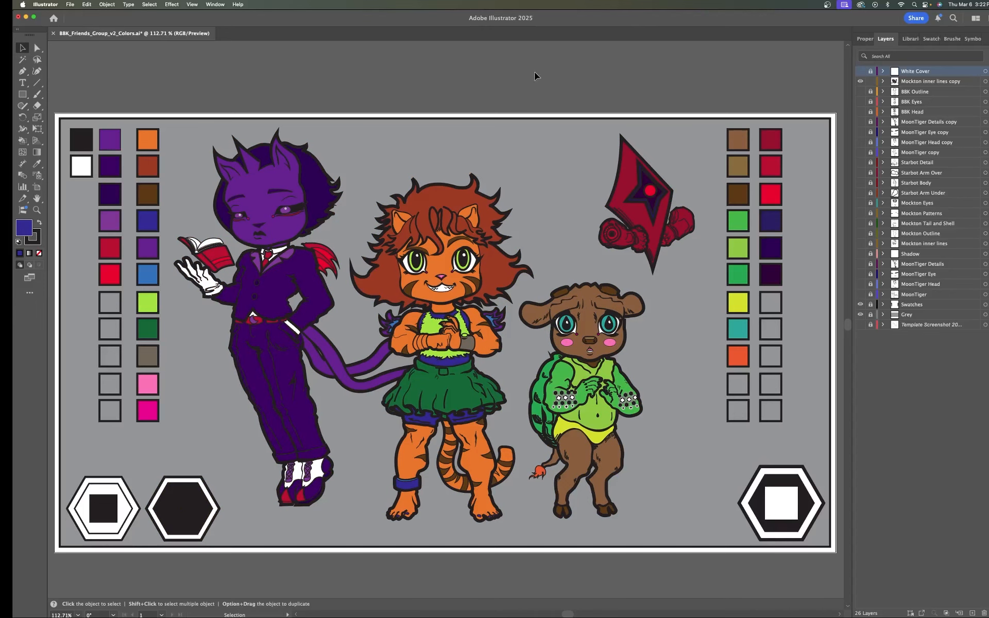